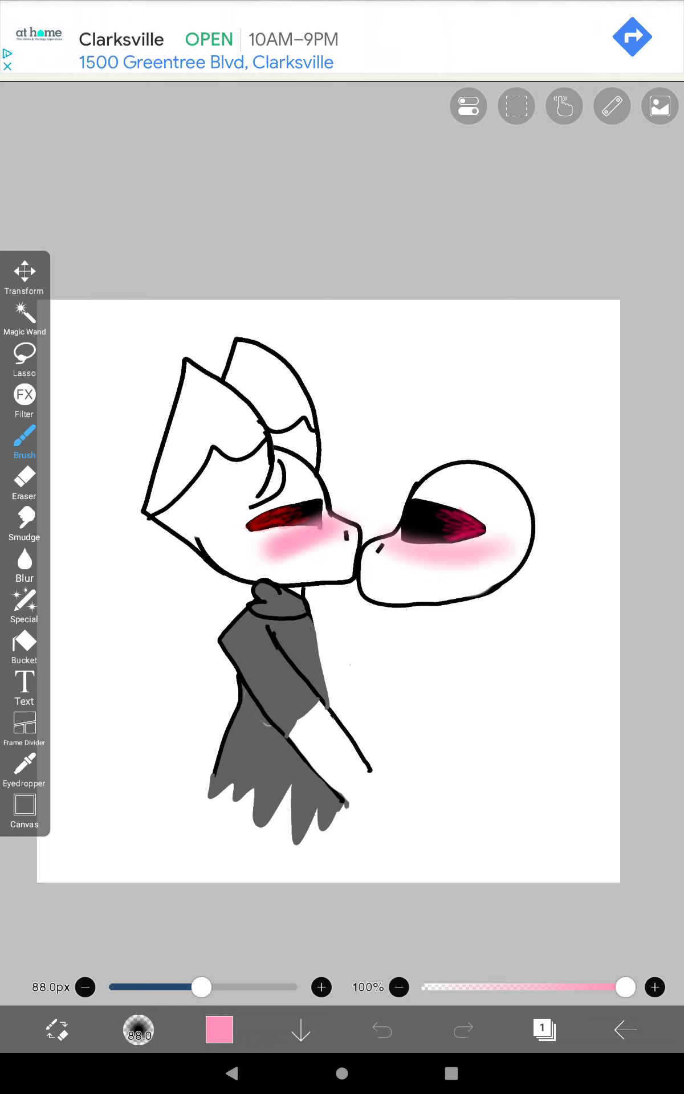
{"action": "scroll", "coordinate": [342, 546], "scroll_direction": "down", "scroll_amount": 3}
{"action": "scroll", "coordinate": [342, 547], "scroll_direction": "up", "scroll_amount": 3}
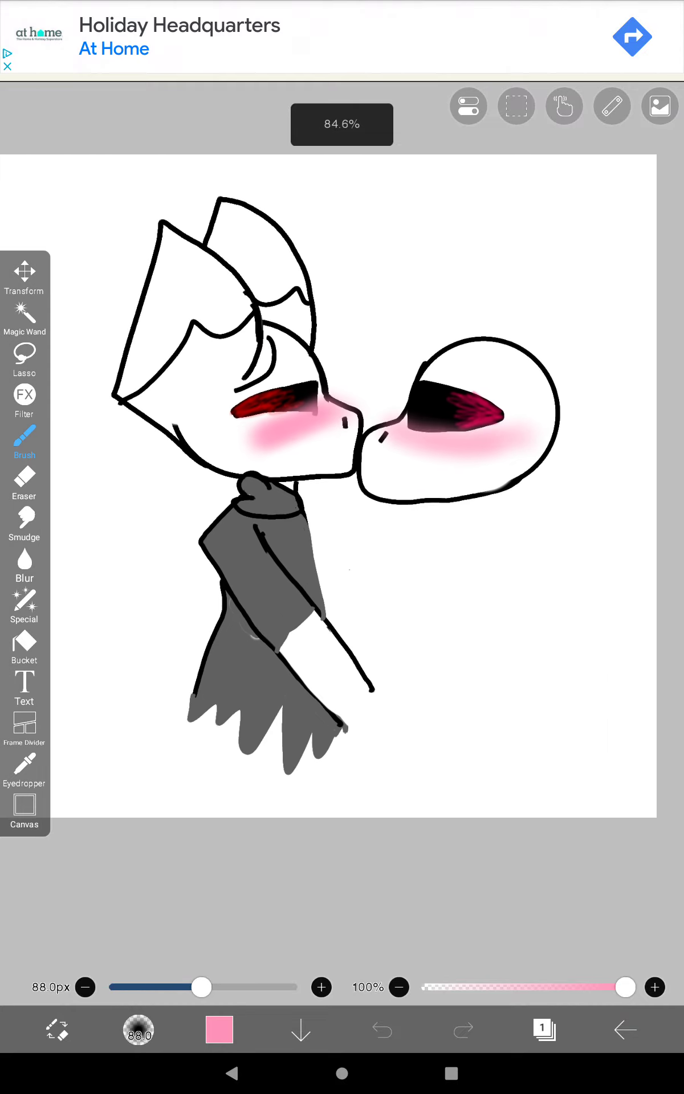
{"action": "scroll", "coordinate": [342, 547], "scroll_direction": "up", "scroll_amount": 3}
{"action": "scroll", "coordinate": [342, 547], "scroll_direction": "up", "scroll_amount": 1}
{"action": "scroll", "coordinate": [342, 547], "scroll_direction": "up", "scroll_amount": 1}
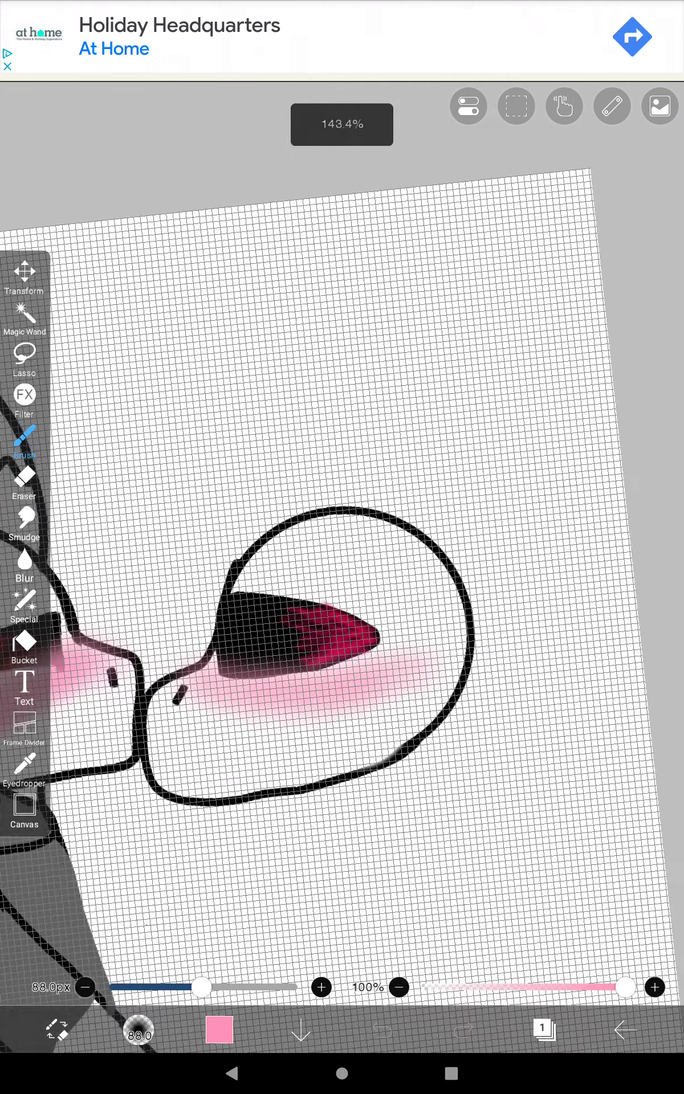
{"action": "scroll", "coordinate": [342, 547], "scroll_direction": "up", "scroll_amount": 3}
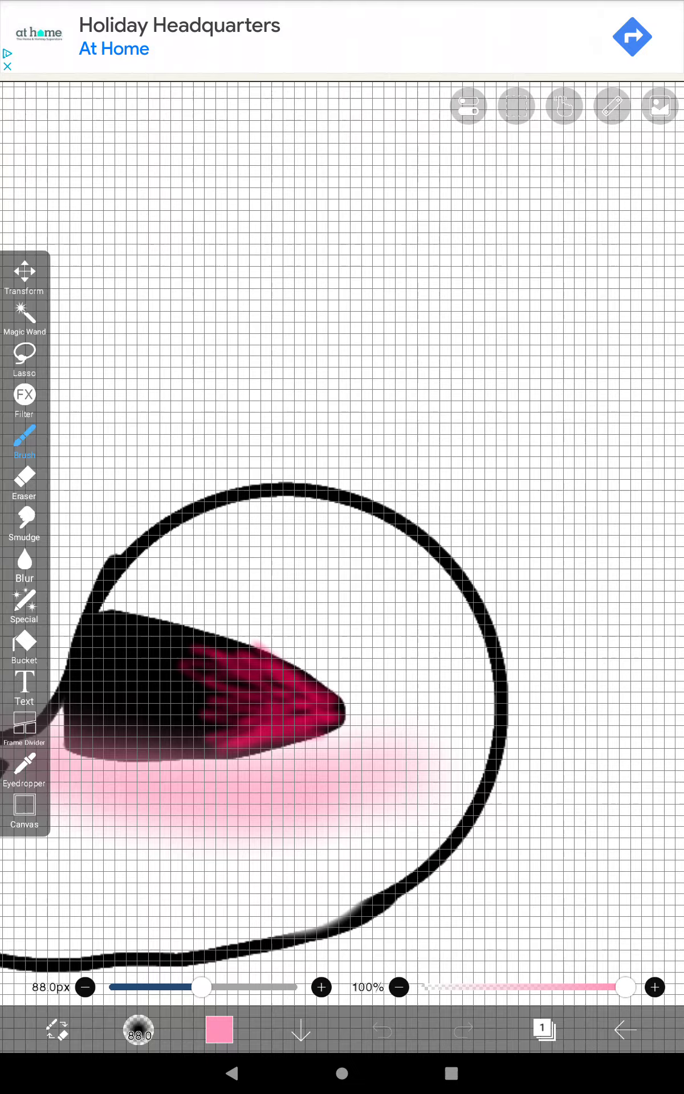
{"action": "scroll", "coordinate": [342, 564], "scroll_direction": "up", "scroll_amount": 2}
{"action": "scroll", "coordinate": [341, 564], "scroll_direction": "up", "scroll_amount": 1}
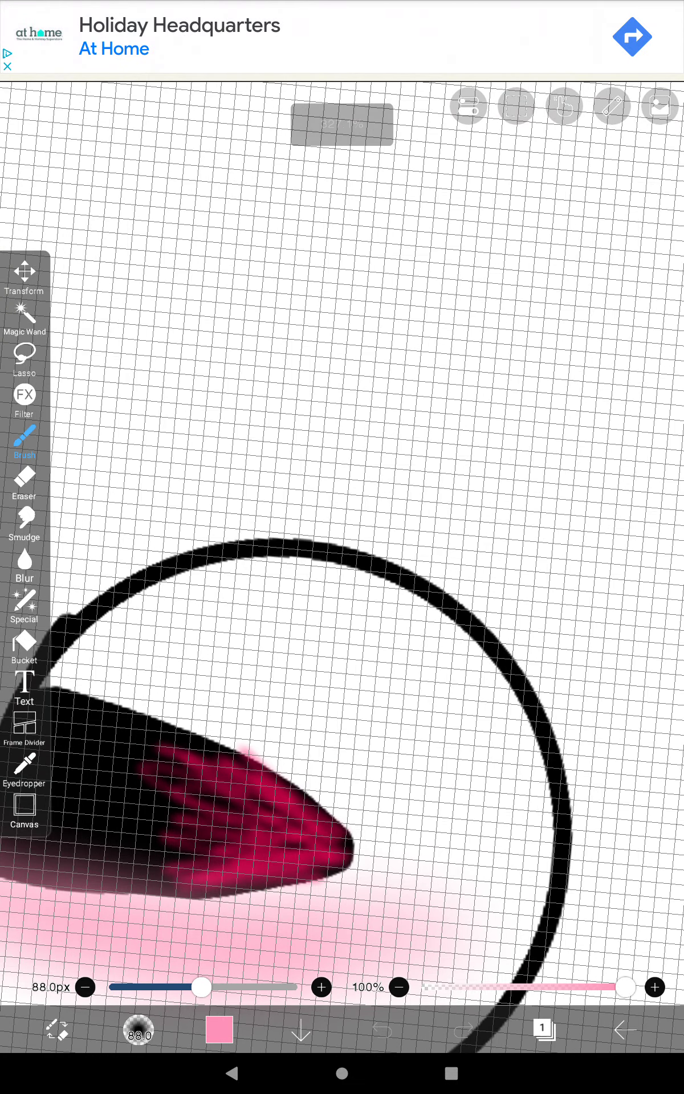
{"action": "scroll", "coordinate": [342, 599], "scroll_direction": "down", "scroll_amount": 1}
{"action": "scroll", "coordinate": [343, 598], "scroll_direction": "down", "scroll_amount": 1}
{"action": "scroll", "coordinate": [343, 598], "scroll_direction": "down", "scroll_amount": 2}
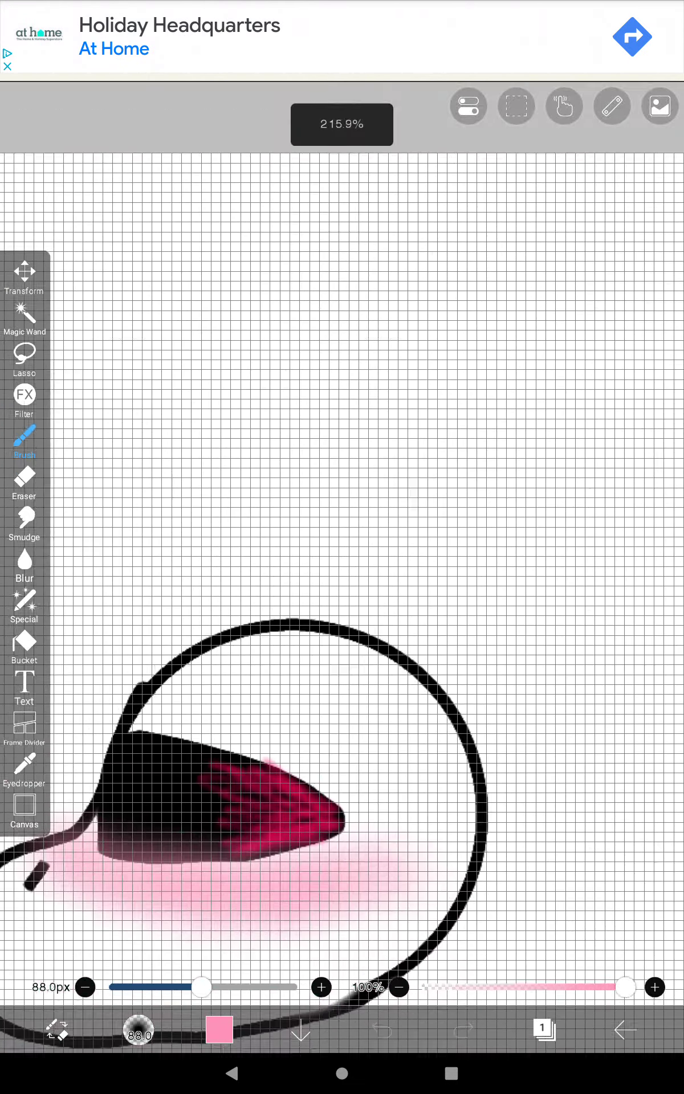
{"action": "scroll", "coordinate": [342, 599], "scroll_direction": "down", "scroll_amount": 2}
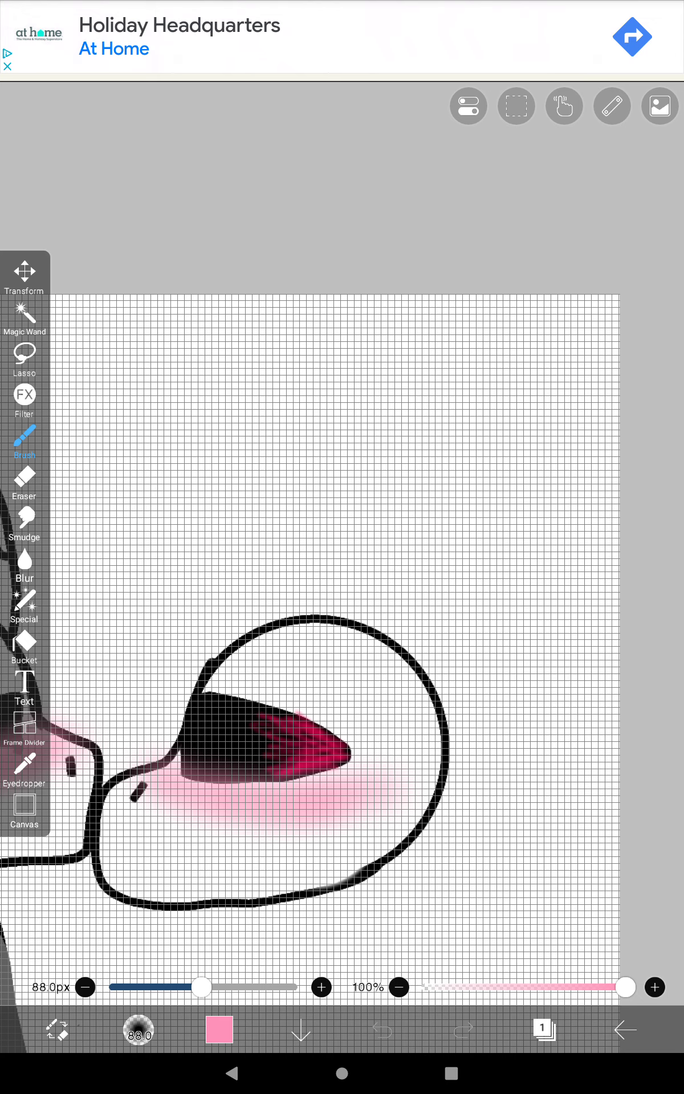
{"action": "scroll", "coordinate": [396, 605], "scroll_direction": "up", "scroll_amount": 5}
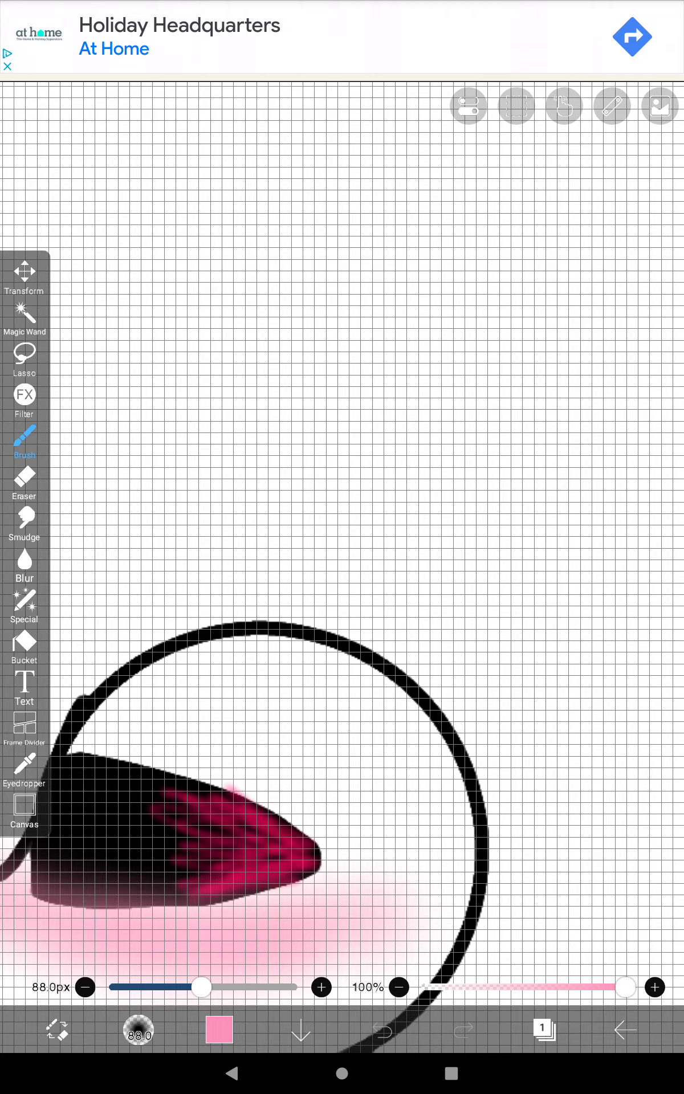
{"action": "scroll", "coordinate": [310, 718], "scroll_direction": "up", "scroll_amount": 3}
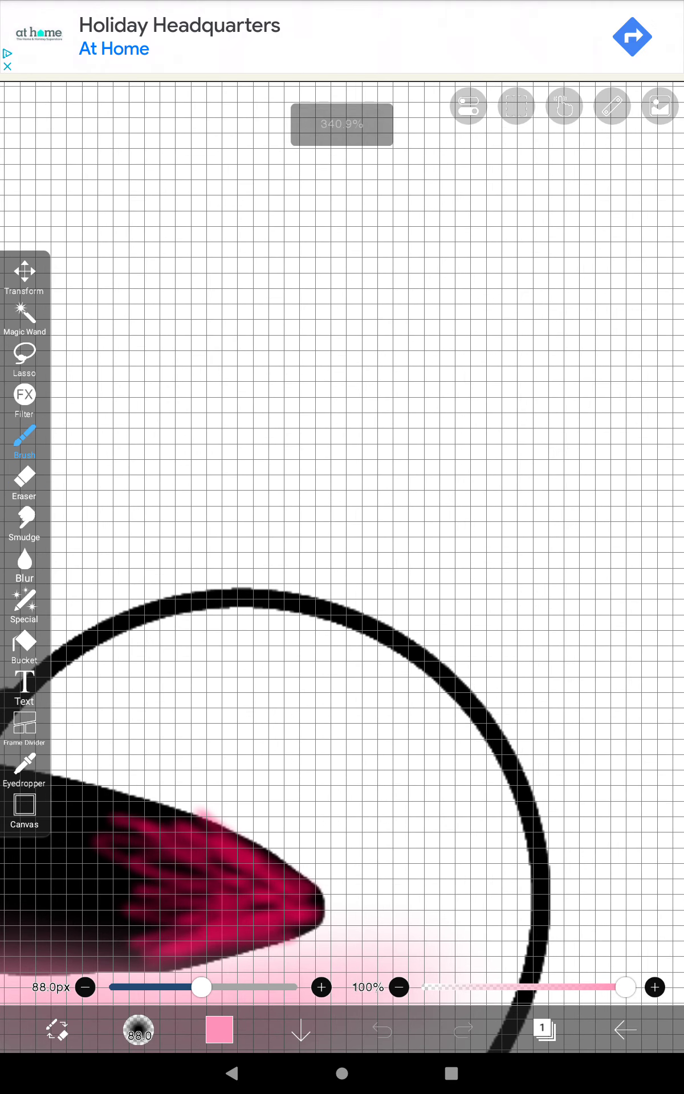
- Undo the stray pink stroke, then switch to black with the Ruling Pen brush
{"action": "left_click_drag", "start_coordinate": [272, 676], "coordinate": [330, 608]}
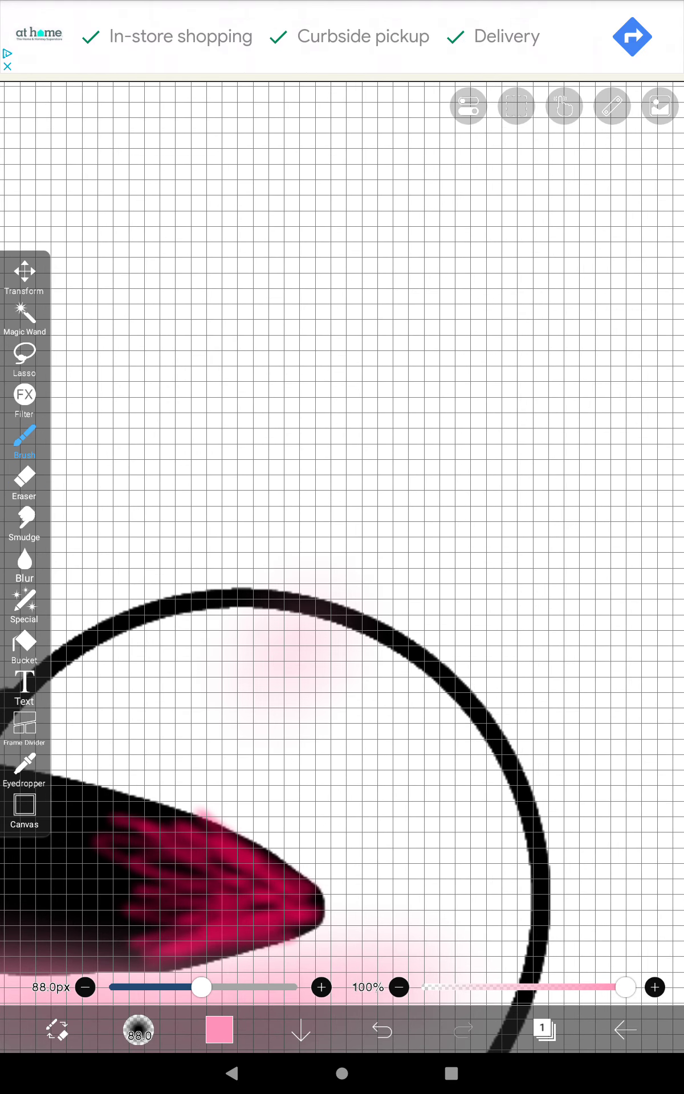
{"action": "key", "text": "ctrl+z"}
{"action": "left_click", "coordinate": [220, 1030]}
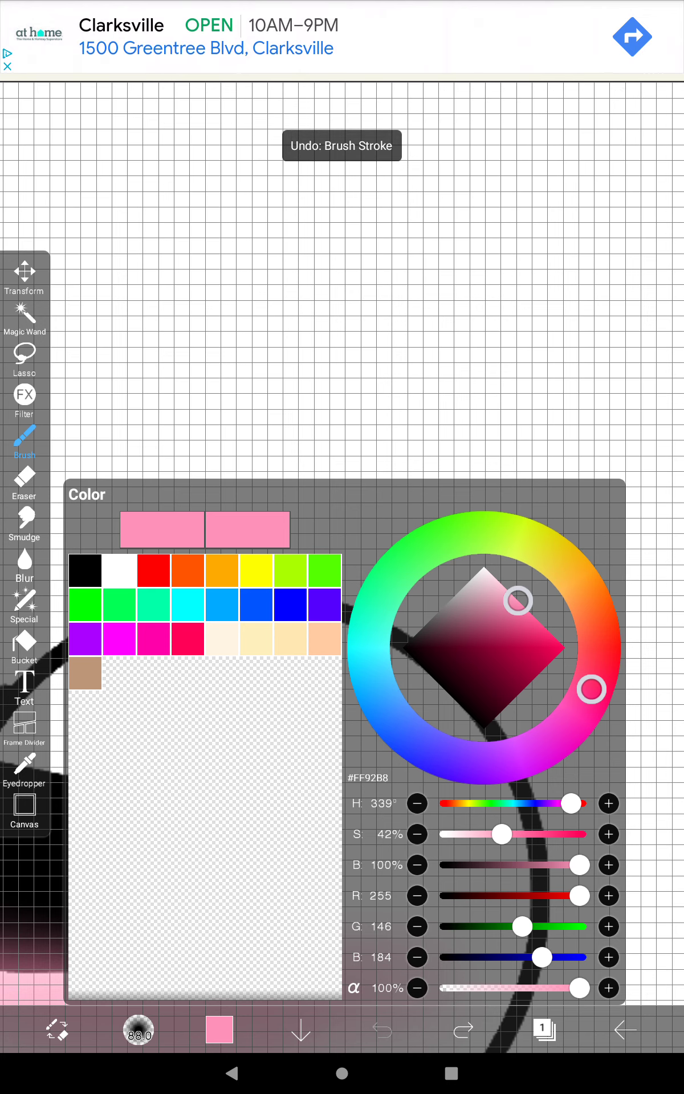
{"action": "mouse_move", "coordinate": [516, 601]}
{"action": "left_mouse_down"}
{"action": "mouse_move", "coordinate": [483, 690]}
{"action": "mouse_move", "coordinate": [485, 729]}
{"action": "left_mouse_up"}
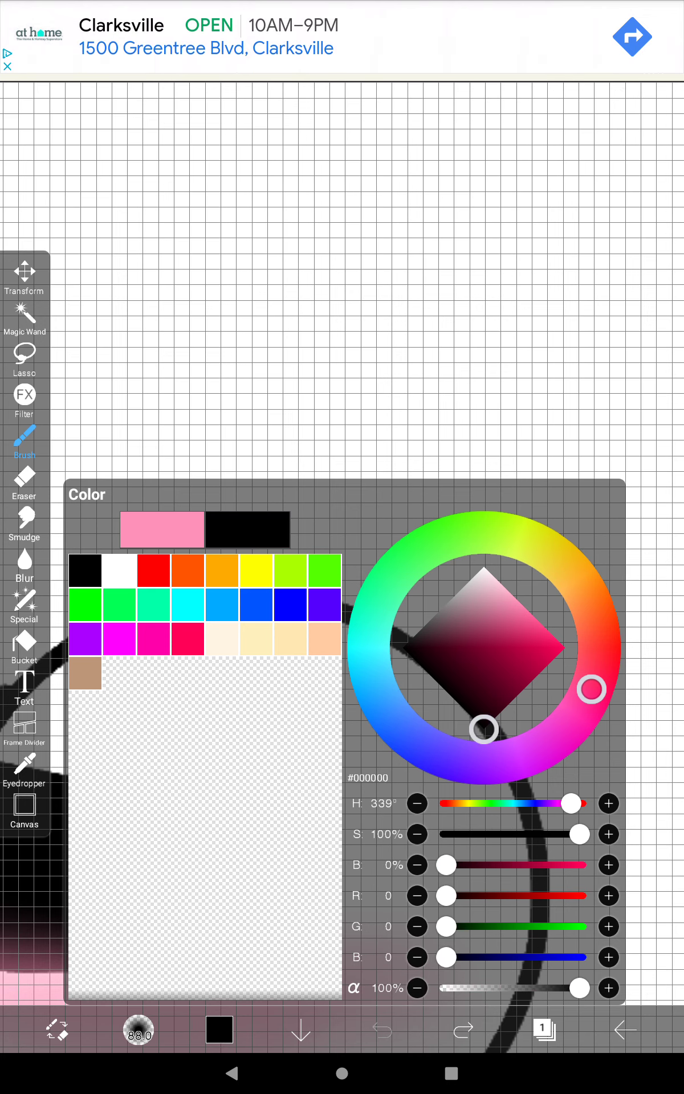
{"action": "left_click", "coordinate": [138, 1030]}
{"action": "left_click", "coordinate": [198, 504]}
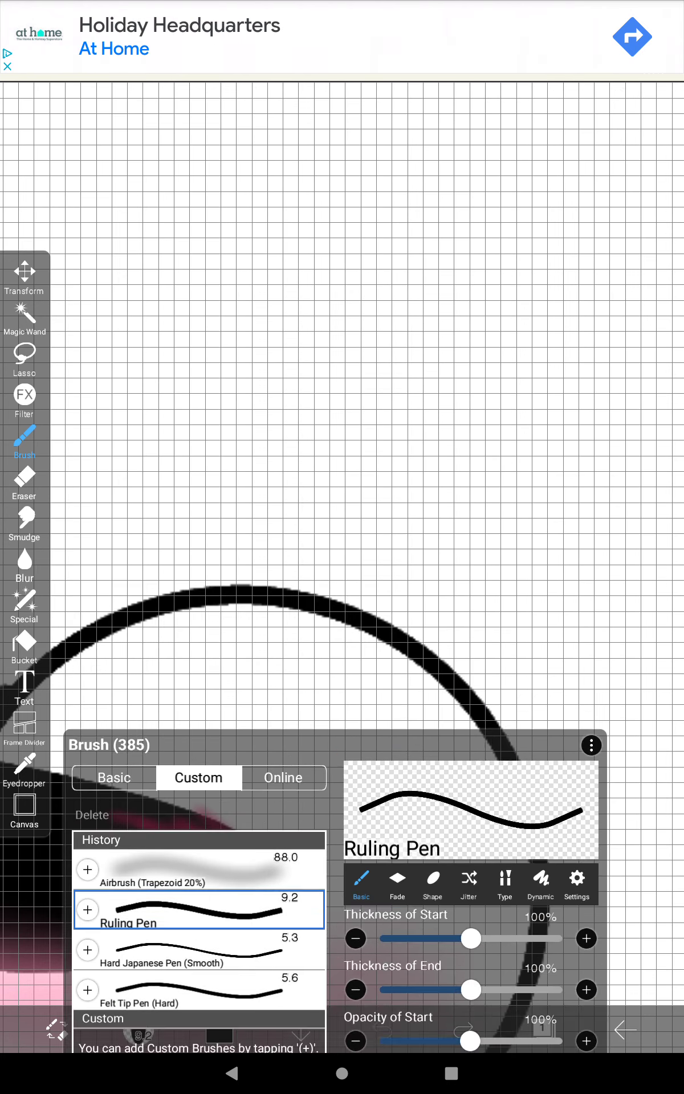
{"action": "left_click", "coordinate": [137, 1030]}
- Draw the pointed ear line rising from the right character's head, undoing failed attempts
{"action": "mouse_move", "coordinate": [253, 700]}
{"action": "left_mouse_down"}
{"action": "mouse_move", "coordinate": [321, 603]}
{"action": "mouse_move", "coordinate": [323, 548]}
{"action": "left_mouse_up"}
{"action": "mouse_move", "coordinate": [234, 419]}
{"action": "left_mouse_down"}
{"action": "mouse_move", "coordinate": [169, 222]}
{"action": "mouse_move", "coordinate": [654, 482]}
{"action": "left_mouse_up"}
{"action": "scroll", "coordinate": [342, 547], "scroll_direction": "down", "scroll_amount": 3}
{"action": "left_click", "coordinate": [382, 1030]}
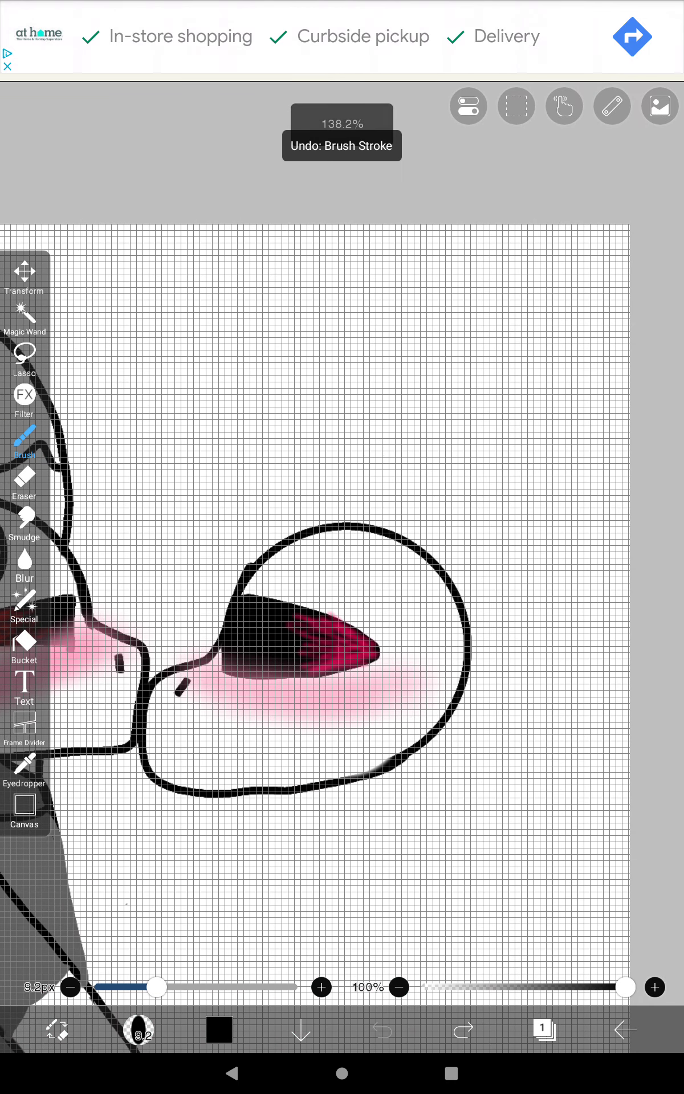
{"action": "left_click_drag", "start_coordinate": [312, 557], "coordinate": [364, 465]}
{"action": "left_click", "coordinate": [381, 1030]}
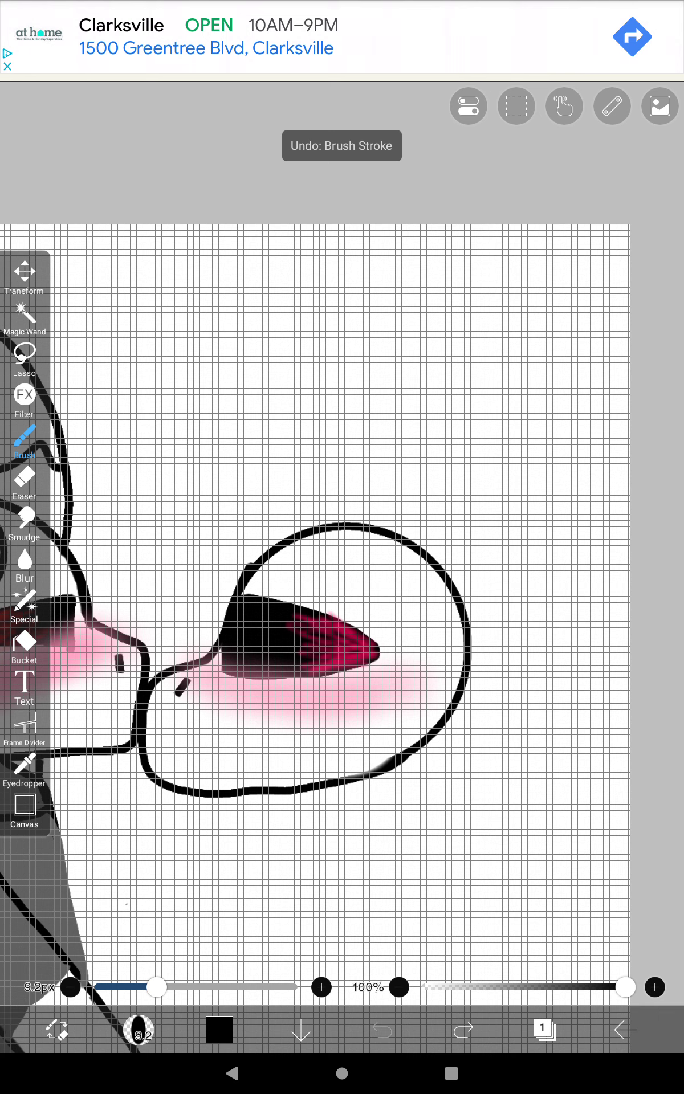
{"action": "mouse_move", "coordinate": [418, 750]}
{"action": "left_mouse_down"}
{"action": "mouse_move", "coordinate": [533, 596]}
{"action": "mouse_move", "coordinate": [436, 354]}
{"action": "mouse_move", "coordinate": [311, 468]}
{"action": "mouse_move", "coordinate": [295, 585]}
{"action": "left_mouse_up"}
{"action": "scroll", "coordinate": [342, 547], "scroll_direction": "up", "scroll_amount": 1}
{"action": "scroll", "coordinate": [342, 599], "scroll_direction": "up", "scroll_amount": 1}
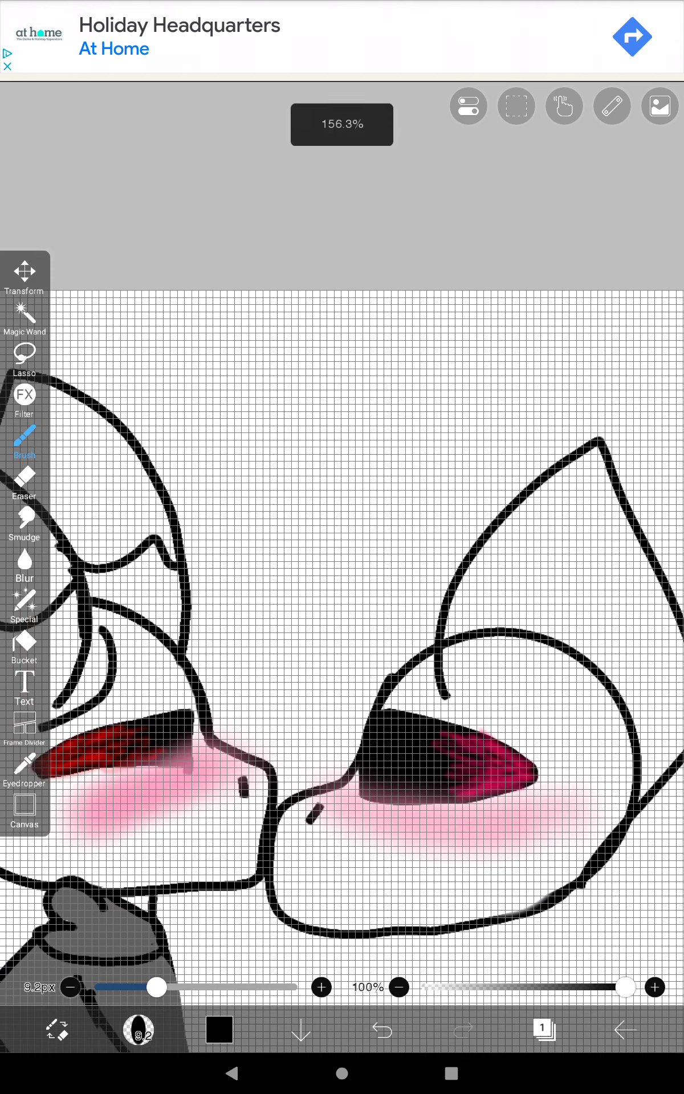
- Draw a second ear line toward the left, plus a short line near the neck
{"action": "mouse_move", "coordinate": [432, 623]}
{"action": "left_mouse_down"}
{"action": "mouse_move", "coordinate": [261, 579]}
{"action": "mouse_move", "coordinate": [225, 687]}
{"action": "mouse_move", "coordinate": [225, 732]}
{"action": "left_mouse_up"}
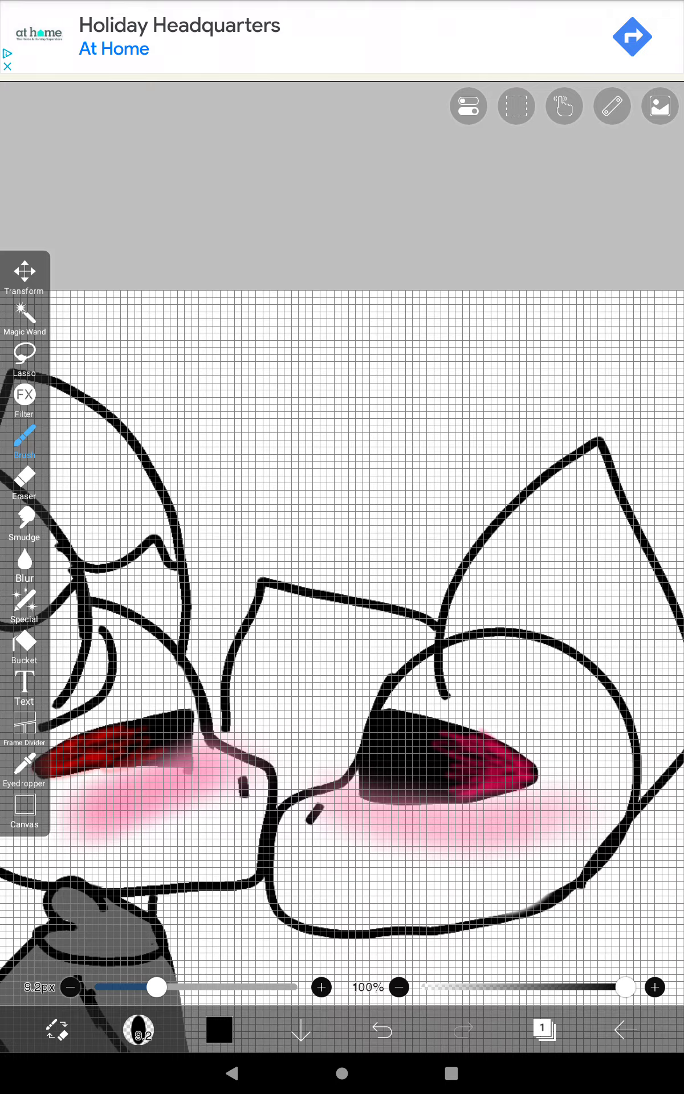
{"action": "scroll", "coordinate": [342, 599], "scroll_direction": "up", "scroll_amount": 1}
{"action": "scroll", "coordinate": [341, 599], "scroll_direction": "up", "scroll_amount": 1}
{"action": "left_click_drag", "start_coordinate": [264, 786], "coordinate": [282, 854]}
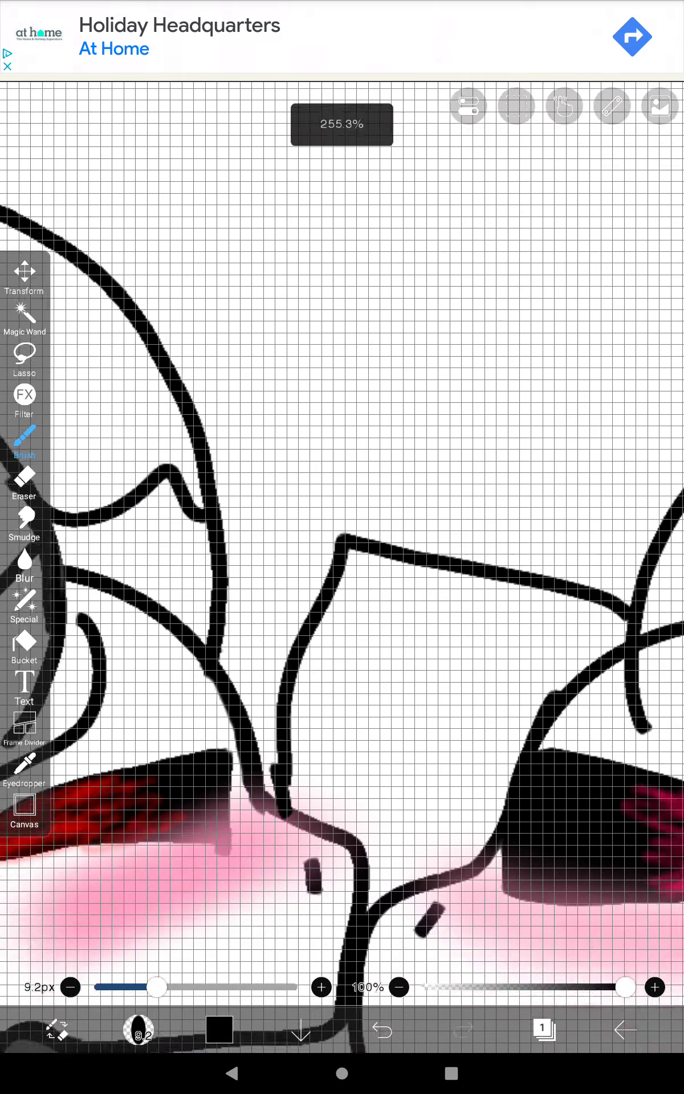
{"action": "scroll", "coordinate": [343, 598], "scroll_direction": "down", "scroll_amount": 2}
{"action": "scroll", "coordinate": [342, 599], "scroll_direction": "down", "scroll_amount": 2}
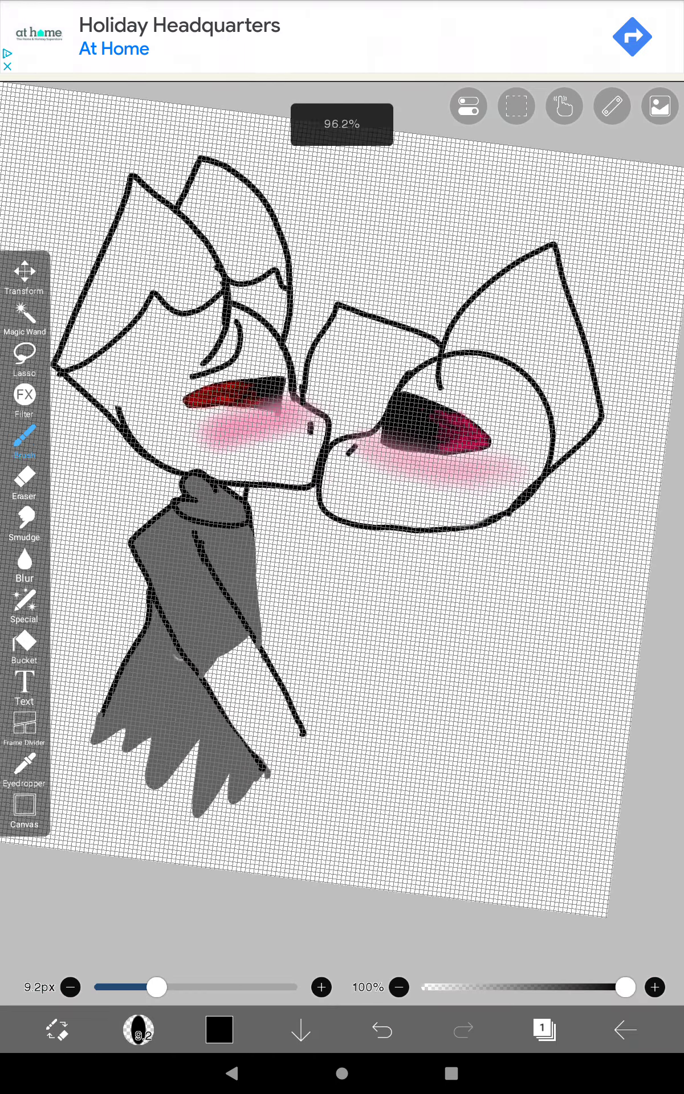
{"action": "scroll", "coordinate": [343, 598], "scroll_direction": "up", "scroll_amount": 2}
{"action": "scroll", "coordinate": [384, 342], "scroll_direction": "up", "scroll_amount": 2}
{"action": "scroll", "coordinate": [385, 342], "scroll_direction": "up", "scroll_amount": 2}
{"action": "scroll", "coordinate": [384, 342], "scroll_direction": "up", "scroll_amount": 2}
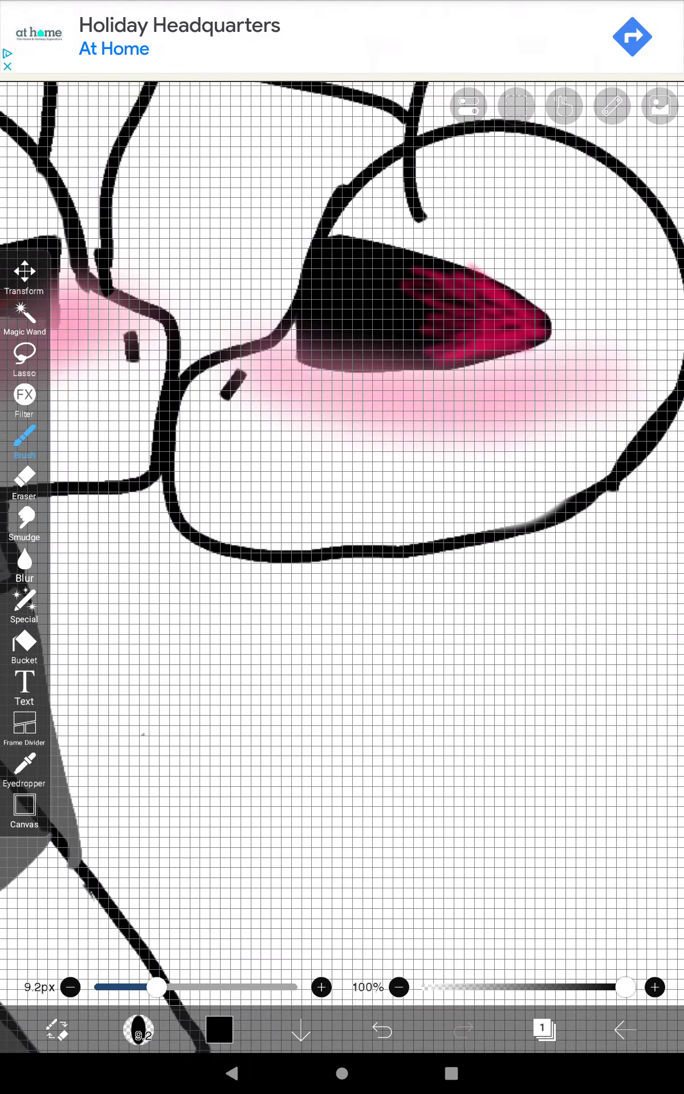
{"action": "scroll", "coordinate": [341, 564], "scroll_direction": "down", "scroll_amount": 2}
{"action": "scroll", "coordinate": [342, 565], "scroll_direction": "down", "scroll_amount": 2}
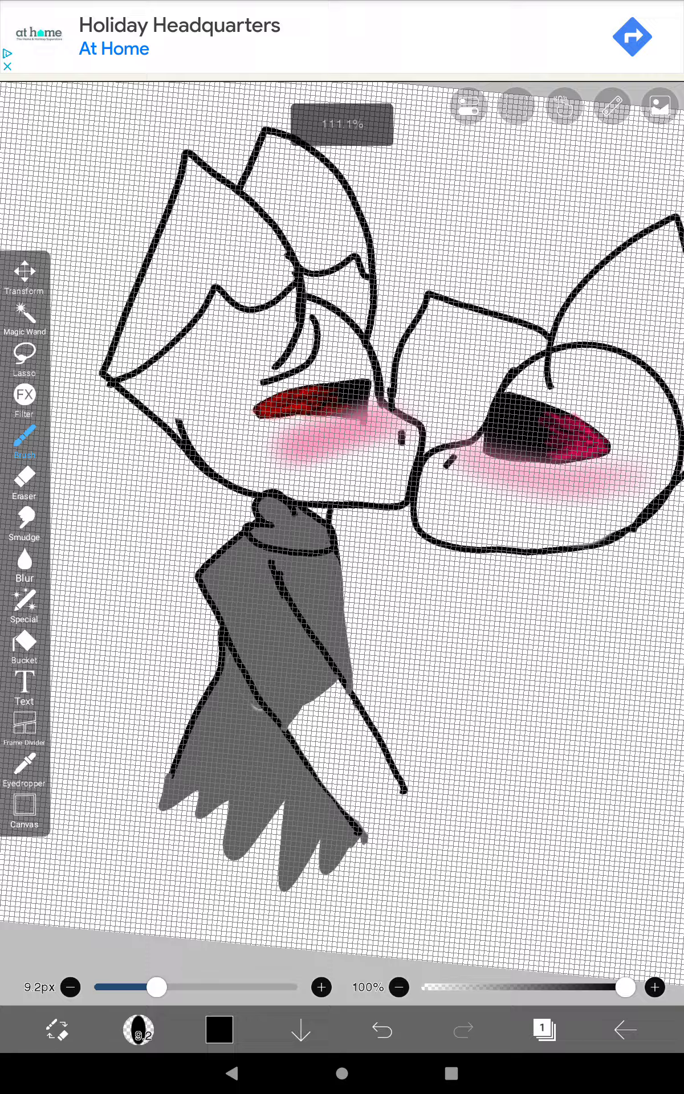
{"action": "scroll", "coordinate": [342, 564], "scroll_direction": "up", "scroll_amount": 2}
{"action": "scroll", "coordinate": [342, 565], "scroll_direction": "up", "scroll_amount": 1}
- Outline a jagged-feathered wing behind the left character and bucket-fill its upper section black
{"action": "left_click_drag", "start_coordinate": [368, 594], "coordinate": [217, 927]}
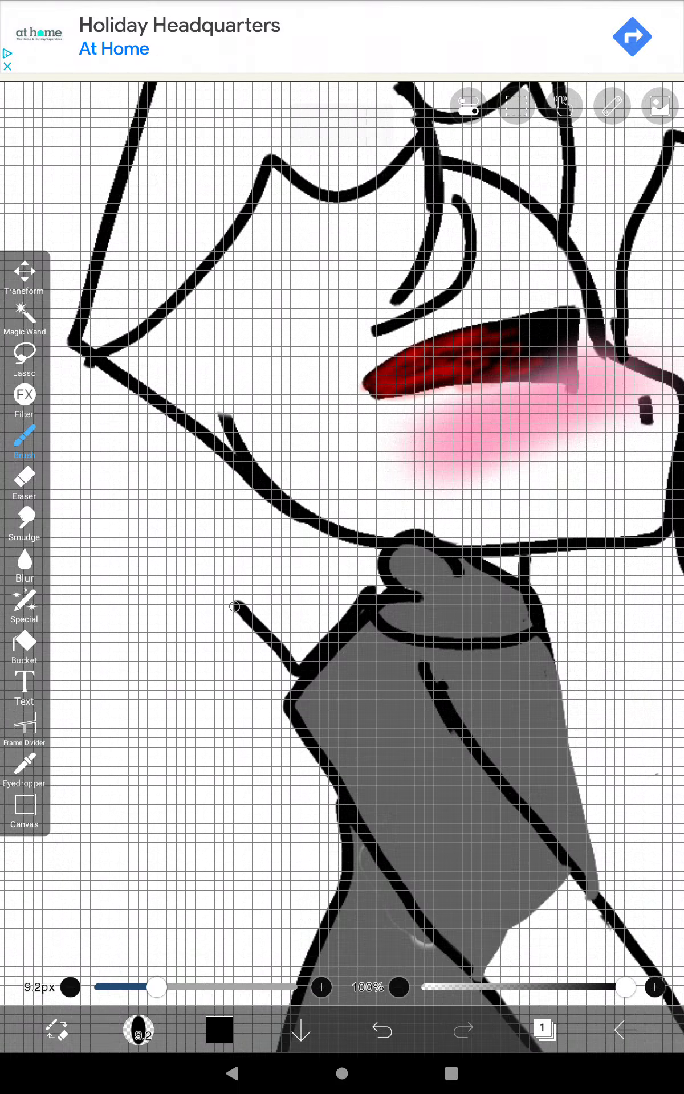
{"action": "scroll", "coordinate": [342, 547], "scroll_direction": "down", "scroll_amount": 2}
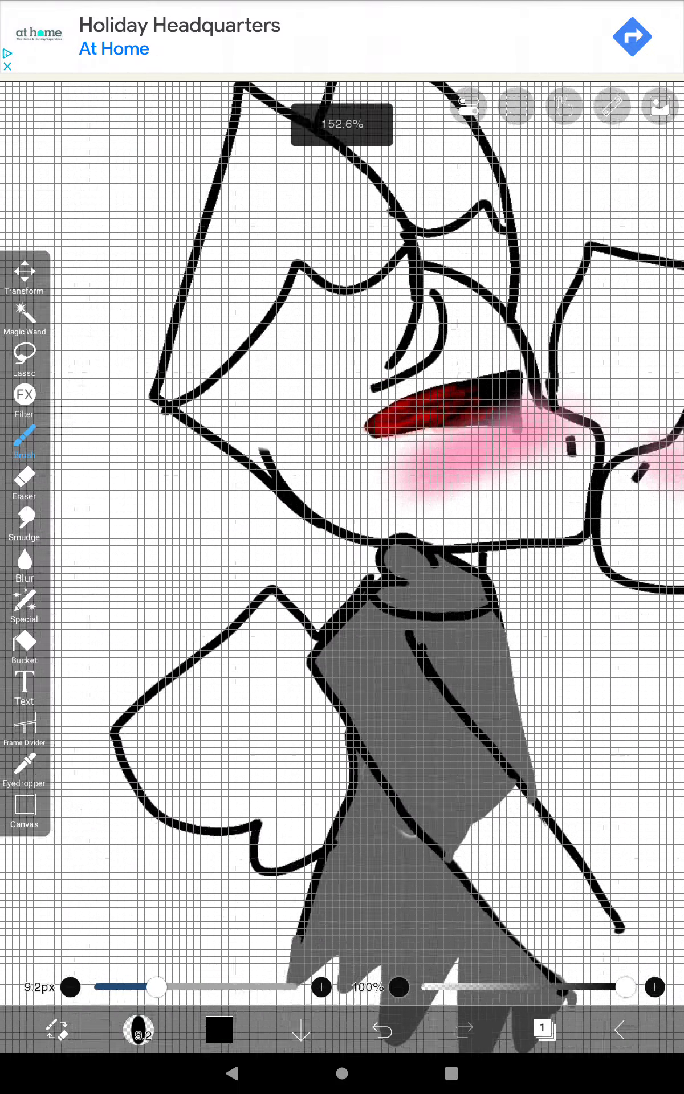
{"action": "scroll", "coordinate": [341, 547], "scroll_direction": "down", "scroll_amount": 2}
{"action": "scroll", "coordinate": [342, 547], "scroll_direction": "down", "scroll_amount": 1}
{"action": "scroll", "coordinate": [342, 547], "scroll_direction": "up", "scroll_amount": 2}
{"action": "scroll", "coordinate": [342, 547], "scroll_direction": "up", "scroll_amount": 2}
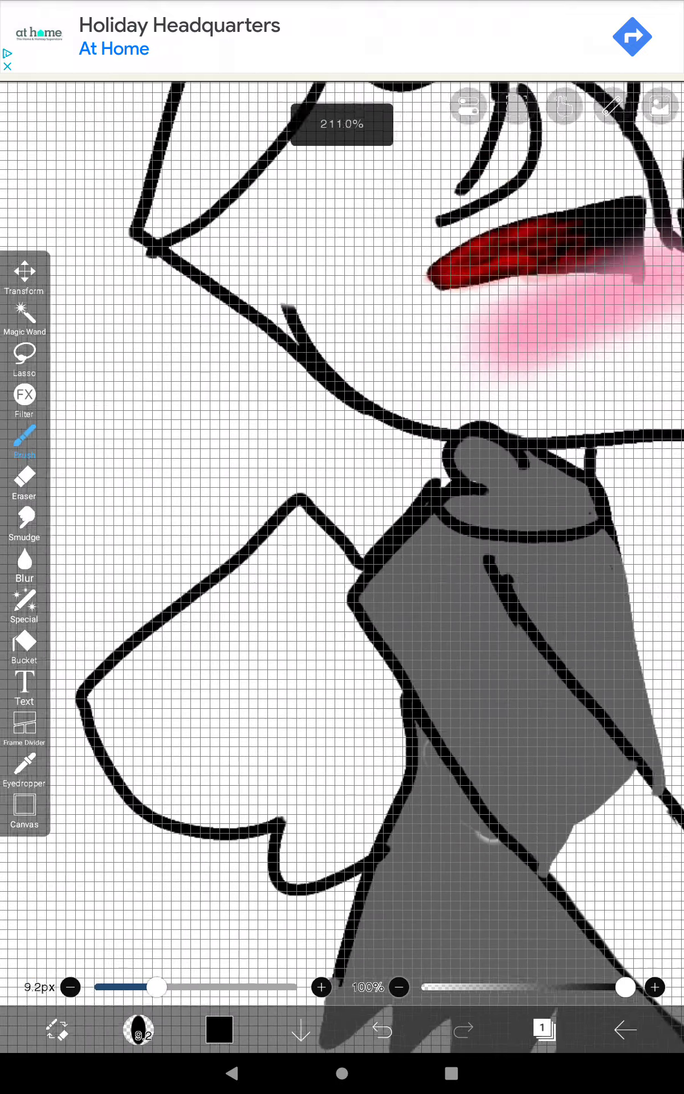
{"action": "scroll", "coordinate": [342, 547], "scroll_direction": "up", "scroll_amount": 1}
{"action": "mouse_move", "coordinate": [124, 661]}
{"action": "left_mouse_down"}
{"action": "mouse_move", "coordinate": [254, 613]}
{"action": "mouse_move", "coordinate": [308, 781]}
{"action": "mouse_move", "coordinate": [457, 782]}
{"action": "mouse_move", "coordinate": [462, 846]}
{"action": "left_mouse_up"}
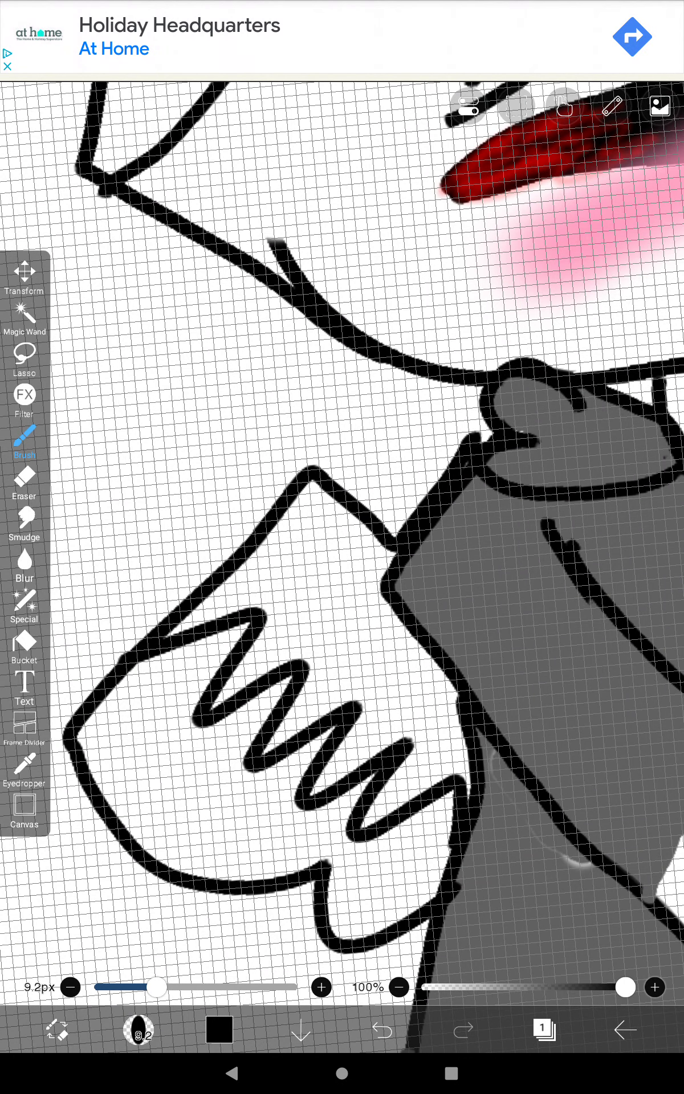
{"action": "left_click", "coordinate": [24, 641]}
{"action": "left_click", "coordinate": [308, 555]}
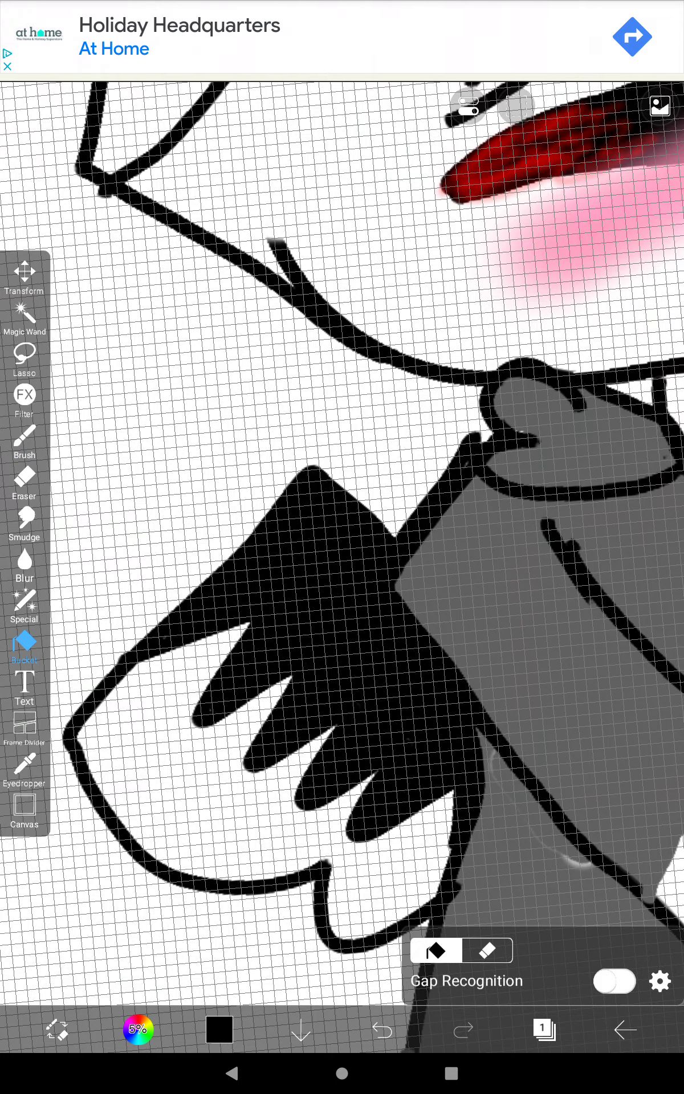
{"action": "scroll", "coordinate": [341, 547], "scroll_direction": "down", "scroll_amount": 2}
{"action": "scroll", "coordinate": [341, 547], "scroll_direction": "down", "scroll_amount": 1}
{"action": "mouse_move", "coordinate": [483, 415]}
{"action": "left_mouse_down"}
{"action": "mouse_move", "coordinate": [463, 379]}
{"action": "mouse_move", "coordinate": [257, 453]}
{"action": "mouse_move", "coordinate": [256, 518]}
{"action": "left_mouse_up"}
{"action": "scroll", "coordinate": [342, 548], "scroll_direction": "down", "scroll_amount": 3}
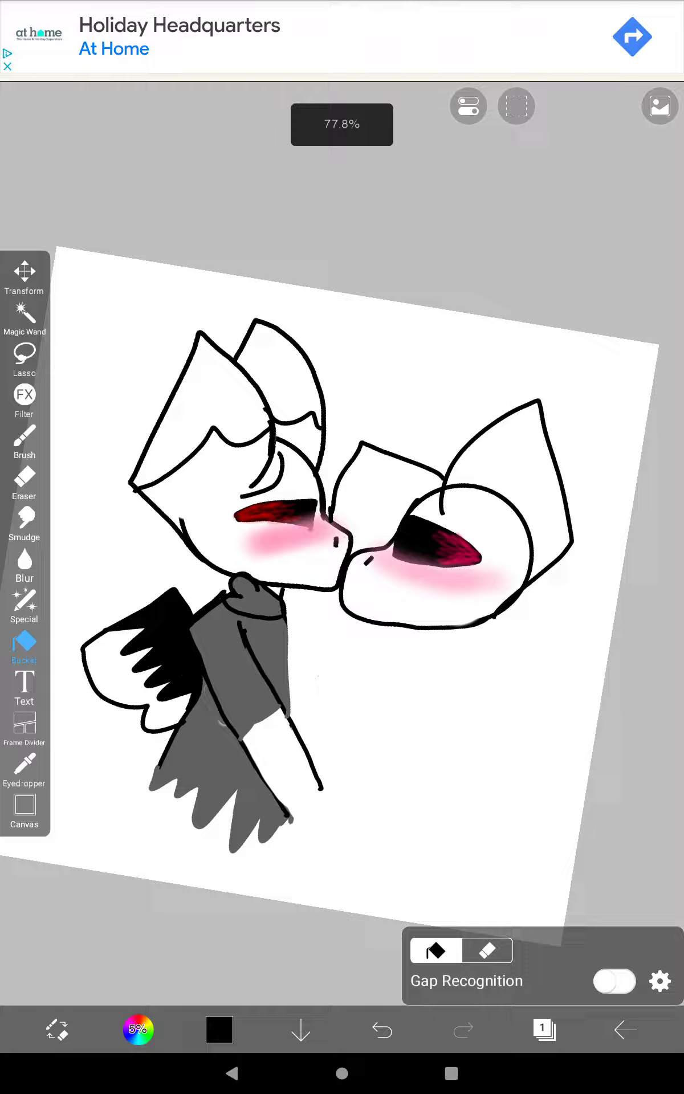
{"action": "scroll", "coordinate": [342, 548], "scroll_direction": "up", "scroll_amount": 2}
{"action": "scroll", "coordinate": [385, 513], "scroll_direction": "up", "scroll_amount": 1}
{"action": "scroll", "coordinate": [385, 513], "scroll_direction": "up", "scroll_amount": 2}
{"action": "mouse_move", "coordinate": [384, 555]}
{"action": "left_mouse_down"}
{"action": "mouse_move", "coordinate": [356, 512]}
{"action": "mouse_move", "coordinate": [370, 462]}
{"action": "mouse_move", "coordinate": [308, 376]}
{"action": "left_mouse_up"}
{"action": "left_click", "coordinate": [24, 438]}
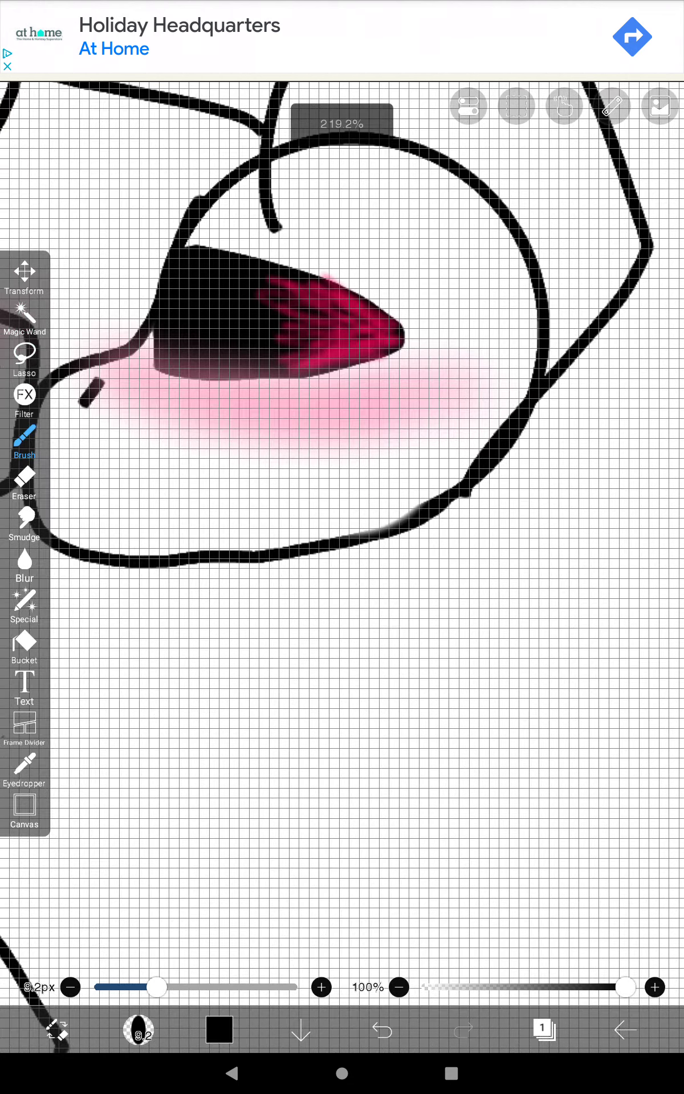
- Draw short strokes under the face, then looping curls where the left ear meets the head
{"action": "mouse_move", "coordinate": [419, 517]}
{"action": "left_mouse_down"}
{"action": "mouse_move", "coordinate": [410, 547]}
{"action": "mouse_move", "coordinate": [432, 620]}
{"action": "left_mouse_up"}
{"action": "left_click", "coordinate": [381, 1030]}
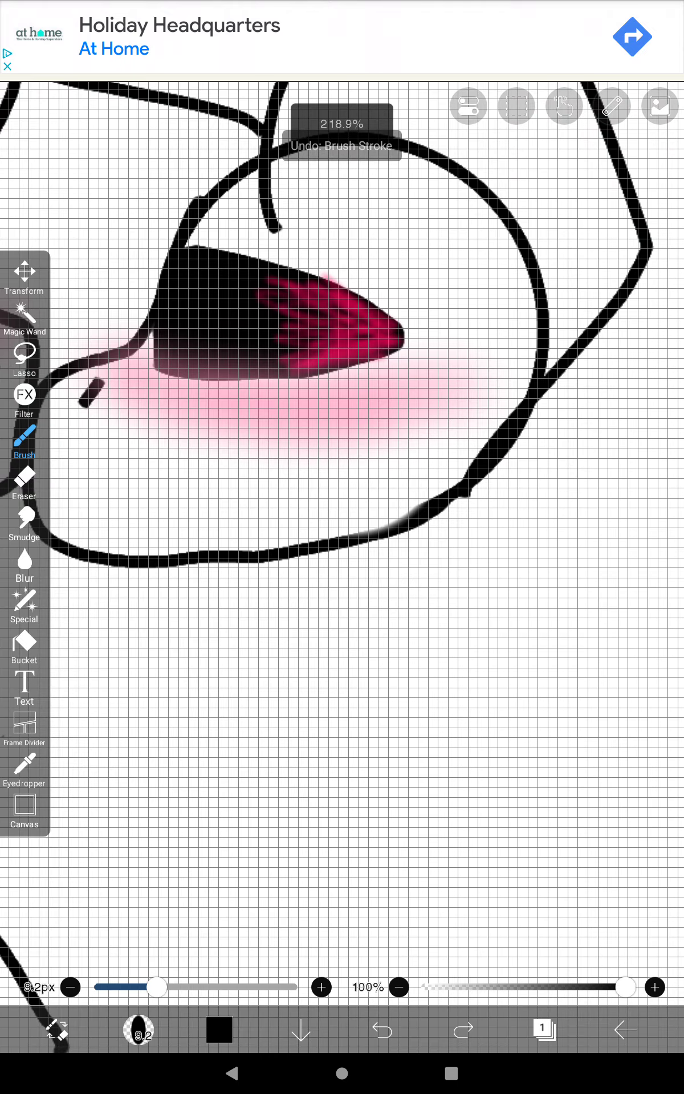
{"action": "left_click_drag", "start_coordinate": [437, 512], "coordinate": [434, 562]}
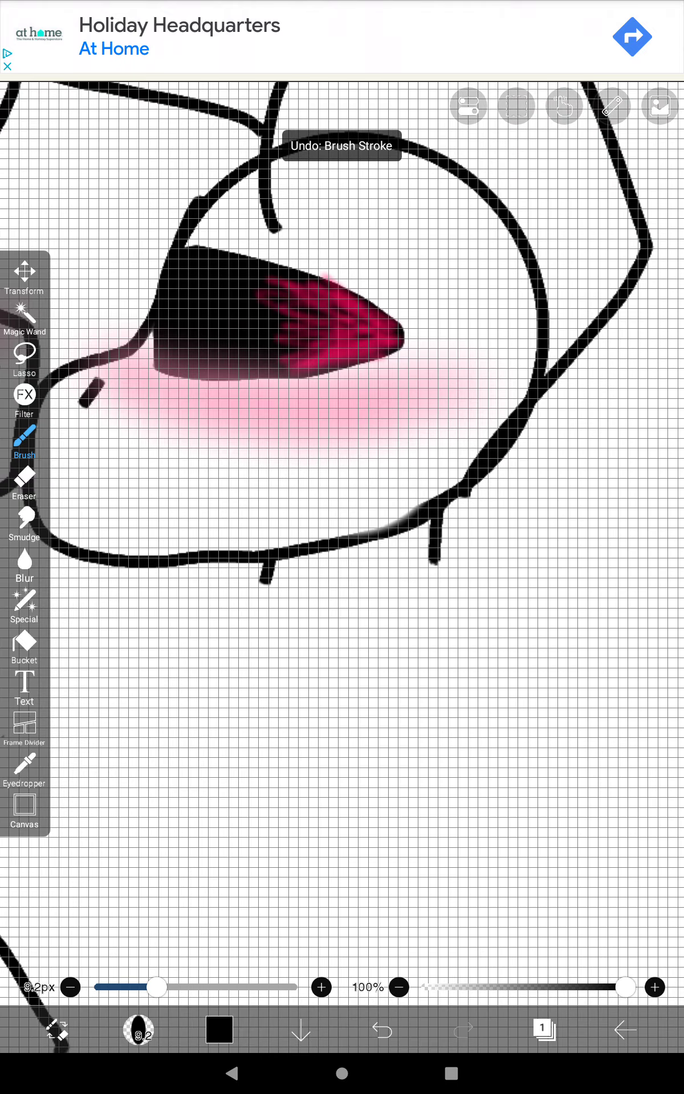
{"action": "left_click_drag", "start_coordinate": [342, 428], "coordinate": [363, 487]}
{"action": "left_click_drag", "start_coordinate": [336, 550], "coordinate": [342, 582]}
{"action": "scroll", "coordinate": [342, 546], "scroll_direction": "down", "scroll_amount": 5}
{"action": "scroll", "coordinate": [342, 581], "scroll_direction": "up", "scroll_amount": 1}
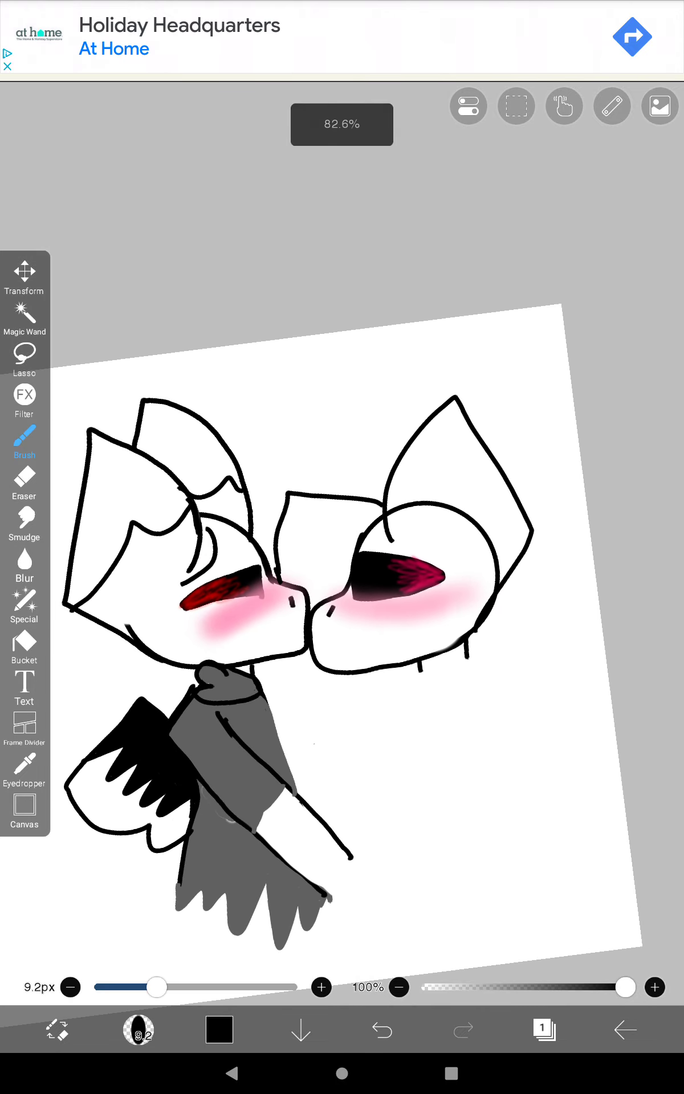
{"action": "scroll", "coordinate": [342, 581], "scroll_direction": "up", "scroll_amount": 2}
{"action": "scroll", "coordinate": [342, 582], "scroll_direction": "up", "scroll_amount": 4}
{"action": "scroll", "coordinate": [343, 582], "scroll_direction": "up", "scroll_amount": 2}
{"action": "scroll", "coordinate": [342, 582], "scroll_direction": "up", "scroll_amount": 1}
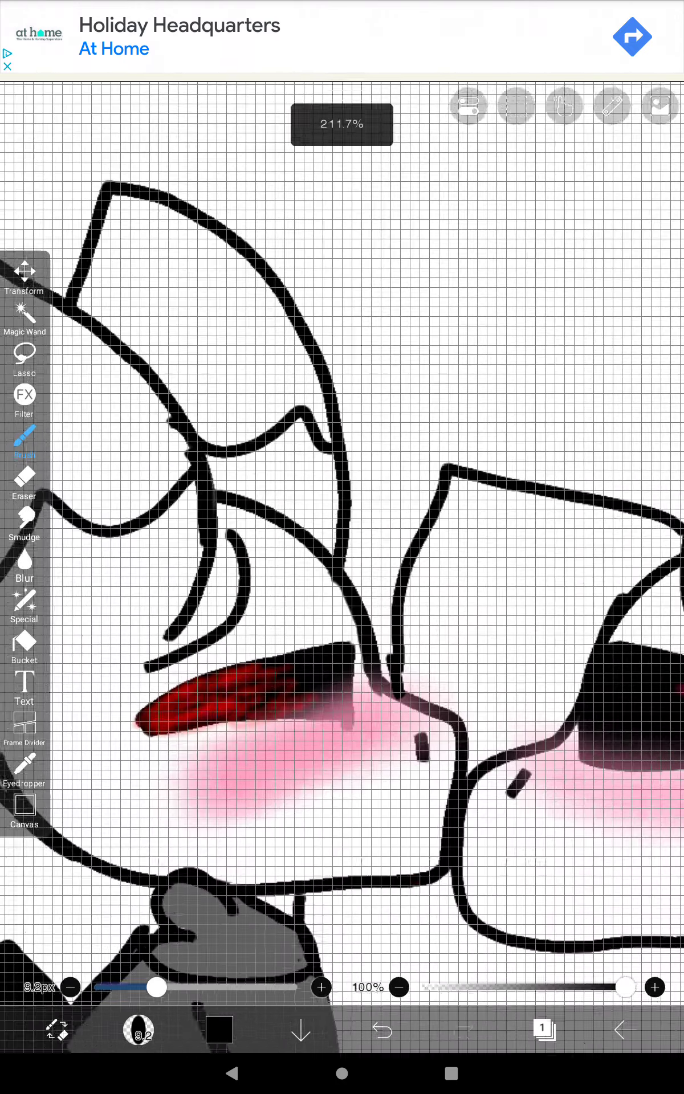
{"action": "scroll", "coordinate": [342, 581], "scroll_direction": "down", "scroll_amount": 2}
{"action": "scroll", "coordinate": [342, 582], "scroll_direction": "down", "scroll_amount": 4}
{"action": "scroll", "coordinate": [342, 581], "scroll_direction": "up", "scroll_amount": 3}
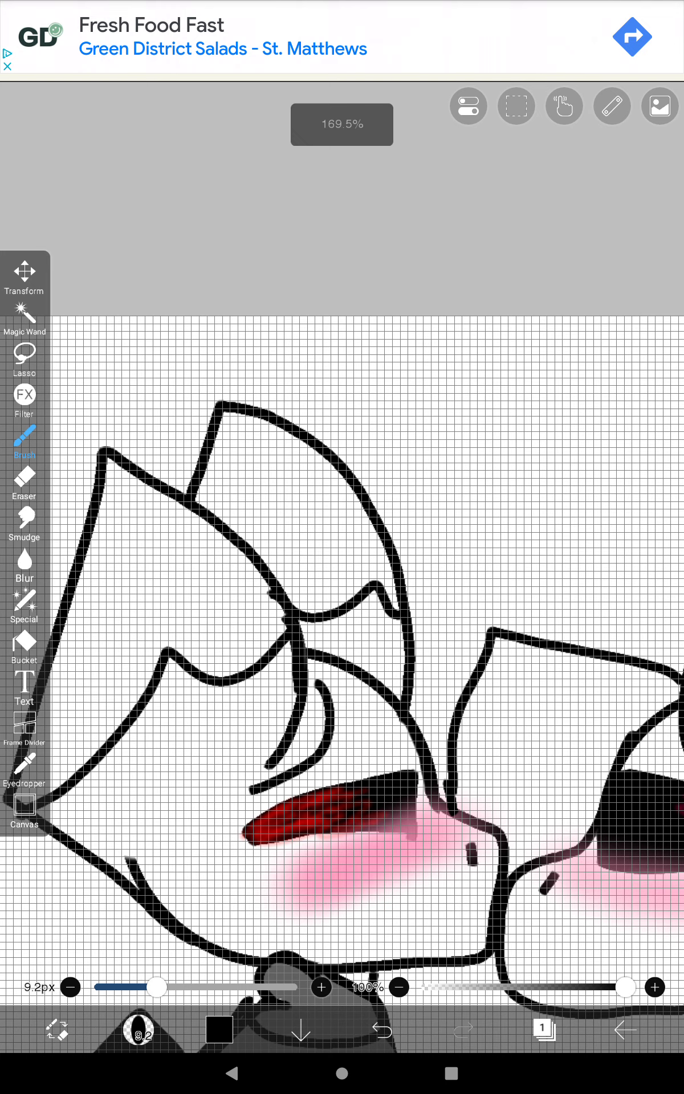
{"action": "mouse_move", "coordinate": [289, 606]}
{"action": "left_mouse_down"}
{"action": "mouse_move", "coordinate": [306, 587]}
{"action": "mouse_move", "coordinate": [393, 560]}
{"action": "mouse_move", "coordinate": [389, 712]}
{"action": "mouse_move", "coordinate": [339, 763]}
{"action": "mouse_move", "coordinate": [295, 764]}
{"action": "left_mouse_up"}
{"action": "scroll", "coordinate": [342, 581], "scroll_direction": "up", "scroll_amount": 2}
{"action": "scroll", "coordinate": [342, 581], "scroll_direction": "up", "scroll_amount": 3}
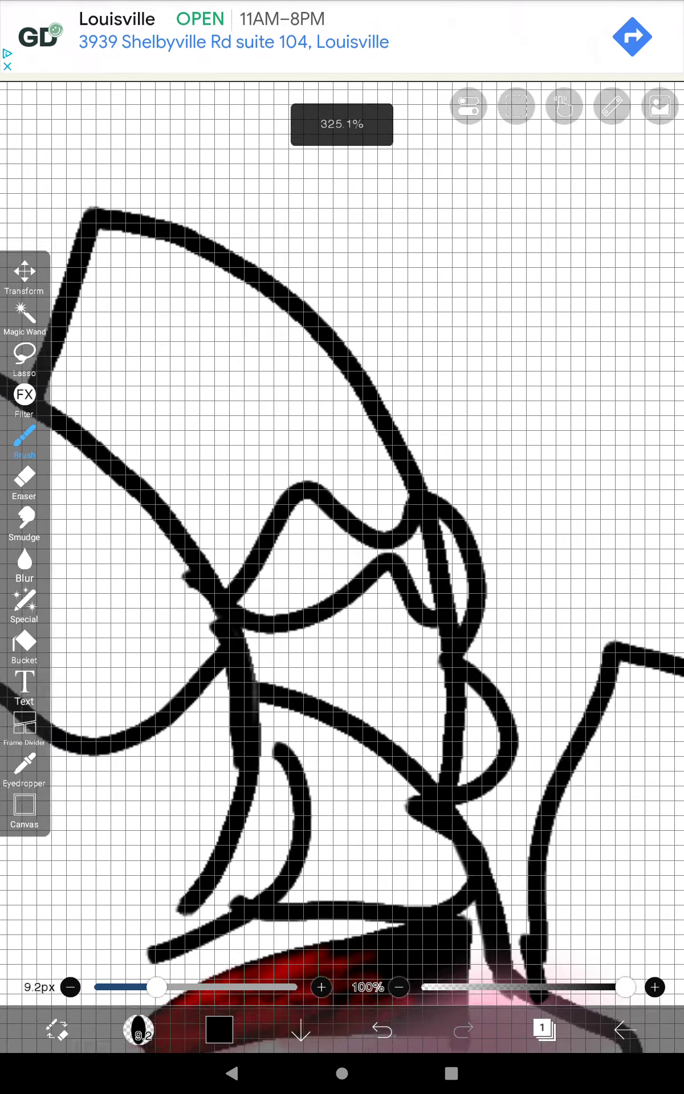
{"action": "left_click_drag", "start_coordinate": [196, 889], "coordinate": [241, 908]}
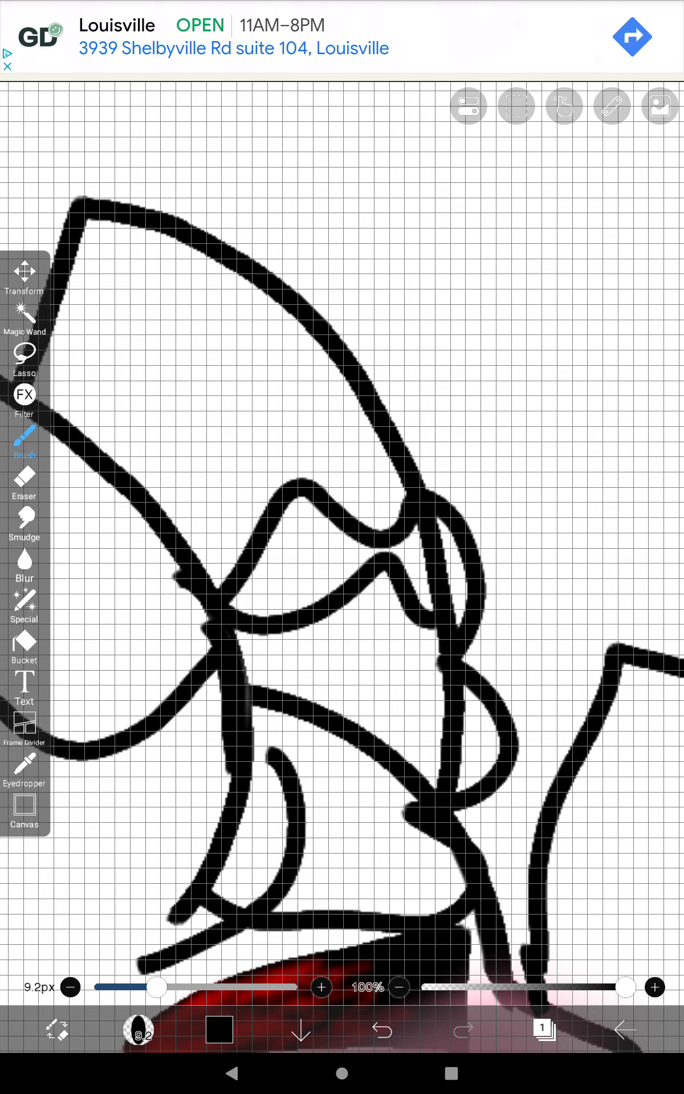
- Erase part of the line inside the left character's hair curl with a smaller eraser
{"action": "left_click", "coordinate": [25, 482]}
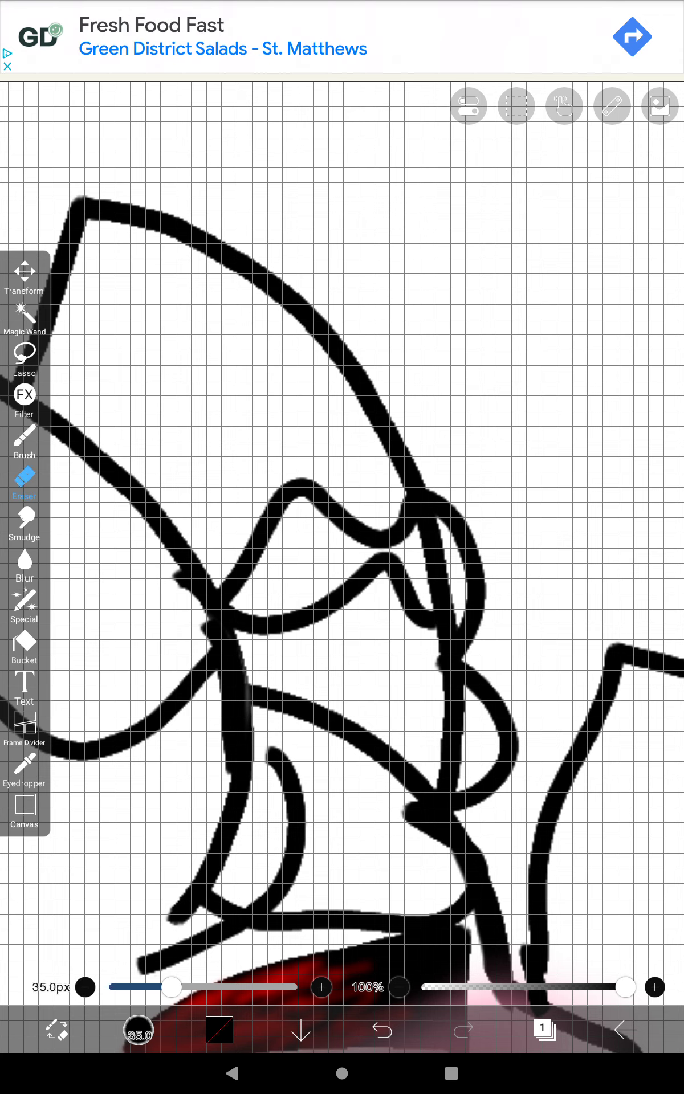
{"action": "left_click_drag", "start_coordinate": [171, 987], "coordinate": [142, 987]}
{"action": "mouse_move", "coordinate": [278, 689]}
{"action": "left_mouse_down"}
{"action": "mouse_move", "coordinate": [263, 715]}
{"action": "mouse_move", "coordinate": [293, 714]}
{"action": "mouse_move", "coordinate": [359, 772]}
{"action": "mouse_move", "coordinate": [381, 776]}
{"action": "mouse_move", "coordinate": [362, 730]}
{"action": "mouse_move", "coordinate": [403, 764]}
{"action": "mouse_move", "coordinate": [418, 743]}
{"action": "mouse_move", "coordinate": [396, 763]}
{"action": "mouse_move", "coordinate": [445, 782]}
{"action": "mouse_move", "coordinate": [422, 787]}
{"action": "mouse_move", "coordinate": [448, 716]}
{"action": "mouse_move", "coordinate": [467, 713]}
{"action": "mouse_move", "coordinate": [466, 703]}
{"action": "mouse_move", "coordinate": [453, 692]}
{"action": "mouse_move", "coordinate": [427, 626]}
{"action": "mouse_move", "coordinate": [450, 601]}
{"action": "mouse_move", "coordinate": [445, 643]}
{"action": "mouse_move", "coordinate": [435, 525]}
{"action": "mouse_move", "coordinate": [430, 520]}
{"action": "mouse_move", "coordinate": [432, 573]}
{"action": "mouse_move", "coordinate": [414, 604]}
{"action": "mouse_move", "coordinate": [405, 566]}
{"action": "mouse_move", "coordinate": [384, 564]}
{"action": "mouse_move", "coordinate": [407, 579]}
{"action": "mouse_move", "coordinate": [330, 591]}
{"action": "mouse_move", "coordinate": [366, 587]}
{"action": "mouse_move", "coordinate": [305, 628]}
{"action": "mouse_move", "coordinate": [307, 595]}
{"action": "mouse_move", "coordinate": [266, 602]}
{"action": "mouse_move", "coordinate": [256, 636]}
{"action": "mouse_move", "coordinate": [241, 618]}
{"action": "mouse_move", "coordinate": [246, 606]}
{"action": "mouse_move", "coordinate": [305, 588]}
{"action": "left_mouse_up"}
{"action": "scroll", "coordinate": [323, 643], "scroll_direction": "down", "scroll_amount": 2}
{"action": "scroll", "coordinate": [343, 599], "scroll_direction": "down", "scroll_amount": 3}
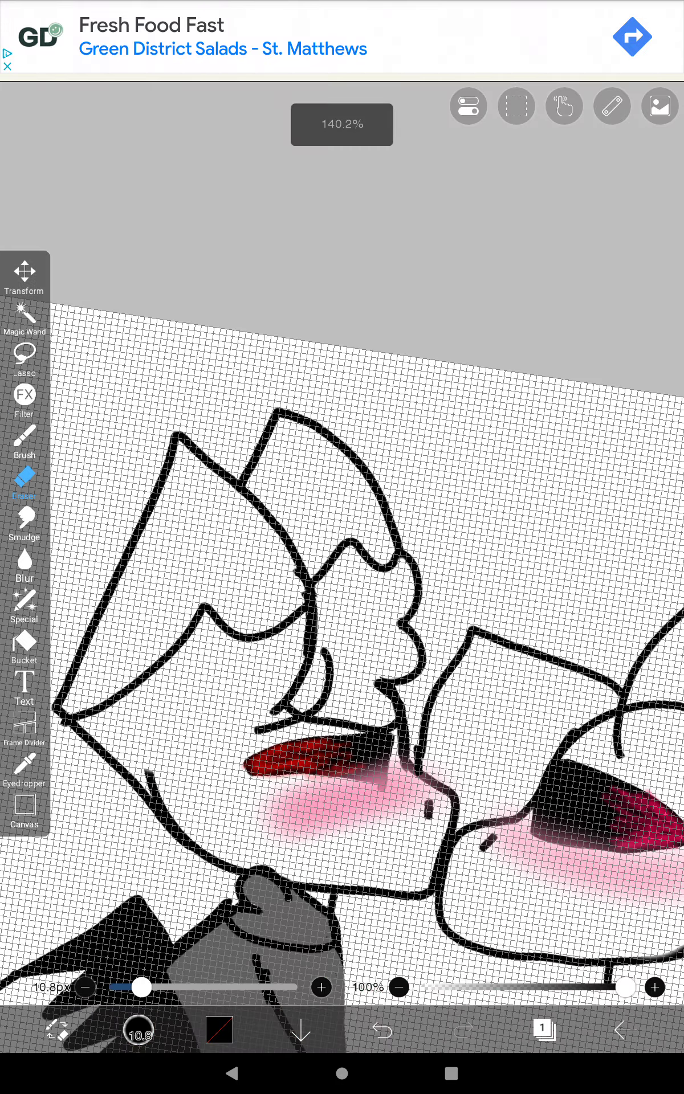
{"action": "scroll", "coordinate": [342, 598], "scroll_direction": "down", "scroll_amount": 2}
{"action": "scroll", "coordinate": [342, 598], "scroll_direction": "up", "scroll_amount": 2}
{"action": "scroll", "coordinate": [342, 599], "scroll_direction": "up", "scroll_amount": 3}
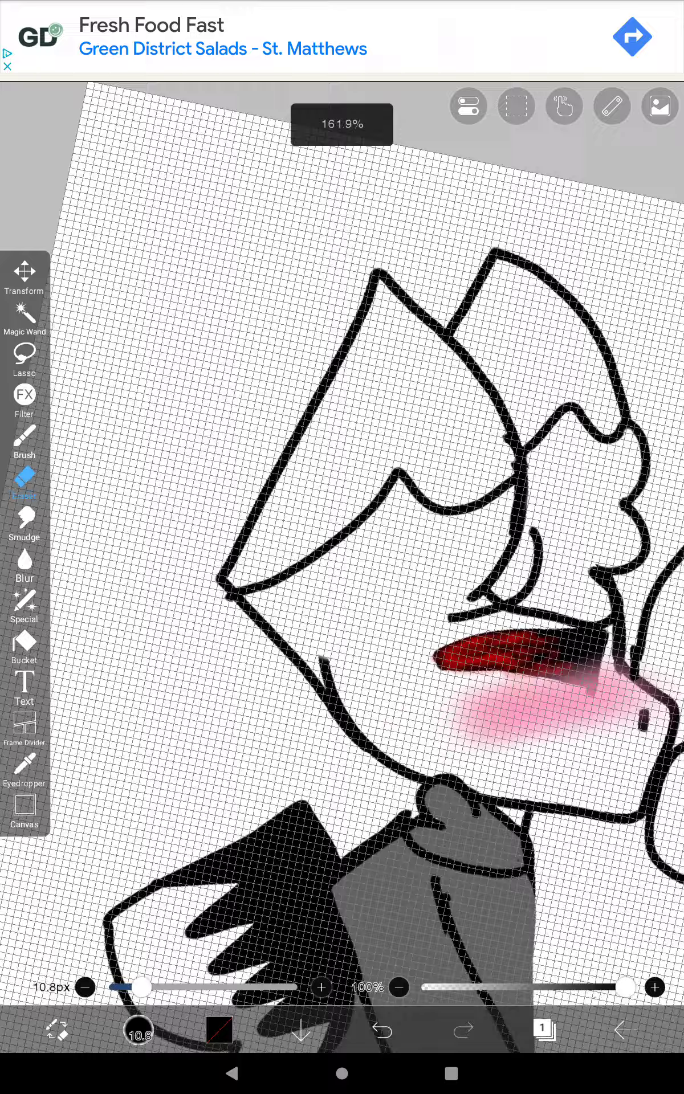
{"action": "scroll", "coordinate": [342, 598], "scroll_direction": "down", "scroll_amount": 2}
{"action": "scroll", "coordinate": [428, 598], "scroll_direction": "up", "scroll_amount": 3}
{"action": "scroll", "coordinate": [428, 598], "scroll_direction": "up", "scroll_amount": 2}
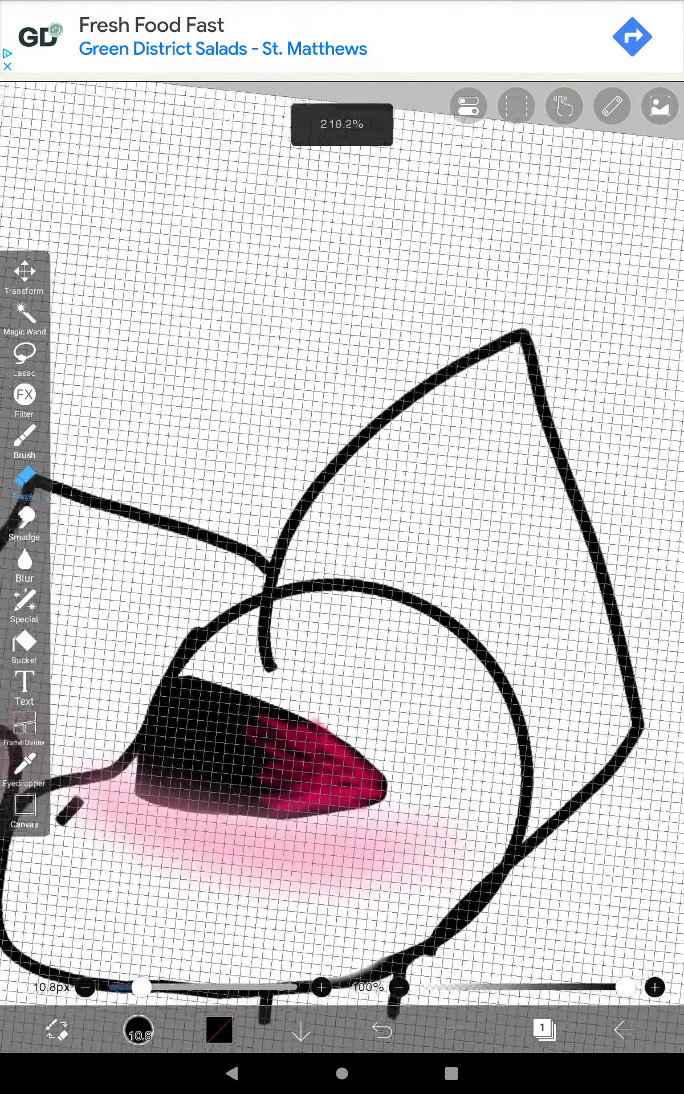
{"action": "scroll", "coordinate": [384, 641], "scroll_direction": "up", "scroll_amount": 2}
- Erase the arc above the right character's eye and leftover stubs with a larger eraser
{"action": "mouse_move", "coordinate": [310, 586]}
{"action": "left_mouse_down"}
{"action": "mouse_move", "coordinate": [403, 598]}
{"action": "mouse_move", "coordinate": [471, 640]}
{"action": "left_mouse_up"}
{"action": "left_click_drag", "start_coordinate": [141, 987], "coordinate": [202, 987]}
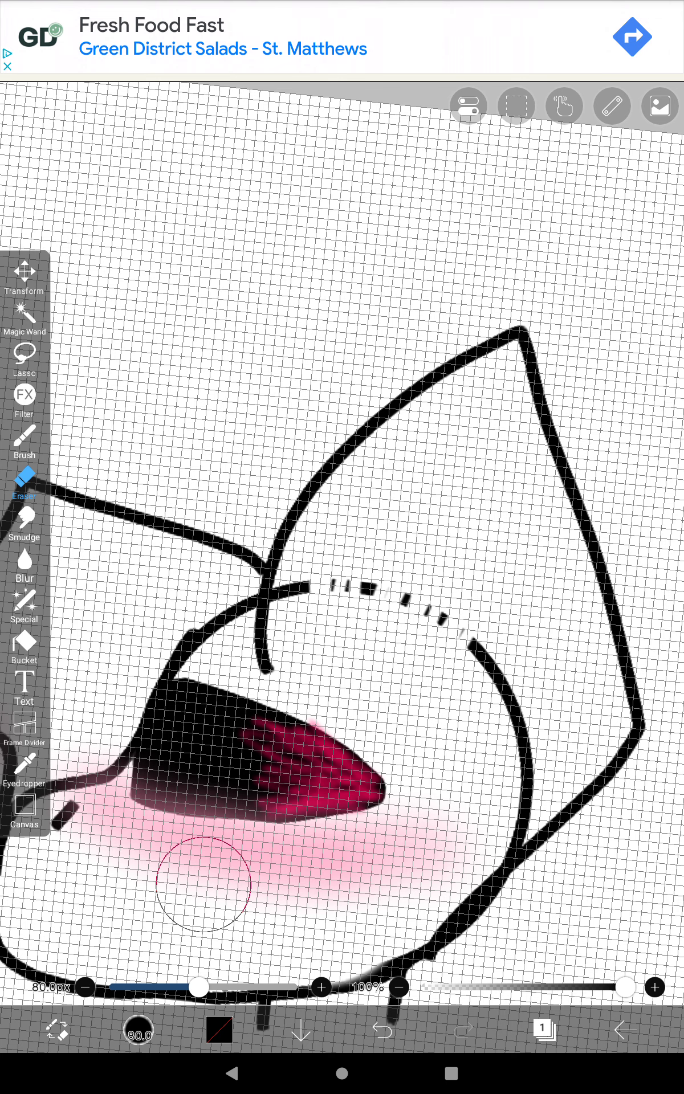
{"action": "mouse_move", "coordinate": [440, 562]}
{"action": "left_mouse_down"}
{"action": "mouse_move", "coordinate": [425, 596]}
{"action": "mouse_move", "coordinate": [502, 698]}
{"action": "left_mouse_up"}
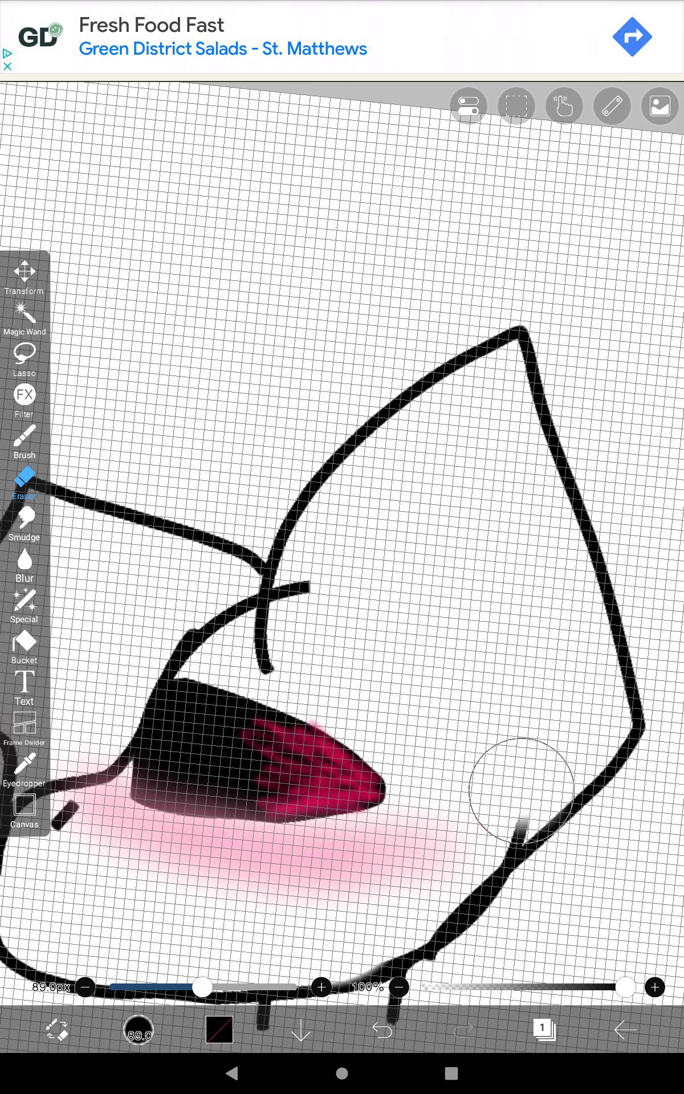
{"action": "left_click_drag", "start_coordinate": [521, 790], "coordinate": [518, 800]}
{"action": "left_click_drag", "start_coordinate": [371, 605], "coordinate": [324, 592]}
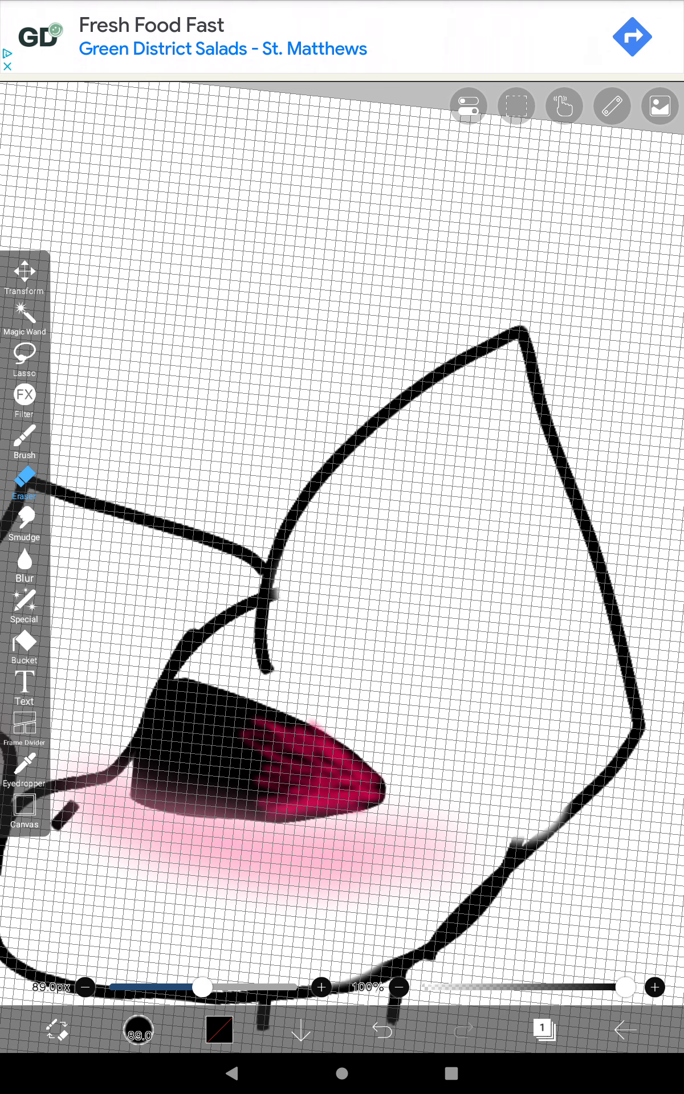
- Draw a fluffy, wavy-edged hair tuft outline on the right character's head
{"action": "left_click", "coordinate": [24, 440]}
{"action": "scroll", "coordinate": [342, 599], "scroll_direction": "up", "scroll_amount": 5}
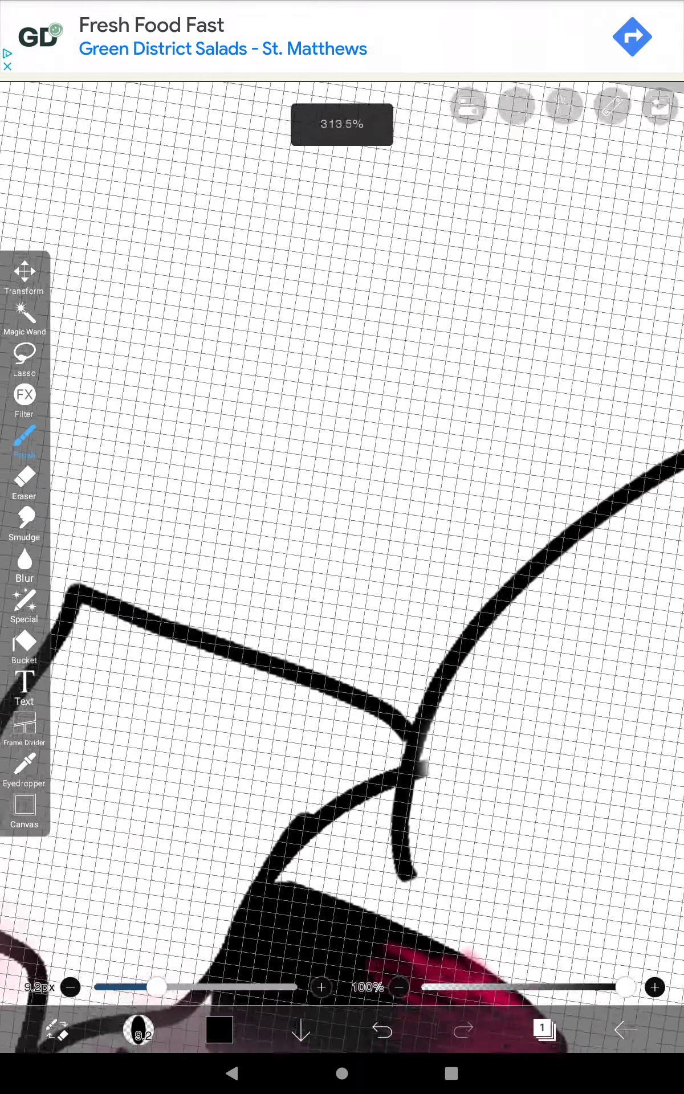
{"action": "scroll", "coordinate": [342, 598], "scroll_direction": "down", "scroll_amount": 1}
{"action": "scroll", "coordinate": [342, 599], "scroll_direction": "down", "scroll_amount": 3}
{"action": "scroll", "coordinate": [343, 598], "scroll_direction": "down", "scroll_amount": 3}
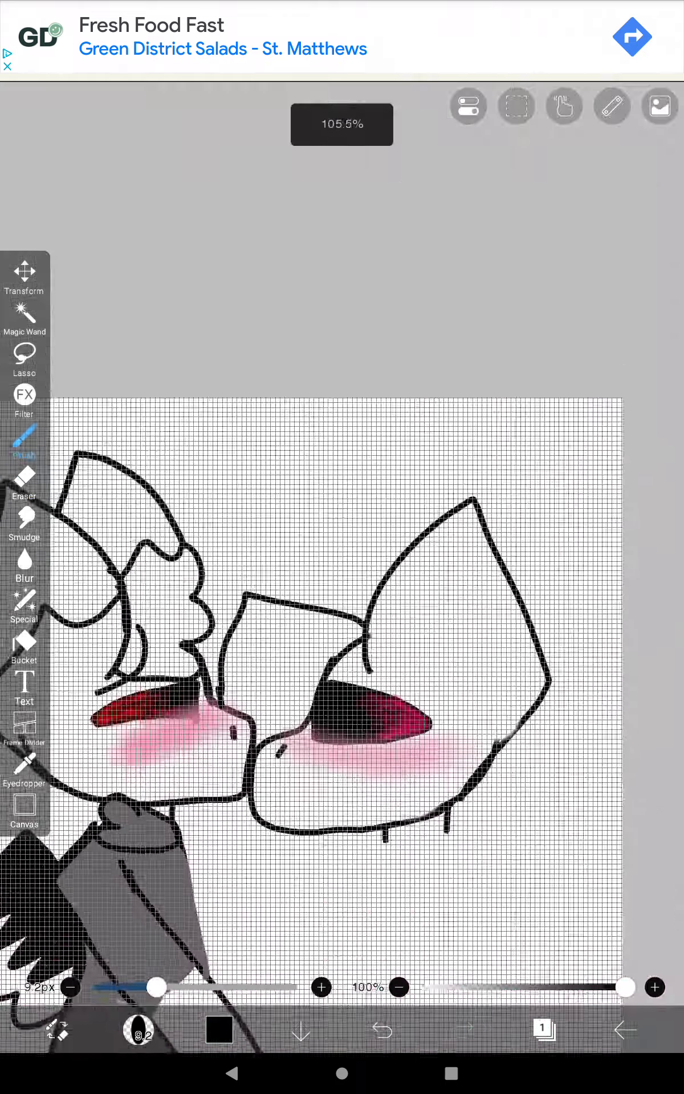
{"action": "scroll", "coordinate": [367, 512], "scroll_direction": "up", "scroll_amount": 5}
{"action": "scroll", "coordinate": [368, 513], "scroll_direction": "up", "scroll_amount": 1}
{"action": "scroll", "coordinate": [367, 513], "scroll_direction": "down", "scroll_amount": 3}
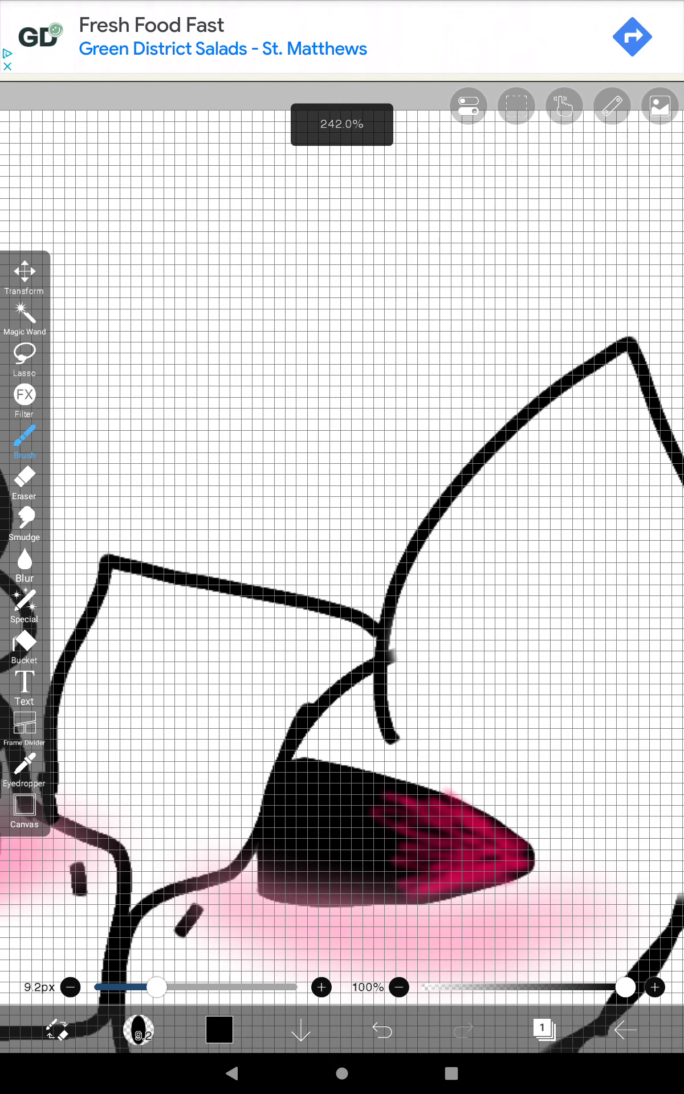
{"action": "scroll", "coordinate": [368, 513], "scroll_direction": "down", "scroll_amount": 1}
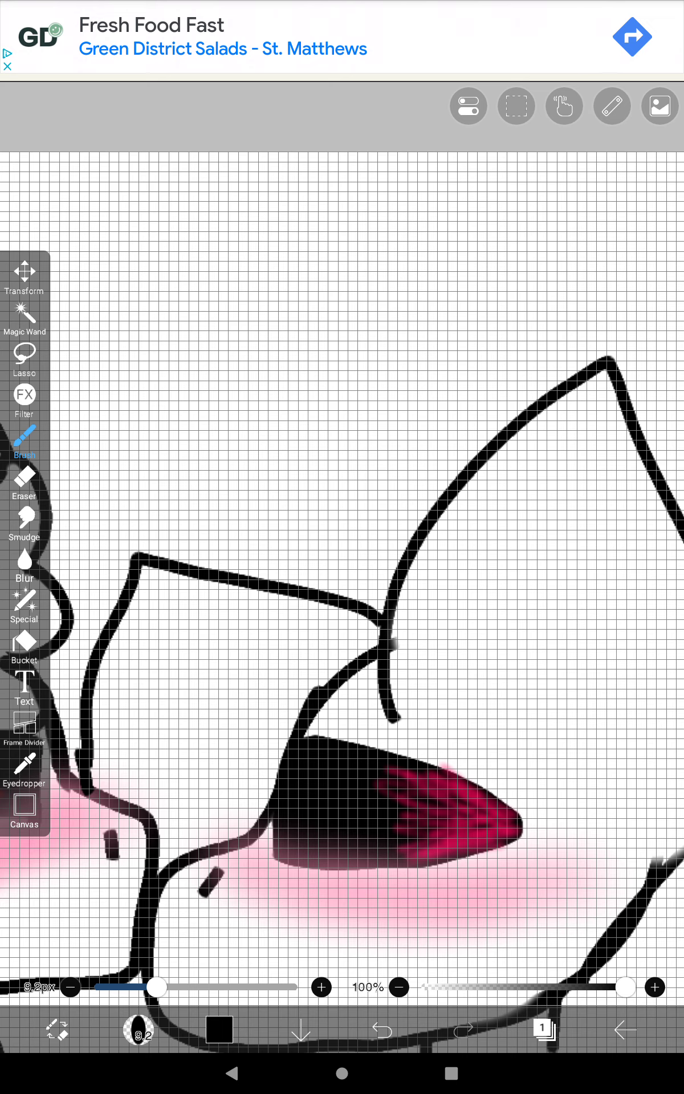
{"action": "scroll", "coordinate": [384, 642], "scroll_direction": "up", "scroll_amount": 2}
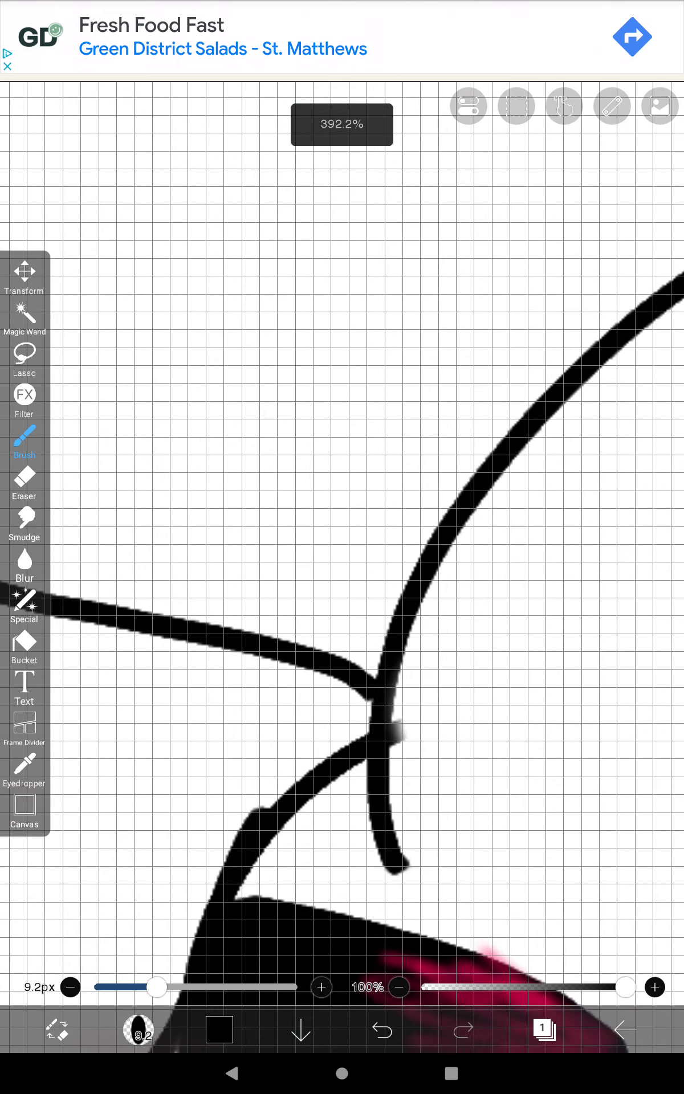
{"action": "scroll", "coordinate": [385, 641], "scroll_direction": "up", "scroll_amount": 2}
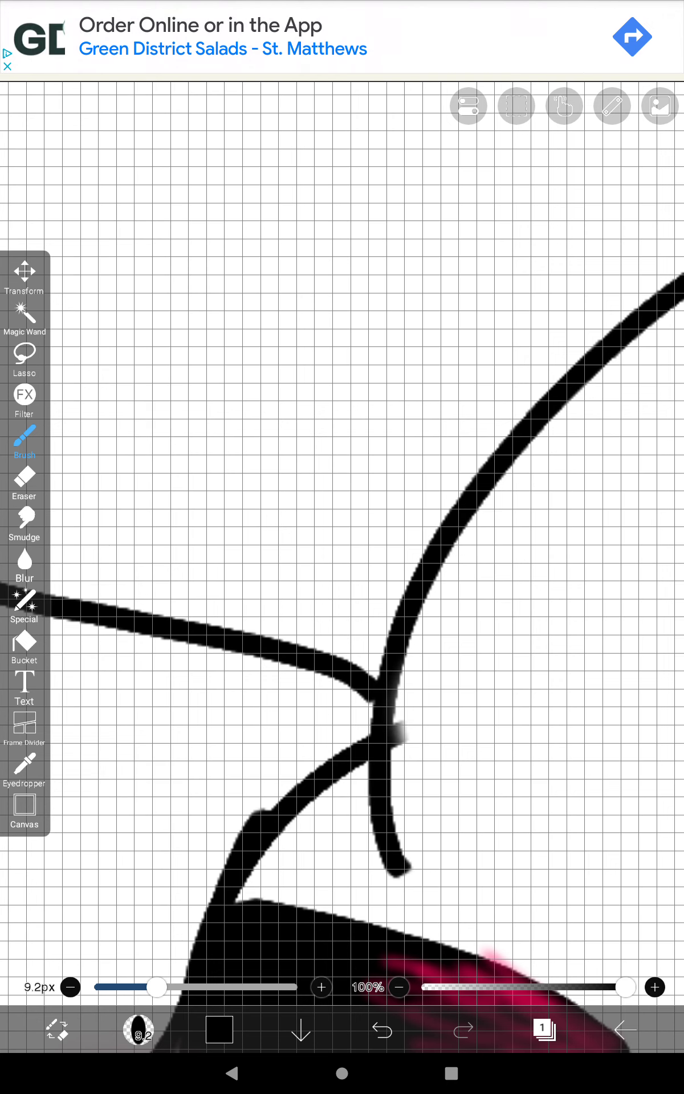
{"action": "scroll", "coordinate": [385, 641], "scroll_direction": "down", "scroll_amount": 1}
{"action": "scroll", "coordinate": [385, 641], "scroll_direction": "down", "scroll_amount": 1}
{"action": "mouse_move", "coordinate": [441, 448]}
{"action": "left_mouse_down"}
{"action": "mouse_move", "coordinate": [359, 331]}
{"action": "mouse_move", "coordinate": [137, 616]}
{"action": "mouse_move", "coordinate": [103, 850]}
{"action": "mouse_move", "coordinate": [219, 917]}
{"action": "mouse_move", "coordinate": [278, 940]}
{"action": "mouse_move", "coordinate": [308, 931]}
{"action": "left_mouse_up"}
{"action": "scroll", "coordinate": [342, 599], "scroll_direction": "down", "scroll_amount": 3}
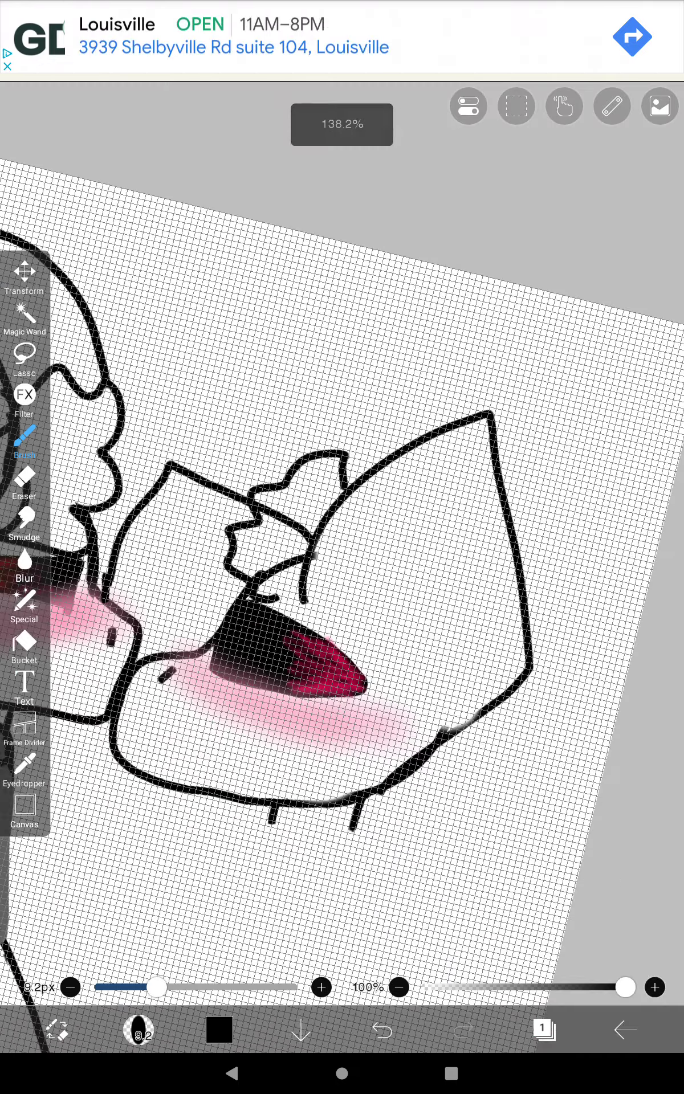
{"action": "scroll", "coordinate": [317, 555], "scroll_direction": "up", "scroll_amount": 3}
{"action": "scroll", "coordinate": [317, 556], "scroll_direction": "up", "scroll_amount": 3}
{"action": "scroll", "coordinate": [308, 581], "scroll_direction": "down", "scroll_amount": 1}
{"action": "scroll", "coordinate": [299, 599], "scroll_direction": "down", "scroll_amount": 2}
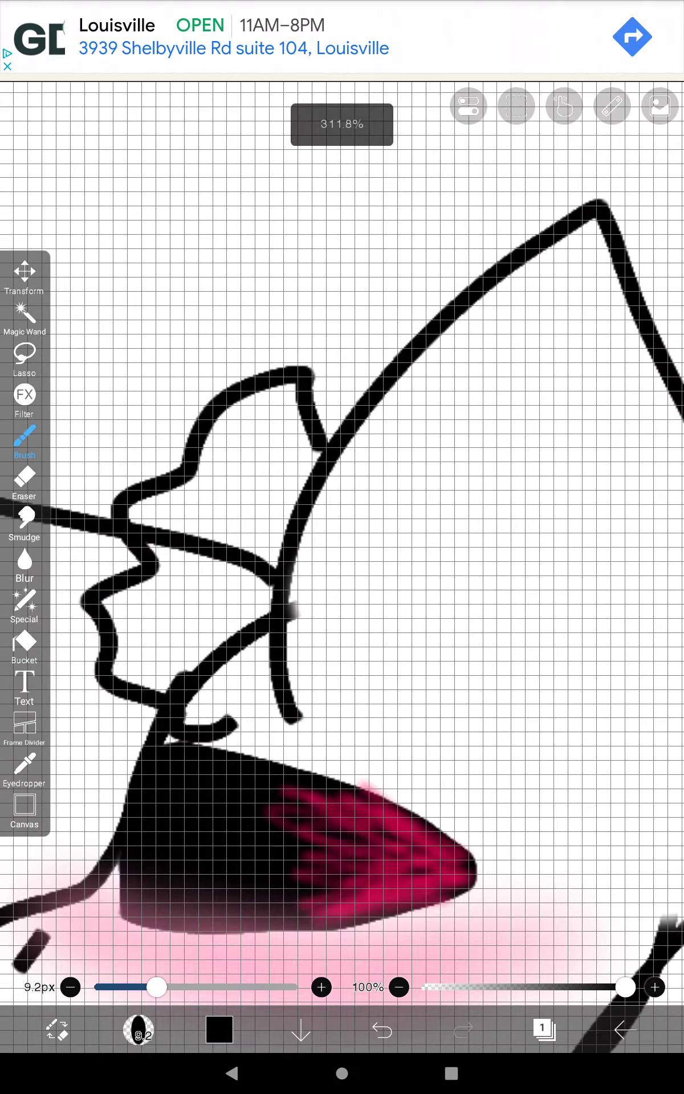
{"action": "mouse_move", "coordinate": [238, 721]}
{"action": "left_mouse_down"}
{"action": "mouse_move", "coordinate": [440, 806]}
{"action": "mouse_move", "coordinate": [512, 782]}
{"action": "left_mouse_up"}
{"action": "scroll", "coordinate": [342, 598], "scroll_direction": "up", "scroll_amount": 2}
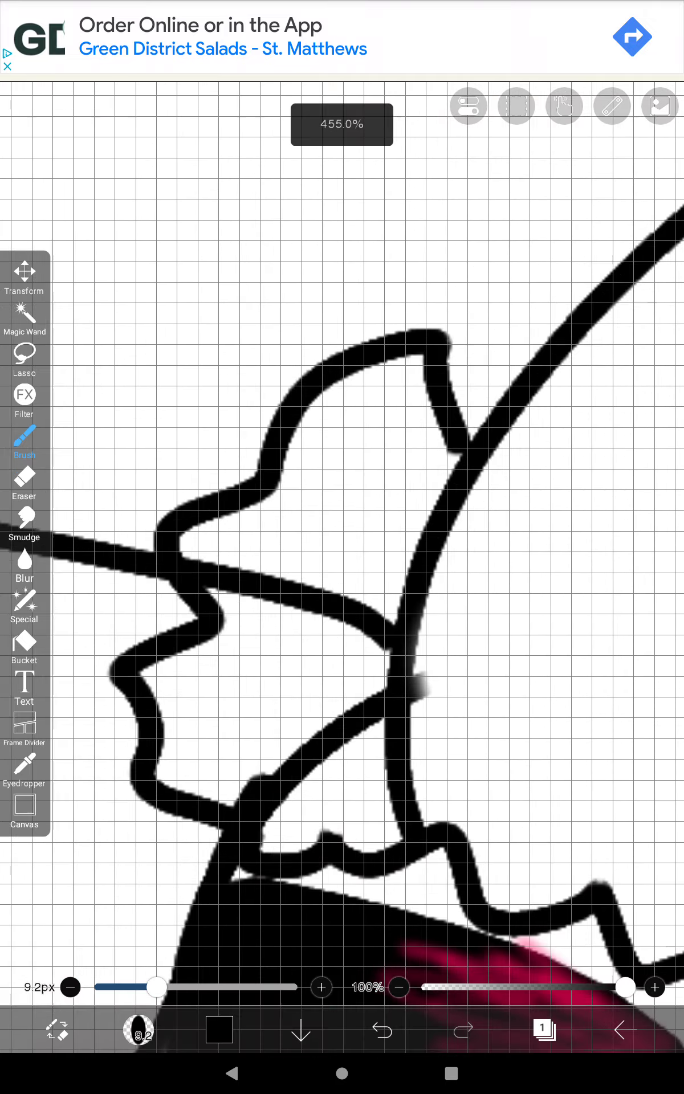
- With a 25px eraser, remove the ear, eyelid and overlap lines inside the right tuft
{"action": "left_click", "coordinate": [24, 483]}
{"action": "mouse_move", "coordinate": [265, 487]}
{"action": "left_mouse_down"}
{"action": "mouse_move", "coordinate": [276, 655]}
{"action": "mouse_move", "coordinate": [376, 717]}
{"action": "left_mouse_up"}
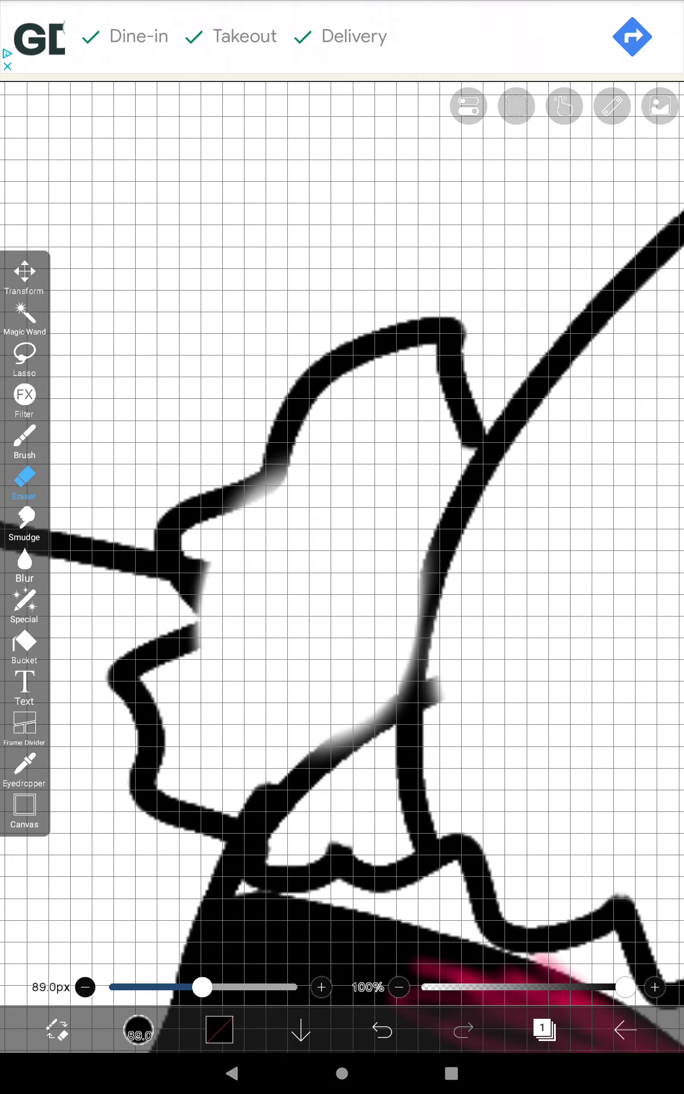
{"action": "left_click", "coordinate": [381, 1029]}
{"action": "left_click_drag", "start_coordinate": [203, 987], "coordinate": [162, 987]}
{"action": "mouse_move", "coordinate": [295, 602]}
{"action": "left_mouse_down"}
{"action": "mouse_move", "coordinate": [264, 594]}
{"action": "mouse_move", "coordinate": [237, 561]}
{"action": "mouse_move", "coordinate": [232, 569]}
{"action": "left_mouse_up"}
{"action": "mouse_move", "coordinate": [294, 595]}
{"action": "left_mouse_down"}
{"action": "mouse_move", "coordinate": [350, 589]}
{"action": "mouse_move", "coordinate": [362, 630]}
{"action": "mouse_move", "coordinate": [354, 703]}
{"action": "mouse_move", "coordinate": [333, 748]}
{"action": "left_mouse_up"}
{"action": "mouse_move", "coordinate": [333, 748]}
{"action": "left_mouse_down"}
{"action": "mouse_move", "coordinate": [371, 631]}
{"action": "mouse_move", "coordinate": [357, 745]}
{"action": "mouse_move", "coordinate": [381, 606]}
{"action": "mouse_move", "coordinate": [332, 766]}
{"action": "mouse_move", "coordinate": [266, 791]}
{"action": "left_mouse_up"}
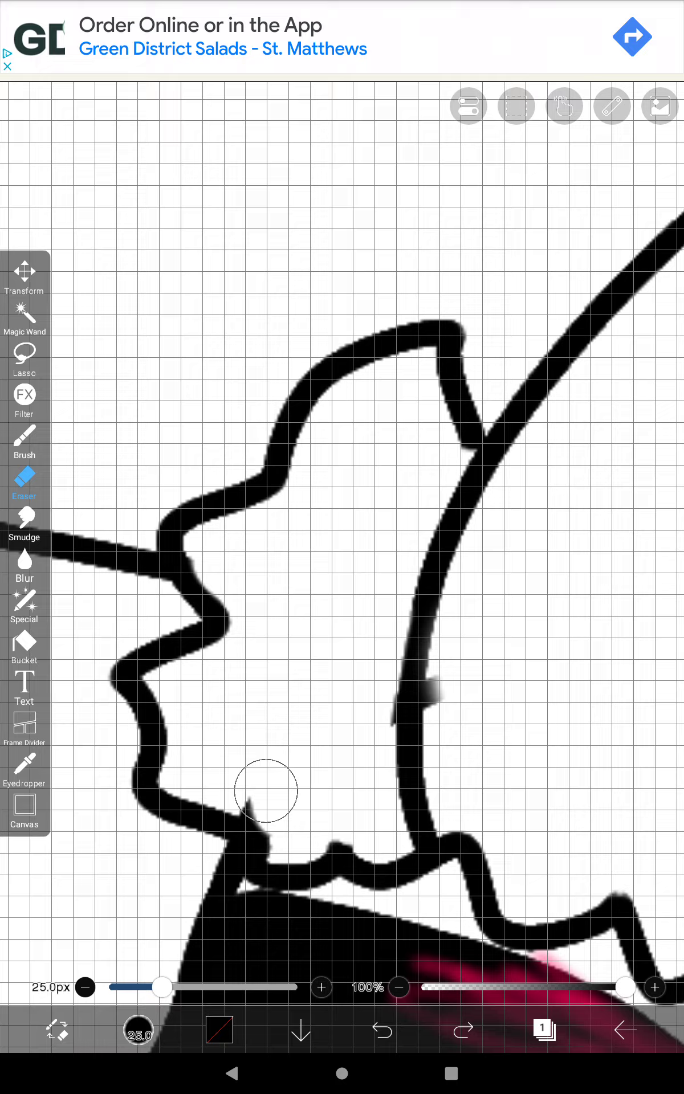
{"action": "left_click_drag", "start_coordinate": [458, 670], "coordinate": [464, 702]}
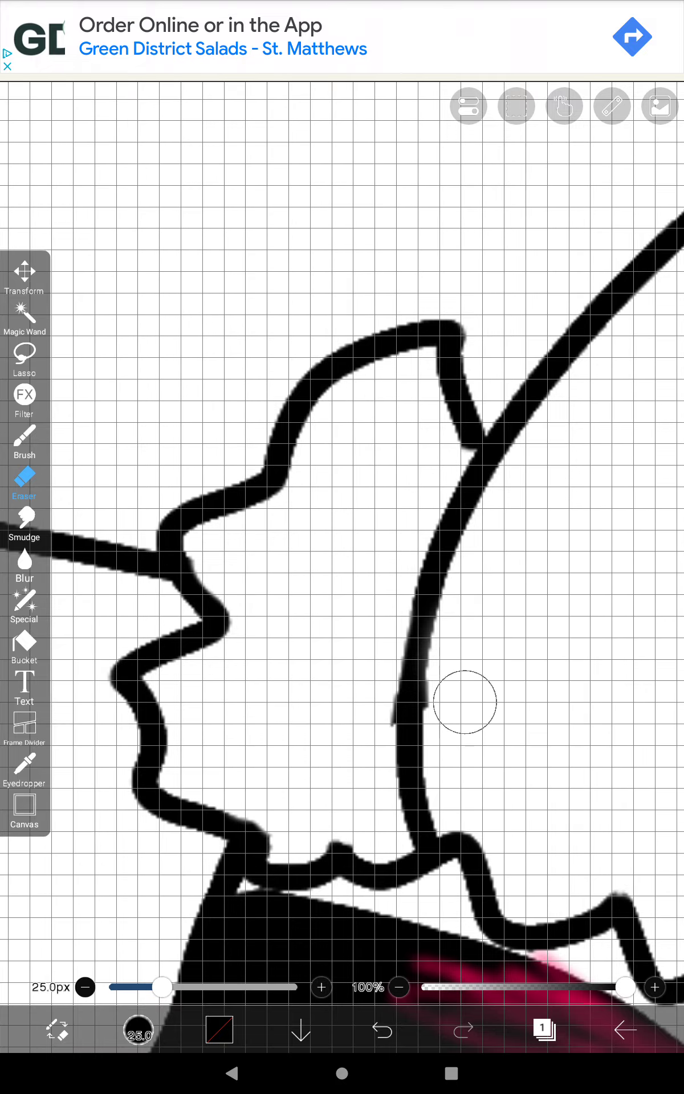
{"action": "scroll", "coordinate": [341, 564], "scroll_direction": "down", "scroll_amount": 2}
{"action": "scroll", "coordinate": [342, 564], "scroll_direction": "down", "scroll_amount": 3}
{"action": "scroll", "coordinate": [342, 564], "scroll_direction": "down", "scroll_amount": 3}
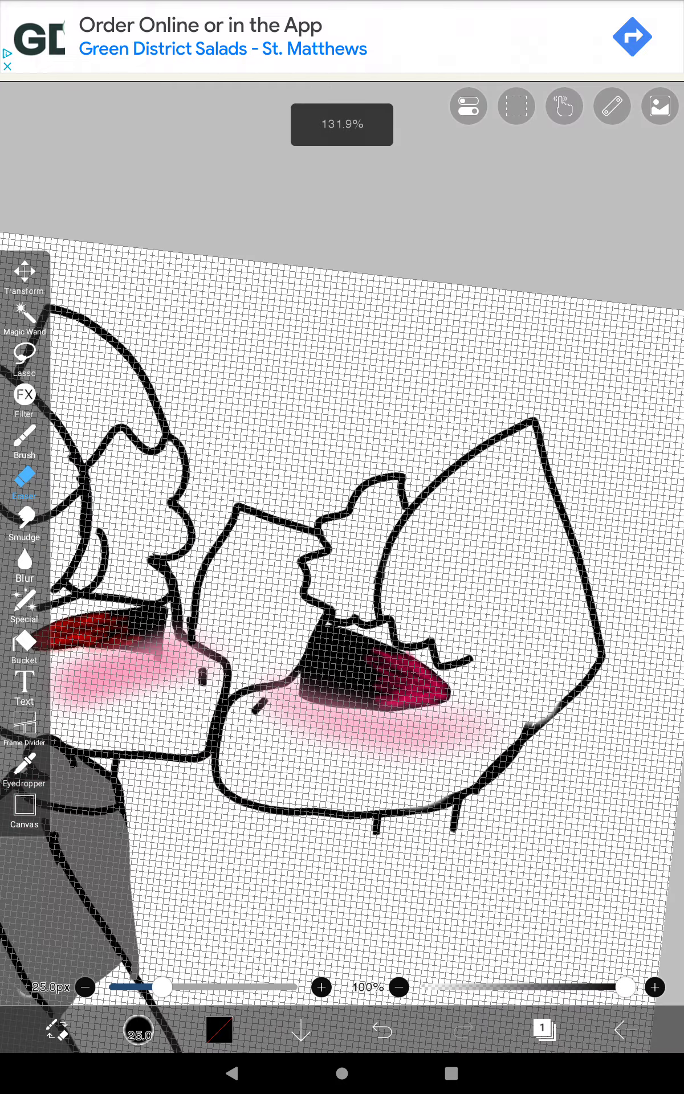
{"action": "scroll", "coordinate": [342, 564], "scroll_direction": "down", "scroll_amount": 3}
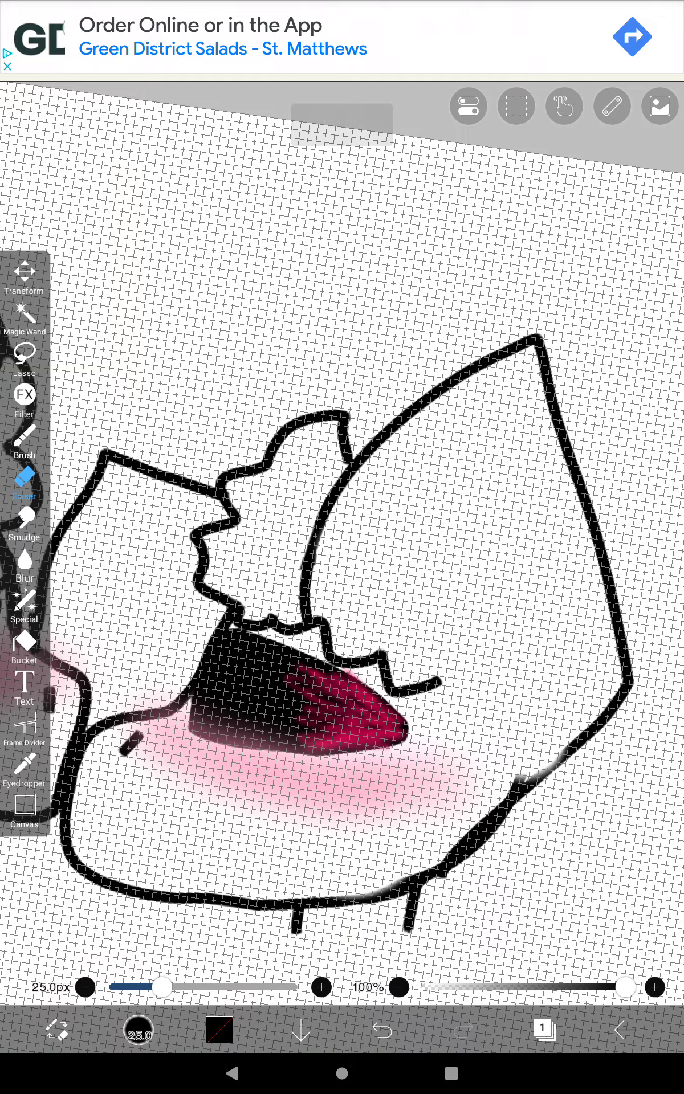
{"action": "scroll", "coordinate": [342, 564], "scroll_direction": "down", "scroll_amount": 3}
{"action": "scroll", "coordinate": [342, 564], "scroll_direction": "down", "scroll_amount": 1}
{"action": "scroll", "coordinate": [342, 564], "scroll_direction": "down", "scroll_amount": 1}
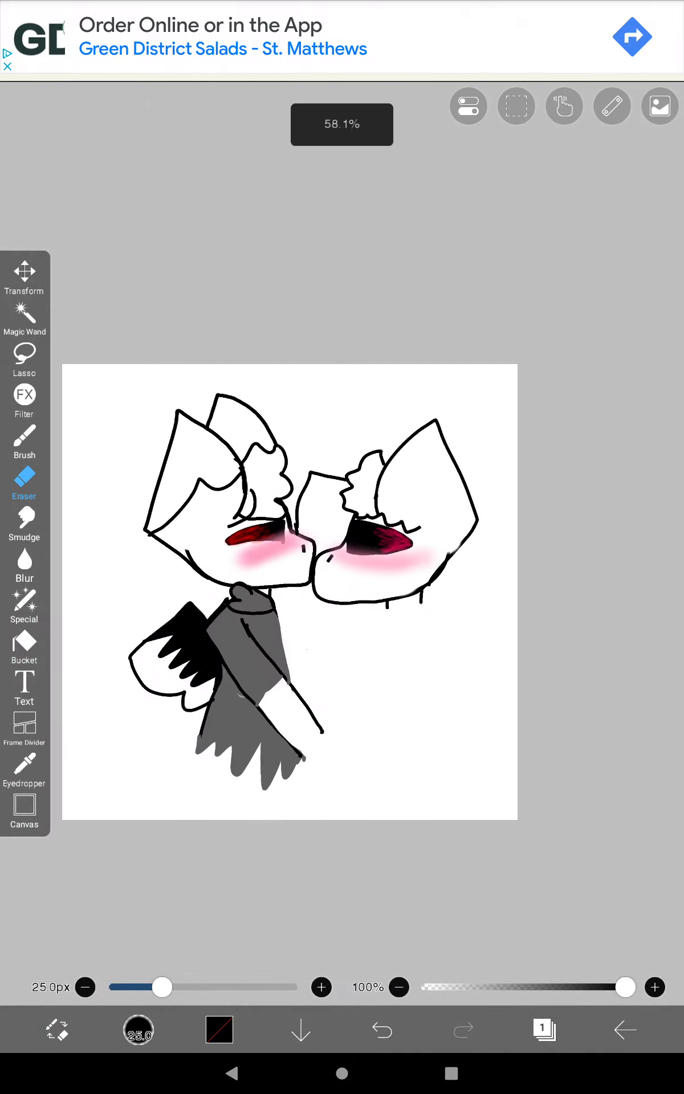
{"action": "scroll", "coordinate": [342, 564], "scroll_direction": "up", "scroll_amount": 5}
{"action": "scroll", "coordinate": [342, 564], "scroll_direction": "down", "scroll_amount": 1}
{"action": "scroll", "coordinate": [341, 564], "scroll_direction": "up", "scroll_amount": 2}
{"action": "scroll", "coordinate": [342, 564], "scroll_direction": "down", "scroll_amount": 3}
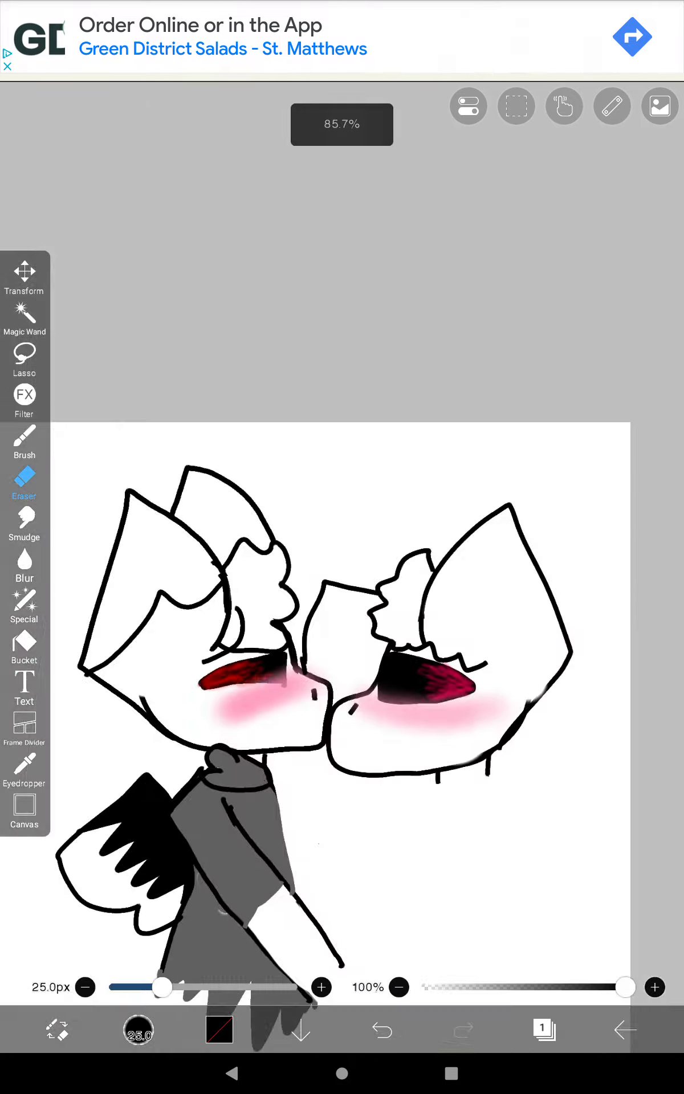
{"action": "scroll", "coordinate": [342, 564], "scroll_direction": "up", "scroll_amount": 2}
{"action": "scroll", "coordinate": [341, 564], "scroll_direction": "up", "scroll_amount": 2}
{"action": "scroll", "coordinate": [342, 565], "scroll_direction": "up", "scroll_amount": 3}
- Extend the left character's jaw line down toward the collar
{"action": "left_click", "coordinate": [23, 440]}
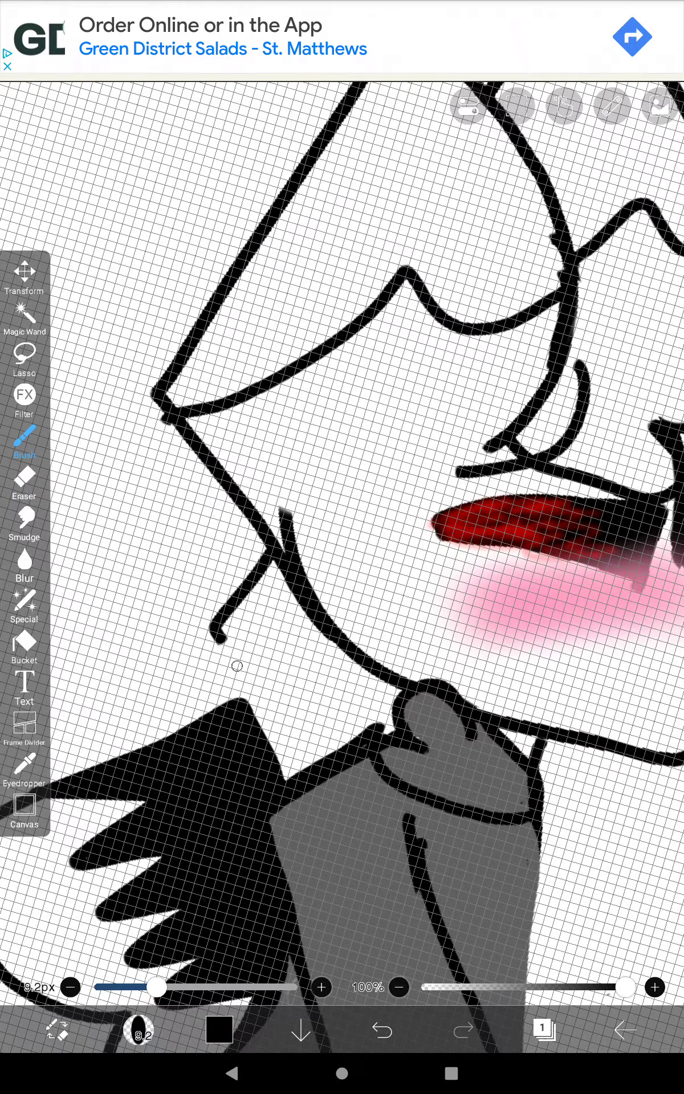
{"action": "left_click_drag", "start_coordinate": [217, 639], "coordinate": [301, 739]}
{"action": "scroll", "coordinate": [342, 564], "scroll_direction": "down", "scroll_amount": 3}
{"action": "scroll", "coordinate": [342, 564], "scroll_direction": "down", "scroll_amount": 1}
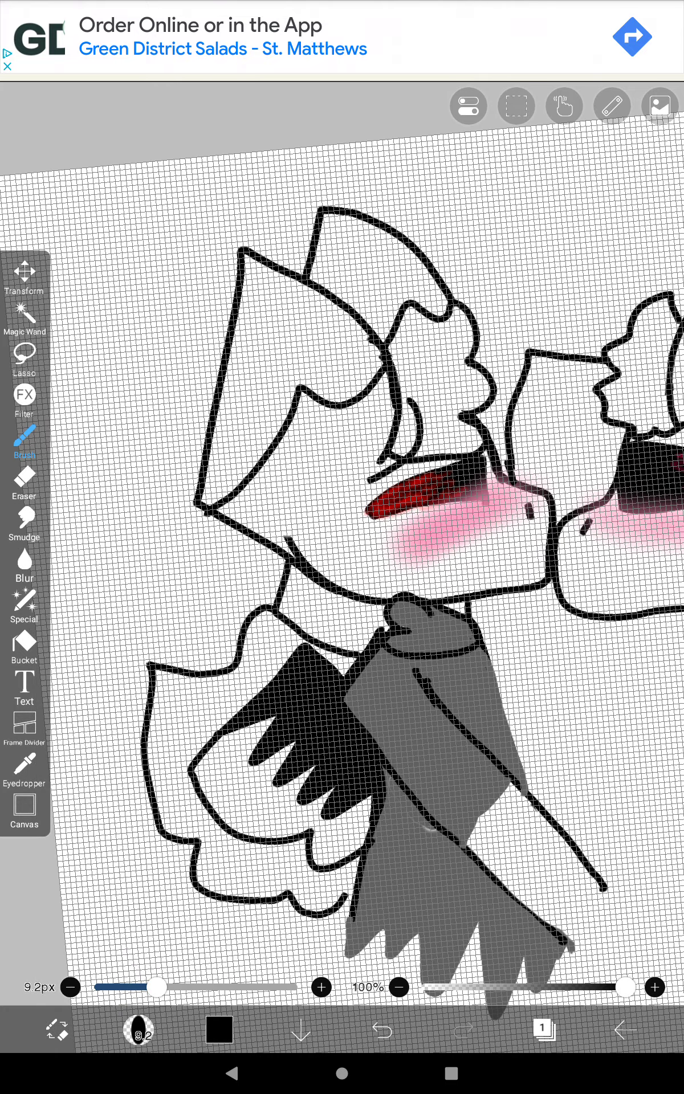
{"action": "scroll", "coordinate": [335, 534], "scroll_direction": "up", "scroll_amount": 3}
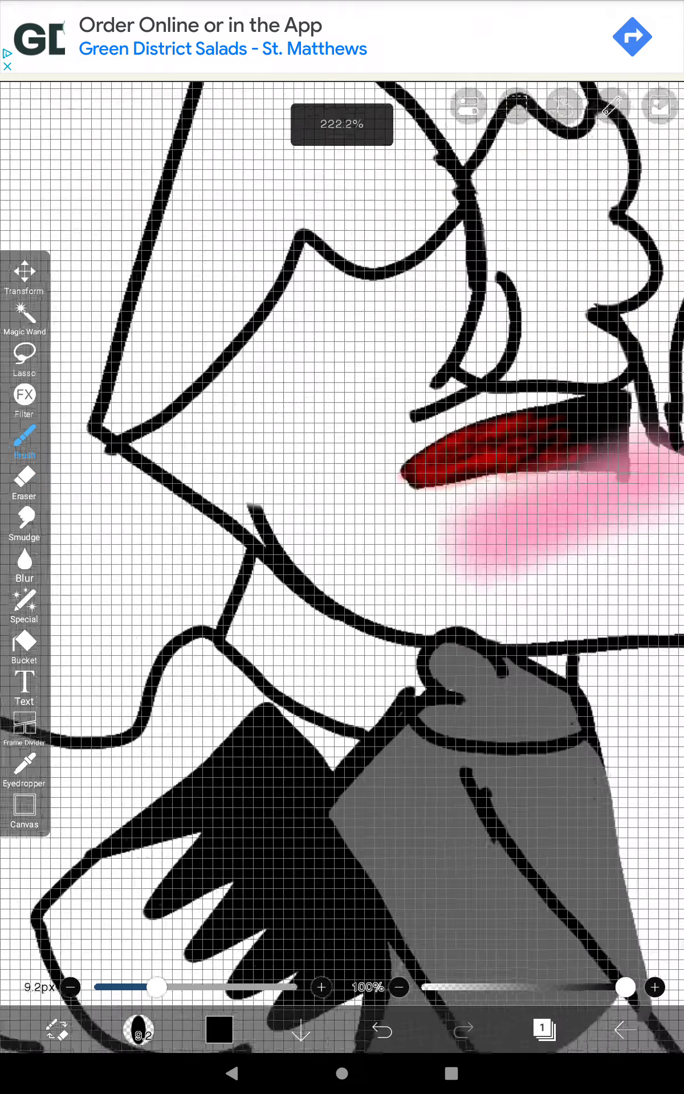
{"action": "scroll", "coordinate": [335, 534], "scroll_direction": "up", "scroll_amount": 2}
- Bucket-fill the left character's collar black, then choose red as the colour
{"action": "left_click", "coordinate": [24, 647]}
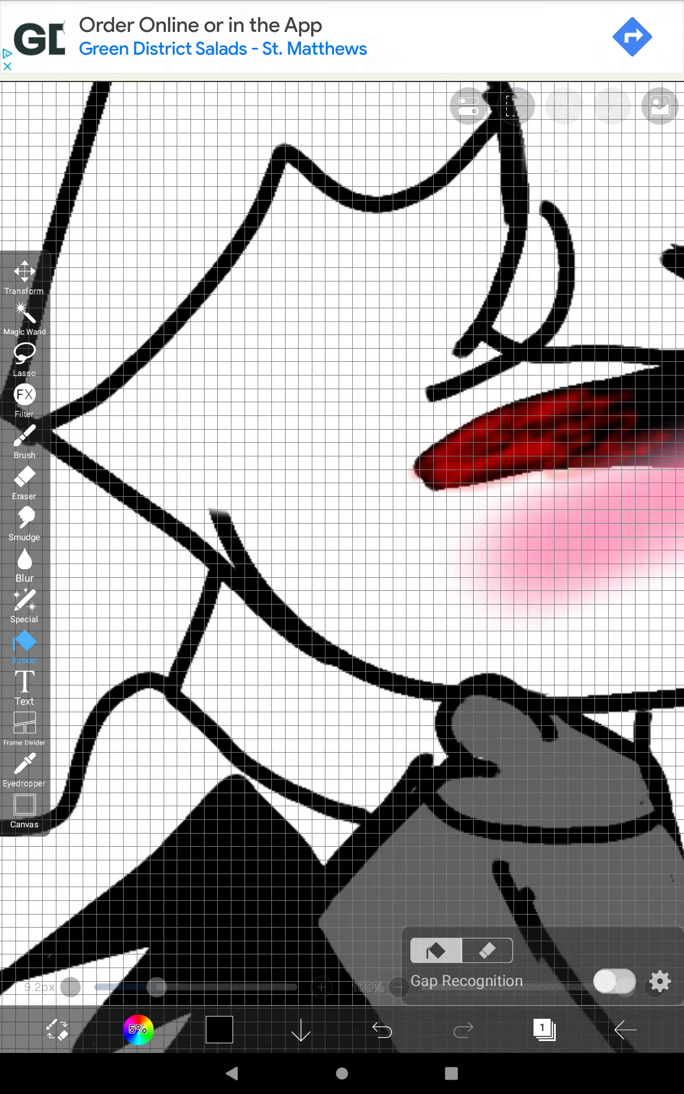
{"action": "left_click", "coordinate": [283, 701]}
{"action": "scroll", "coordinate": [342, 547], "scroll_direction": "down", "scroll_amount": 3}
{"action": "scroll", "coordinate": [343, 547], "scroll_direction": "down", "scroll_amount": 2}
{"action": "scroll", "coordinate": [376, 548], "scroll_direction": "up", "scroll_amount": 2}
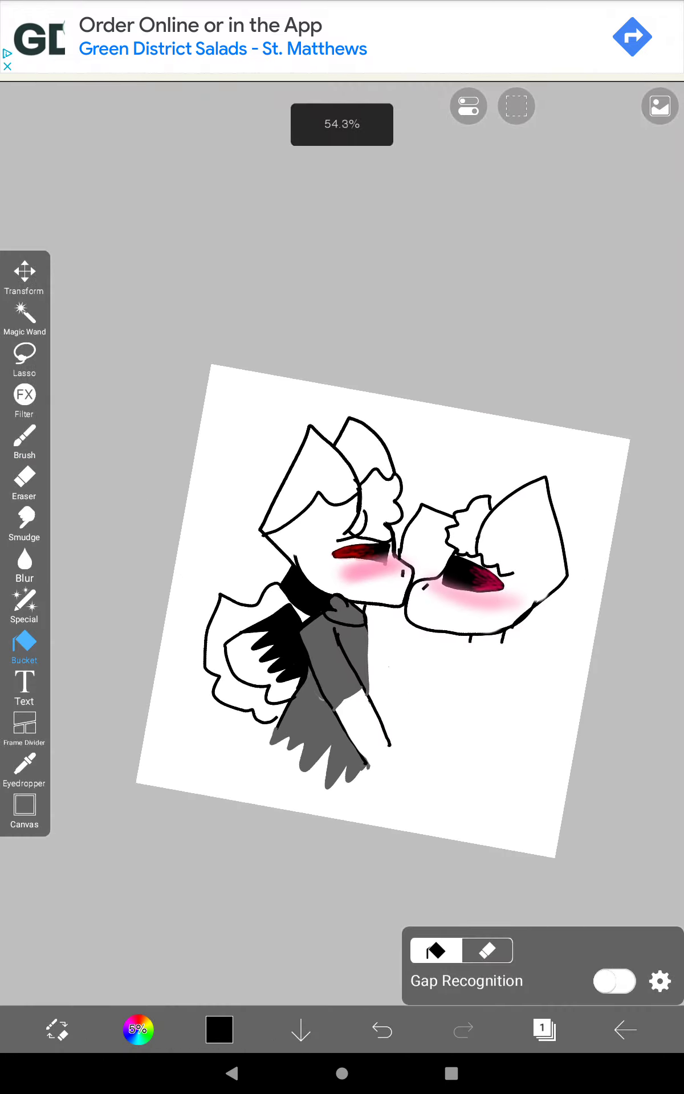
{"action": "scroll", "coordinate": [376, 547], "scroll_direction": "up", "scroll_amount": 2}
{"action": "scroll", "coordinate": [377, 546], "scroll_direction": "up", "scroll_amount": 2}
{"action": "left_click", "coordinate": [220, 1030]}
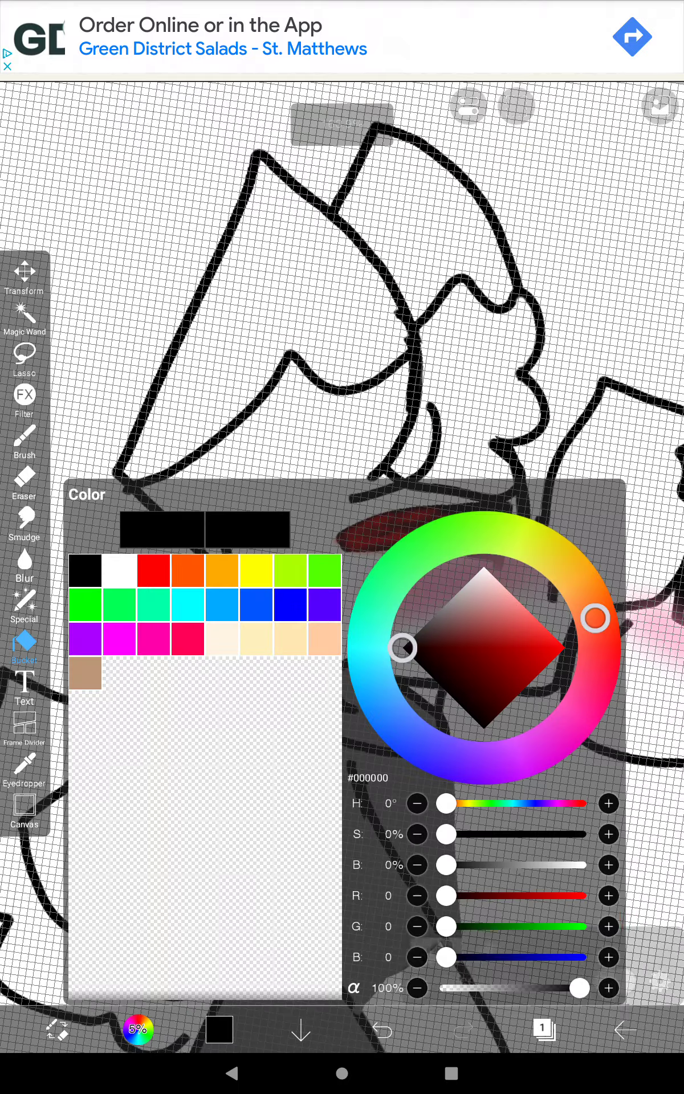
{"action": "left_click", "coordinate": [154, 577]}
{"action": "left_click", "coordinate": [342, 257]}
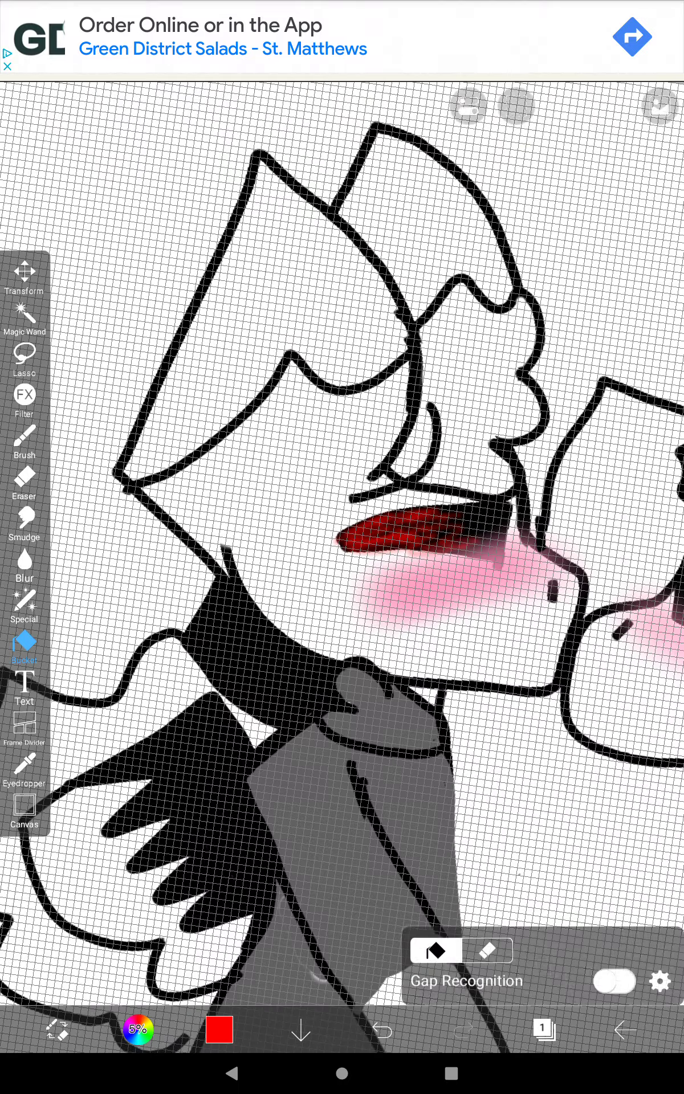
{"action": "scroll", "coordinate": [342, 548], "scroll_direction": "up", "scroll_amount": 3}
- Undo the mistaken red fill and brush a red emblem onto the black collar
{"action": "left_click", "coordinate": [257, 769]}
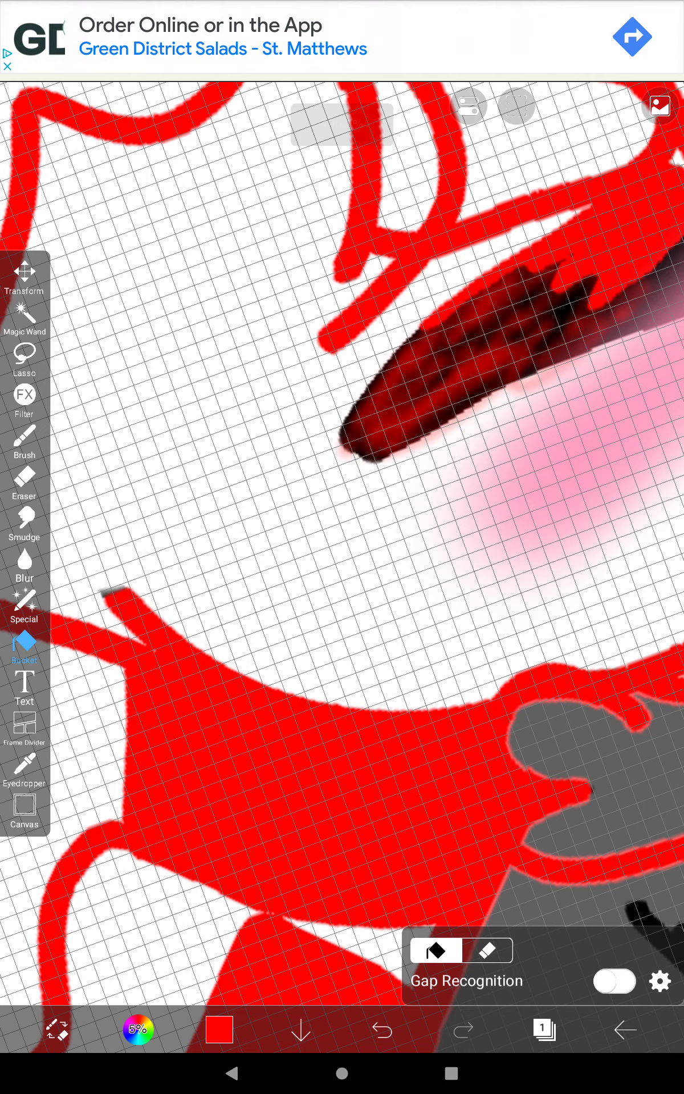
{"action": "key", "text": "ctrl+z"}
{"action": "left_click", "coordinate": [24, 439]}
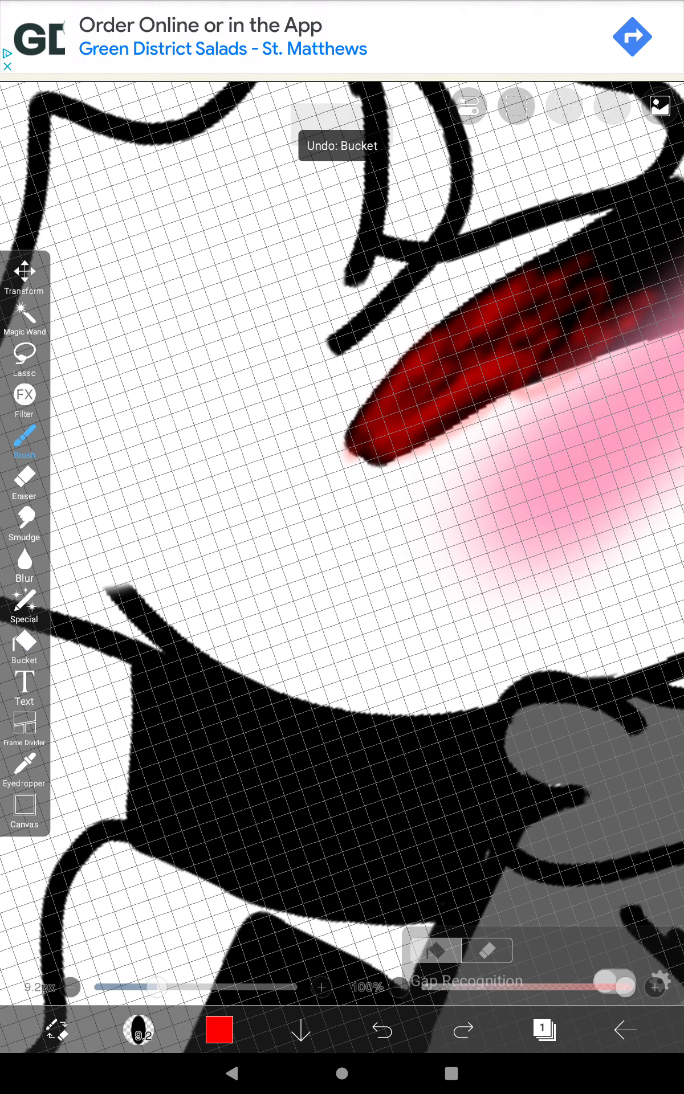
{"action": "mouse_move", "coordinate": [224, 781]}
{"action": "left_mouse_down"}
{"action": "mouse_move", "coordinate": [346, 732]}
{"action": "mouse_move", "coordinate": [404, 810]}
{"action": "left_mouse_up"}
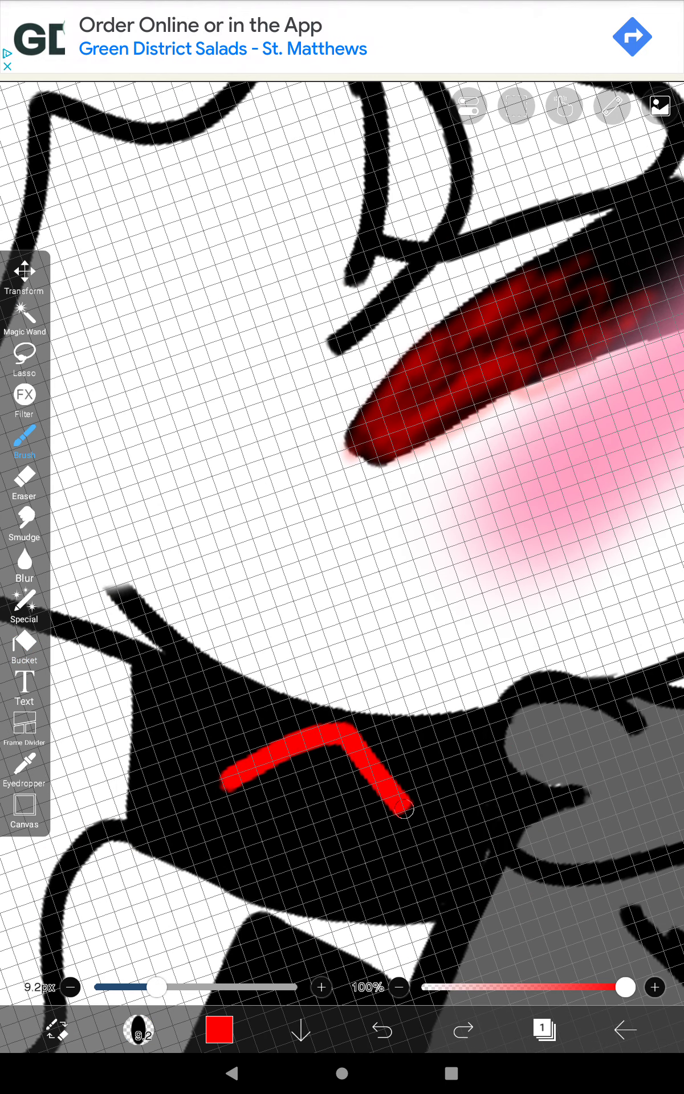
{"action": "left_click_drag", "start_coordinate": [356, 852], "coordinate": [300, 866]}
{"action": "left_click_drag", "start_coordinate": [230, 825], "coordinate": [273, 865]}
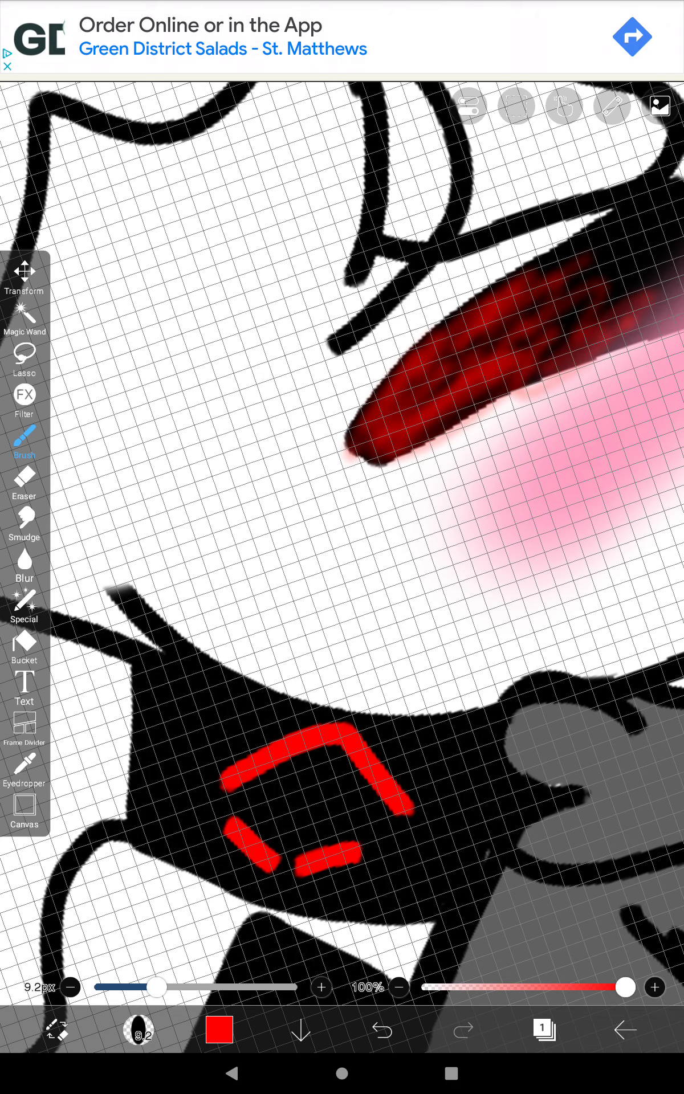
{"action": "left_click_drag", "start_coordinate": [312, 760], "coordinate": [299, 846]}
{"action": "scroll", "coordinate": [342, 547], "scroll_direction": "down", "scroll_amount": 5}
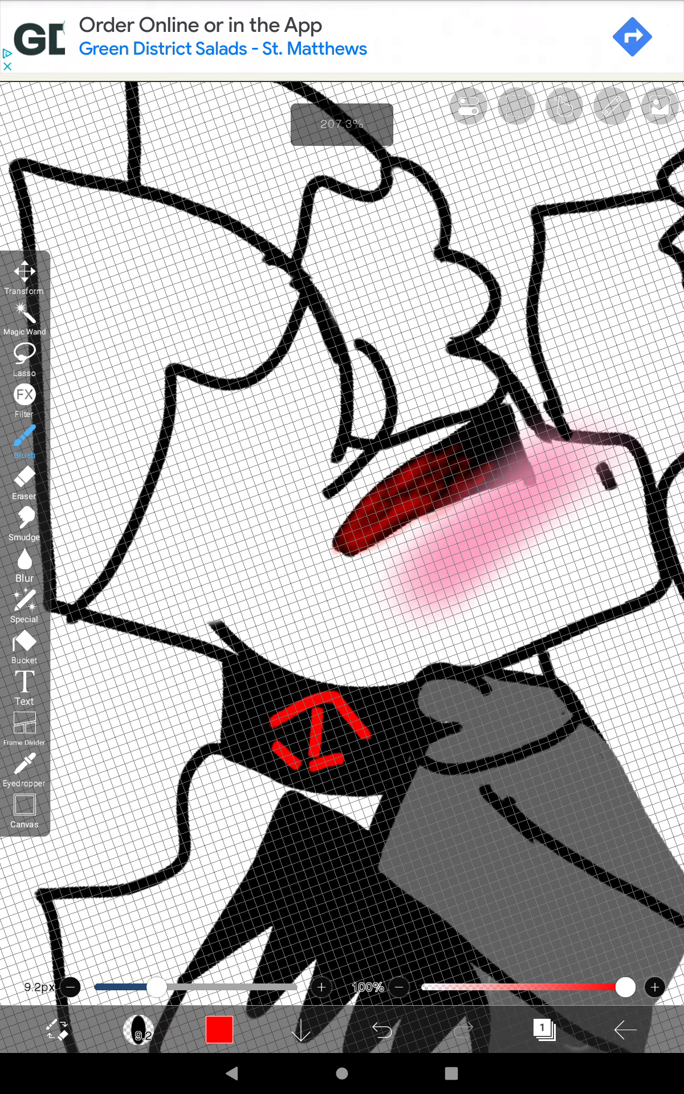
{"action": "scroll", "coordinate": [342, 547], "scroll_direction": "down", "scroll_amount": 5}
{"action": "scroll", "coordinate": [342, 547], "scroll_direction": "up", "scroll_amount": 3}
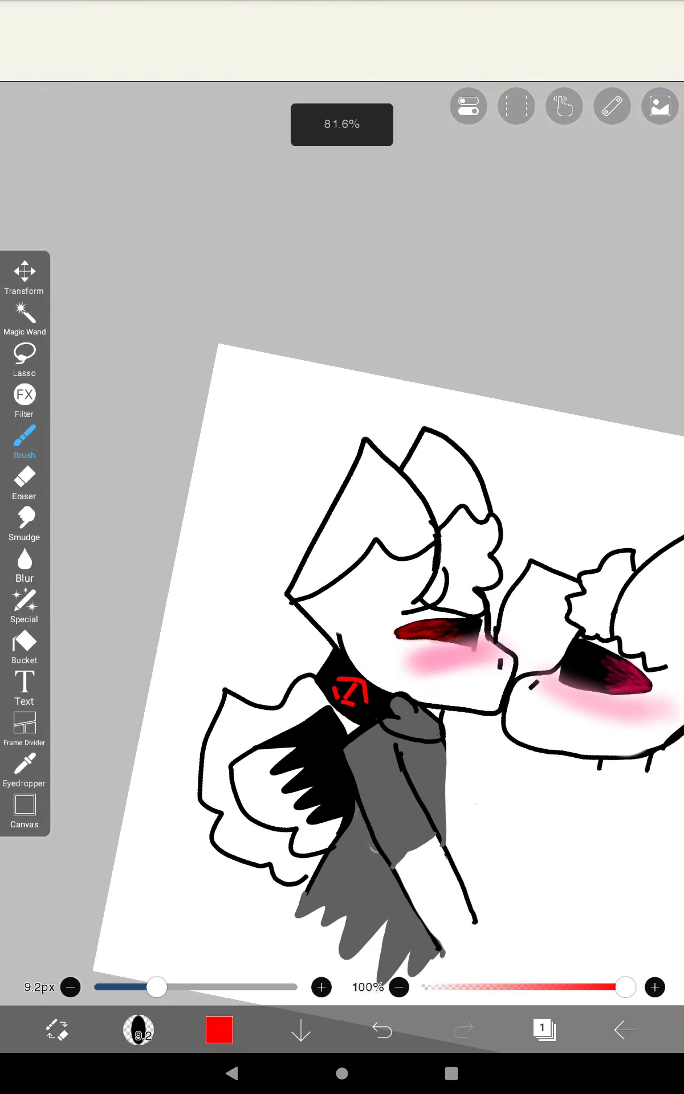
{"action": "scroll", "coordinate": [342, 547], "scroll_direction": "up", "scroll_amount": 3}
{"action": "scroll", "coordinate": [342, 548], "scroll_direction": "up", "scroll_amount": 2}
{"action": "scroll", "coordinate": [342, 547], "scroll_direction": "up", "scroll_amount": 3}
{"action": "scroll", "coordinate": [341, 547], "scroll_direction": "up", "scroll_amount": 1}
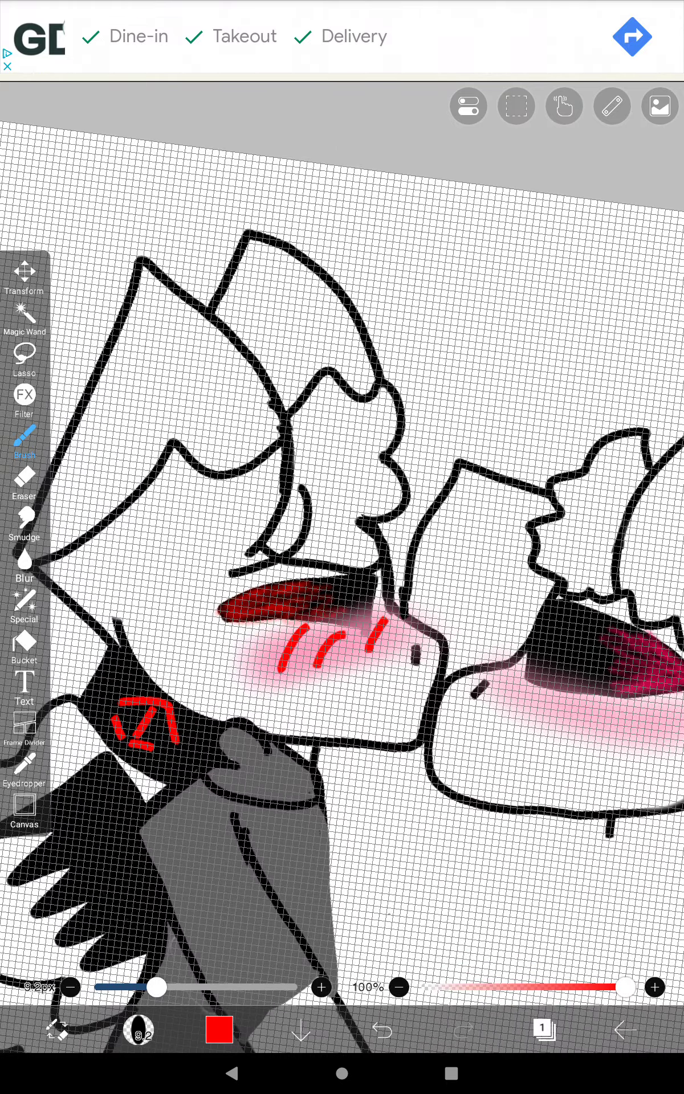
{"action": "scroll", "coordinate": [341, 548], "scroll_direction": "down", "scroll_amount": 2}
{"action": "scroll", "coordinate": [341, 547], "scroll_direction": "up", "scroll_amount": 1}
- Draw two slanted red blush lines on the right character's cheek
{"action": "left_click_drag", "start_coordinate": [391, 658], "coordinate": [413, 701]}
{"action": "left_click_drag", "start_coordinate": [450, 670], "coordinate": [467, 709]}
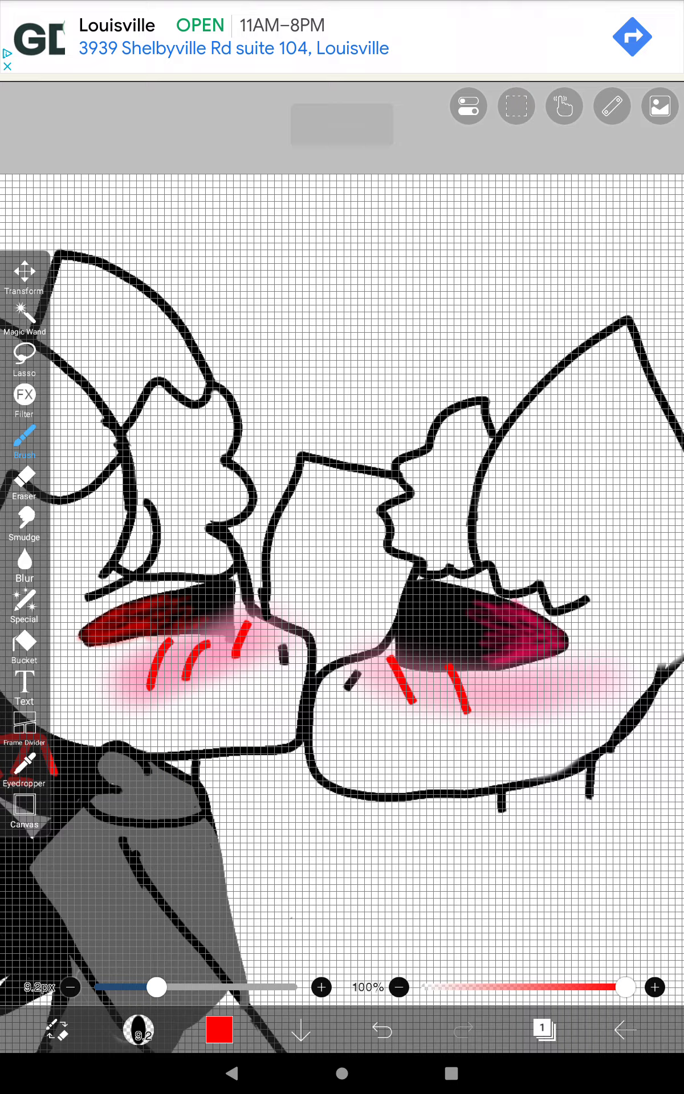
{"action": "scroll", "coordinate": [342, 547], "scroll_direction": "down", "scroll_amount": 3}
{"action": "scroll", "coordinate": [343, 547], "scroll_direction": "down", "scroll_amount": 2}
{"action": "scroll", "coordinate": [342, 547], "scroll_direction": "down", "scroll_amount": 1}
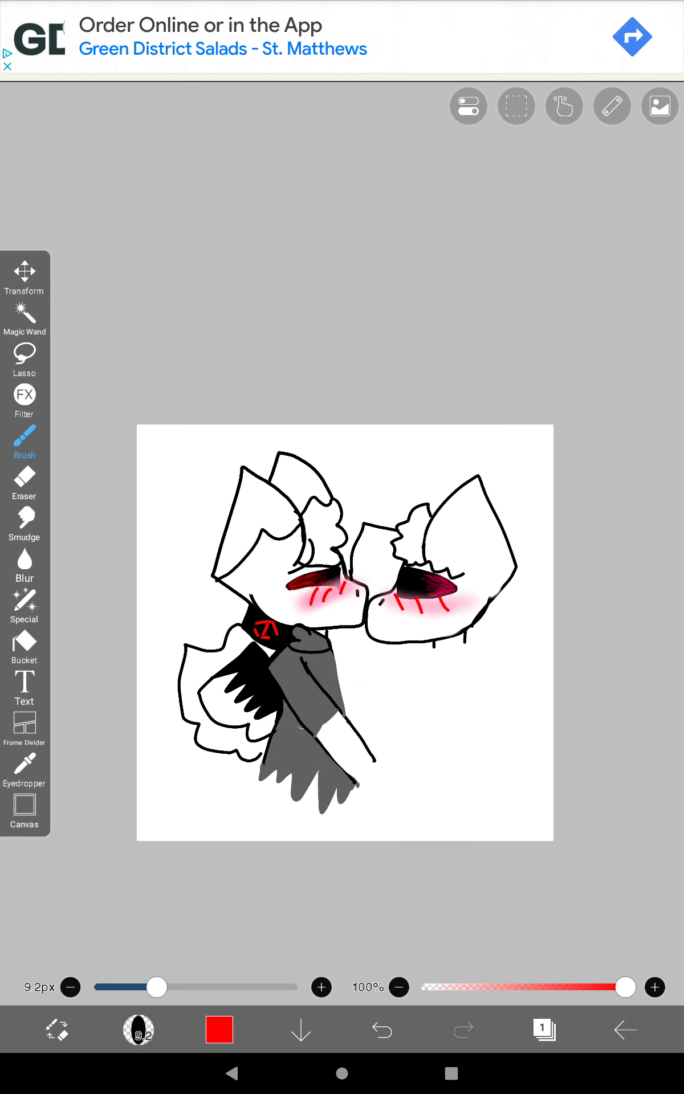
{"action": "scroll", "coordinate": [394, 581], "scroll_direction": "up", "scroll_amount": 2}
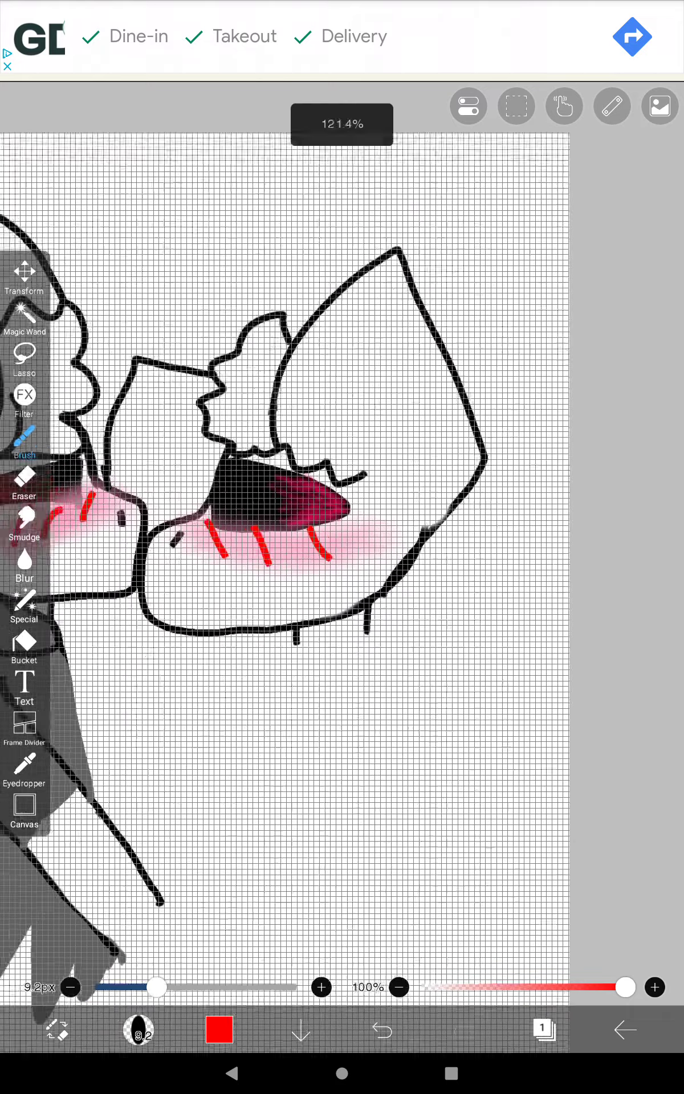
{"action": "scroll", "coordinate": [394, 581], "scroll_direction": "up", "scroll_amount": 1}
{"action": "left_click", "coordinate": [219, 1030]}
- Switch to black and outline a box at the end of the arm line
{"action": "mouse_move", "coordinate": [547, 668]}
{"action": "left_mouse_down"}
{"action": "mouse_move", "coordinate": [472, 706]}
{"action": "mouse_move", "coordinate": [484, 727]}
{"action": "left_mouse_up"}
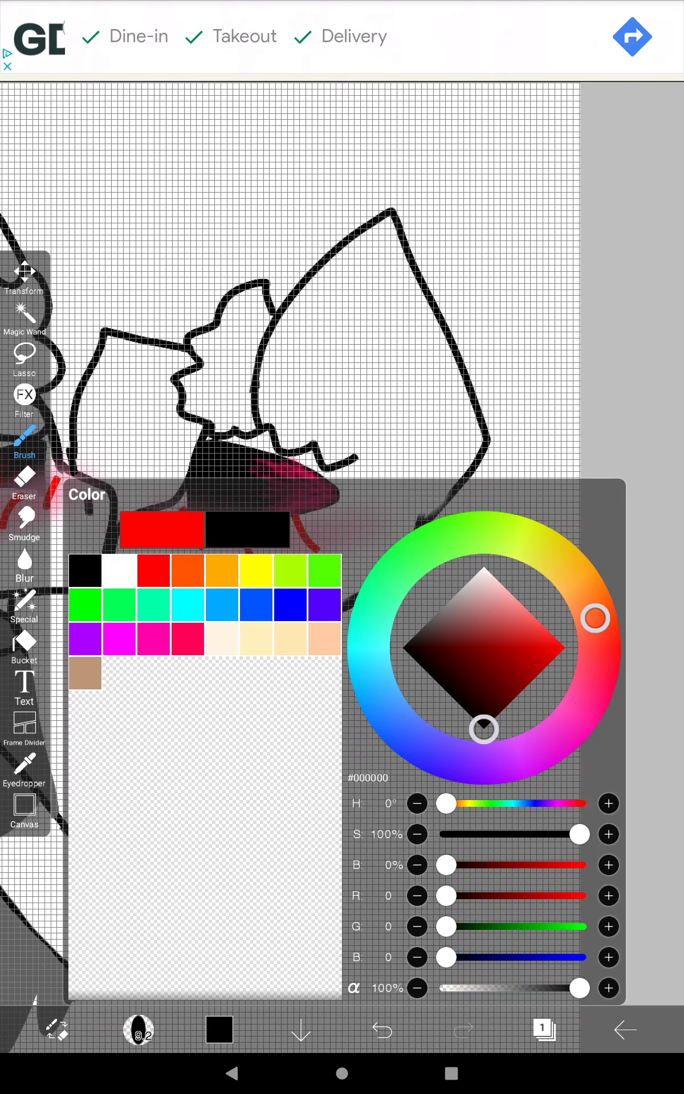
{"action": "left_click", "coordinate": [219, 1030]}
{"action": "scroll", "coordinate": [282, 769], "scroll_direction": "up", "scroll_amount": 2}
{"action": "scroll", "coordinate": [282, 769], "scroll_direction": "up", "scroll_amount": 2}
{"action": "scroll", "coordinate": [282, 769], "scroll_direction": "up", "scroll_amount": 1}
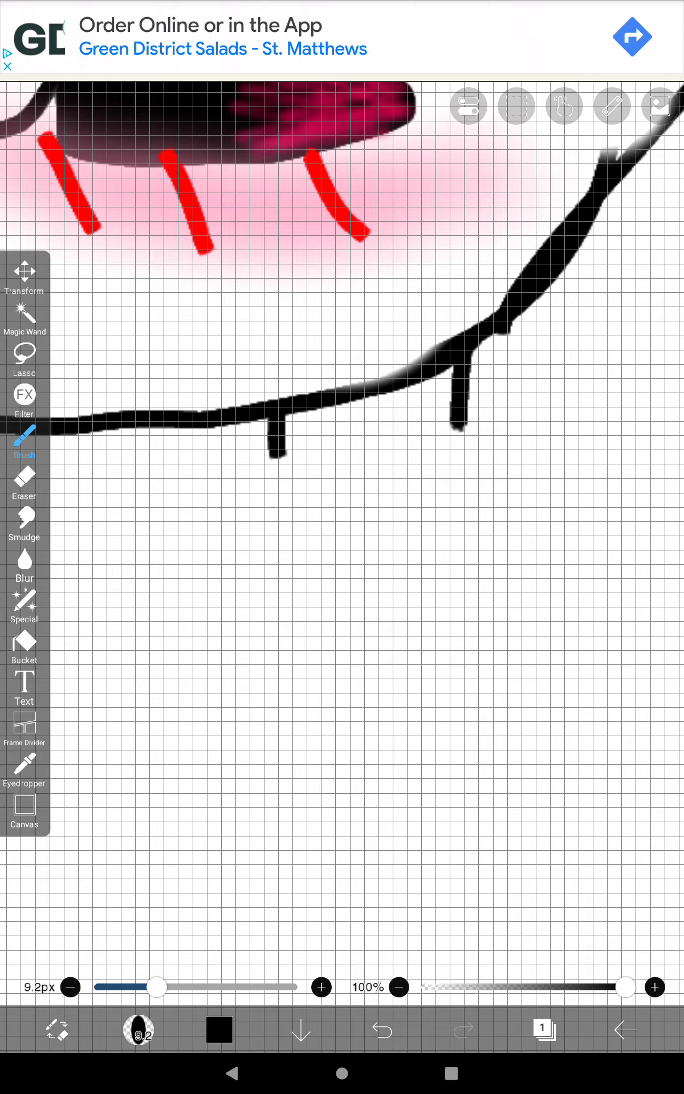
{"action": "scroll", "coordinate": [342, 513], "scroll_direction": "up", "scroll_amount": 2}
{"action": "scroll", "coordinate": [343, 513], "scroll_direction": "up", "scroll_amount": 1}
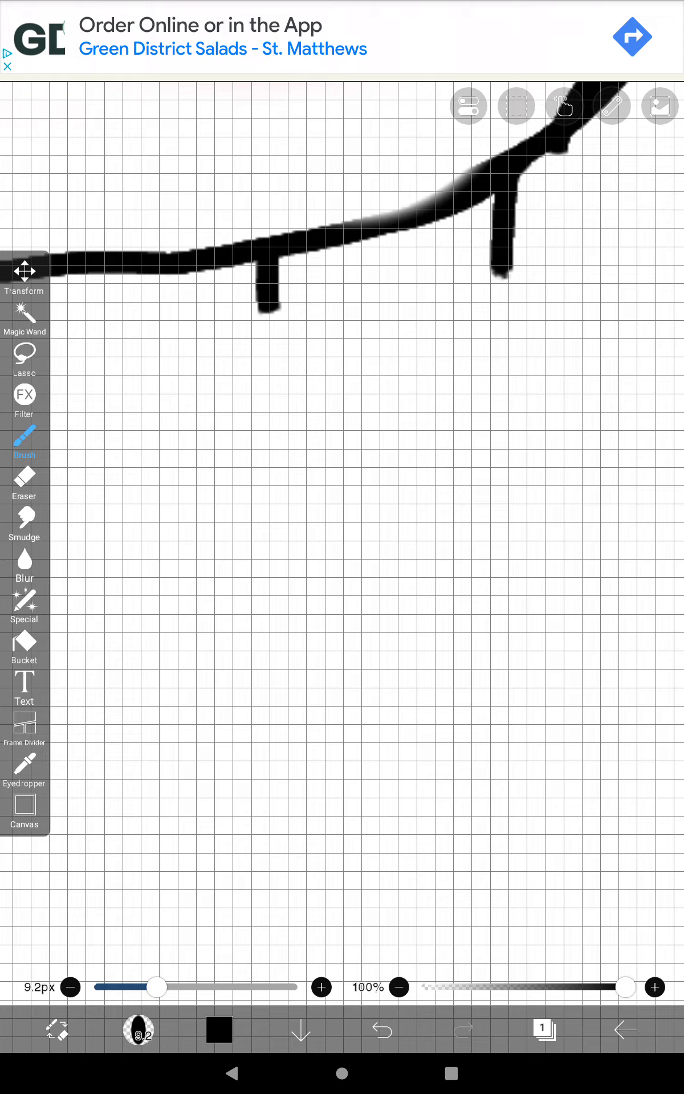
{"action": "scroll", "coordinate": [342, 513], "scroll_direction": "down", "scroll_amount": 3}
{"action": "scroll", "coordinate": [343, 513], "scroll_direction": "up", "scroll_amount": 1}
{"action": "scroll", "coordinate": [342, 513], "scroll_direction": "up", "scroll_amount": 1}
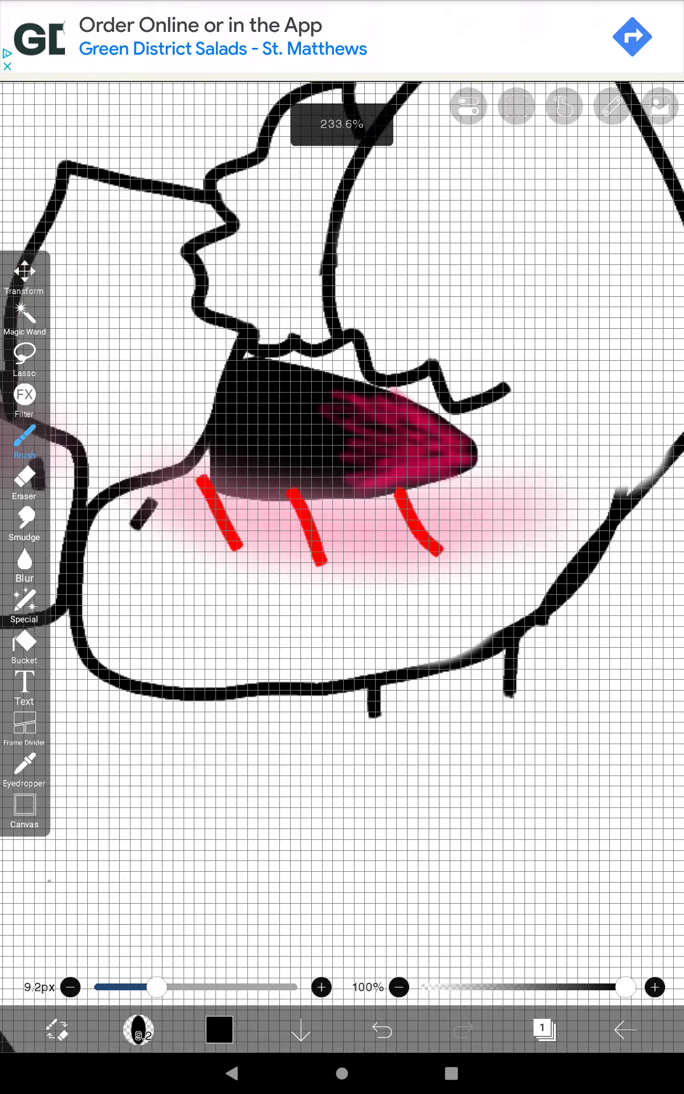
{"action": "scroll", "coordinate": [342, 513], "scroll_direction": "down", "scroll_amount": 2}
{"action": "scroll", "coordinate": [342, 513], "scroll_direction": "up", "scroll_amount": 2}
{"action": "left_click", "coordinate": [476, 392]}
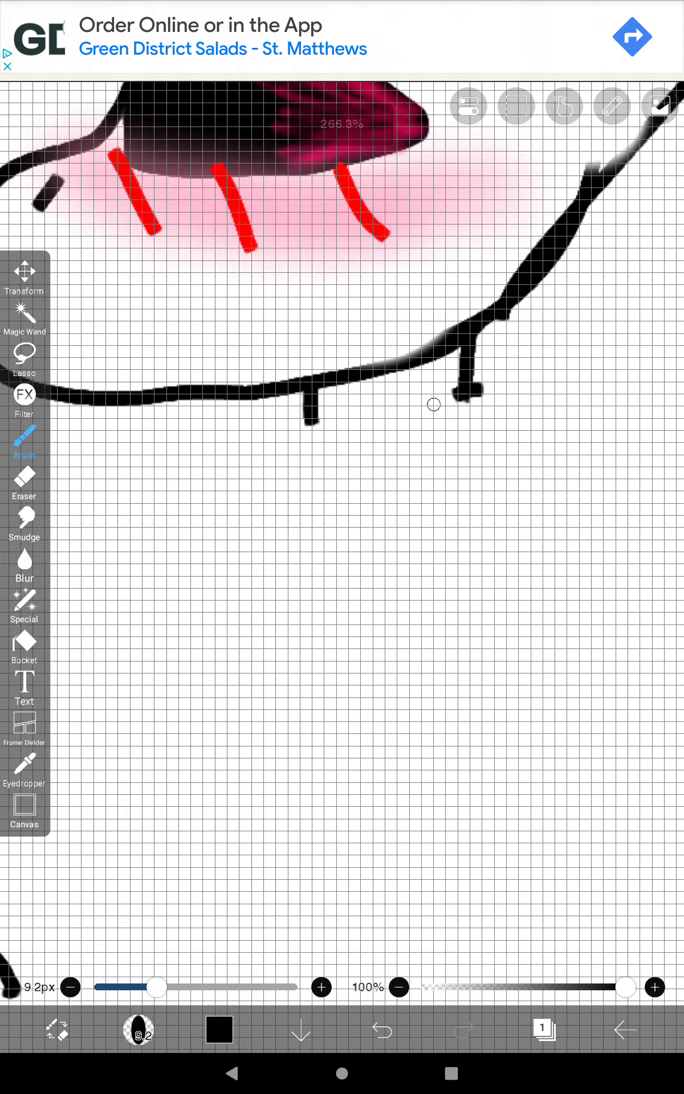
{"action": "left_click_drag", "start_coordinate": [466, 391], "coordinate": [256, 461]}
{"action": "mouse_move", "coordinate": [257, 540]}
{"action": "left_mouse_down"}
{"action": "mouse_move", "coordinate": [329, 606]}
{"action": "mouse_move", "coordinate": [530, 589]}
{"action": "mouse_move", "coordinate": [547, 499]}
{"action": "mouse_move", "coordinate": [457, 367]}
{"action": "left_mouse_up"}
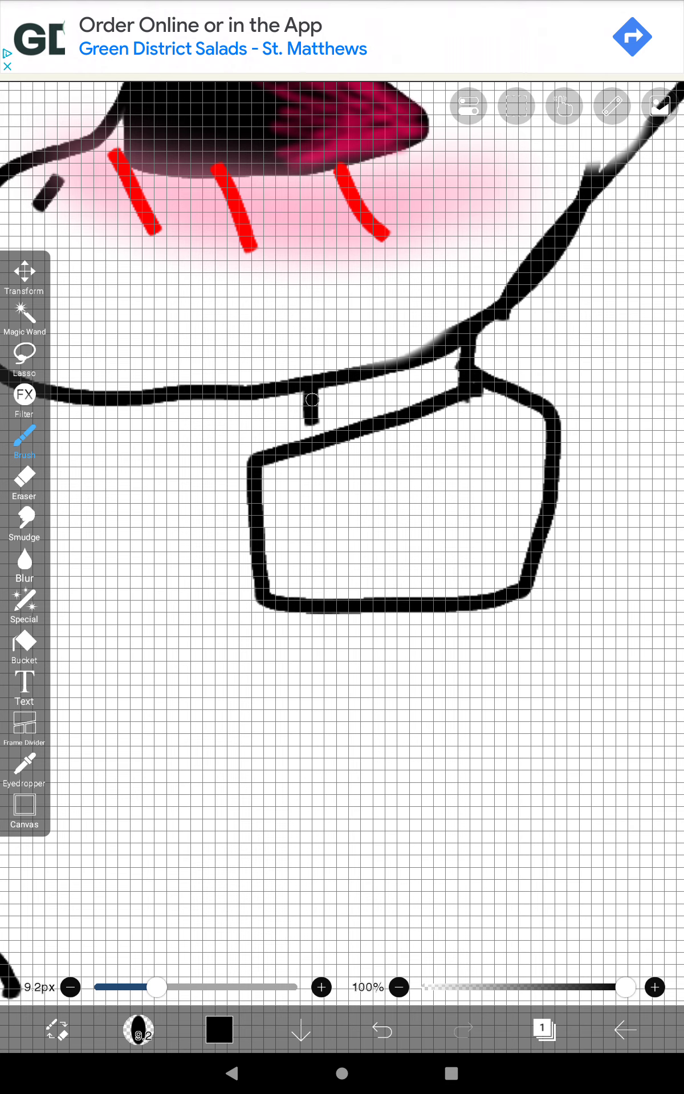
{"action": "scroll", "coordinate": [342, 513], "scroll_direction": "down", "scroll_amount": 2}
- Add three short vertical rib lines inside the box
{"action": "left_click_drag", "start_coordinate": [352, 484], "coordinate": [356, 528]}
{"action": "left_click_drag", "start_coordinate": [387, 386], "coordinate": [390, 432]}
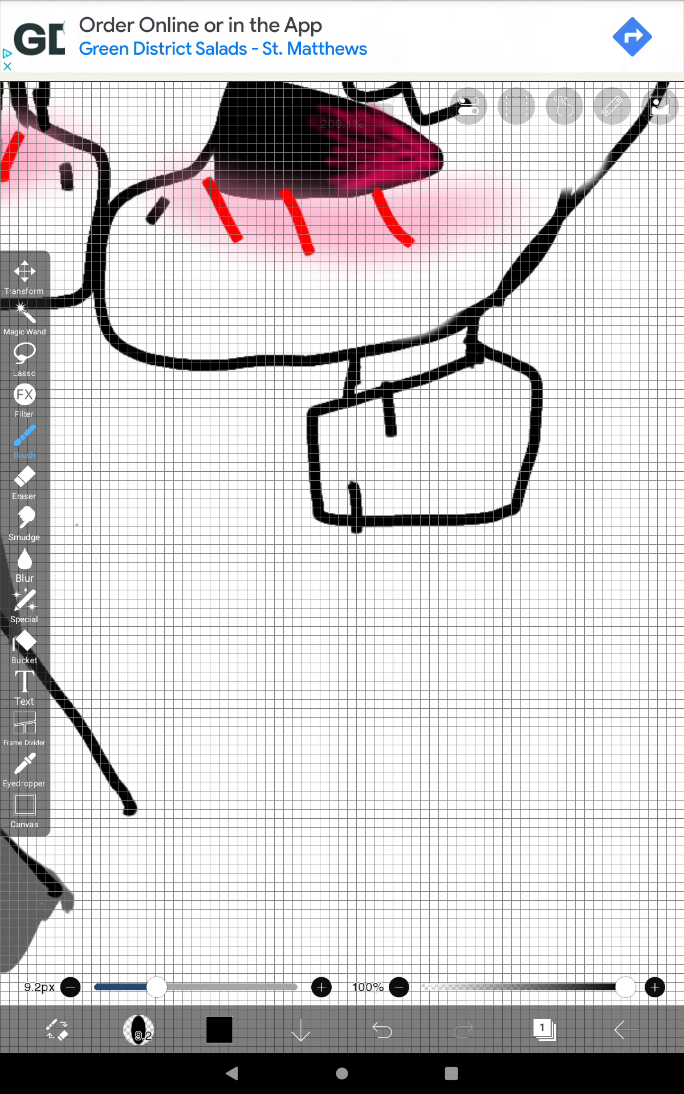
{"action": "left_click_drag", "start_coordinate": [455, 372], "coordinate": [465, 474]}
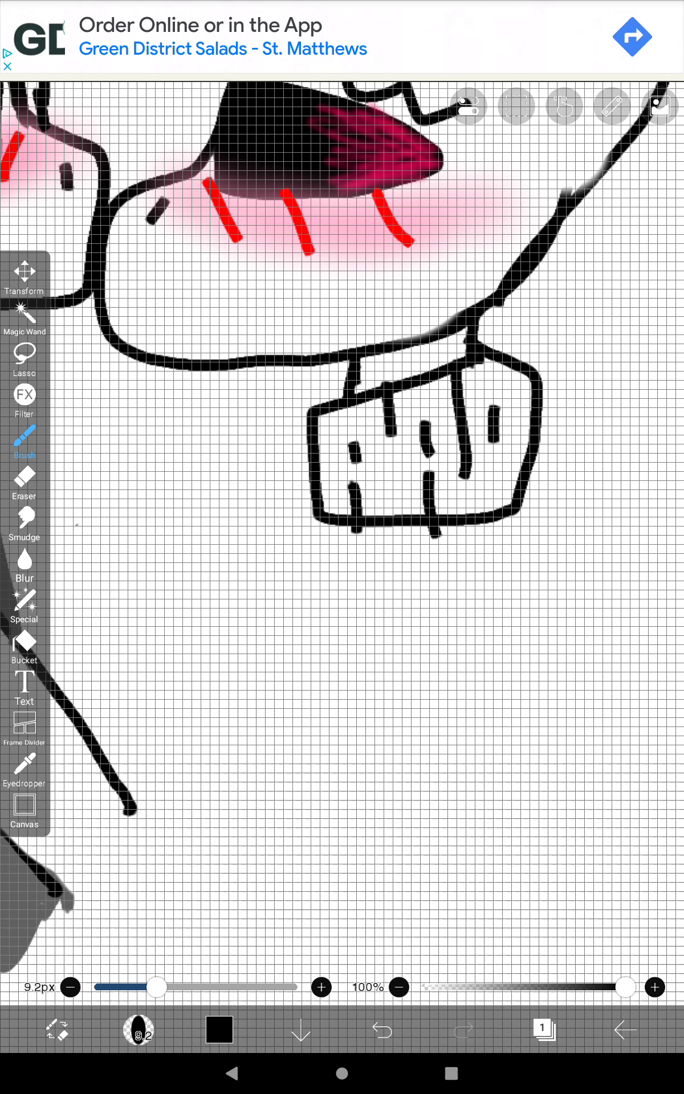
{"action": "scroll", "coordinate": [482, 549], "scroll_direction": "up", "scroll_amount": 3}
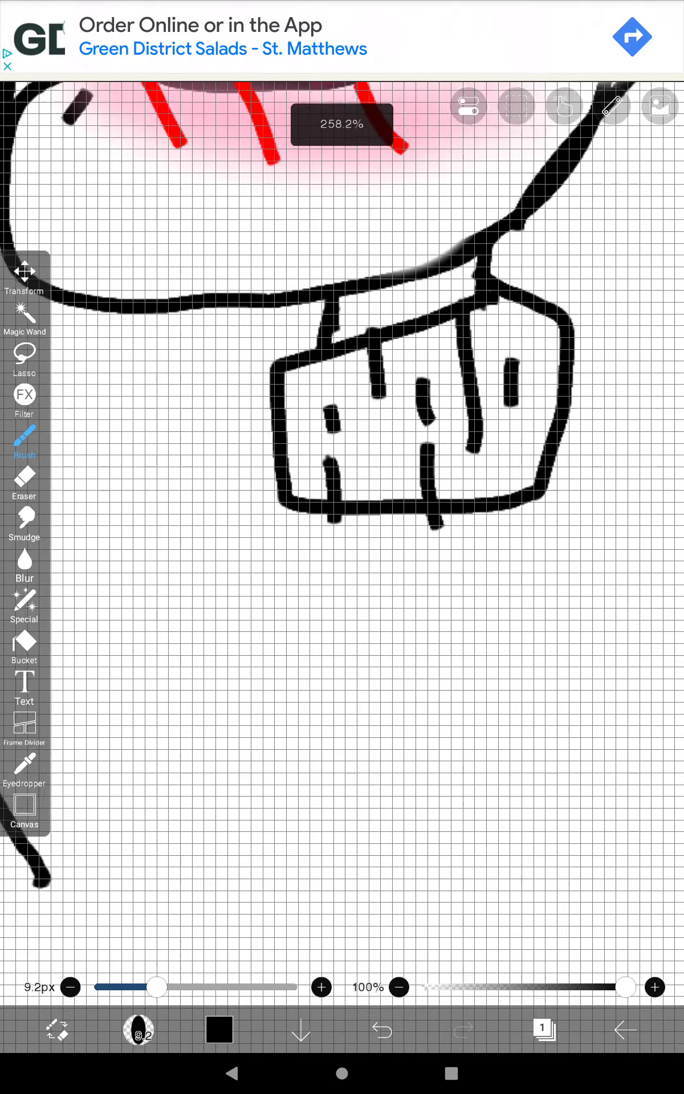
{"action": "scroll", "coordinate": [482, 548], "scroll_direction": "up", "scroll_amount": 2}
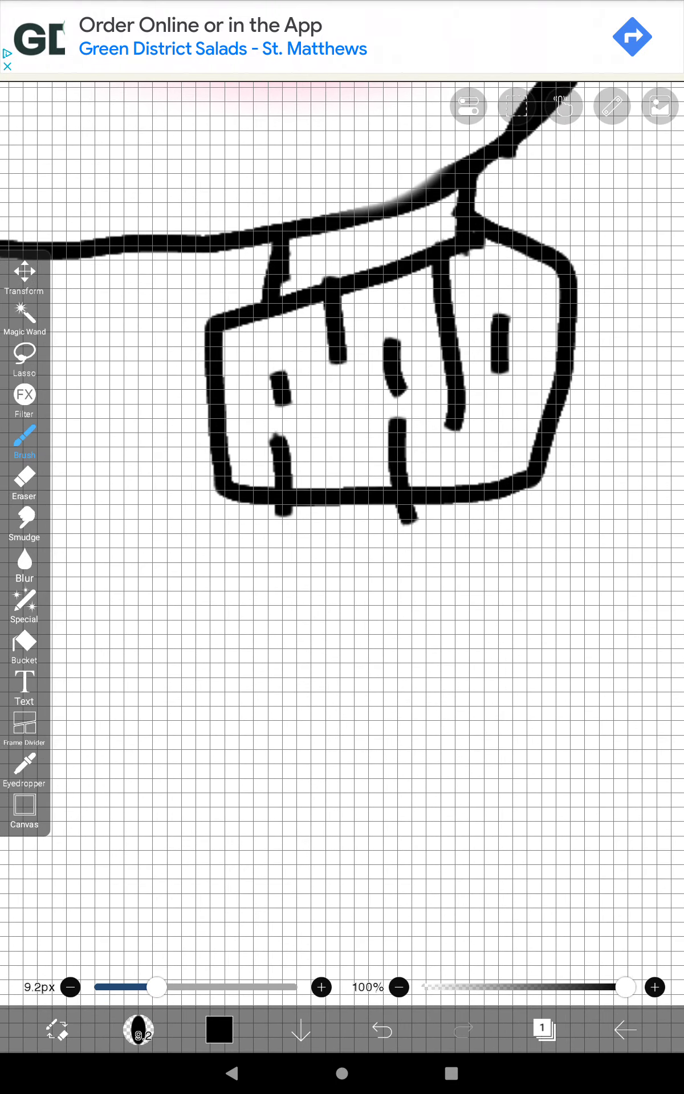
{"action": "scroll", "coordinate": [342, 547], "scroll_direction": "up", "scroll_amount": 2}
{"action": "scroll", "coordinate": [341, 547], "scroll_direction": "down", "scroll_amount": 3}
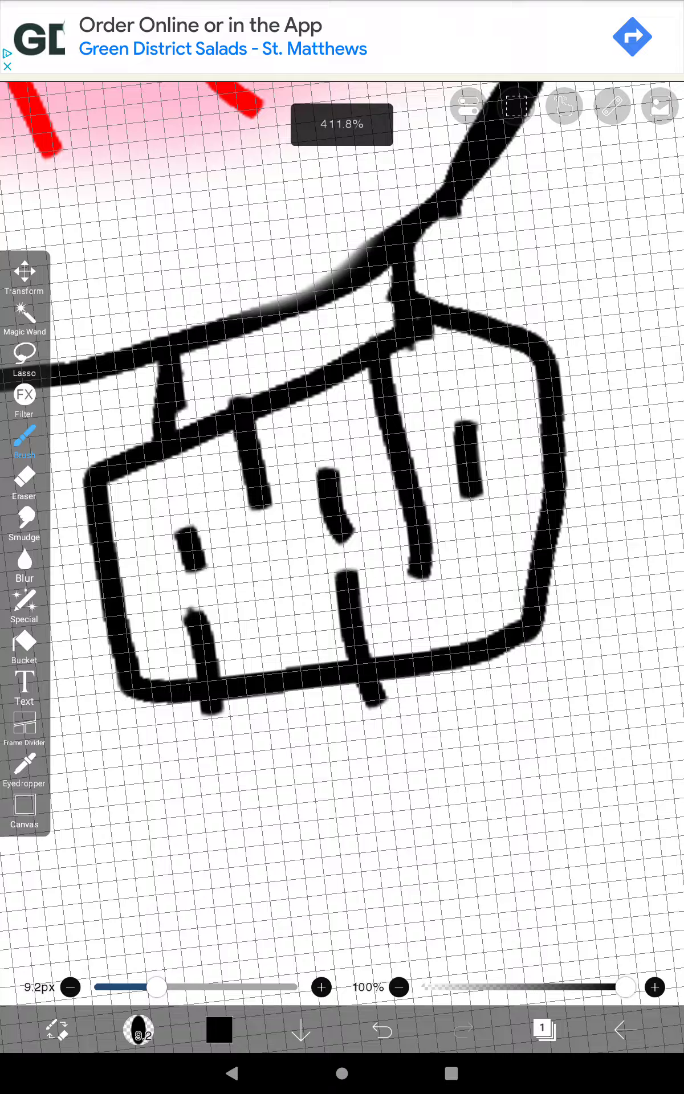
{"action": "scroll", "coordinate": [343, 547], "scroll_direction": "up", "scroll_amount": 5}
{"action": "scroll", "coordinate": [343, 547], "scroll_direction": "up", "scroll_amount": 1}
{"action": "scroll", "coordinate": [342, 547], "scroll_direction": "down", "scroll_amount": 1}
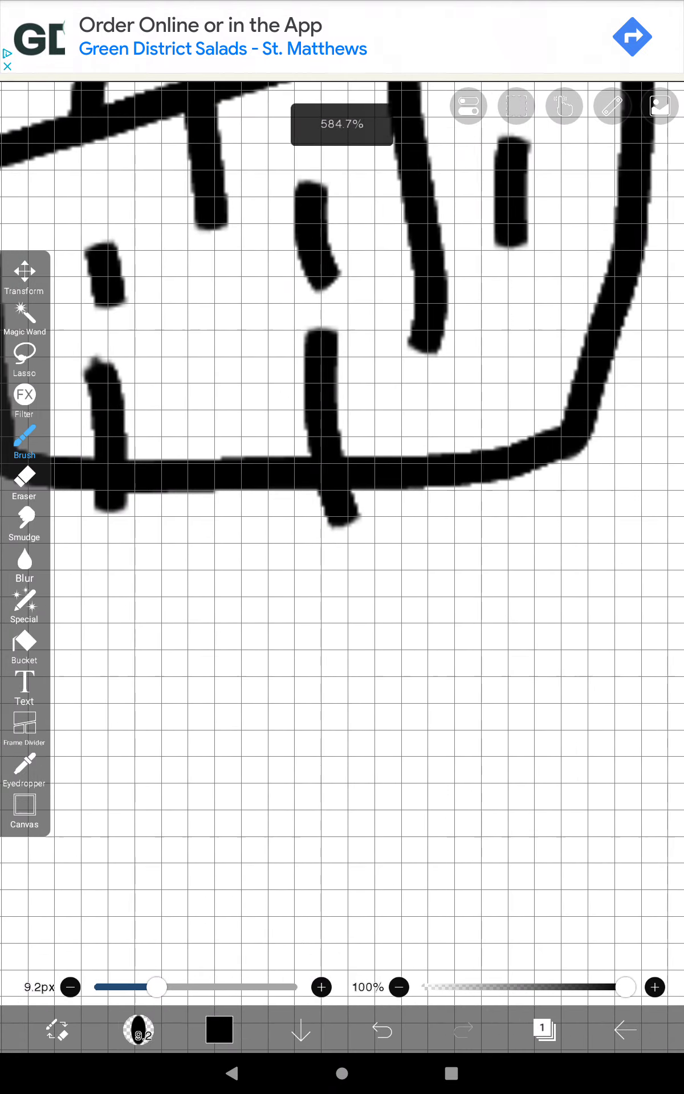
- Erase the stroke tails below the box's bottom edge
{"action": "left_click", "coordinate": [24, 482]}
{"action": "mouse_move", "coordinate": [292, 611]}
{"action": "left_mouse_down"}
{"action": "mouse_move", "coordinate": [351, 549]}
{"action": "mouse_move", "coordinate": [305, 525]}
{"action": "mouse_move", "coordinate": [177, 537]}
{"action": "mouse_move", "coordinate": [93, 573]}
{"action": "left_mouse_up"}
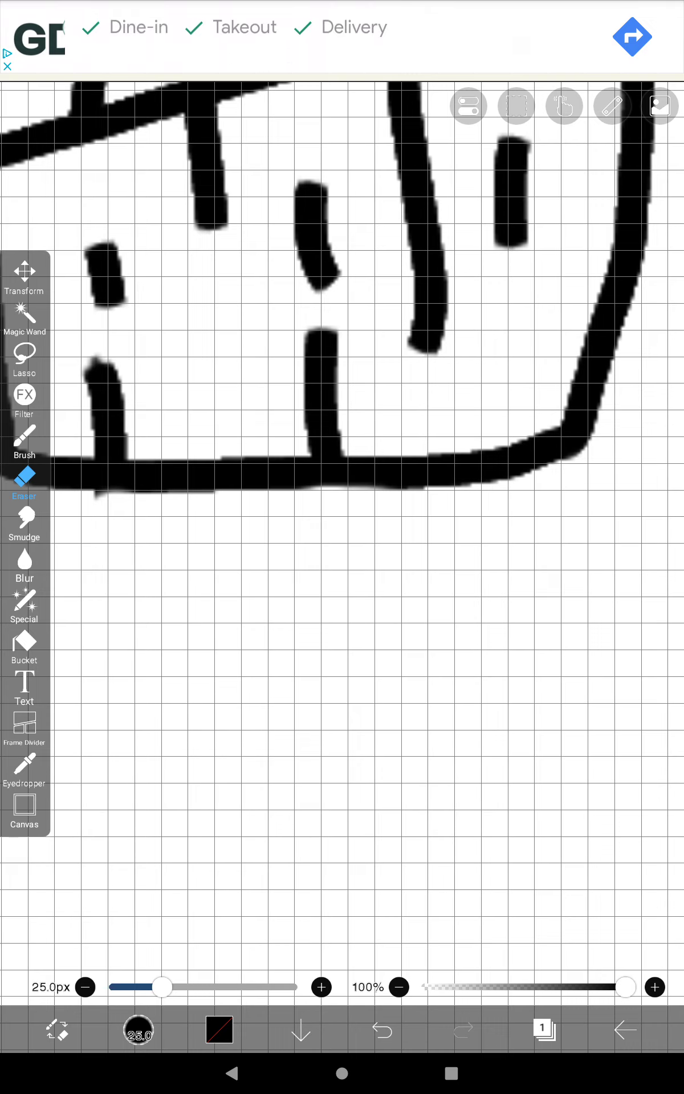
{"action": "scroll", "coordinate": [342, 427], "scroll_direction": "down", "scroll_amount": 3}
{"action": "scroll", "coordinate": [341, 342], "scroll_direction": "down", "scroll_amount": 2}
{"action": "scroll", "coordinate": [342, 300], "scroll_direction": "up", "scroll_amount": 2}
{"action": "left_click", "coordinate": [24, 441]}
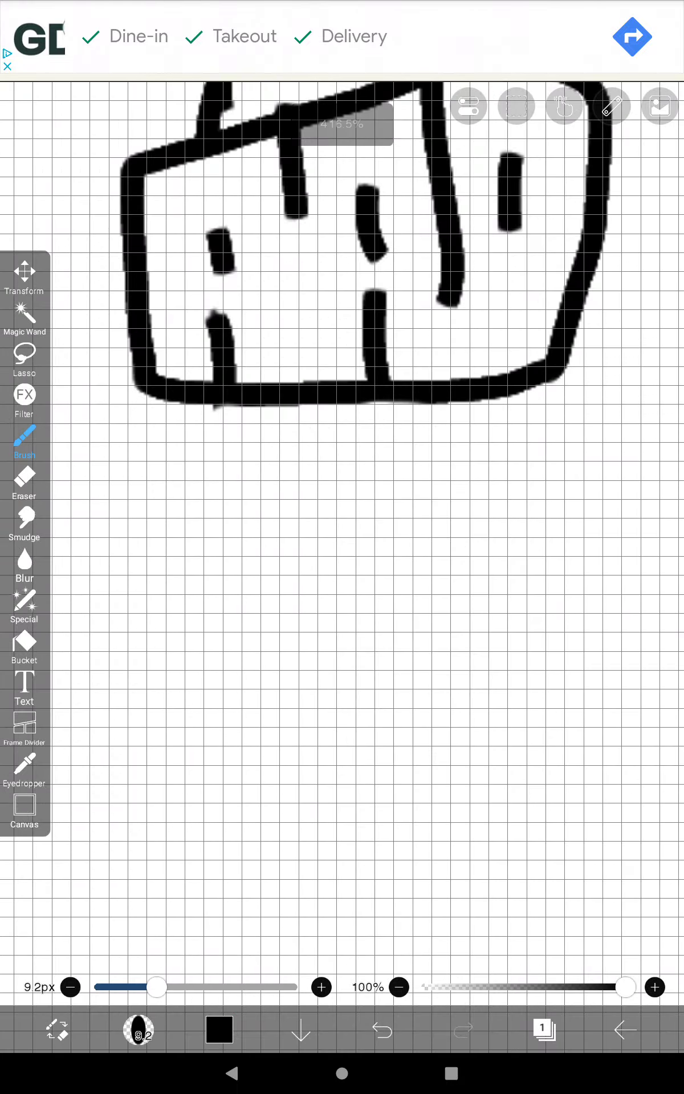
{"action": "scroll", "coordinate": [342, 427], "scroll_direction": "down", "scroll_amount": 5}
{"action": "scroll", "coordinate": [341, 428], "scroll_direction": "up", "scroll_amount": 1}
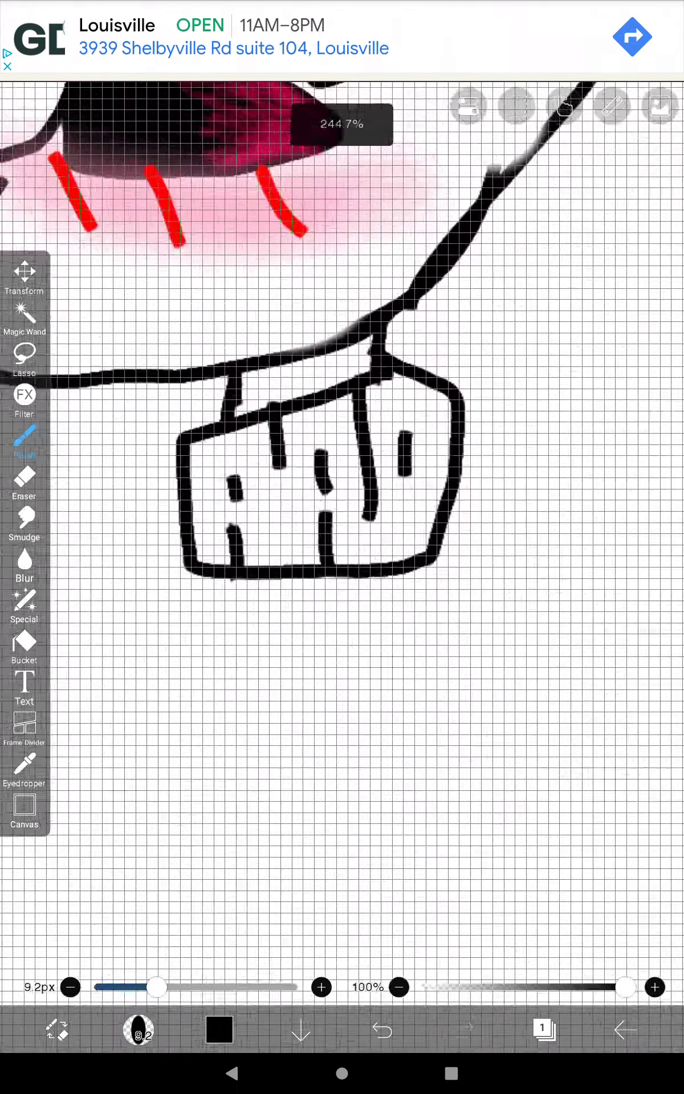
{"action": "scroll", "coordinate": [342, 427], "scroll_direction": "down", "scroll_amount": 2}
{"action": "scroll", "coordinate": [299, 462], "scroll_direction": "up", "scroll_amount": 2}
{"action": "scroll", "coordinate": [300, 462], "scroll_direction": "up", "scroll_amount": 4}
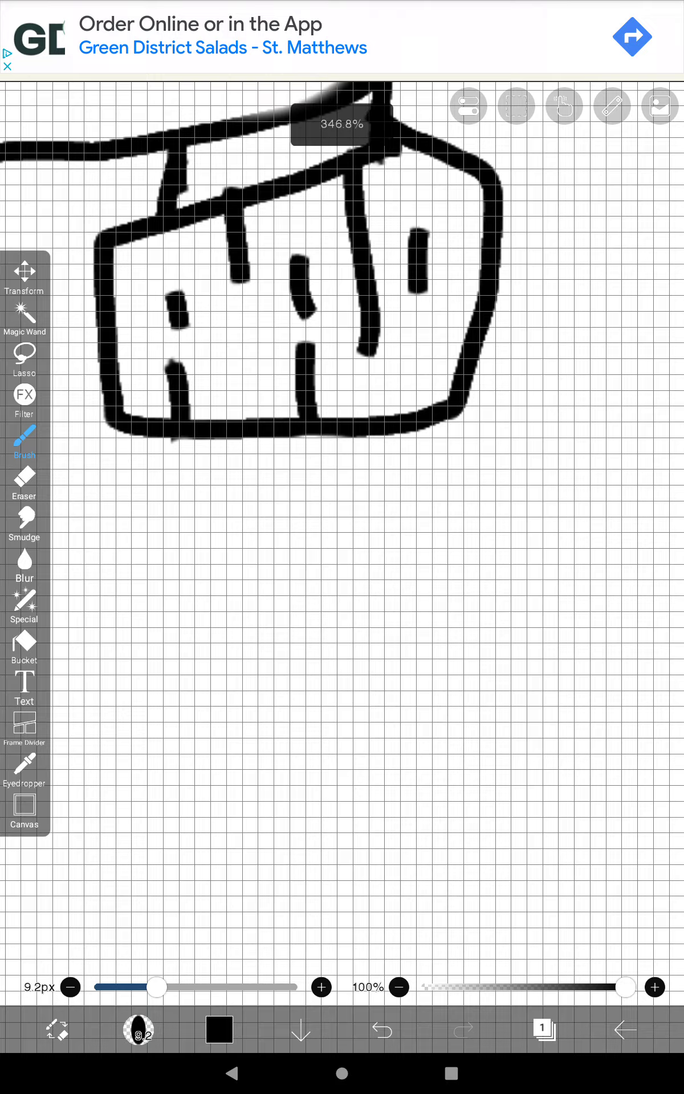
{"action": "scroll", "coordinate": [342, 428], "scroll_direction": "down", "scroll_amount": 4}
{"action": "scroll", "coordinate": [342, 427], "scroll_direction": "up", "scroll_amount": 2}
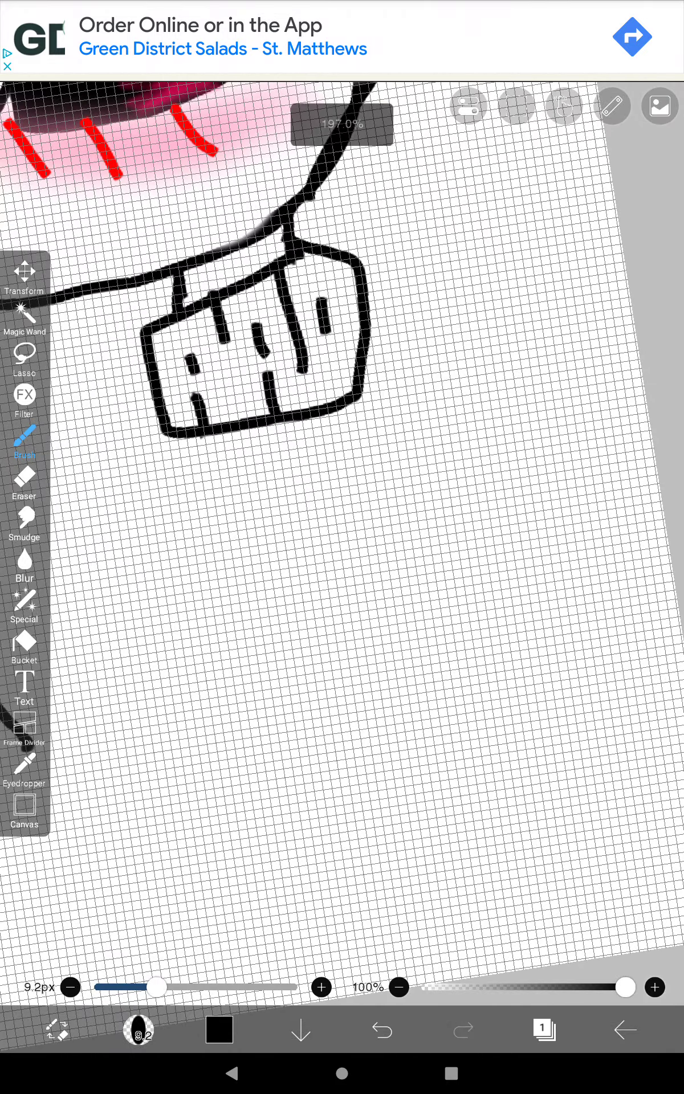
- Draw long diagonal lines down from the cuff's corners, undoing two bad strokes
{"action": "mouse_move", "coordinate": [405, 384]}
{"action": "left_mouse_down"}
{"action": "mouse_move", "coordinate": [430, 395]}
{"action": "mouse_move", "coordinate": [436, 409]}
{"action": "left_mouse_up"}
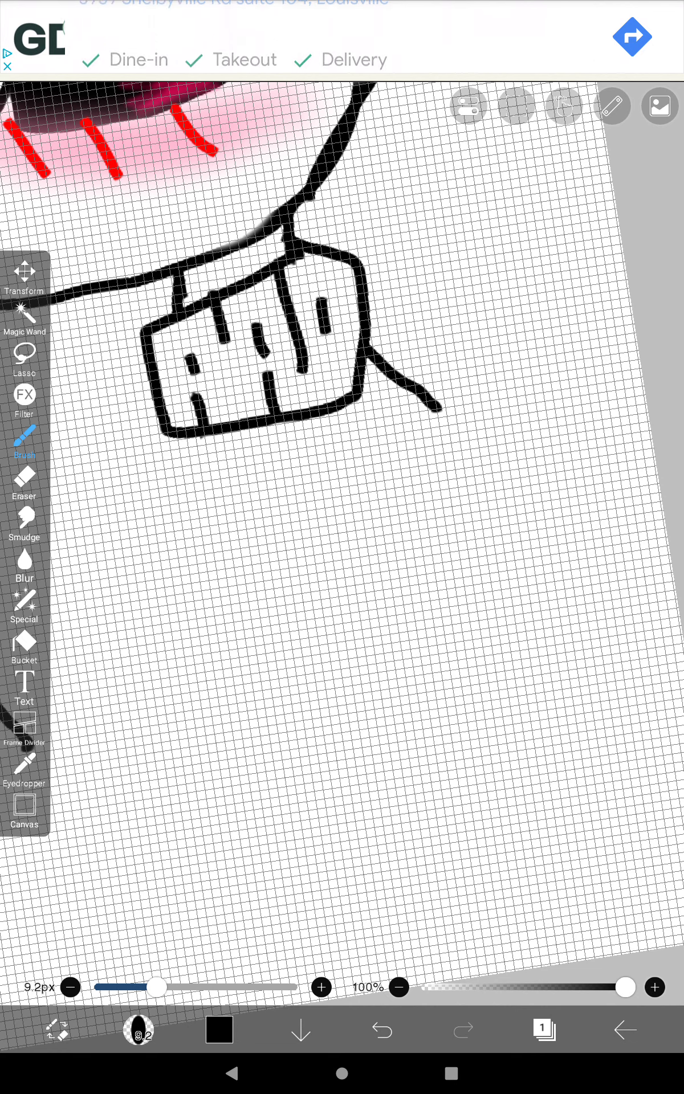
{"action": "mouse_move", "coordinate": [405, 464]}
{"action": "left_mouse_down"}
{"action": "mouse_move", "coordinate": [318, 801]}
{"action": "mouse_move", "coordinate": [290, 874]}
{"action": "left_mouse_up"}
{"action": "left_click_drag", "start_coordinate": [219, 547], "coordinate": [155, 845]}
{"action": "scroll", "coordinate": [342, 513], "scroll_direction": "up", "scroll_amount": 3}
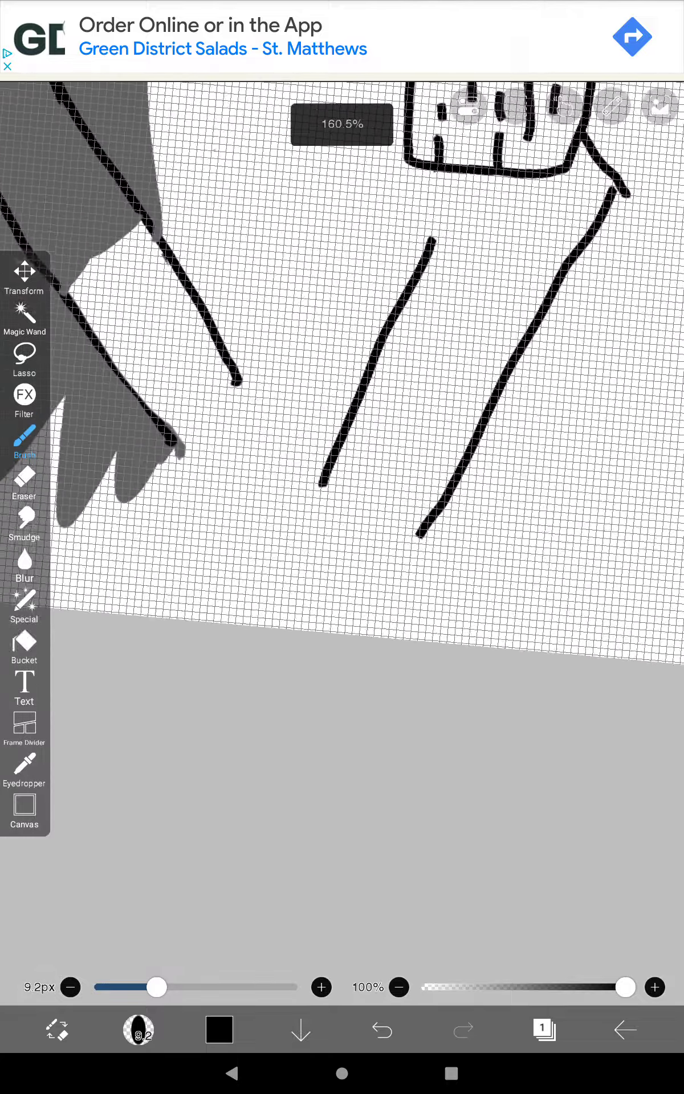
{"action": "scroll", "coordinate": [342, 512], "scroll_direction": "up", "scroll_amount": 2}
{"action": "scroll", "coordinate": [342, 513], "scroll_direction": "down", "scroll_amount": 1}
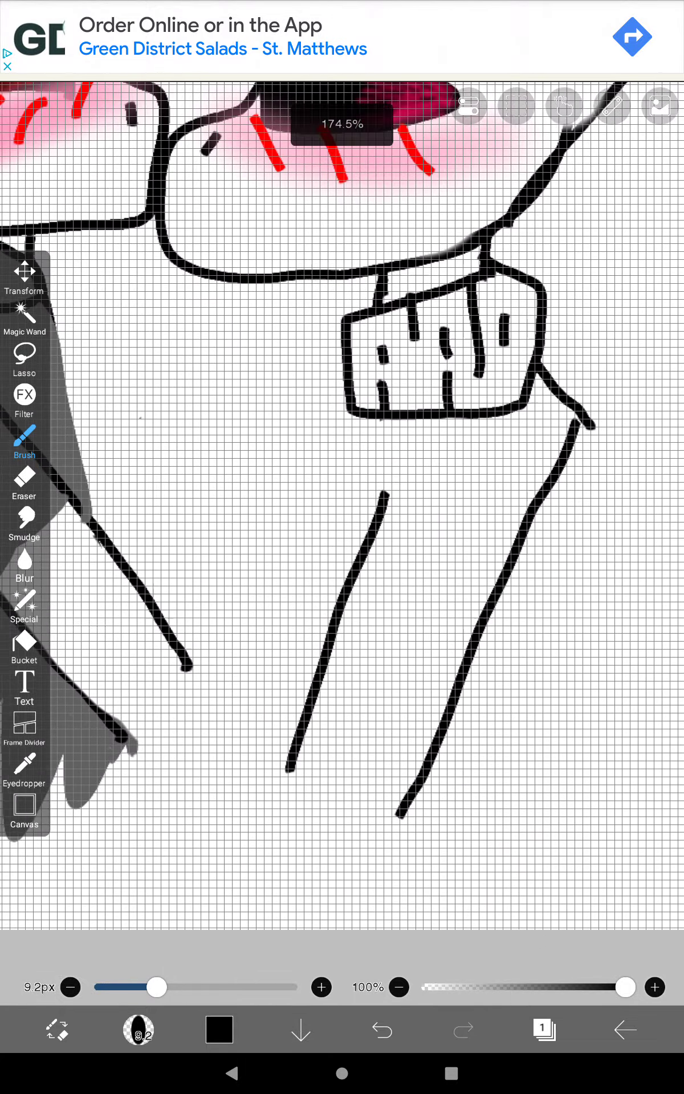
{"action": "key", "text": "ctrl+z"}
{"action": "key", "text": "ctrl+z"}
{"action": "scroll", "coordinate": [440, 359], "scroll_direction": "up", "scroll_amount": 3}
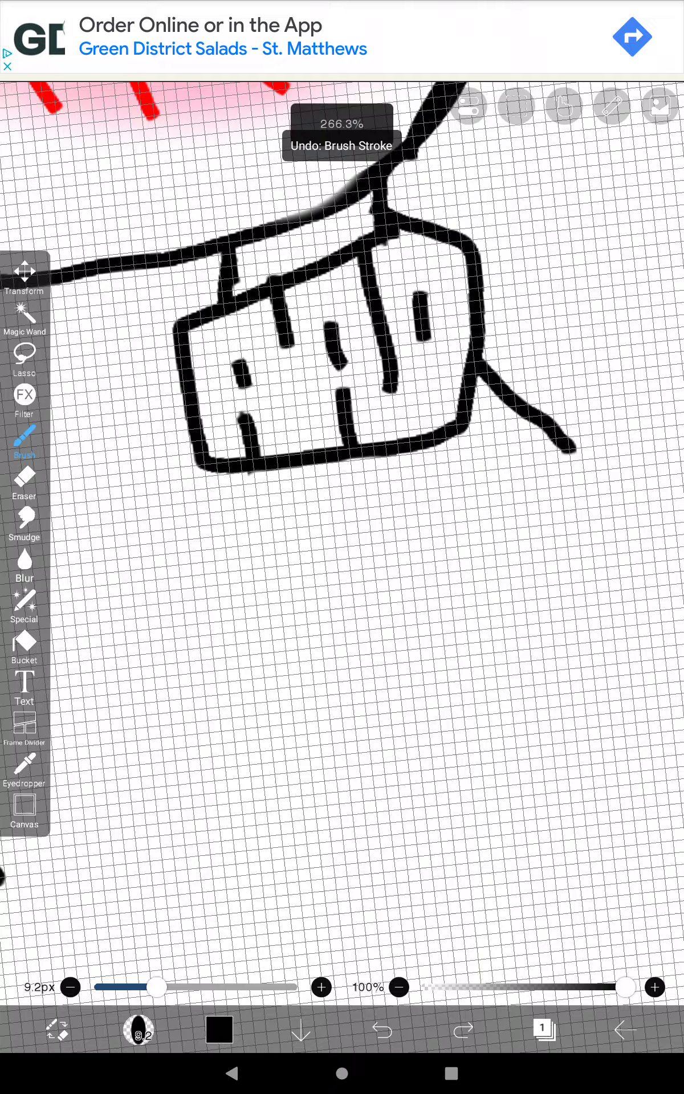
{"action": "scroll", "coordinate": [440, 359], "scroll_direction": "up", "scroll_amount": 2}
{"action": "mouse_move", "coordinate": [494, 382]}
{"action": "left_mouse_down"}
{"action": "mouse_move", "coordinate": [615, 513]}
{"action": "mouse_move", "coordinate": [476, 664]}
{"action": "mouse_move", "coordinate": [231, 972]}
{"action": "left_mouse_up"}
{"action": "scroll", "coordinate": [342, 512], "scroll_direction": "up", "scroll_amount": 2}
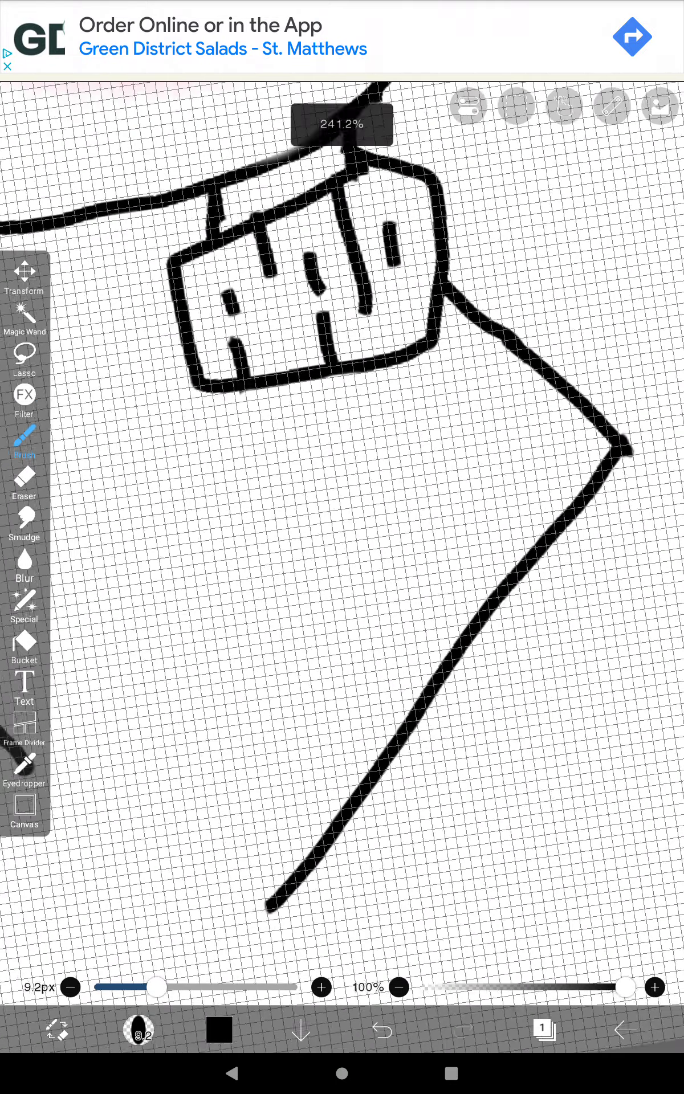
{"action": "scroll", "coordinate": [342, 513], "scroll_direction": "up", "scroll_amount": 2}
{"action": "scroll", "coordinate": [342, 513], "scroll_direction": "up", "scroll_amount": 3}
{"action": "mouse_move", "coordinate": [457, 382]}
{"action": "left_mouse_down"}
{"action": "mouse_move", "coordinate": [357, 498]}
{"action": "mouse_move", "coordinate": [63, 909]}
{"action": "left_mouse_up"}
{"action": "left_click_drag", "start_coordinate": [305, 898], "coordinate": [207, 1001]}
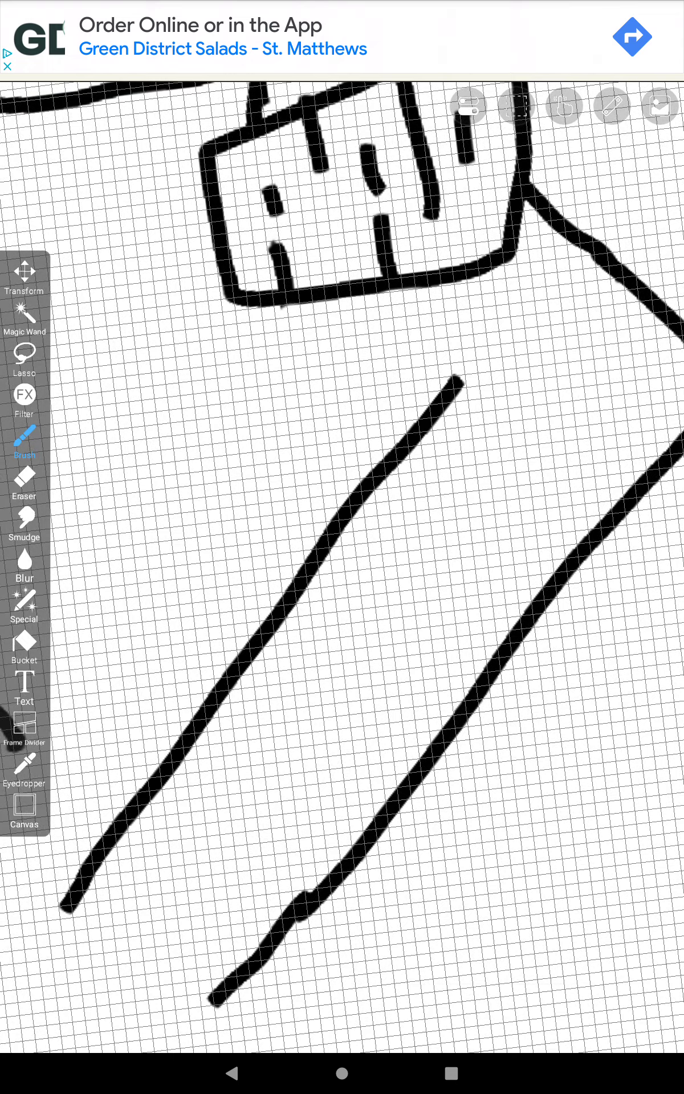
{"action": "scroll", "coordinate": [342, 514], "scroll_direction": "down", "scroll_amount": 3}
{"action": "scroll", "coordinate": [342, 513], "scroll_direction": "up", "scroll_amount": 3}
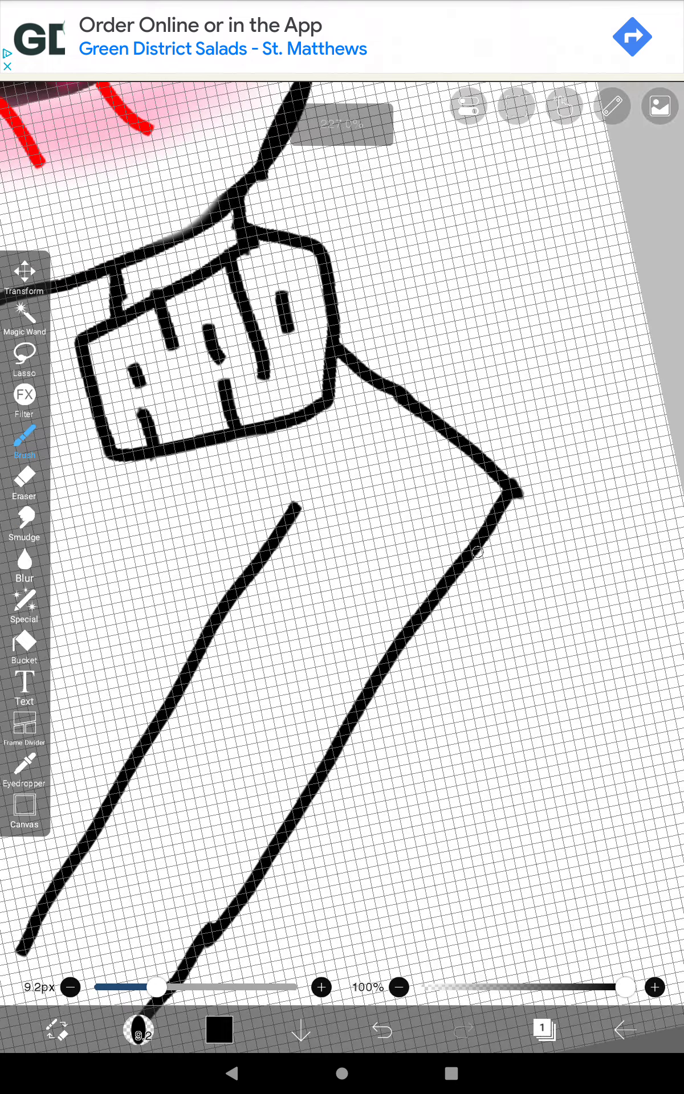
- Add the left vertical line and a small fork on the lower diagonal, extending the outer strokes
{"action": "left_click_drag", "start_coordinate": [484, 673], "coordinate": [547, 803]}
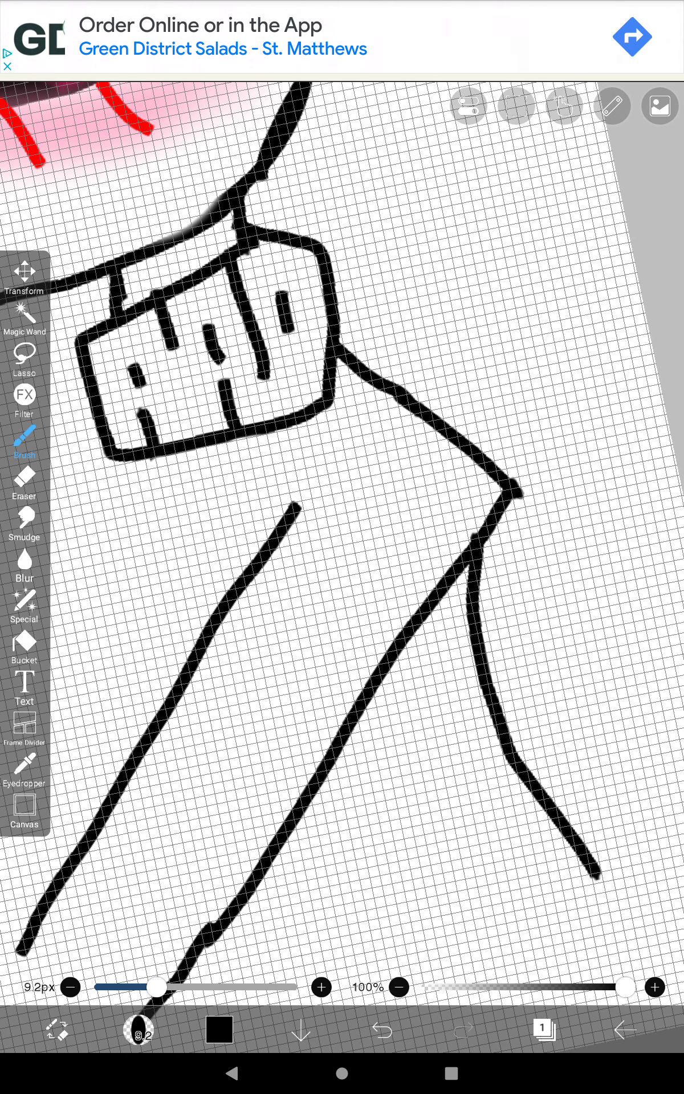
{"action": "scroll", "coordinate": [342, 513], "scroll_direction": "down", "scroll_amount": 2}
{"action": "left_click_drag", "start_coordinate": [202, 385], "coordinate": [188, 468]}
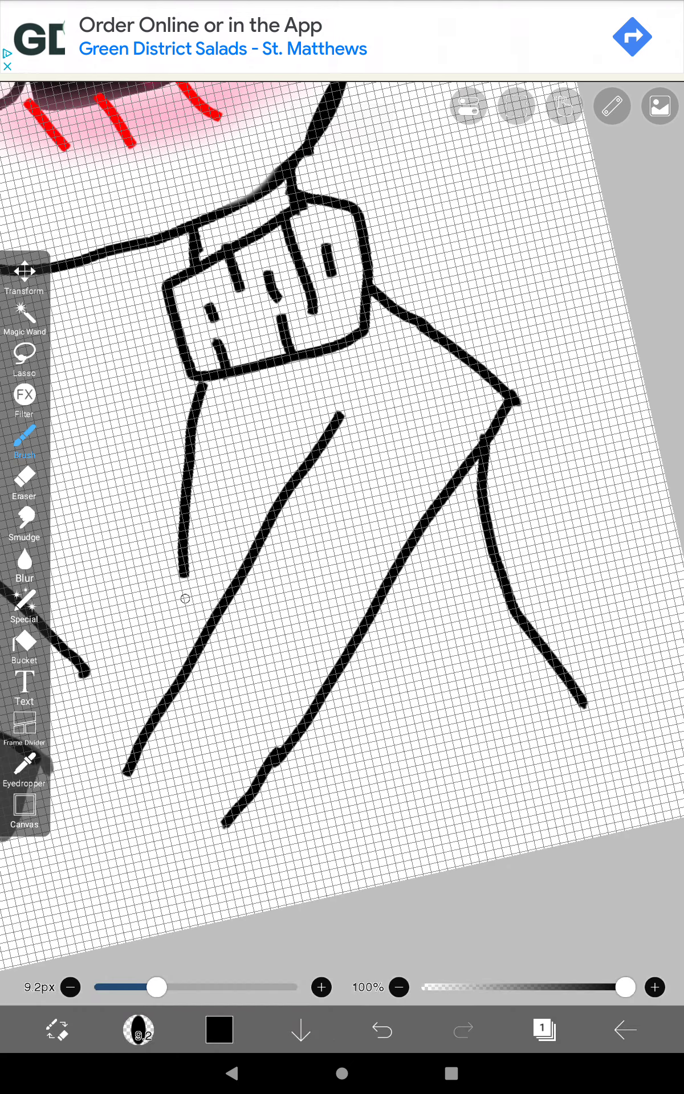
{"action": "key", "text": "ctrl+z"}
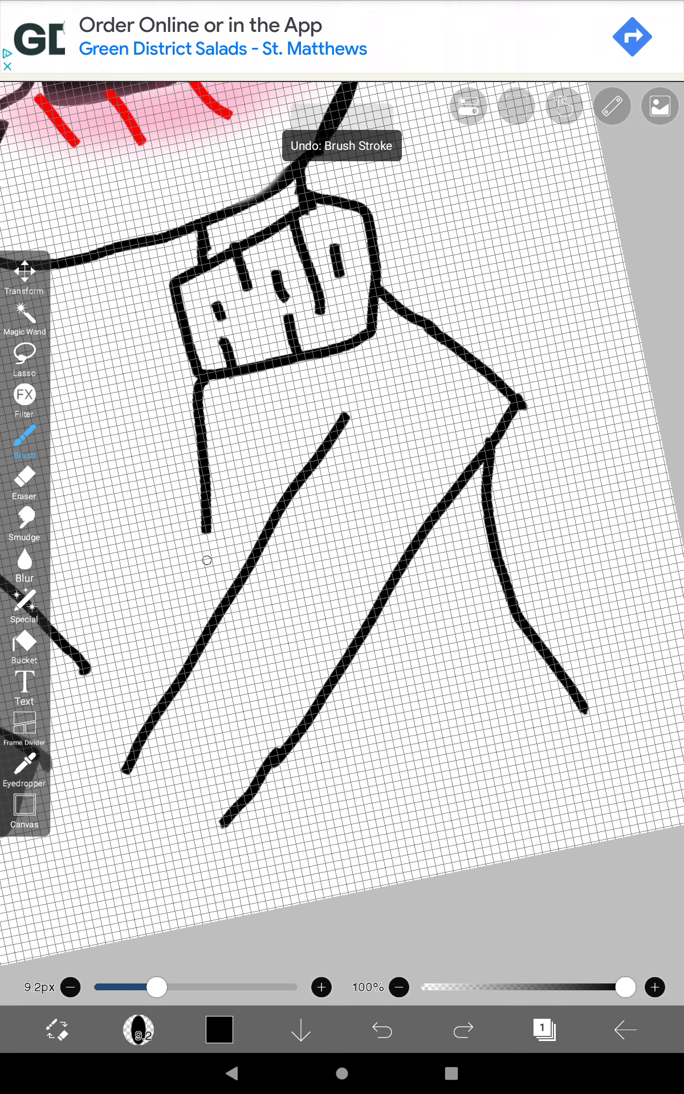
{"action": "left_click_drag", "start_coordinate": [206, 532], "coordinate": [201, 639]}
{"action": "left_click_drag", "start_coordinate": [267, 759], "coordinate": [267, 786]}
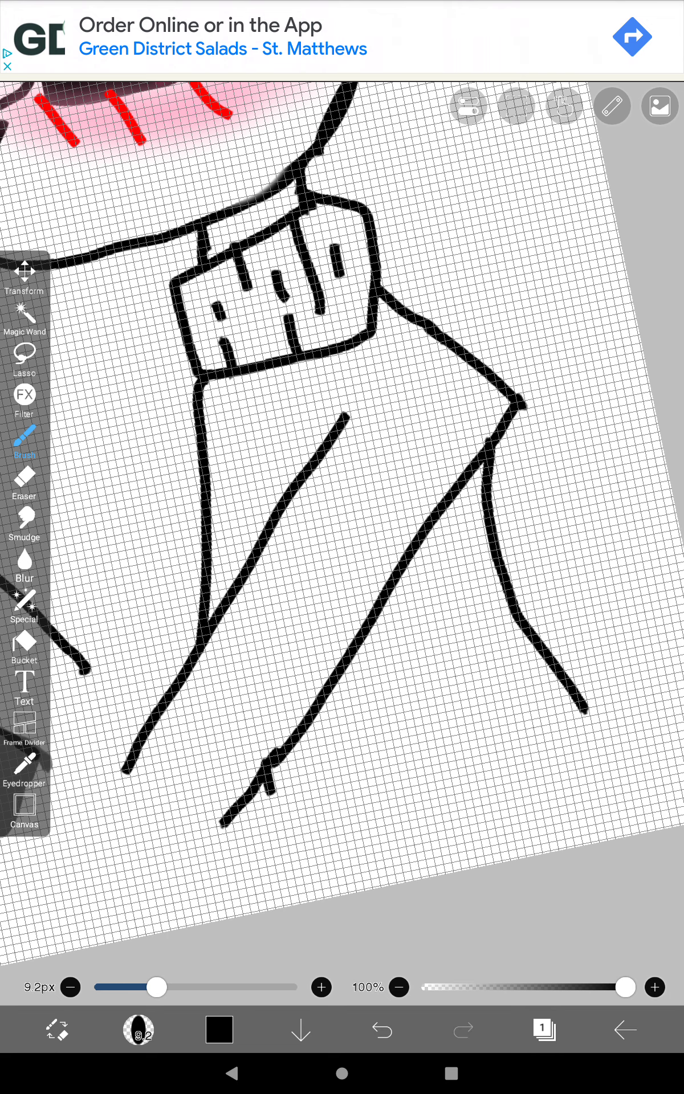
{"action": "key", "text": "ctrl+z"}
{"action": "key", "text": "ctrl+z"}
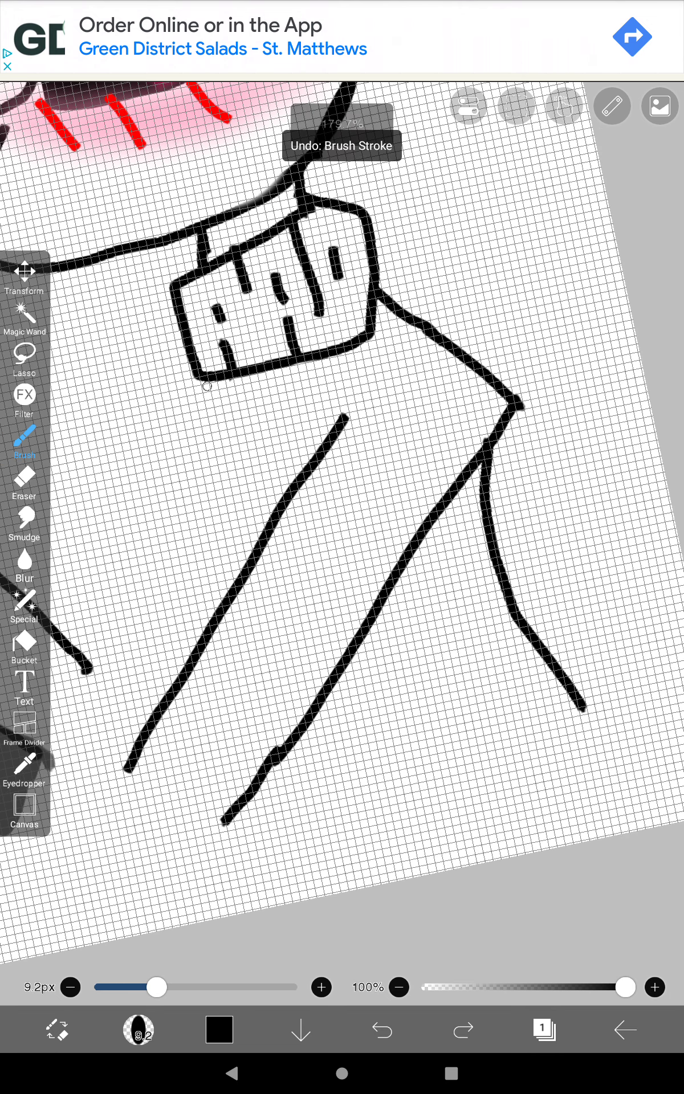
{"action": "left_click_drag", "start_coordinate": [207, 387], "coordinate": [203, 529]}
{"action": "left_click_drag", "start_coordinate": [278, 746], "coordinate": [299, 763]}
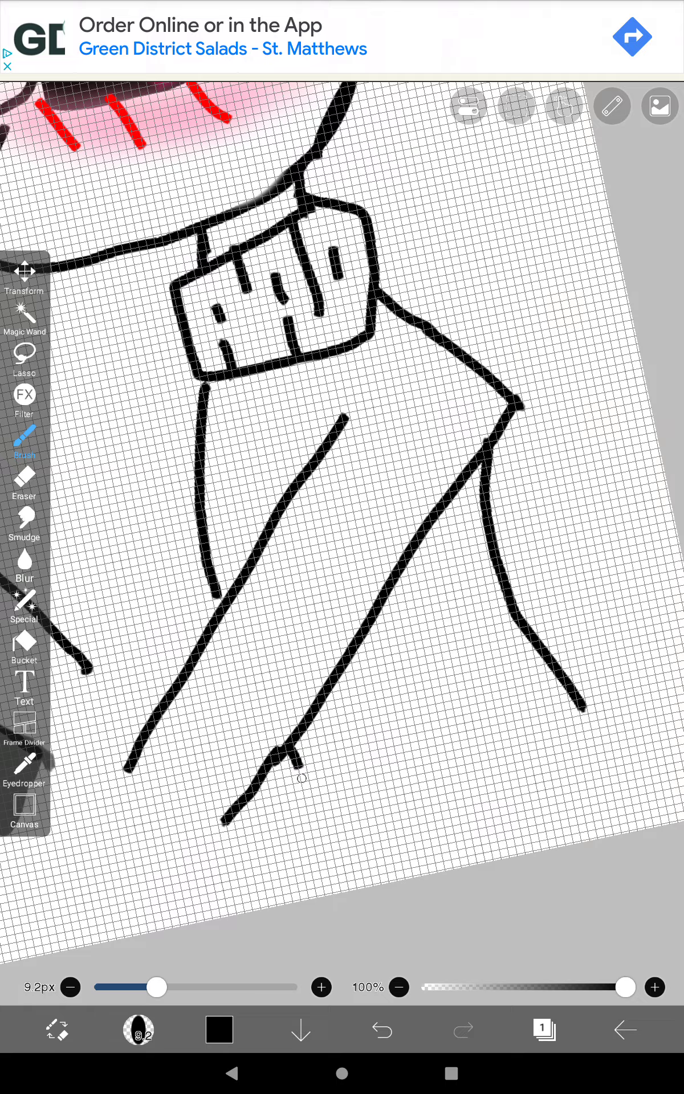
{"action": "scroll", "coordinate": [342, 514], "scroll_direction": "down", "scroll_amount": 3}
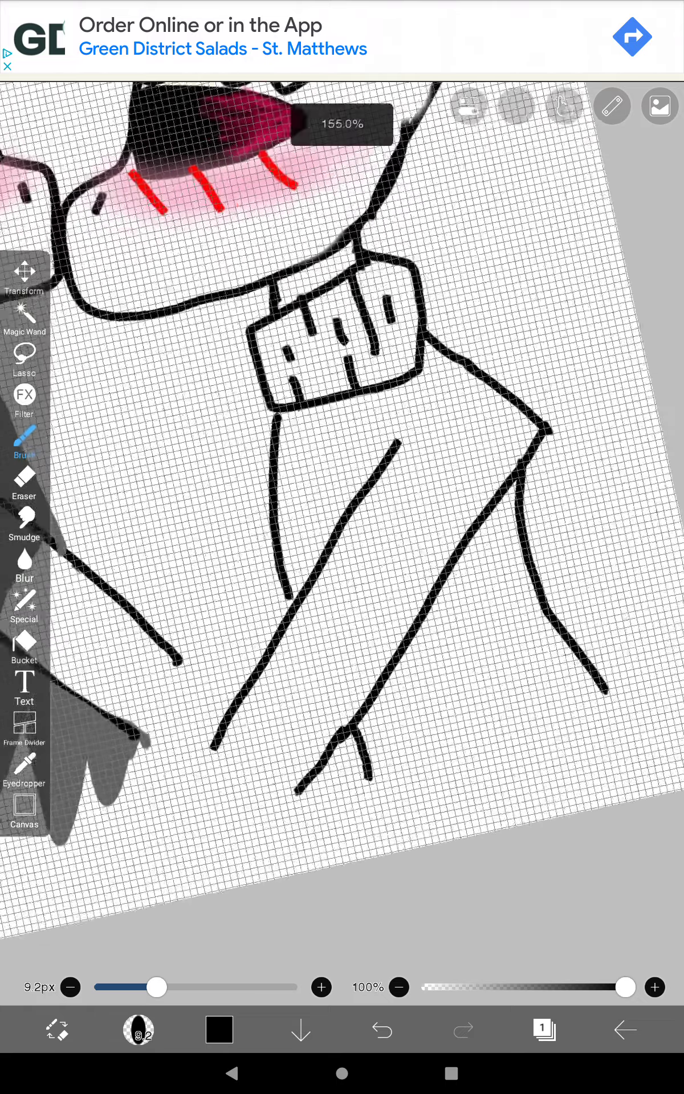
{"action": "scroll", "coordinate": [342, 513], "scroll_direction": "up", "scroll_amount": 5}
{"action": "scroll", "coordinate": [342, 513], "scroll_direction": "up", "scroll_amount": 3}
{"action": "scroll", "coordinate": [342, 512], "scroll_direction": "up", "scroll_amount": 3}
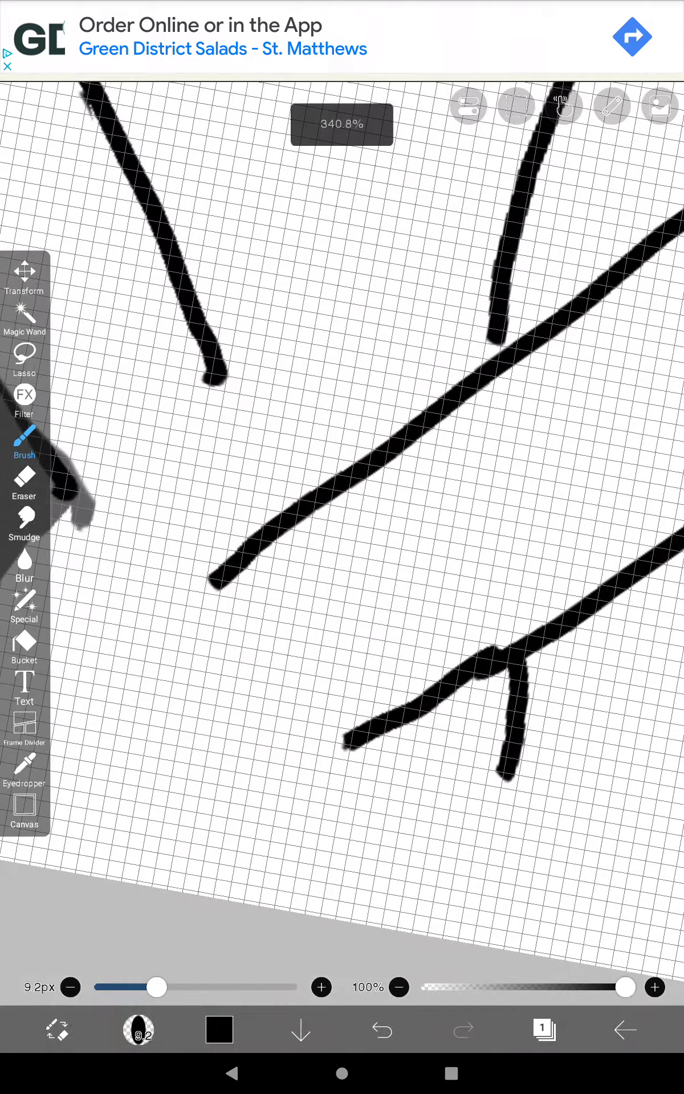
{"action": "left_click_drag", "start_coordinate": [203, 315], "coordinate": [329, 538]}
{"action": "left_click_drag", "start_coordinate": [54, 456], "coordinate": [175, 609]}
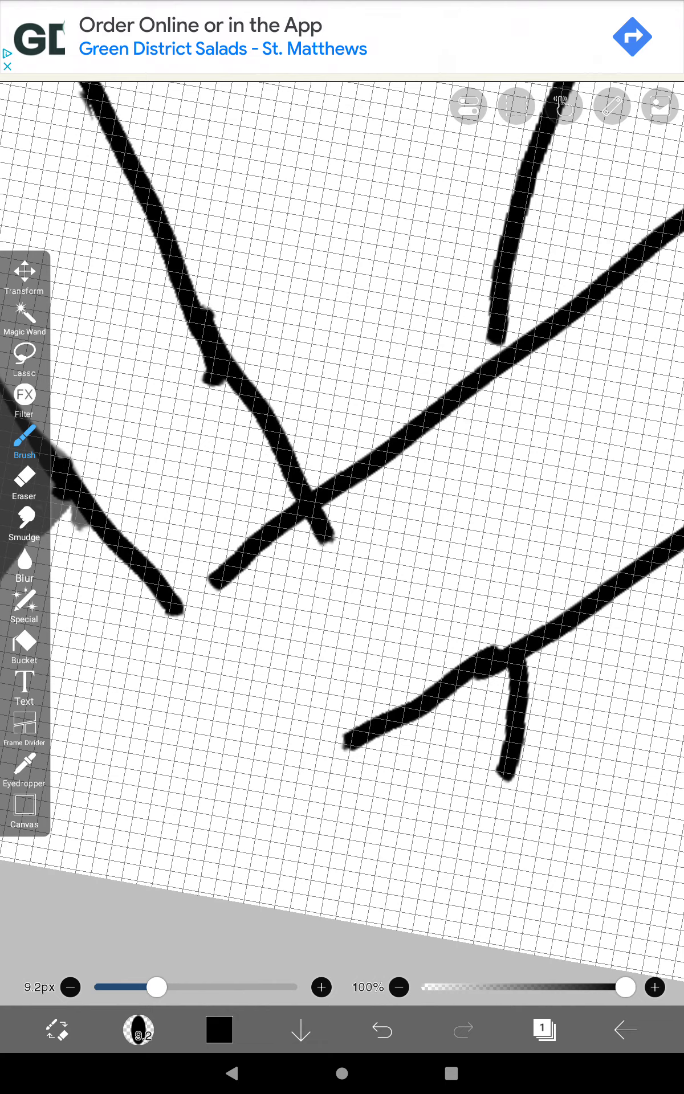
{"action": "scroll", "coordinate": [341, 513], "scroll_direction": "down", "scroll_amount": 2}
{"action": "scroll", "coordinate": [342, 512], "scroll_direction": "down", "scroll_amount": 2}
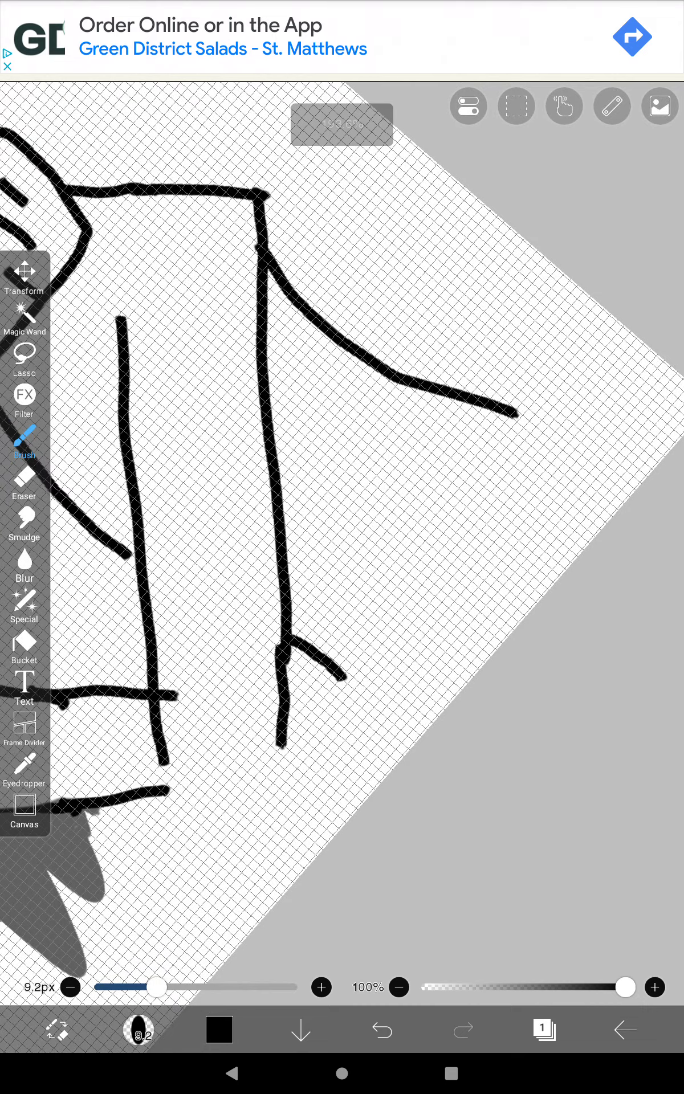
- Erase the right vertical line and the corner where it meets the top line
{"action": "left_click", "coordinate": [25, 479]}
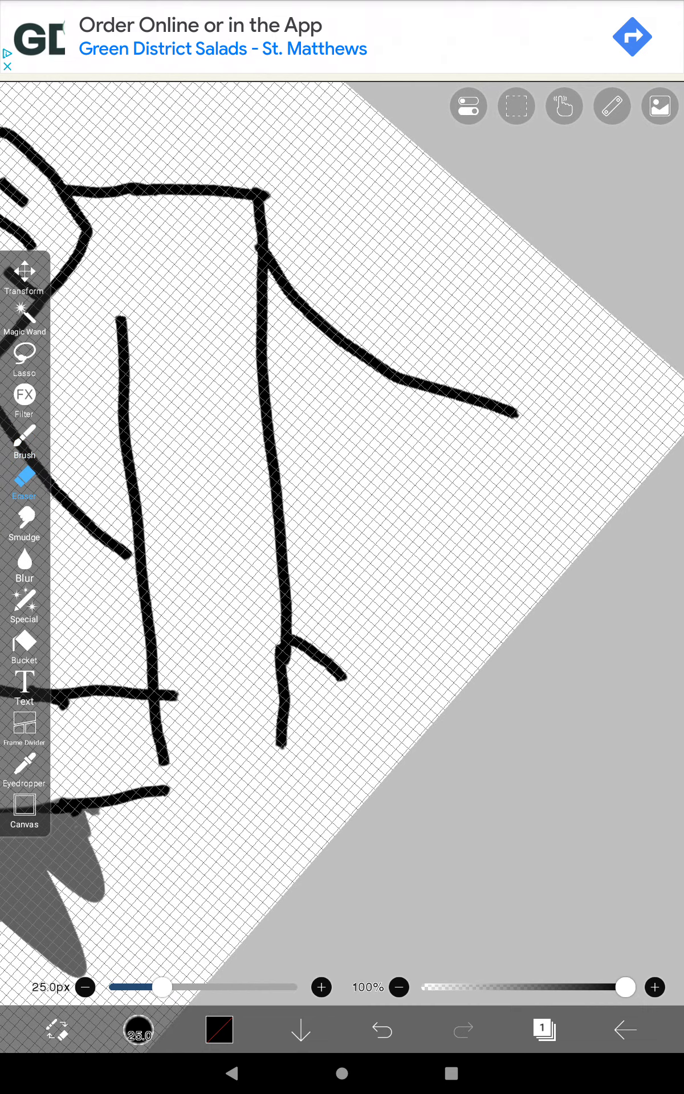
{"action": "left_click_drag", "start_coordinate": [248, 164], "coordinate": [265, 225]}
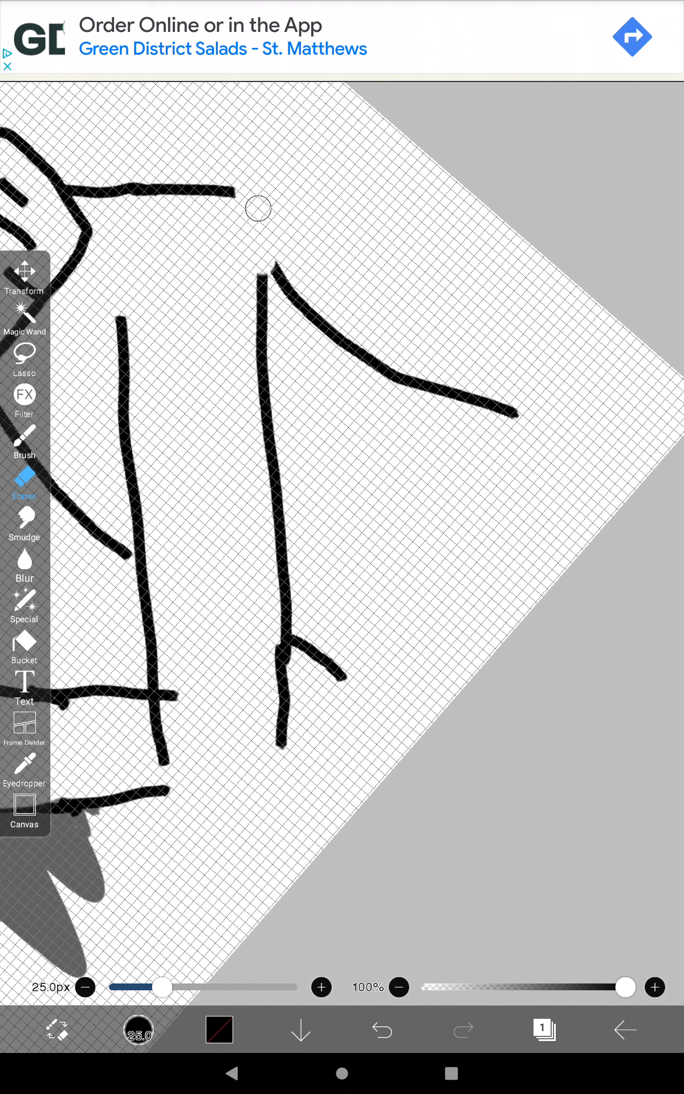
{"action": "left_click_drag", "start_coordinate": [261, 292], "coordinate": [271, 495]}
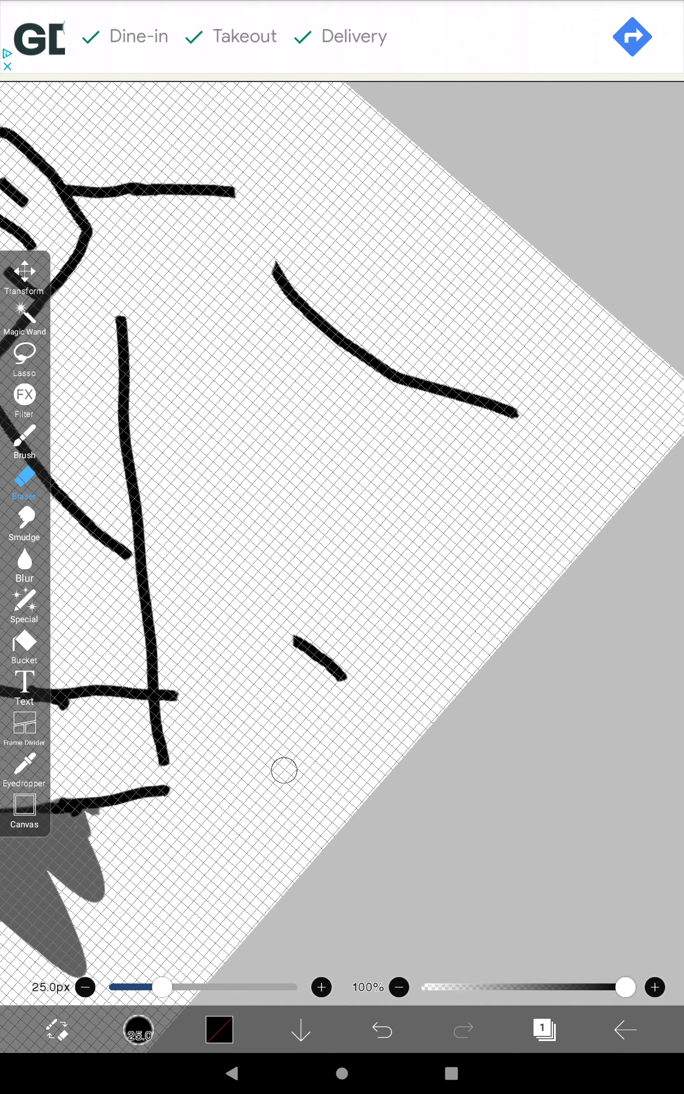
{"action": "left_click_drag", "start_coordinate": [284, 770], "coordinate": [282, 816]}
- Redraw a straight black vertical line down from the top line's end
{"action": "left_click", "coordinate": [24, 440]}
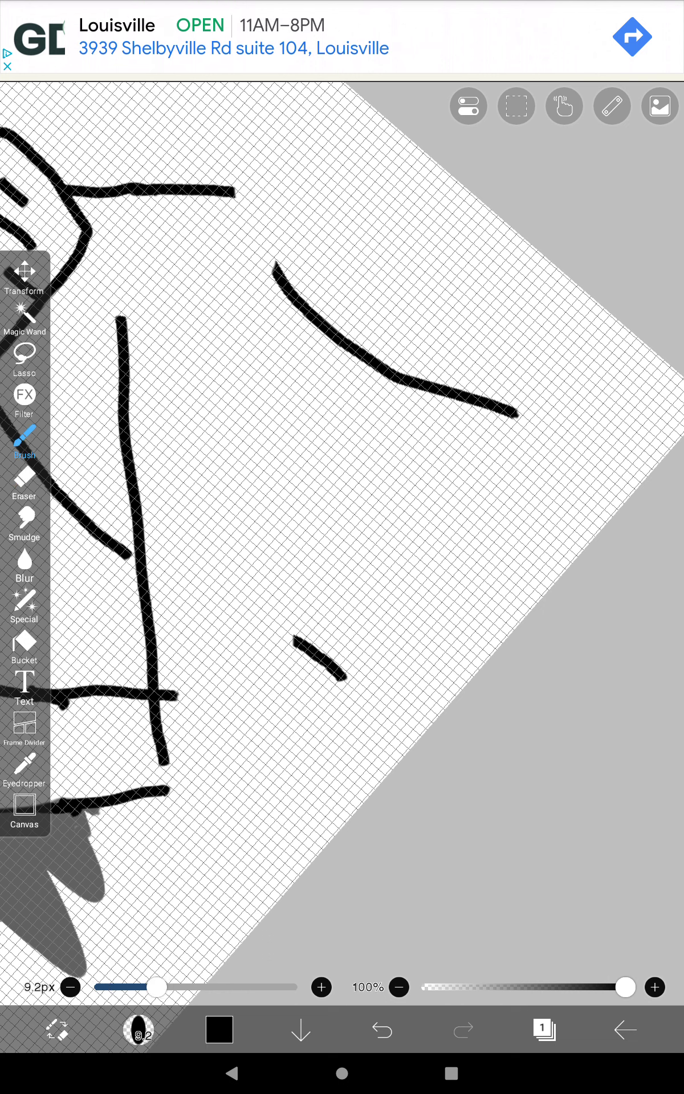
{"action": "left_click_drag", "start_coordinate": [232, 190], "coordinate": [236, 273]}
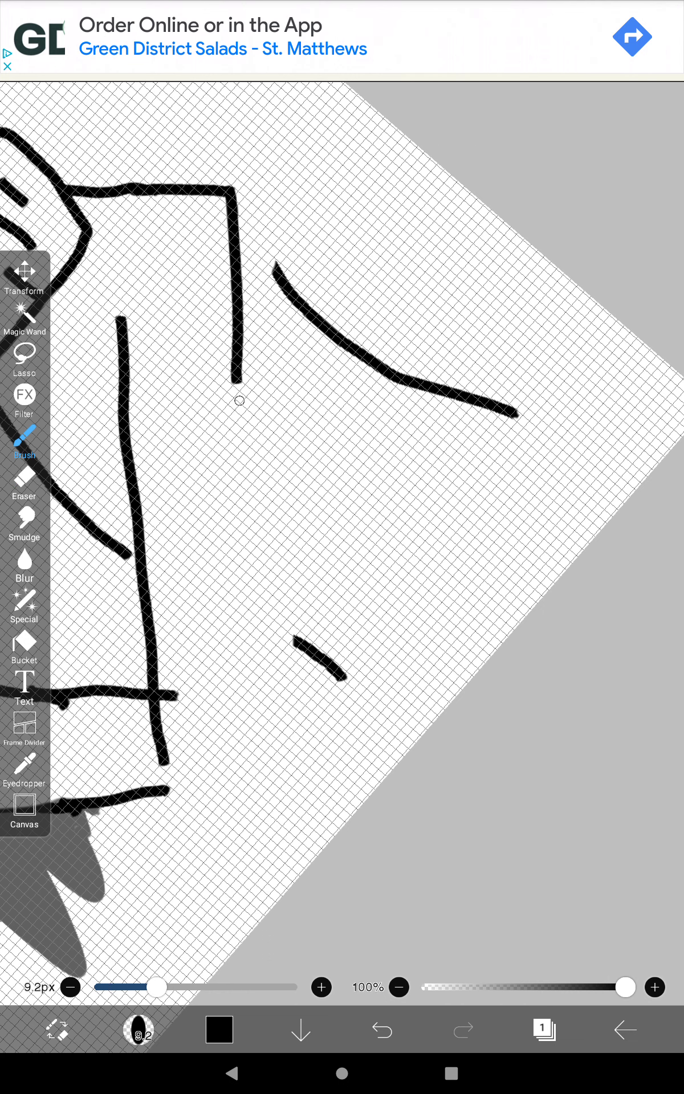
{"action": "left_click_drag", "start_coordinate": [242, 559], "coordinate": [255, 757]}
{"action": "left_click_drag", "start_coordinate": [252, 842], "coordinate": [251, 847]}
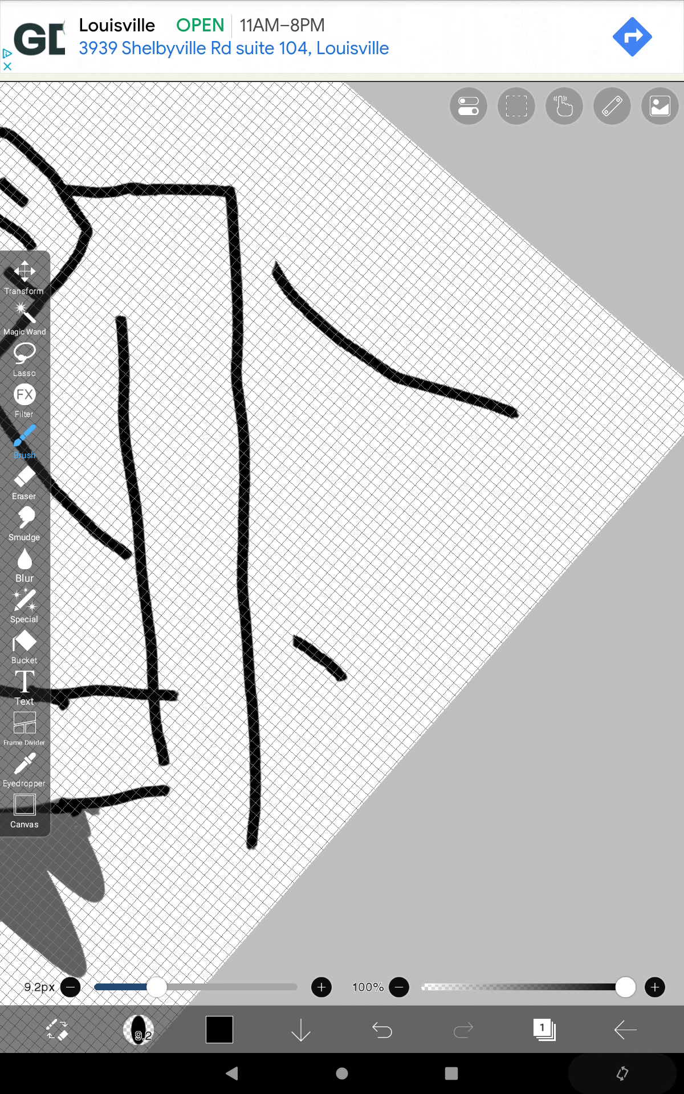
- Zoom in above the two heads, draw a small hook, and undo two strokes
{"action": "left_click_drag", "start_coordinate": [342, 548], "coordinate": [478, 683]}
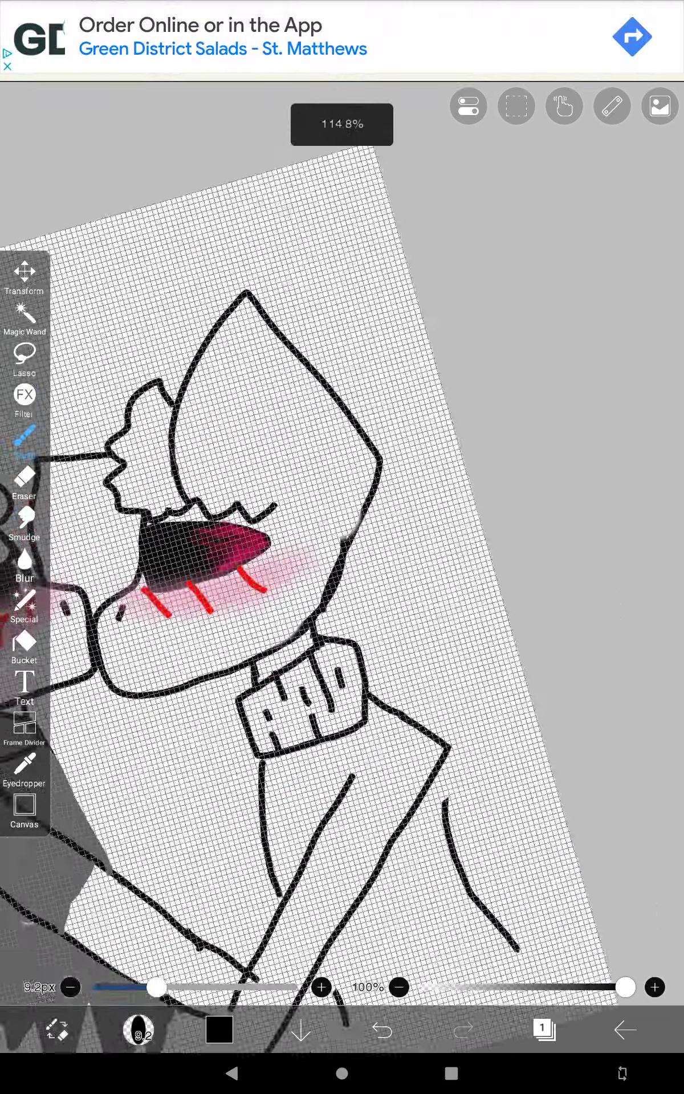
{"action": "left_click_drag", "start_coordinate": [342, 547], "coordinate": [342, 701]}
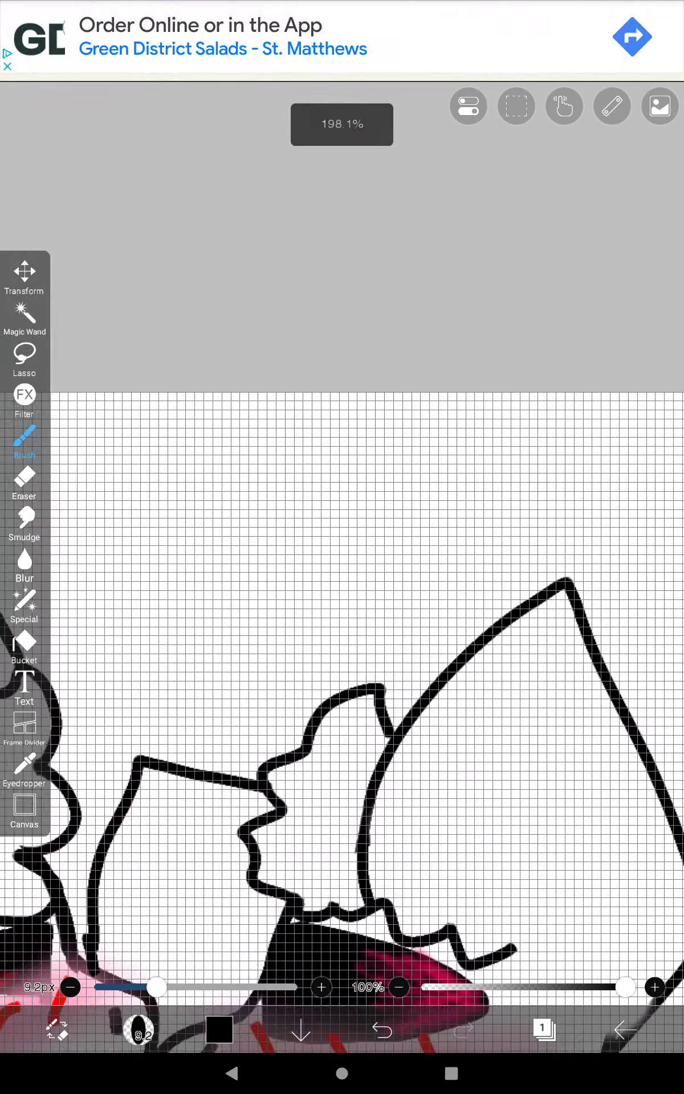
{"action": "mouse_move", "coordinate": [244, 557]}
{"action": "left_mouse_down"}
{"action": "mouse_move", "coordinate": [268, 554]}
{"action": "mouse_move", "coordinate": [254, 540]}
{"action": "left_mouse_up"}
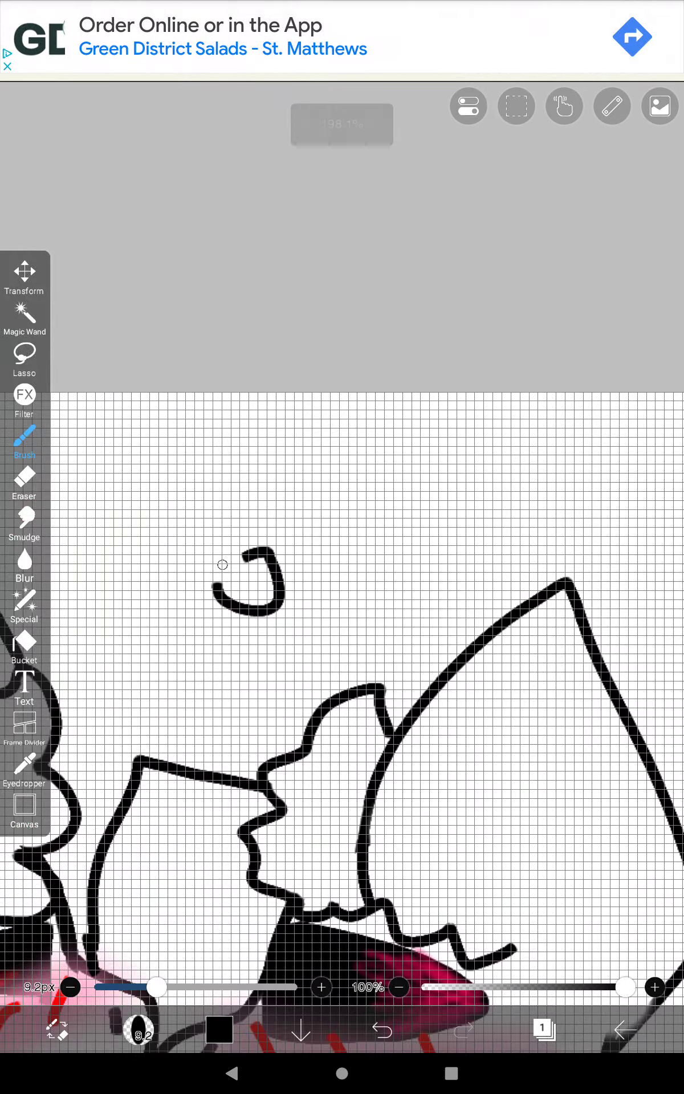
{"action": "left_click", "coordinate": [382, 1031]}
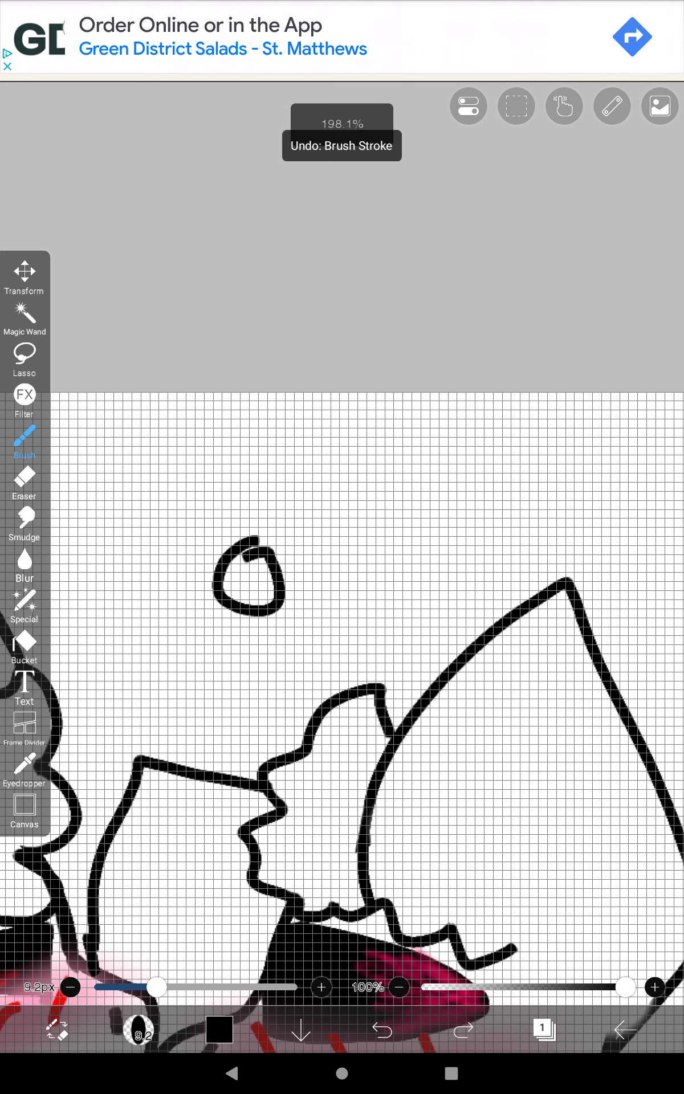
{"action": "left_click", "coordinate": [381, 1030]}
- Sketch a small circle and stem, then undo the stick figure's eyes, smile and limbs
{"action": "mouse_move", "coordinate": [249, 431]}
{"action": "left_mouse_down"}
{"action": "mouse_move", "coordinate": [289, 422]}
{"action": "mouse_move", "coordinate": [254, 432]}
{"action": "left_mouse_up"}
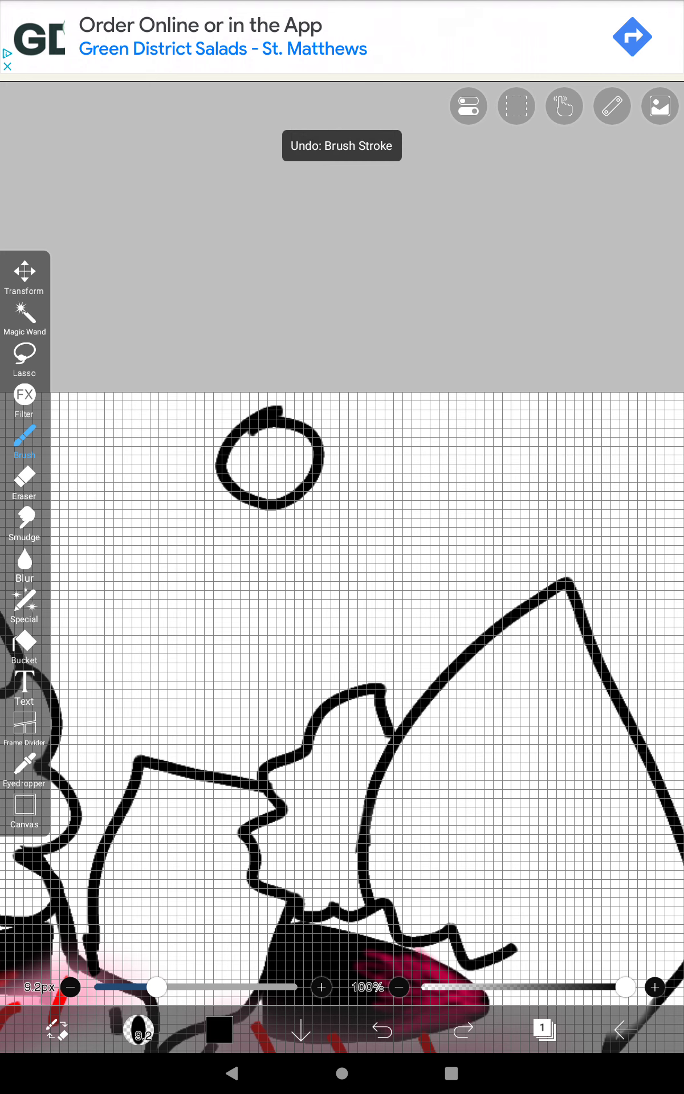
{"action": "left_click_drag", "start_coordinate": [267, 555], "coordinate": [267, 572]}
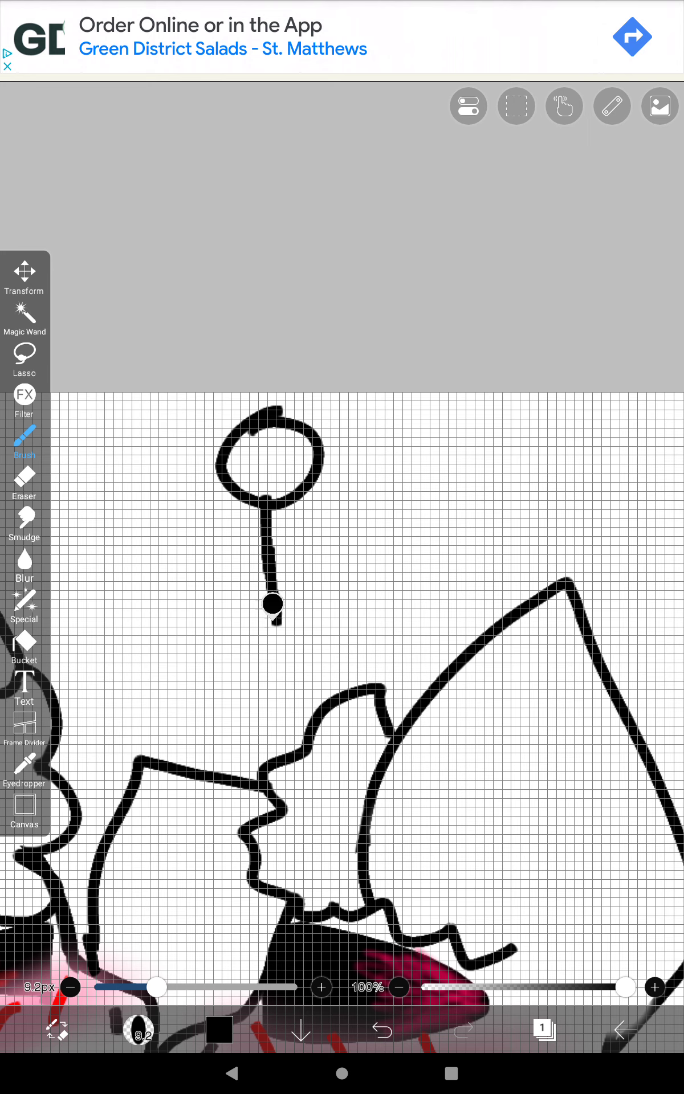
{"action": "left_click_drag", "start_coordinate": [273, 623], "coordinate": [274, 621]}
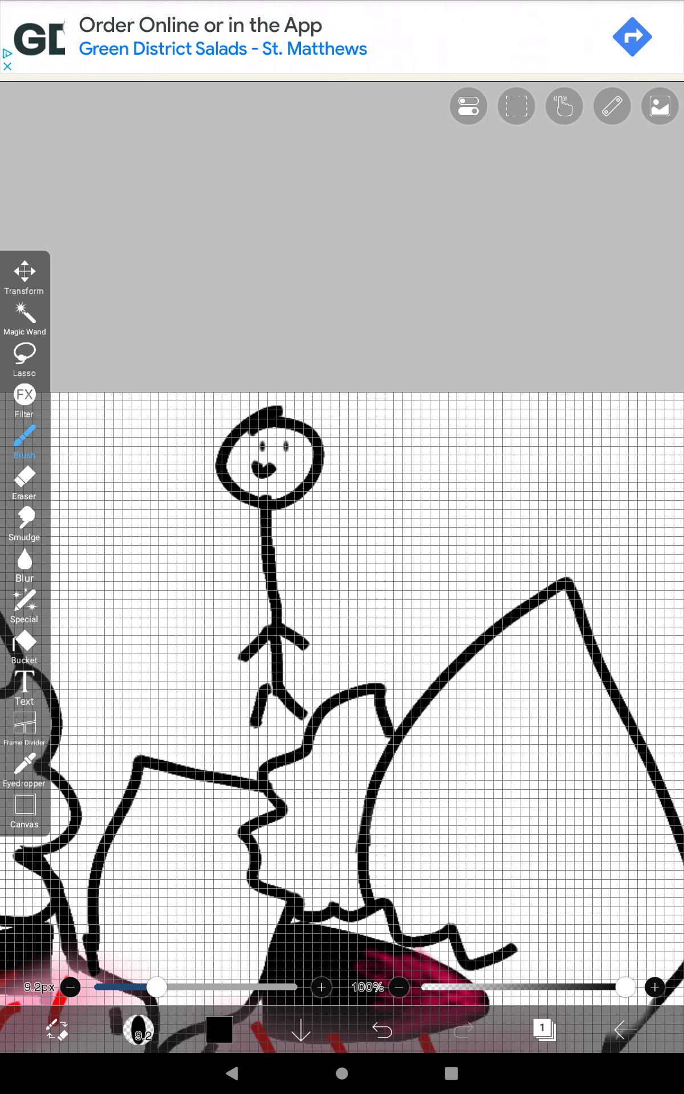
{"action": "key", "text": "ctrl+z"}
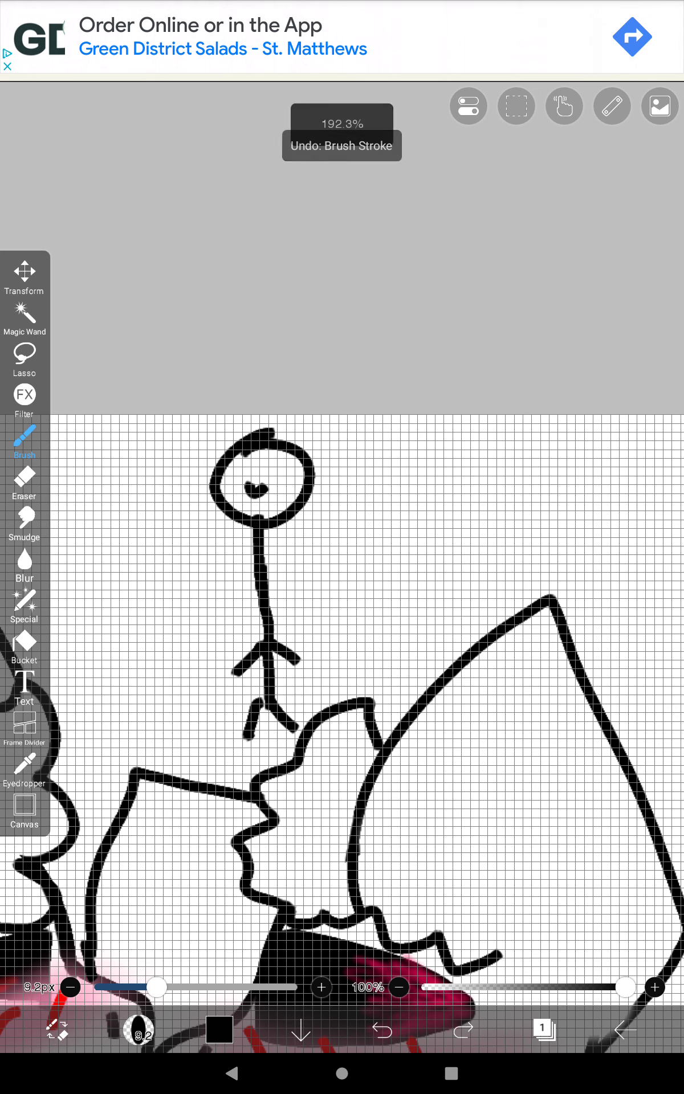
{"action": "key", "text": "ctrl+z"}
{"action": "key", "text": "ctrl+z"}
{"action": "key", "text": "ctrl+z"}
{"action": "key", "text": "ctrl+z"}
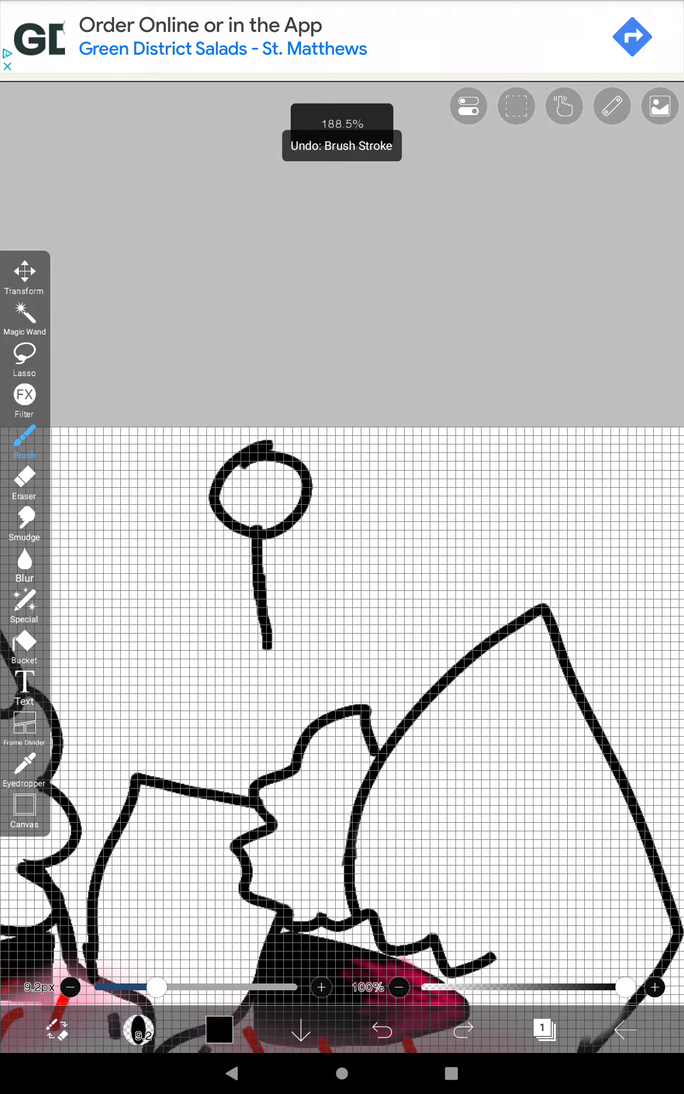
{"action": "key", "text": "ctrl+z"}
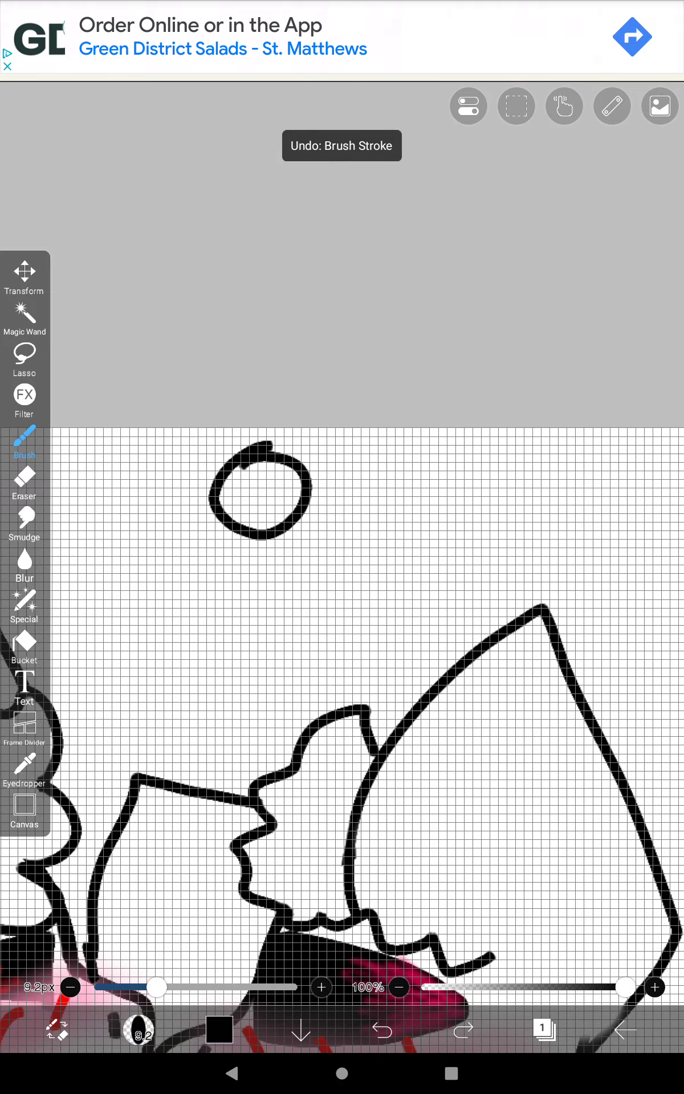
{"action": "scroll", "coordinate": [342, 684], "scroll_direction": "down", "scroll_amount": 1}
{"action": "scroll", "coordinate": [342, 683], "scroll_direction": "down", "scroll_amount": 5}
{"action": "scroll", "coordinate": [342, 599], "scroll_direction": "down", "scroll_amount": 1}
{"action": "scroll", "coordinate": [342, 598], "scroll_direction": "down", "scroll_amount": 1}
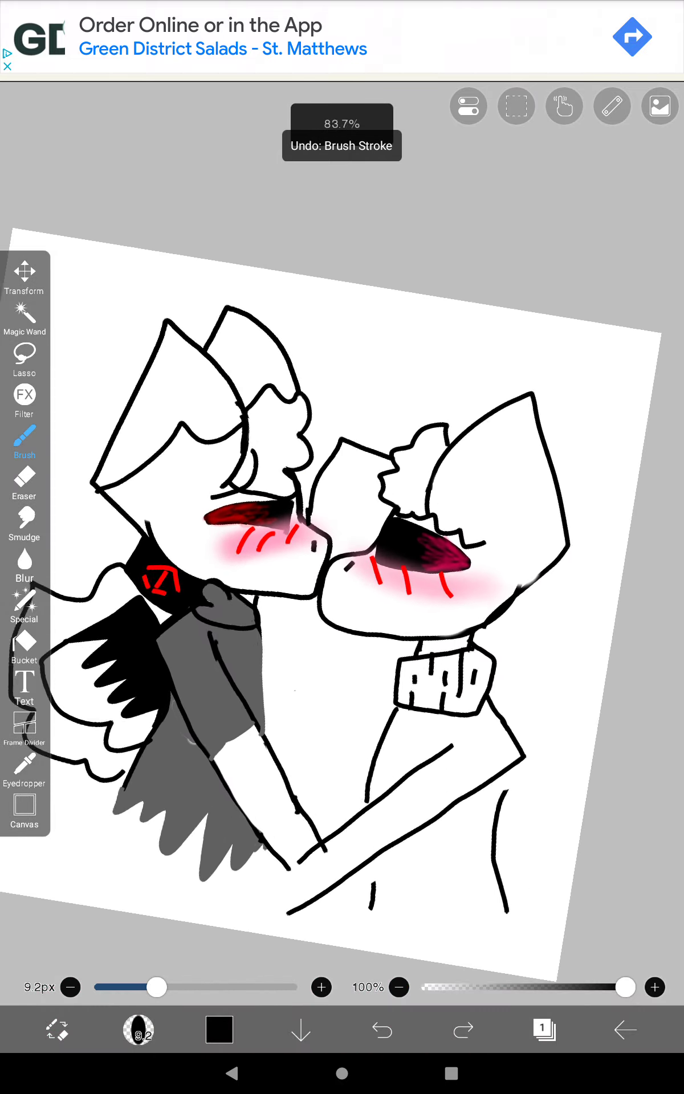
{"action": "scroll", "coordinate": [342, 547], "scroll_direction": "up", "scroll_amount": 1}
{"action": "scroll", "coordinate": [342, 547], "scroll_direction": "up", "scroll_amount": 3}
{"action": "scroll", "coordinate": [341, 548], "scroll_direction": "up", "scroll_amount": 2}
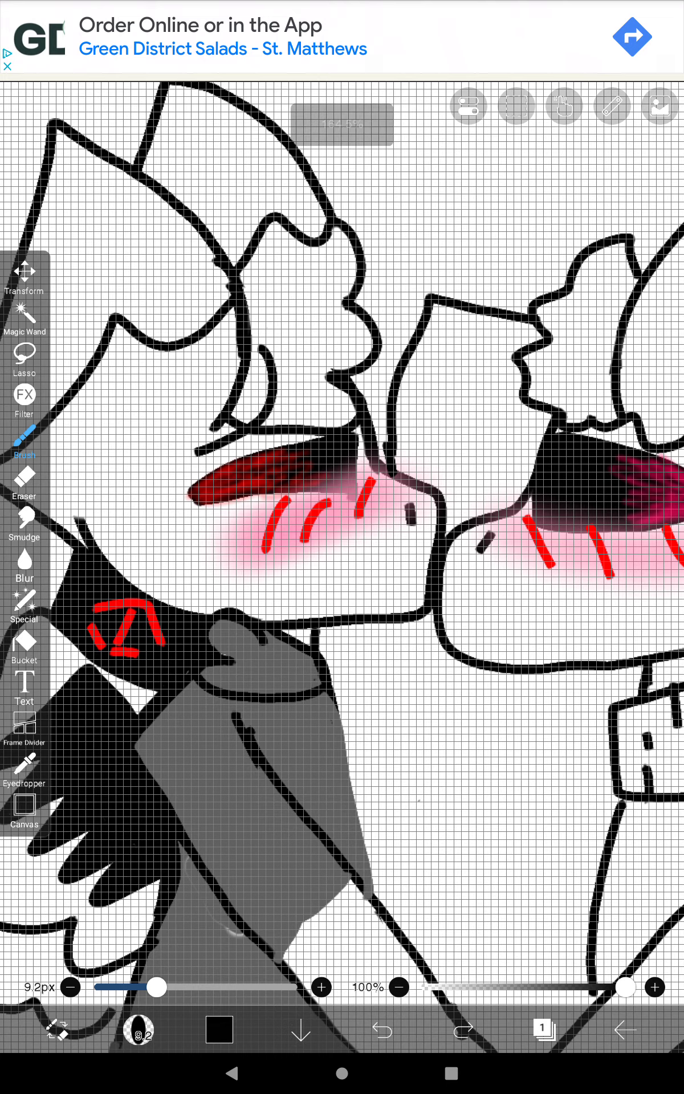
{"action": "scroll", "coordinate": [411, 855], "scroll_direction": "up", "scroll_amount": 1}
{"action": "scroll", "coordinate": [410, 855], "scroll_direction": "up", "scroll_amount": 4}
- Draw the neck line and hand loop over the crossing arms, then erase the wrist overhang
{"action": "mouse_move", "coordinate": [280, 556]}
{"action": "left_mouse_down"}
{"action": "mouse_move", "coordinate": [329, 727]}
{"action": "mouse_move", "coordinate": [351, 877]}
{"action": "left_mouse_up"}
{"action": "scroll", "coordinate": [341, 546], "scroll_direction": "down", "scroll_amount": 4}
{"action": "scroll", "coordinate": [342, 547], "scroll_direction": "down", "scroll_amount": 2}
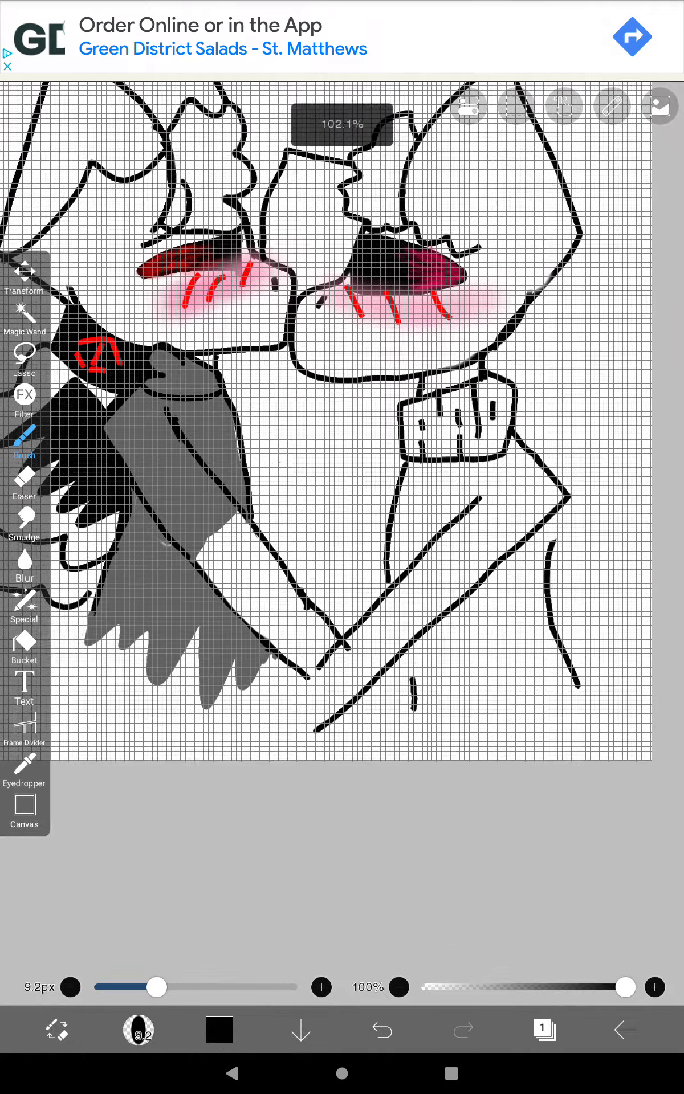
{"action": "scroll", "coordinate": [444, 811], "scroll_direction": "up", "scroll_amount": 3}
{"action": "scroll", "coordinate": [445, 812], "scroll_direction": "up", "scroll_amount": 2}
{"action": "scroll", "coordinate": [444, 812], "scroll_direction": "up", "scroll_amount": 2}
{"action": "scroll", "coordinate": [386, 427], "scroll_direction": "up", "scroll_amount": 1}
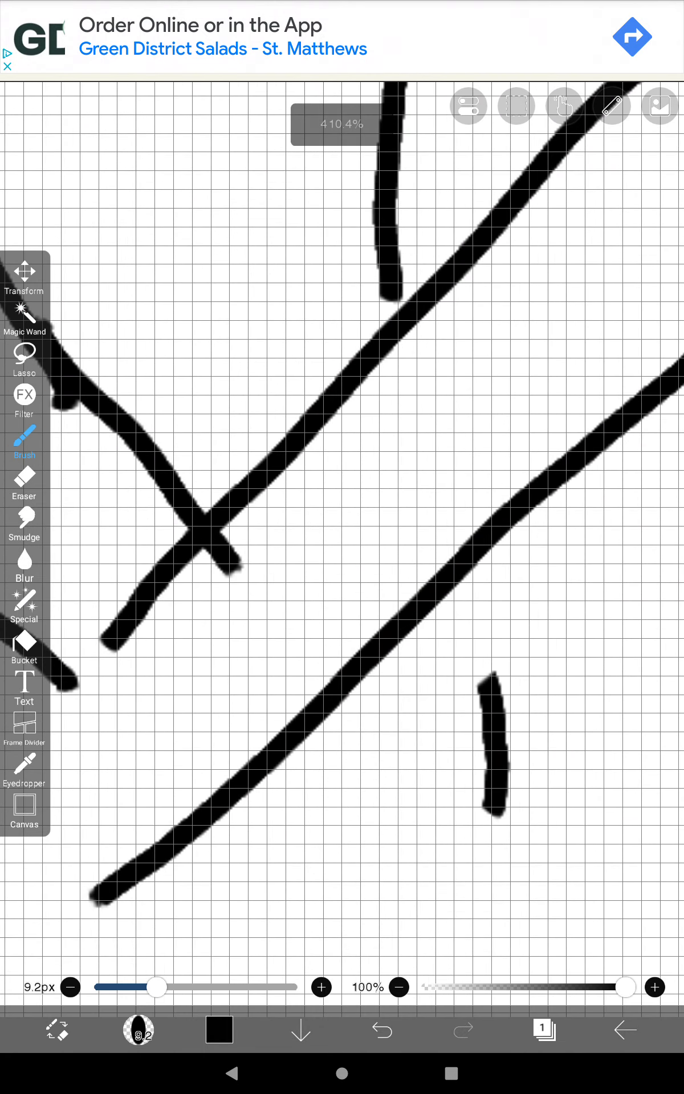
{"action": "mouse_move", "coordinate": [155, 754]}
{"action": "left_mouse_down"}
{"action": "mouse_move", "coordinate": [203, 822]}
{"action": "mouse_move", "coordinate": [278, 826]}
{"action": "mouse_move", "coordinate": [352, 748]}
{"action": "mouse_move", "coordinate": [363, 723]}
{"action": "left_mouse_up"}
{"action": "scroll", "coordinate": [342, 547], "scroll_direction": "down", "scroll_amount": 1}
{"action": "scroll", "coordinate": [342, 548], "scroll_direction": "up", "scroll_amount": 1}
{"action": "key", "text": "ctrl+z"}
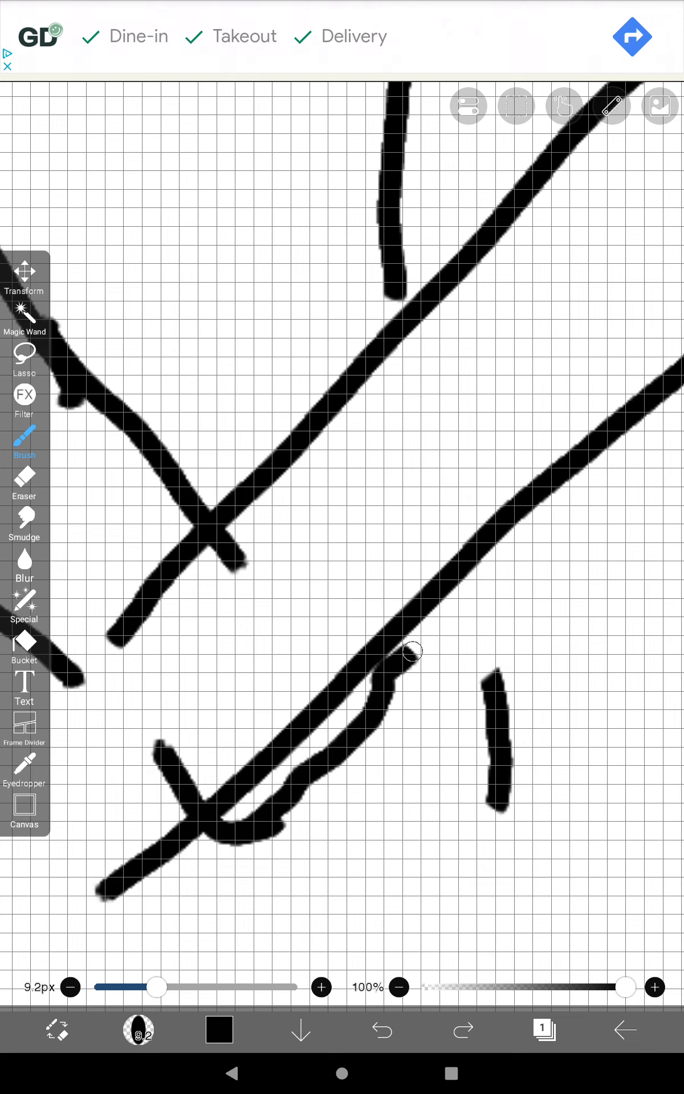
{"action": "mouse_move", "coordinate": [411, 653]}
{"action": "left_mouse_down"}
{"action": "mouse_move", "coordinate": [385, 606]}
{"action": "mouse_move", "coordinate": [201, 499]}
{"action": "mouse_move", "coordinate": [295, 764]}
{"action": "left_mouse_up"}
{"action": "scroll", "coordinate": [385, 556], "scroll_direction": "up", "scroll_amount": 5}
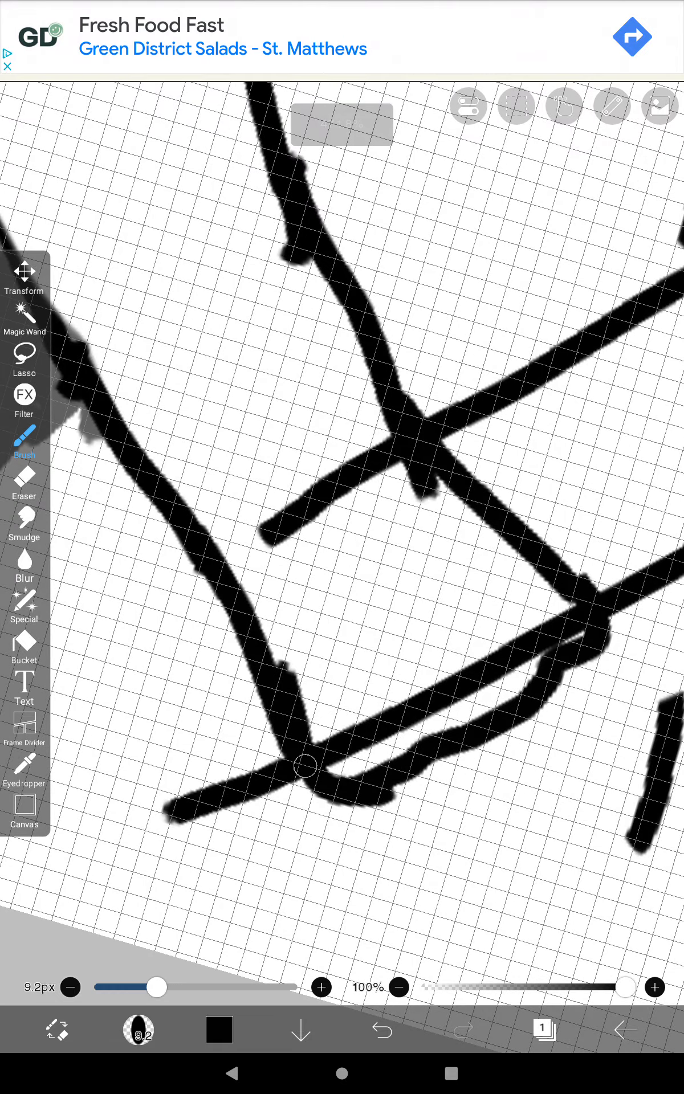
{"action": "scroll", "coordinate": [342, 547], "scroll_direction": "up", "scroll_amount": 1}
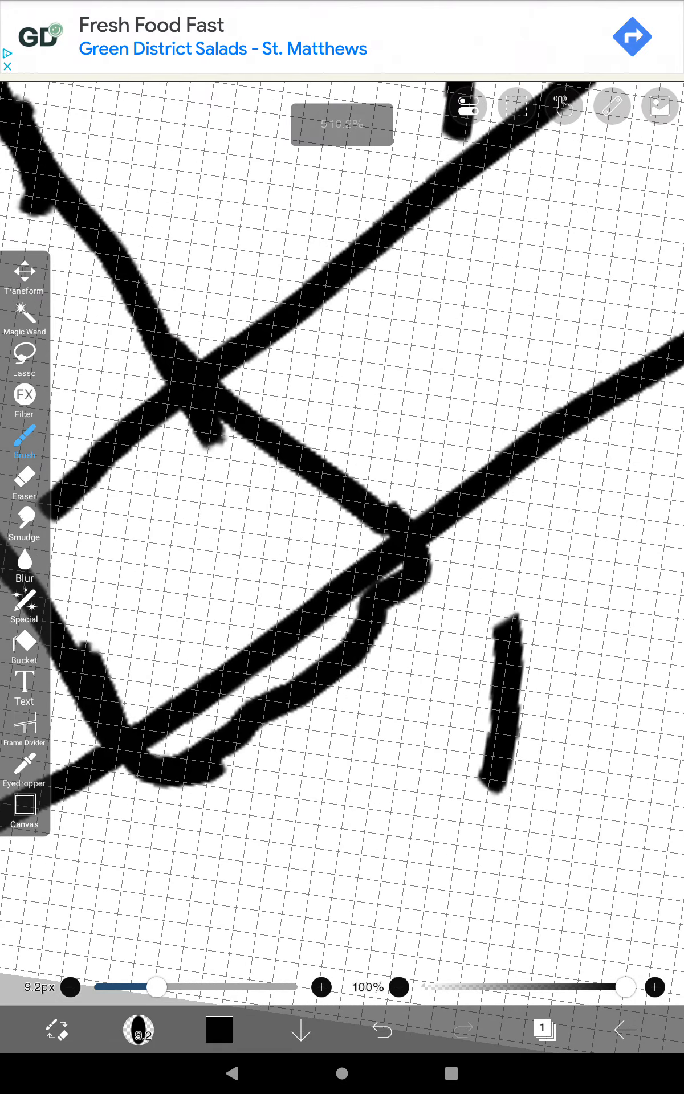
{"action": "left_click", "coordinate": [24, 483]}
{"action": "mouse_move", "coordinate": [81, 479]}
{"action": "left_mouse_down"}
{"action": "mouse_move", "coordinate": [115, 410]}
{"action": "mouse_move", "coordinate": [205, 452]}
{"action": "mouse_move", "coordinate": [346, 575]}
{"action": "mouse_move", "coordinate": [367, 550]}
{"action": "mouse_move", "coordinate": [166, 703]}
{"action": "mouse_move", "coordinate": [184, 700]}
{"action": "left_mouse_up"}
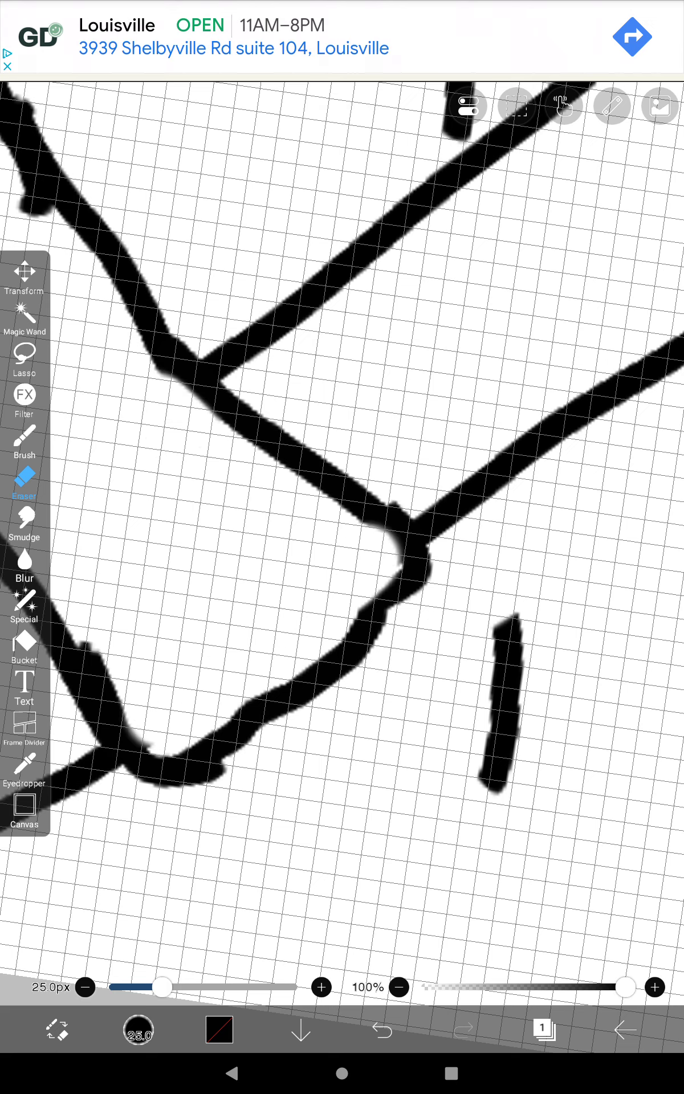
- Open the eraser brush settings and accept a rewarded ad for free brushes
{"action": "left_click", "coordinate": [24, 481]}
{"action": "left_click", "coordinate": [459, 582]}
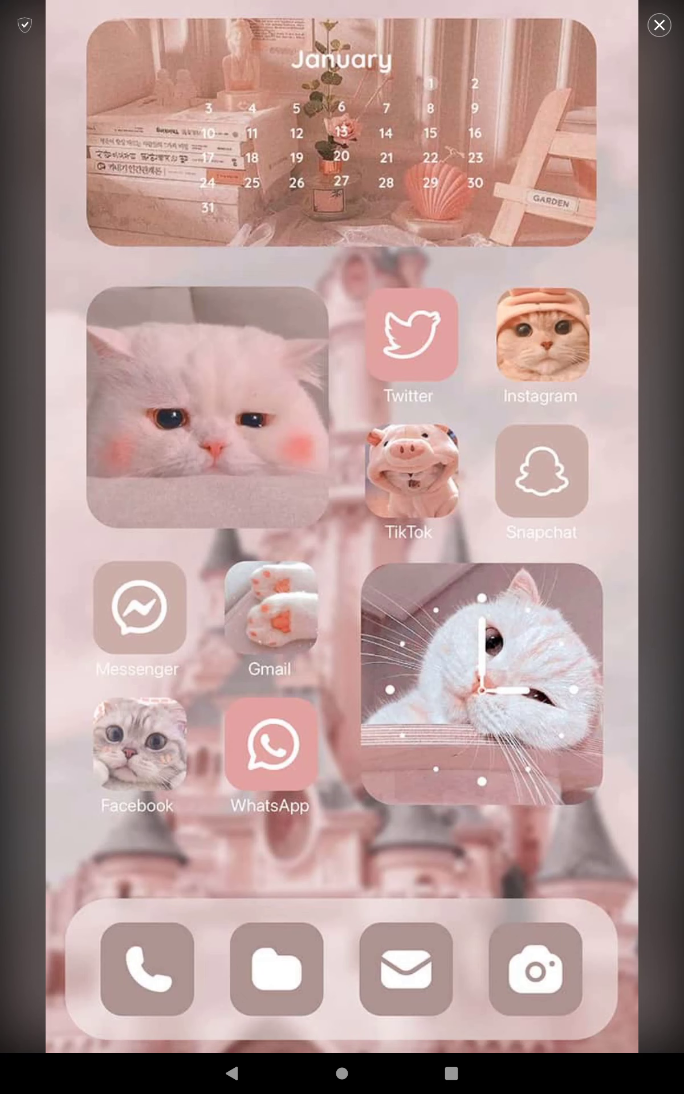
- Dismiss the ad and brush notice, then erase and smoothly redraw the hand's lower edge
{"action": "left_click", "coordinate": [658, 25]}
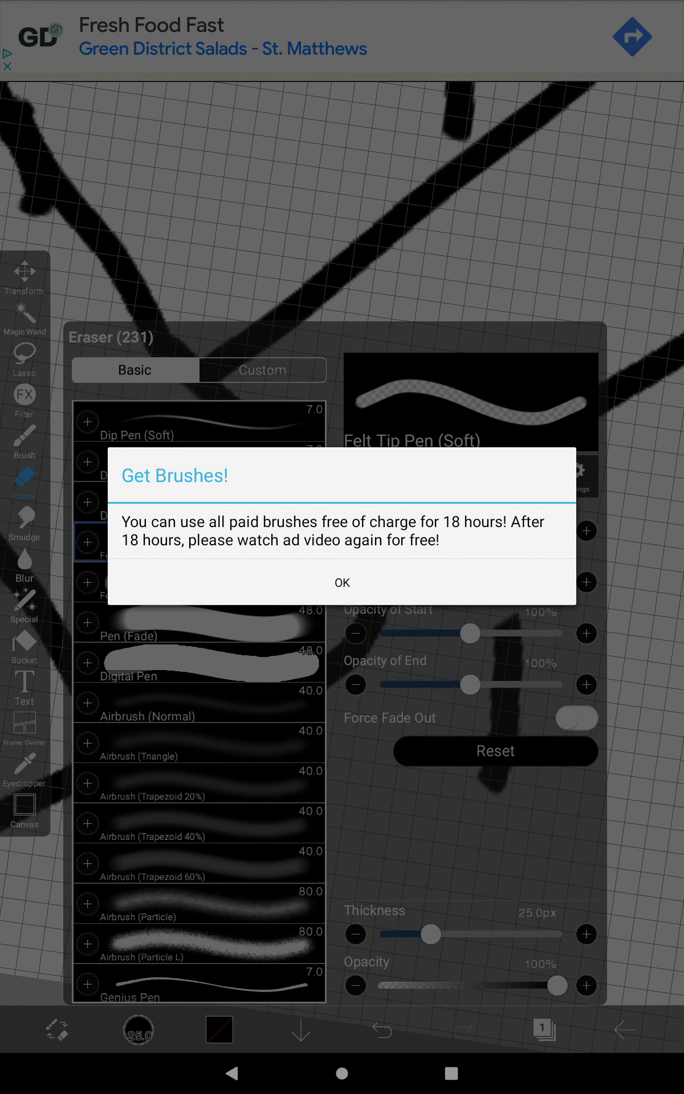
{"action": "left_click", "coordinate": [342, 582]}
{"action": "left_click", "coordinate": [342, 215]}
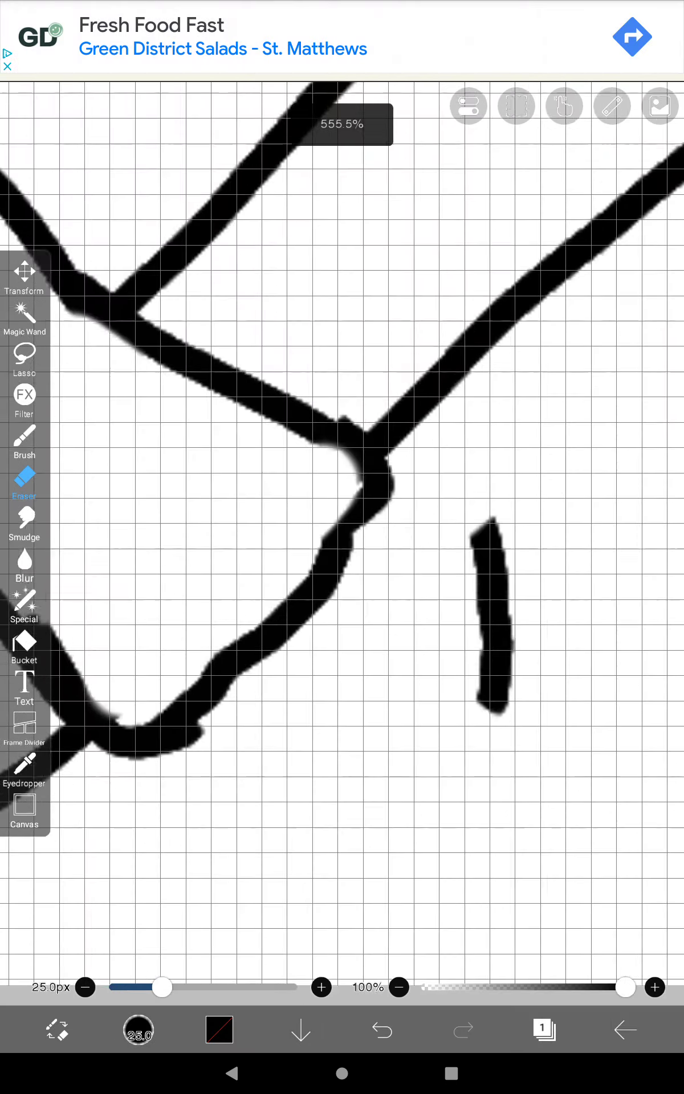
{"action": "scroll", "coordinate": [343, 512], "scroll_direction": "down", "scroll_amount": 2}
{"action": "mouse_move", "coordinate": [406, 471]}
{"action": "left_mouse_down"}
{"action": "mouse_move", "coordinate": [356, 462]}
{"action": "mouse_move", "coordinate": [380, 428]}
{"action": "mouse_move", "coordinate": [214, 598]}
{"action": "mouse_move", "coordinate": [440, 476]}
{"action": "mouse_move", "coordinate": [469, 500]}
{"action": "left_mouse_up"}
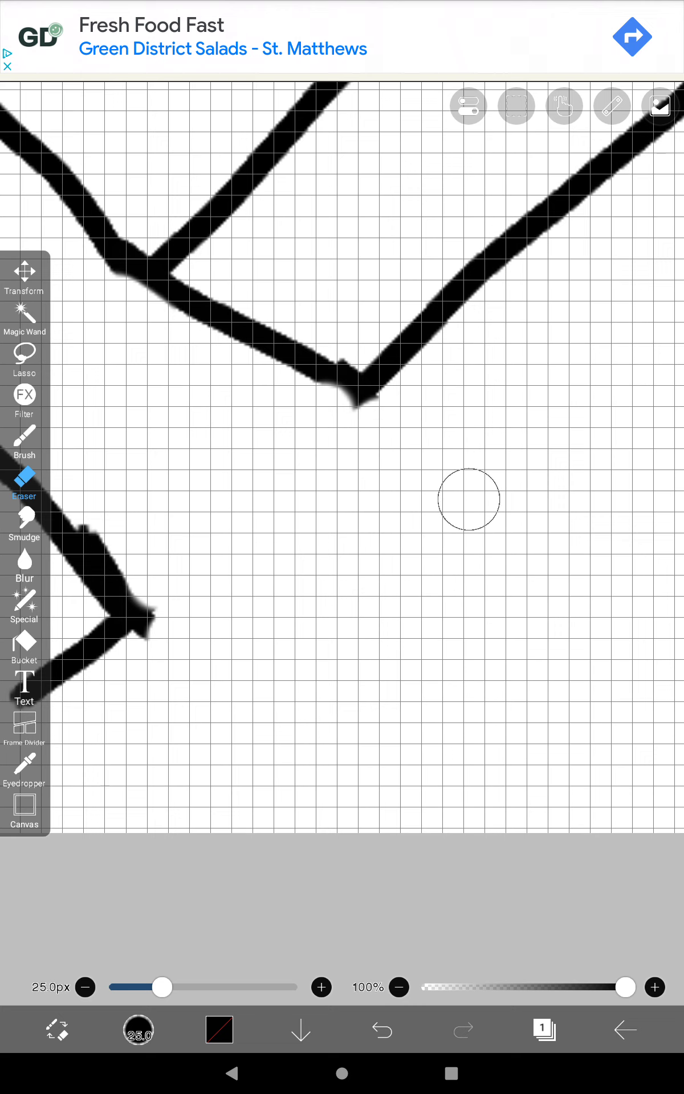
{"action": "left_click", "coordinate": [24, 440]}
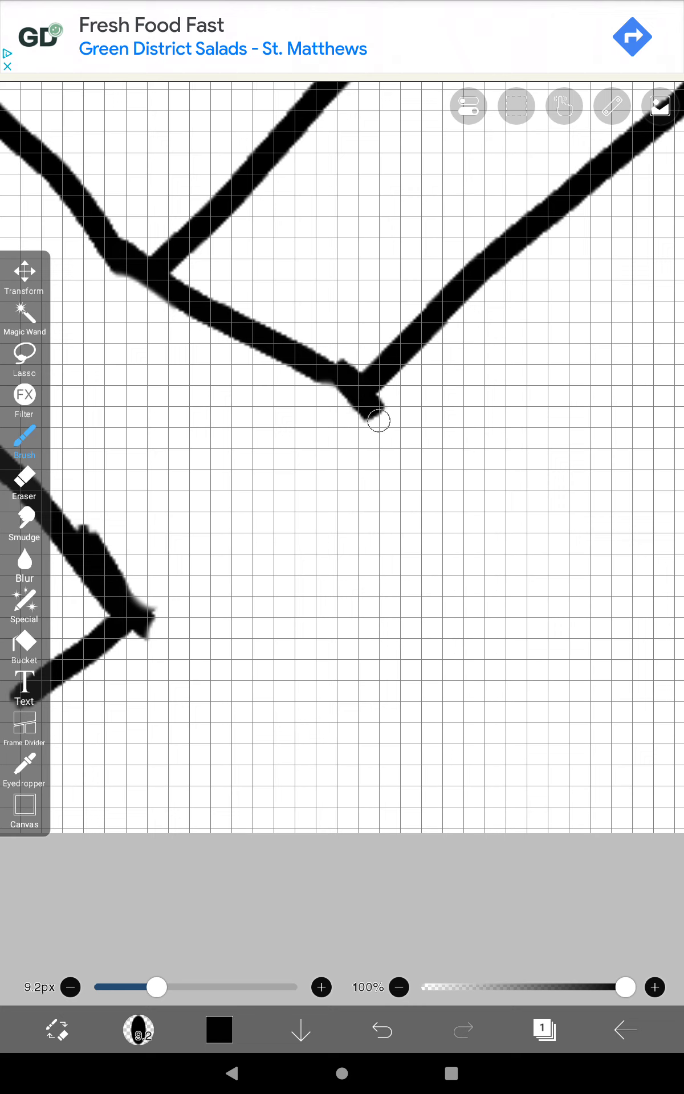
{"action": "mouse_move", "coordinate": [378, 420]}
{"action": "left_mouse_down"}
{"action": "mouse_move", "coordinate": [359, 504]}
{"action": "mouse_move", "coordinate": [296, 571]}
{"action": "mouse_move", "coordinate": [197, 624]}
{"action": "left_mouse_up"}
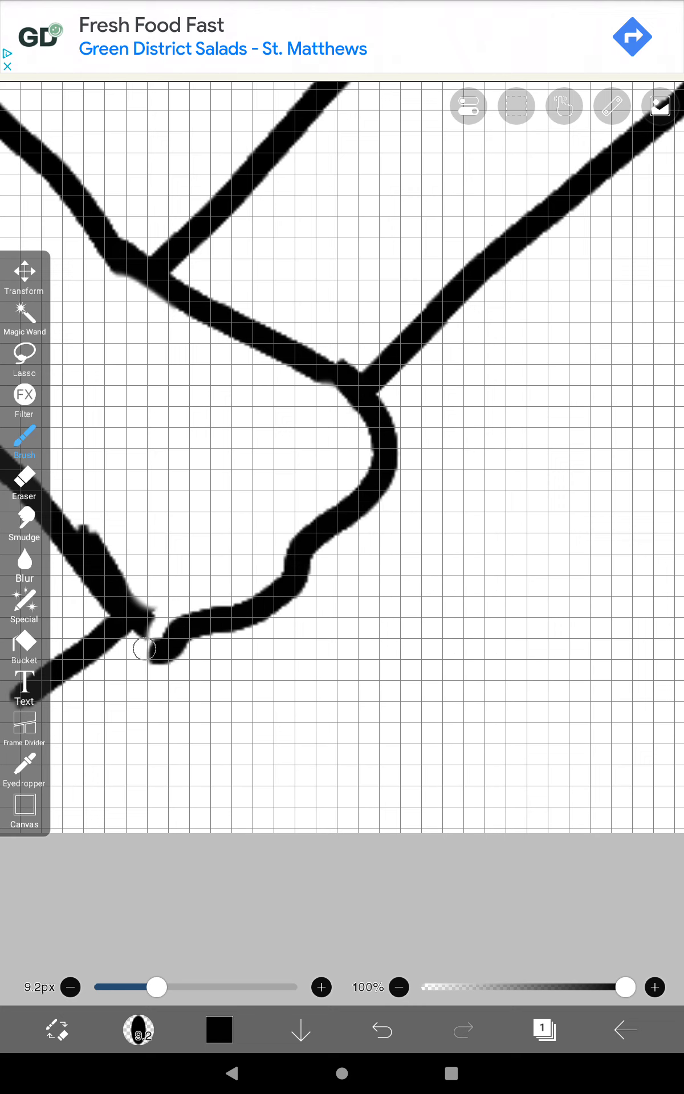
{"action": "scroll", "coordinate": [342, 428], "scroll_direction": "down", "scroll_amount": 5}
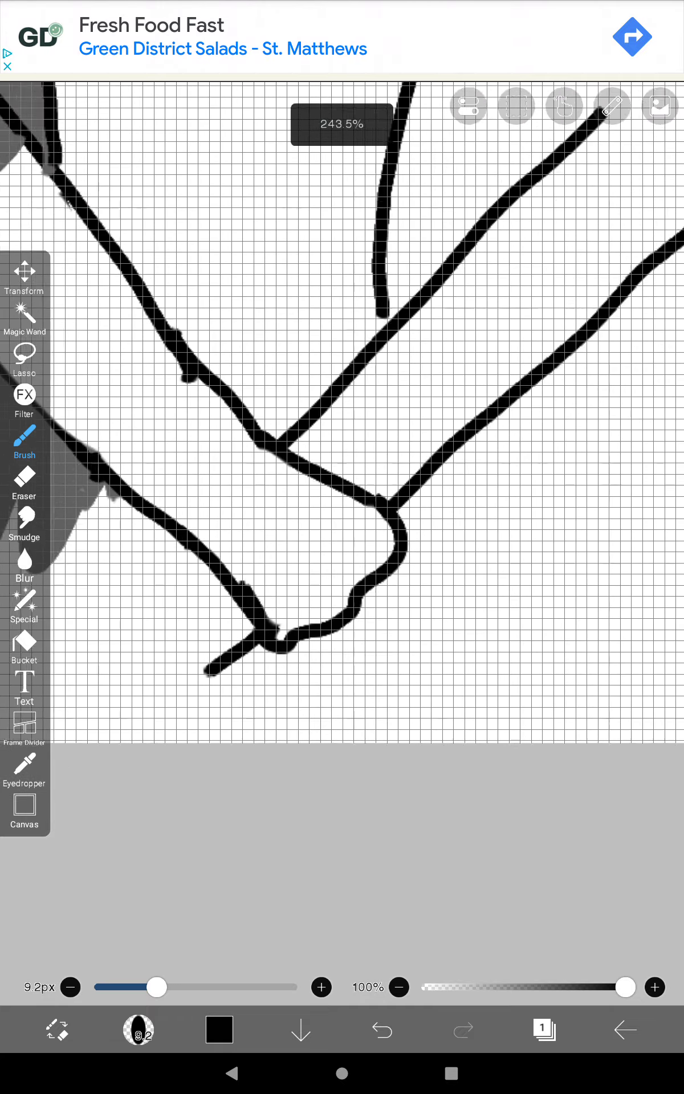
{"action": "scroll", "coordinate": [342, 427], "scroll_direction": "down", "scroll_amount": 5}
{"action": "scroll", "coordinate": [342, 445], "scroll_direction": "down", "scroll_amount": 5}
{"action": "scroll", "coordinate": [342, 445], "scroll_direction": "down", "scroll_amount": 5}
{"action": "scroll", "coordinate": [342, 444], "scroll_direction": "down", "scroll_amount": 2}
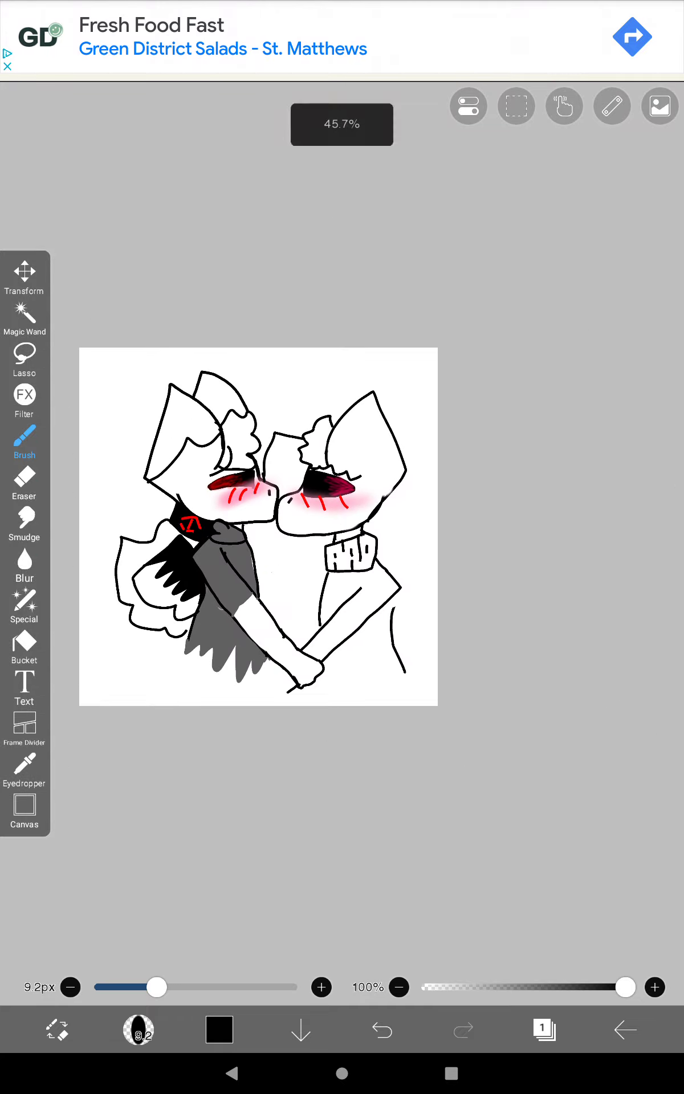
{"action": "scroll", "coordinate": [359, 556], "scroll_direction": "up", "scroll_amount": 5}
{"action": "scroll", "coordinate": [359, 556], "scroll_direction": "up", "scroll_amount": 5}
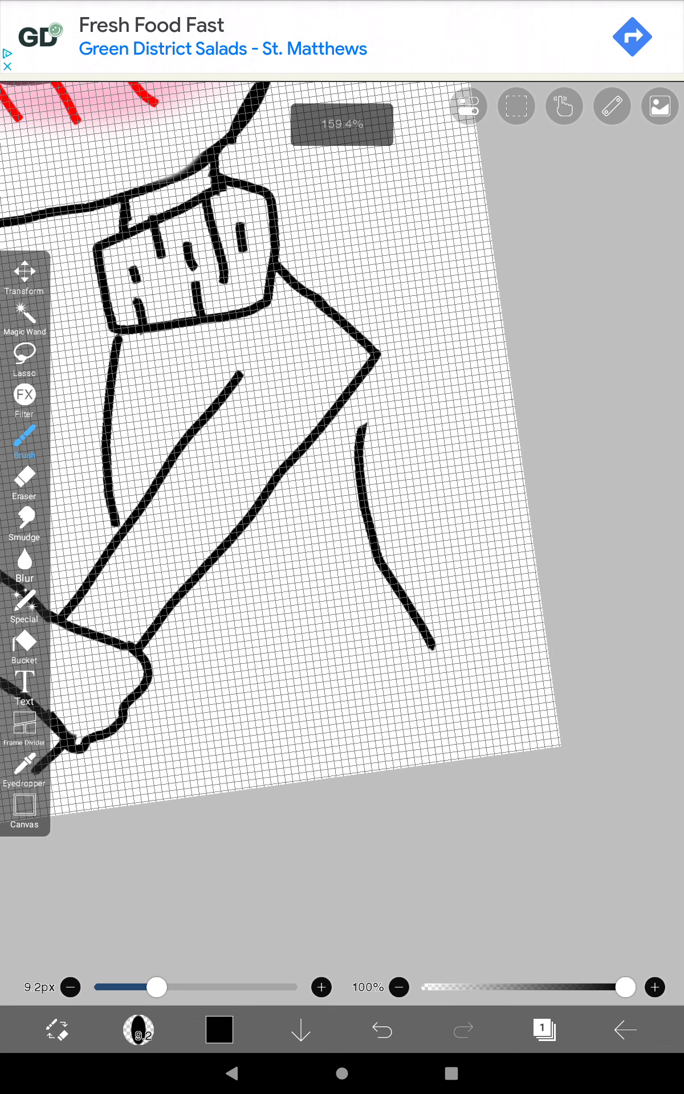
- Draw a zigzag hem below the clasped hands and extend the side line up to the arm
{"action": "left_click_drag", "start_coordinate": [133, 744], "coordinate": [318, 673]}
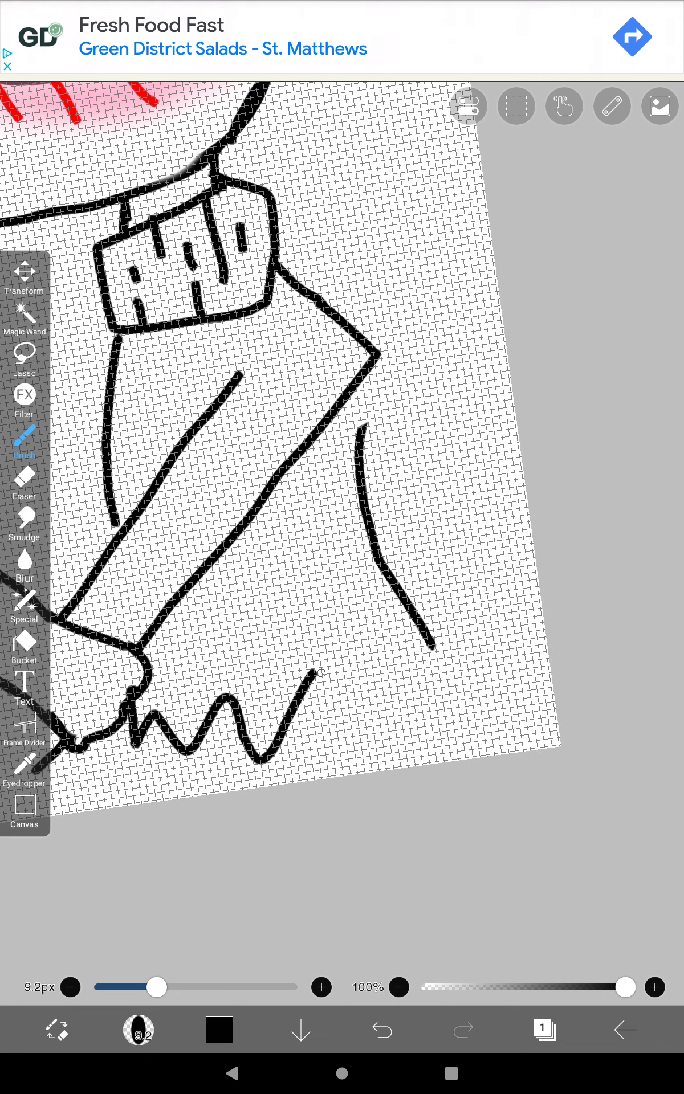
{"action": "left_click_drag", "start_coordinate": [444, 668], "coordinate": [433, 645]}
{"action": "scroll", "coordinate": [393, 598], "scroll_direction": "up", "scroll_amount": 5}
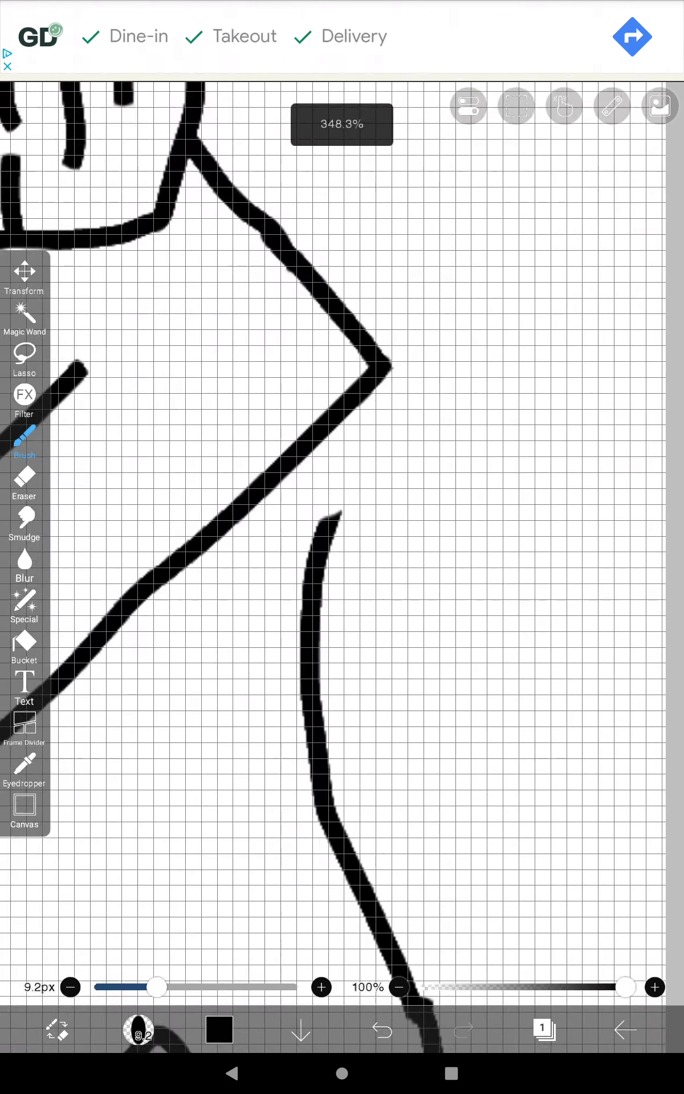
{"action": "mouse_move", "coordinate": [314, 547]}
{"action": "left_mouse_down"}
{"action": "mouse_move", "coordinate": [330, 498]}
{"action": "mouse_move", "coordinate": [336, 422]}
{"action": "left_mouse_up"}
{"action": "scroll", "coordinate": [343, 556], "scroll_direction": "down", "scroll_amount": 5}
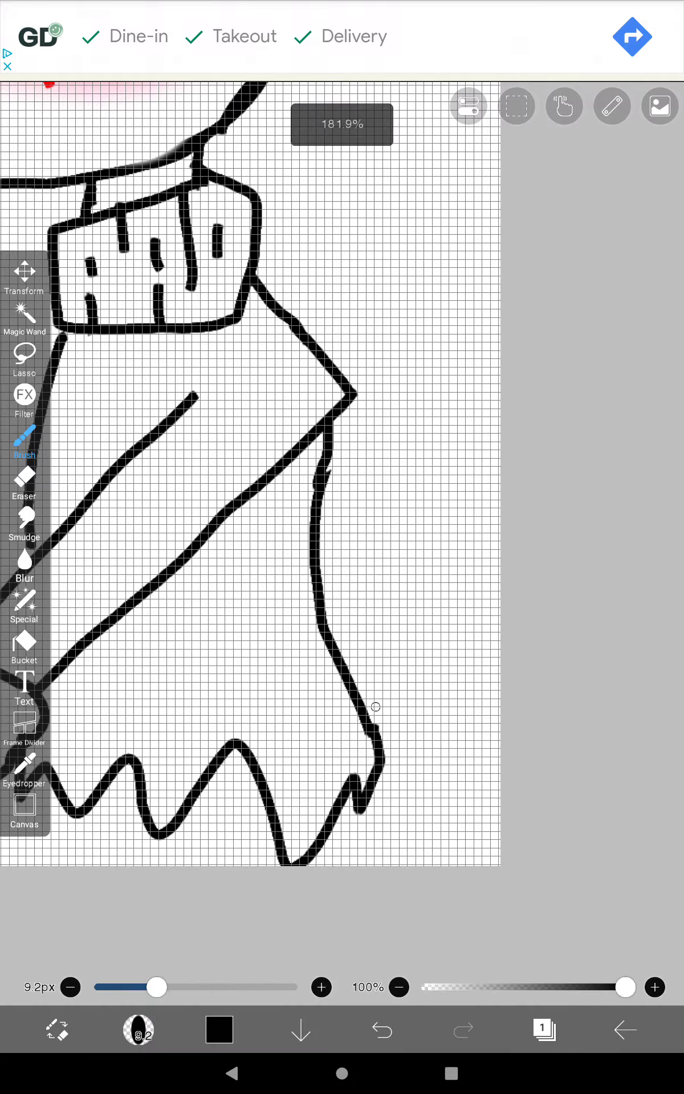
{"action": "scroll", "coordinate": [343, 555], "scroll_direction": "down", "scroll_amount": 5}
{"action": "scroll", "coordinate": [342, 556], "scroll_direction": "down", "scroll_amount": 3}
{"action": "scroll", "coordinate": [342, 513], "scroll_direction": "up", "scroll_amount": 2}
{"action": "scroll", "coordinate": [342, 513], "scroll_direction": "up", "scroll_amount": 2}
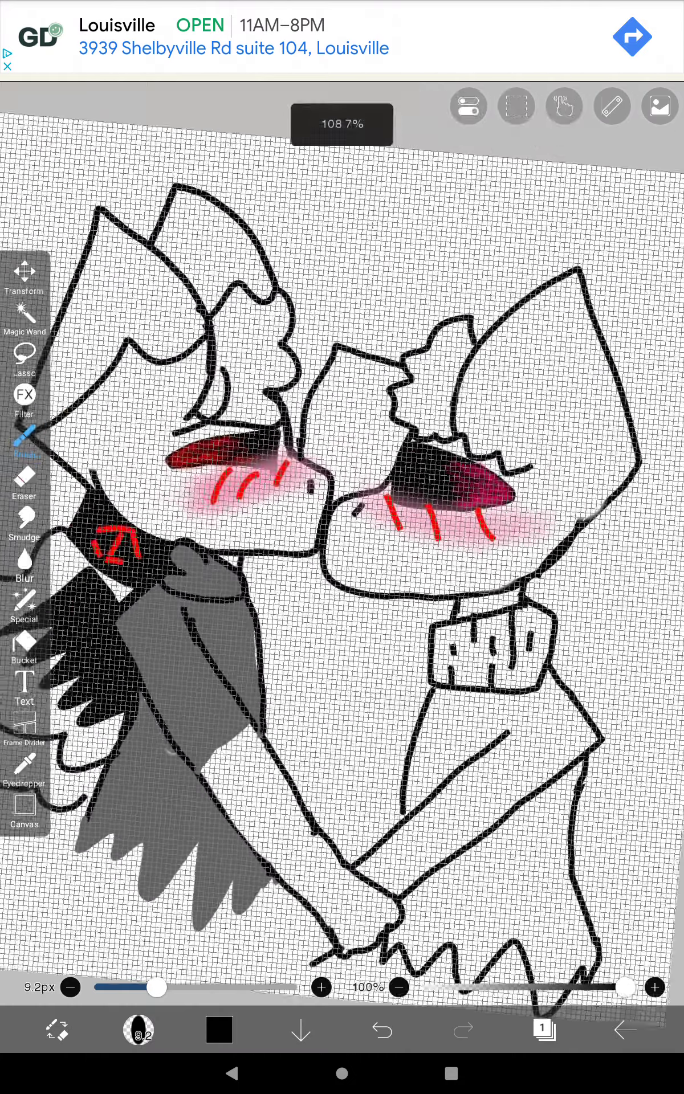
{"action": "scroll", "coordinate": [342, 514], "scroll_direction": "up", "scroll_amount": 4}
{"action": "scroll", "coordinate": [341, 513], "scroll_direction": "down", "scroll_amount": 3}
{"action": "scroll", "coordinate": [342, 513], "scroll_direction": "down", "scroll_amount": 1}
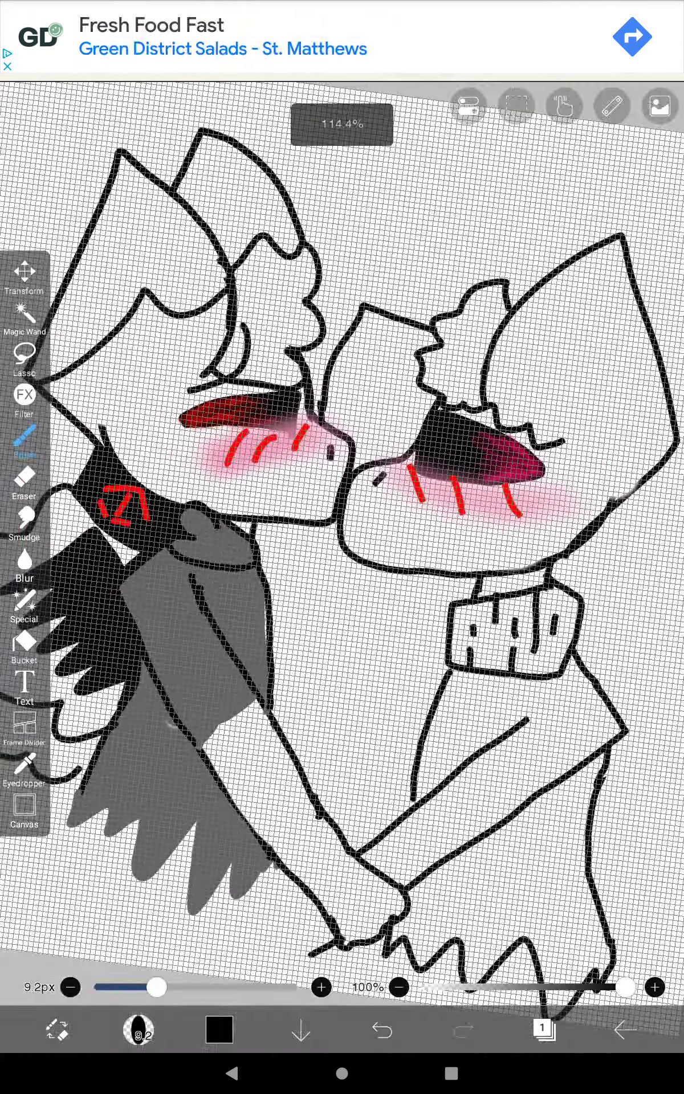
{"action": "scroll", "coordinate": [342, 513], "scroll_direction": "down", "scroll_amount": 3}
{"action": "scroll", "coordinate": [341, 513], "scroll_direction": "down", "scroll_amount": 1}
{"action": "scroll", "coordinate": [342, 514], "scroll_direction": "up", "scroll_amount": 2}
{"action": "scroll", "coordinate": [342, 513], "scroll_direction": "up", "scroll_amount": 1}
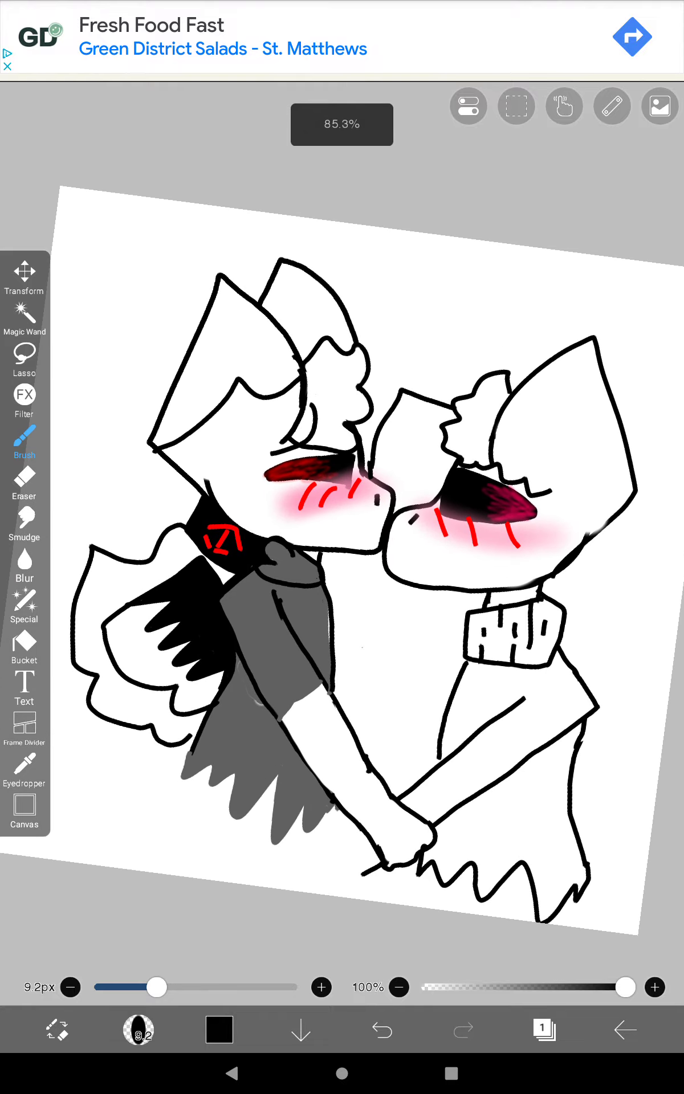
{"action": "scroll", "coordinate": [342, 513], "scroll_direction": "up", "scroll_amount": 1}
{"action": "scroll", "coordinate": [342, 513], "scroll_direction": "up", "scroll_amount": 1}
{"action": "scroll", "coordinate": [342, 513], "scroll_direction": "down", "scroll_amount": 2}
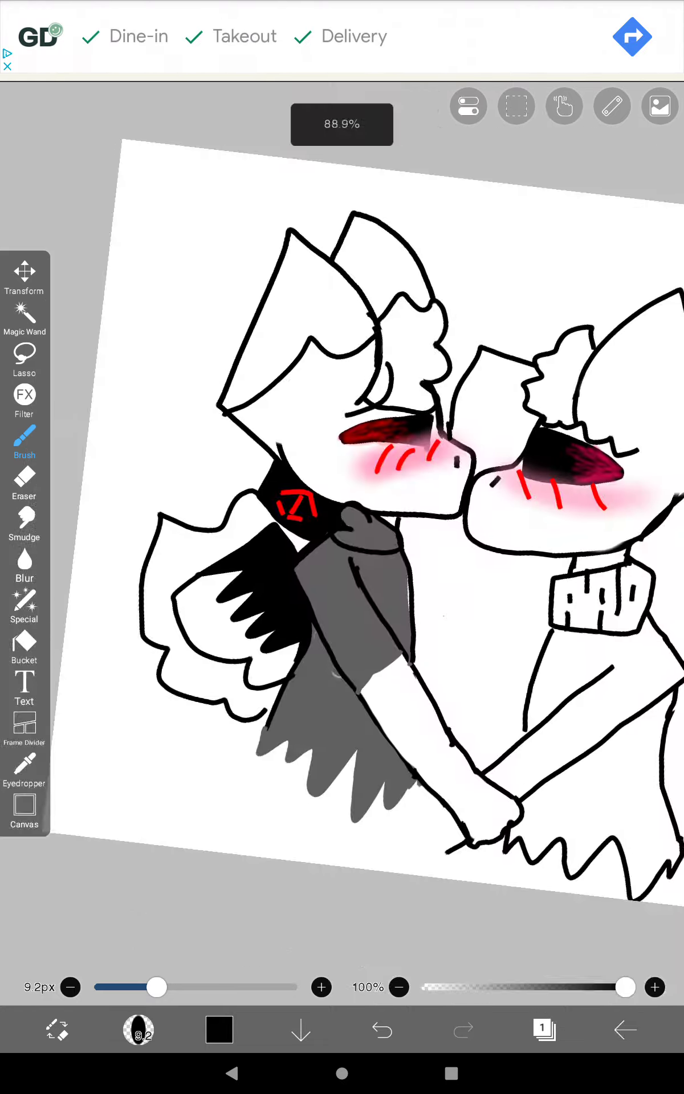
{"action": "scroll", "coordinate": [343, 513], "scroll_direction": "down", "scroll_amount": 3}
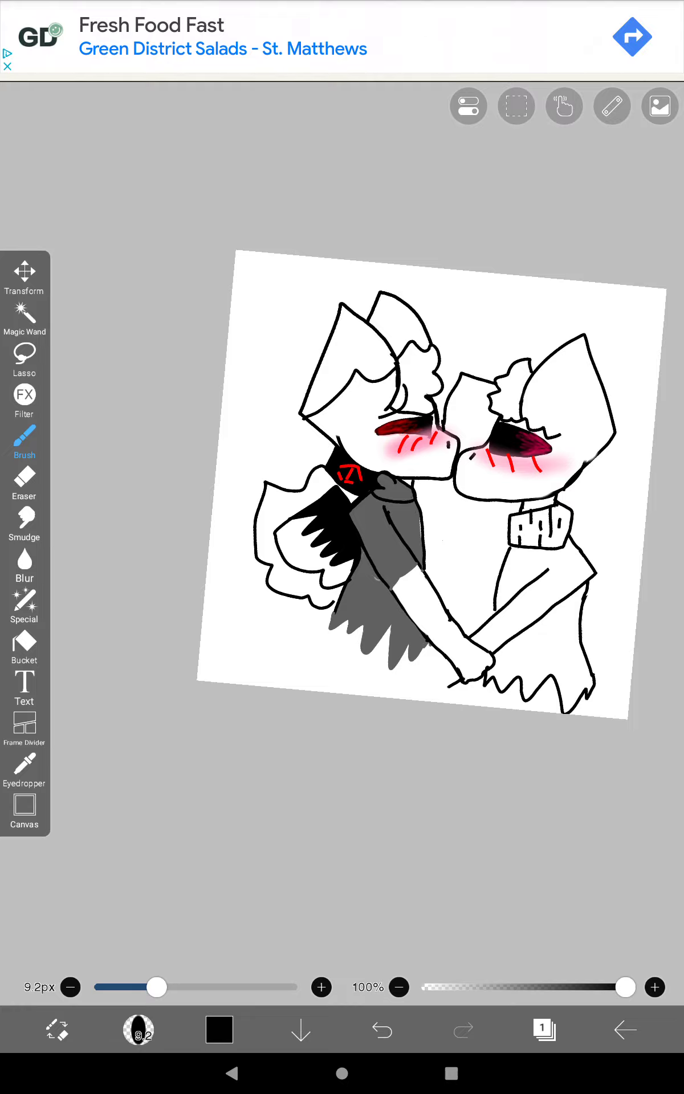
{"action": "scroll", "coordinate": [432, 483], "scroll_direction": "down", "scroll_amount": 5}
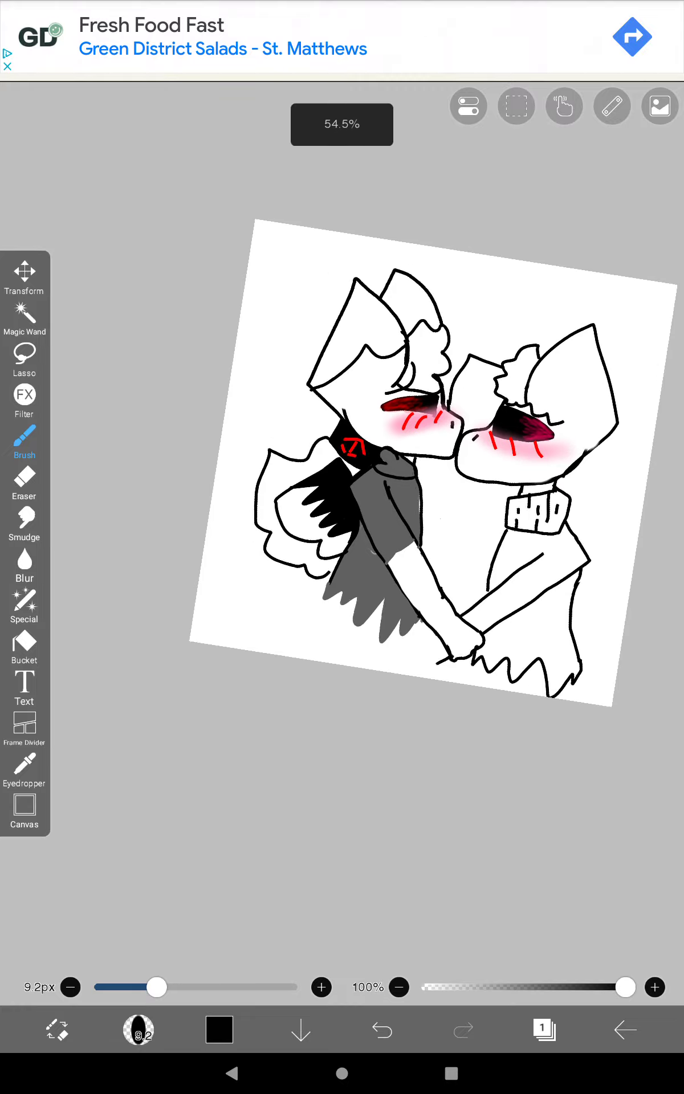
{"action": "scroll", "coordinate": [368, 555], "scroll_direction": "down", "scroll_amount": 3}
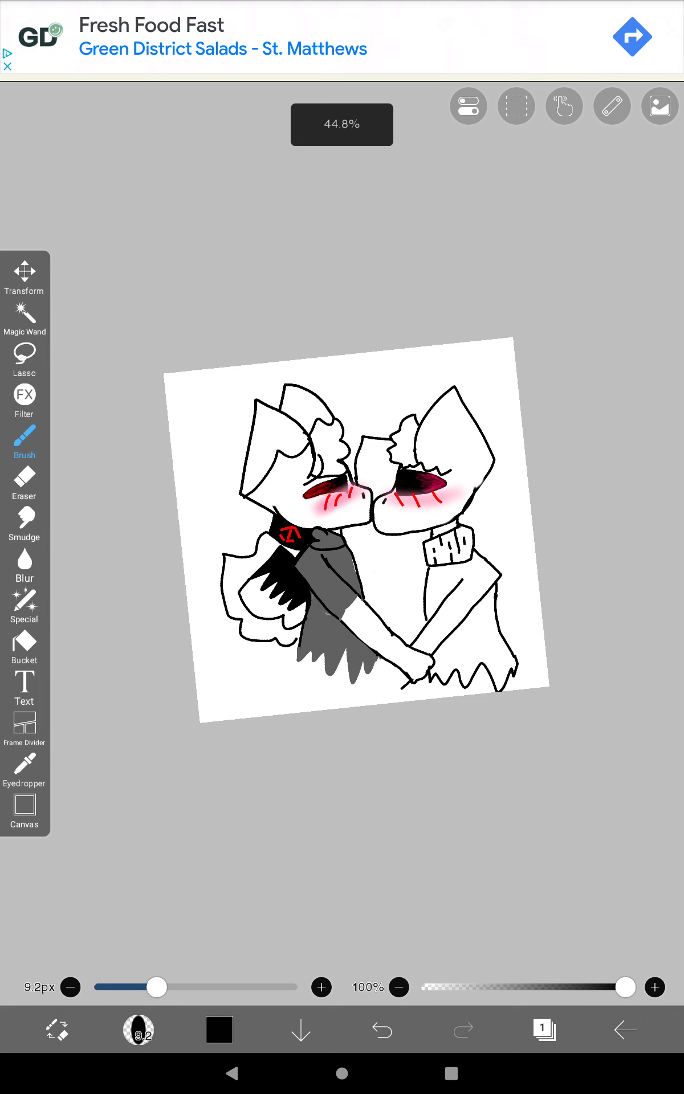
{"action": "scroll", "coordinate": [367, 555], "scroll_direction": "up", "scroll_amount": 2}
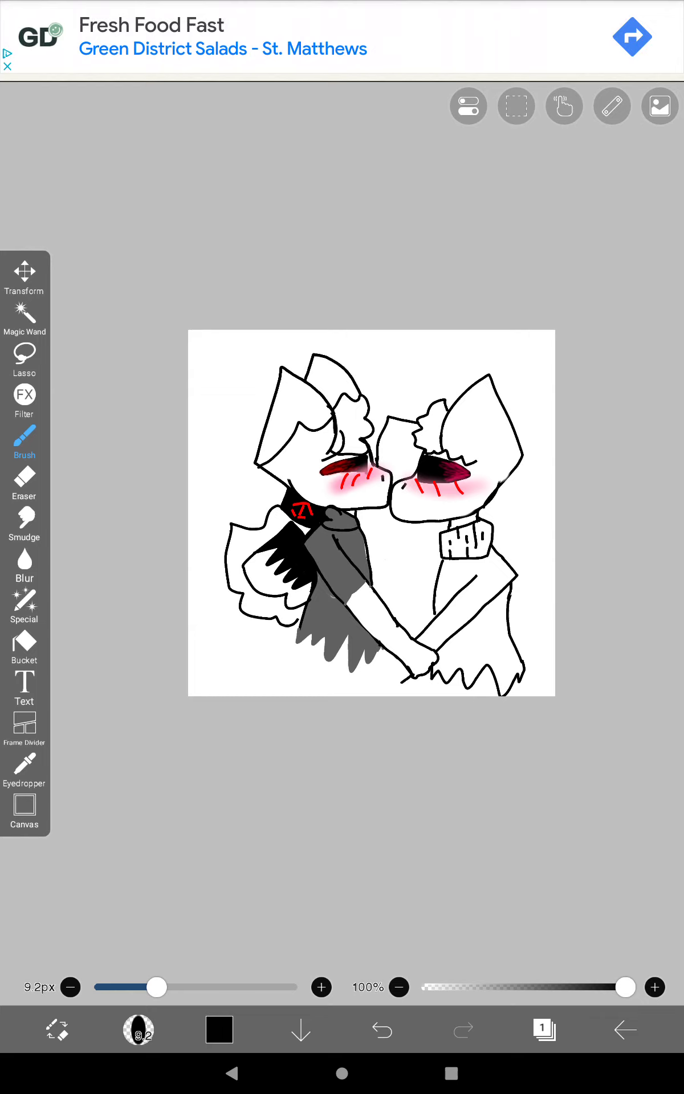
{"action": "scroll", "coordinate": [371, 513], "scroll_direction": "up", "scroll_amount": 5}
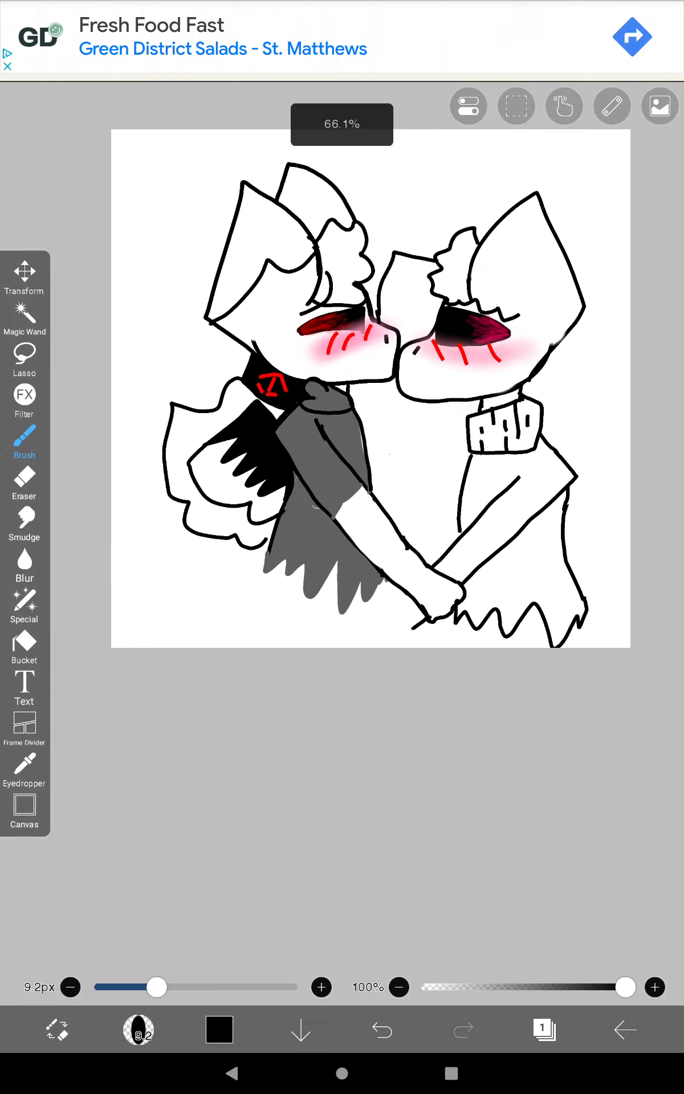
{"action": "scroll", "coordinate": [341, 478], "scroll_direction": "down", "scroll_amount": 3}
{"action": "scroll", "coordinate": [291, 427], "scroll_direction": "down", "scroll_amount": 2}
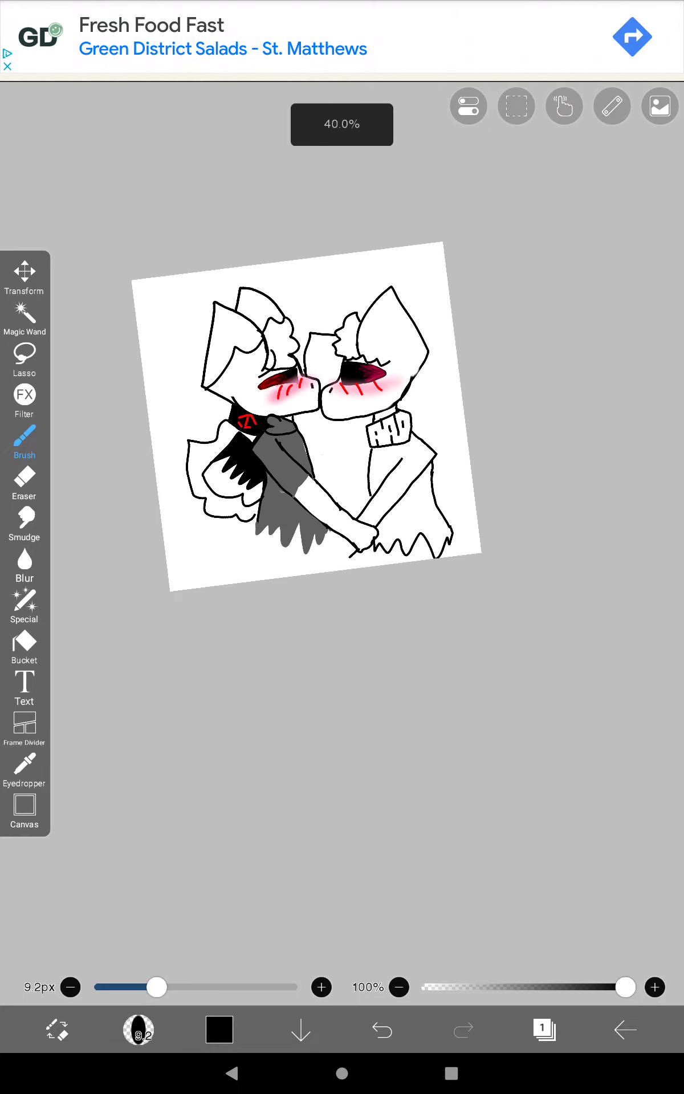
{"action": "scroll", "coordinate": [342, 479], "scroll_direction": "up", "scroll_amount": 3}
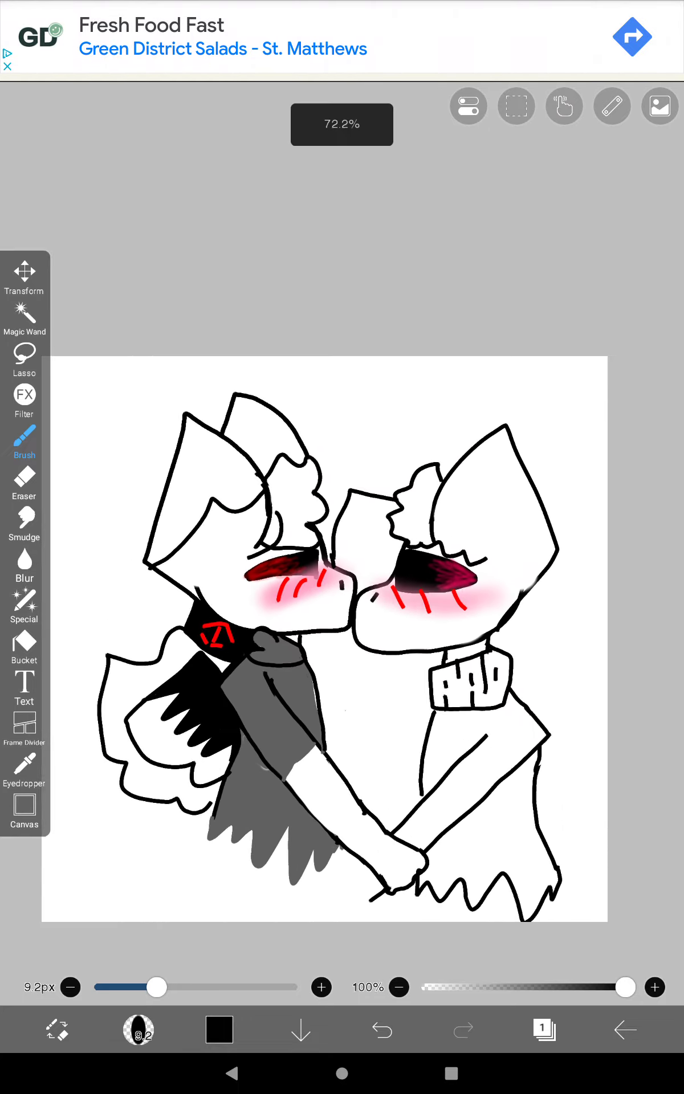
{"action": "scroll", "coordinate": [342, 556], "scroll_direction": "down", "scroll_amount": 3}
{"action": "scroll", "coordinate": [333, 521], "scroll_direction": "down", "scroll_amount": 2}
{"action": "scroll", "coordinate": [308, 599], "scroll_direction": "up", "scroll_amount": 4}
{"action": "scroll", "coordinate": [343, 598], "scroll_direction": "up", "scroll_amount": 2}
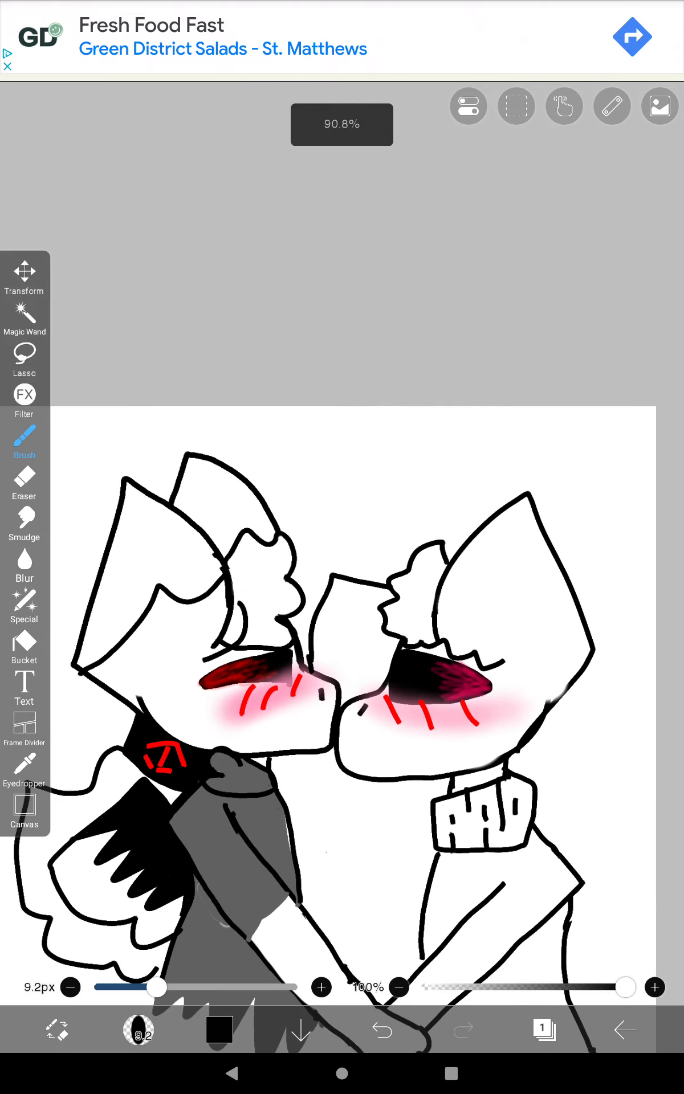
{"action": "scroll", "coordinate": [343, 598], "scroll_direction": "up", "scroll_amount": 2}
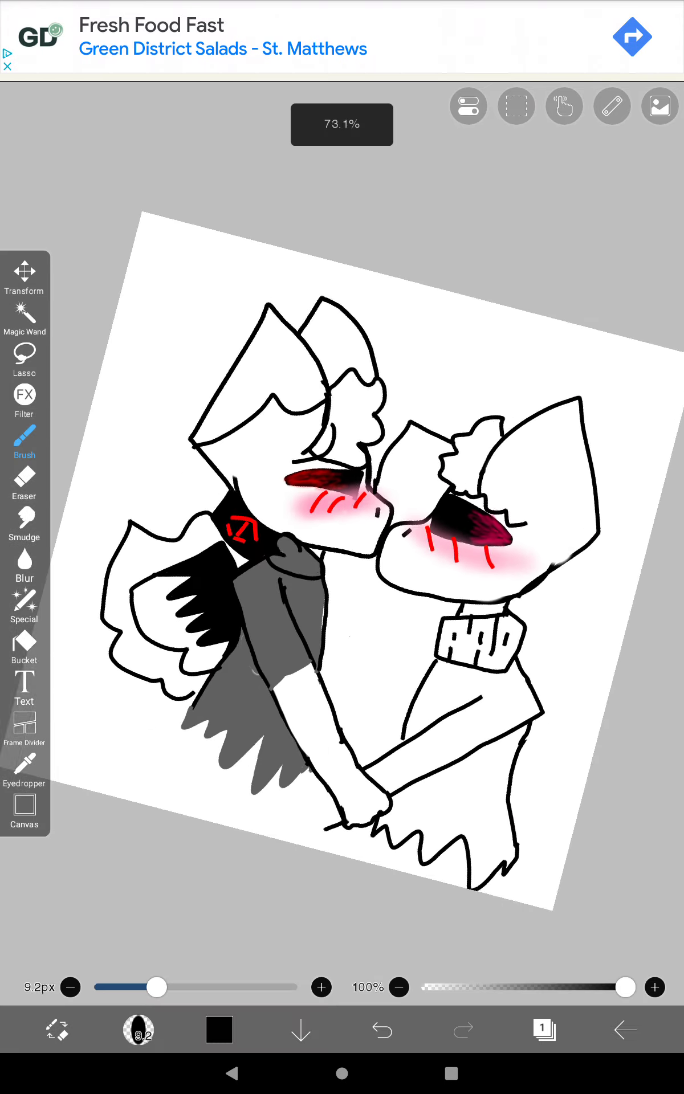
{"action": "scroll", "coordinate": [341, 512], "scroll_direction": "up", "scroll_amount": 3}
{"action": "scroll", "coordinate": [342, 428], "scroll_direction": "up", "scroll_amount": 2}
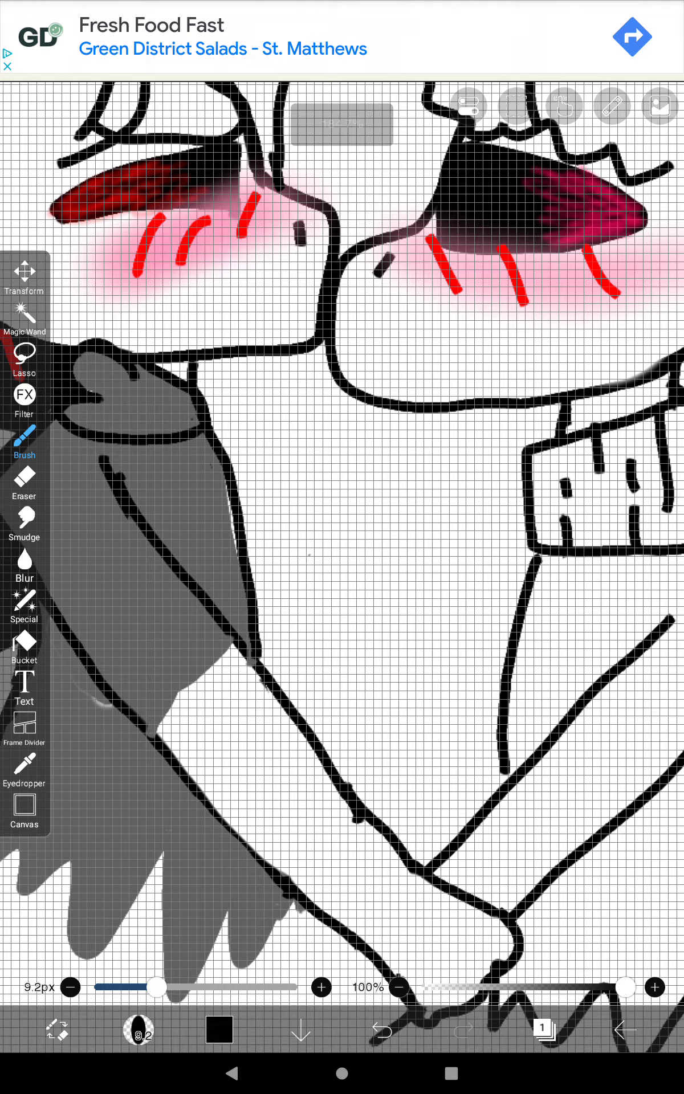
- Draw a wavy black stroke down the left character's torso and review the view
{"action": "left_click_drag", "start_coordinate": [203, 411], "coordinate": [294, 523]}
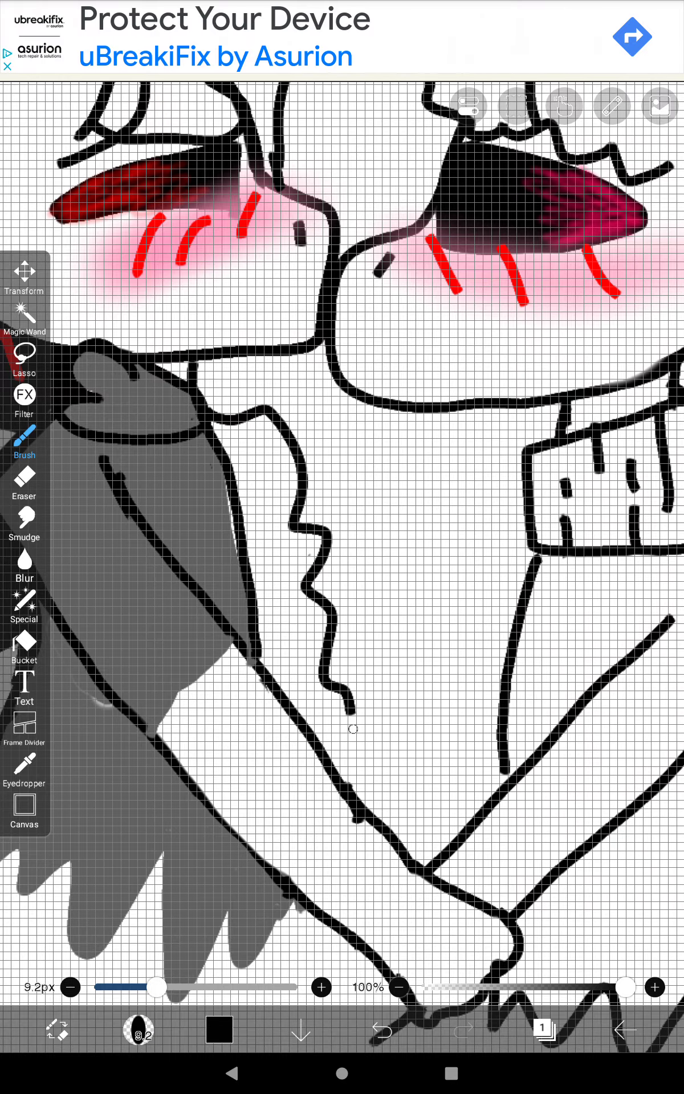
{"action": "scroll", "coordinate": [342, 564], "scroll_direction": "down", "scroll_amount": 3}
{"action": "scroll", "coordinate": [342, 564], "scroll_direction": "down", "scroll_amount": 2}
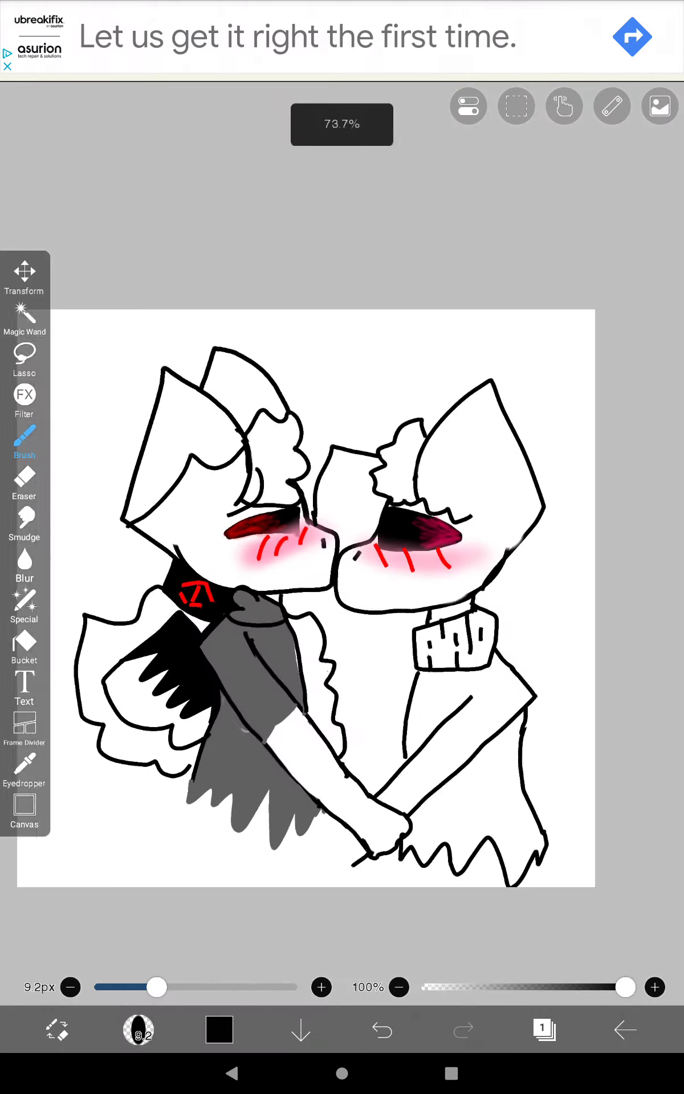
{"action": "scroll", "coordinate": [342, 598], "scroll_direction": "down", "scroll_amount": 1}
{"action": "left_click_drag", "start_coordinate": [342, 4], "coordinate": [342, 103]}
{"action": "mouse_move", "coordinate": [341, 8]}
{"action": "left_mouse_down"}
{"action": "mouse_move", "coordinate": [342, 257]}
{"action": "mouse_move", "coordinate": [342, 35]}
{"action": "left_mouse_up"}
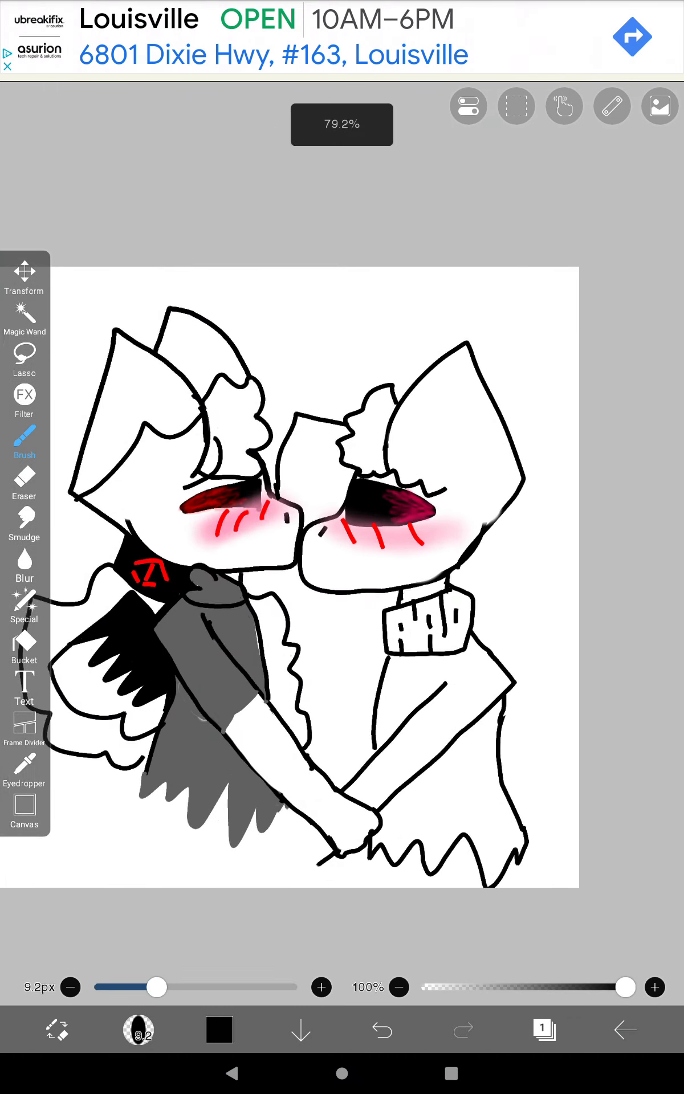
{"action": "scroll", "coordinate": [291, 577], "scroll_direction": "down", "scroll_amount": 5}
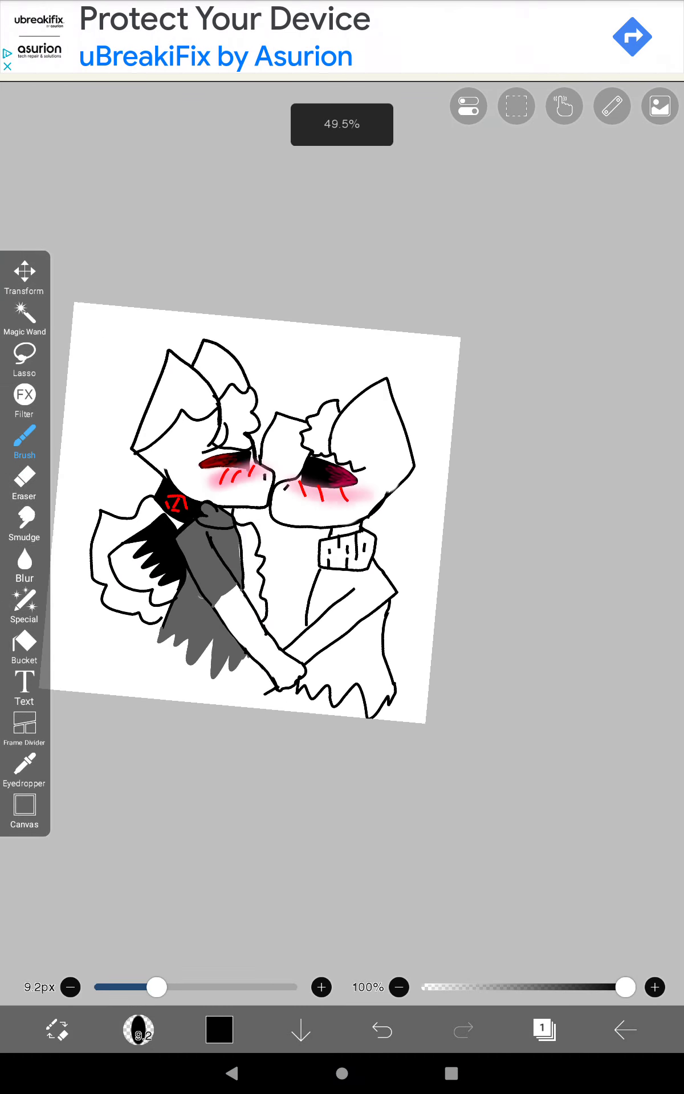
{"action": "scroll", "coordinate": [342, 548], "scroll_direction": "up", "scroll_amount": 5}
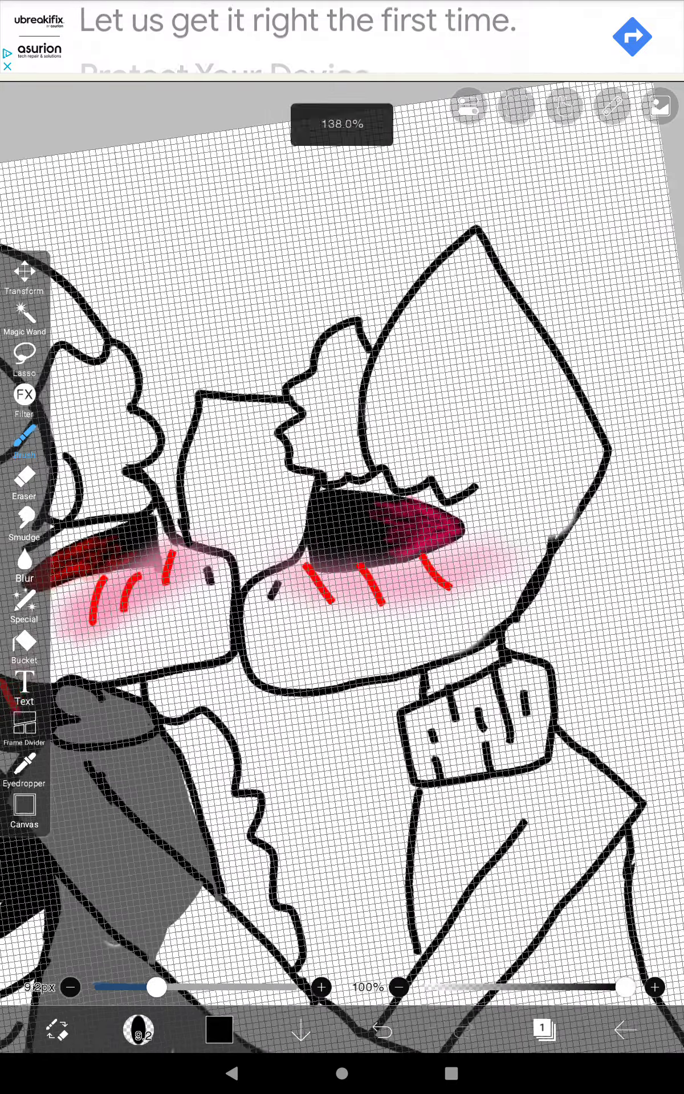
{"action": "scroll", "coordinate": [342, 547], "scroll_direction": "up", "scroll_amount": 2}
{"action": "scroll", "coordinate": [343, 547], "scroll_direction": "down", "scroll_amount": 4}
{"action": "scroll", "coordinate": [342, 598], "scroll_direction": "up", "scroll_amount": 3}
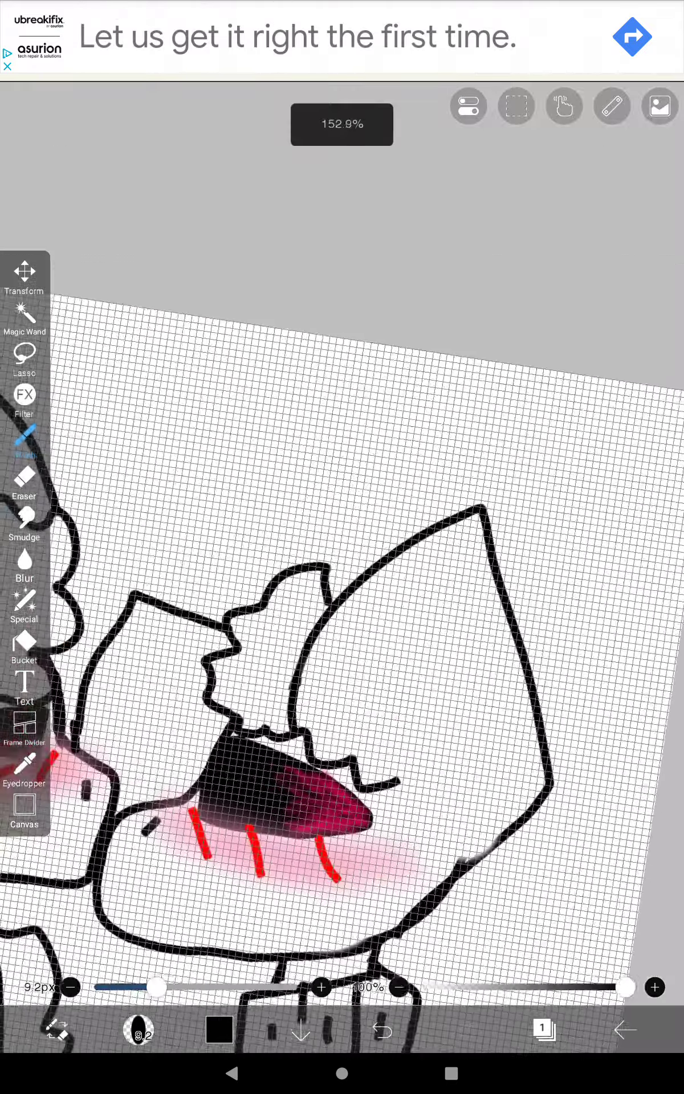
{"action": "scroll", "coordinate": [342, 547], "scroll_direction": "up", "scroll_amount": 1}
{"action": "scroll", "coordinate": [342, 548], "scroll_direction": "down", "scroll_amount": 3}
{"action": "scroll", "coordinate": [342, 547], "scroll_direction": "down", "scroll_amount": 4}
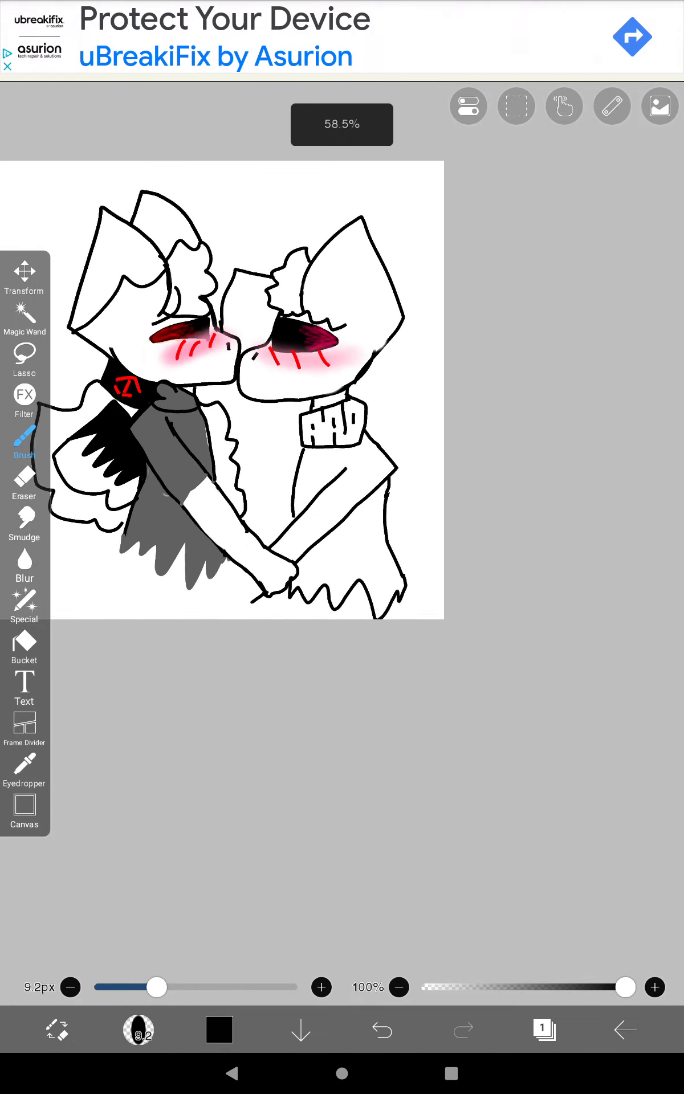
{"action": "scroll", "coordinate": [342, 548], "scroll_direction": "up", "scroll_amount": 3}
{"action": "scroll", "coordinate": [342, 547], "scroll_direction": "up", "scroll_amount": 3}
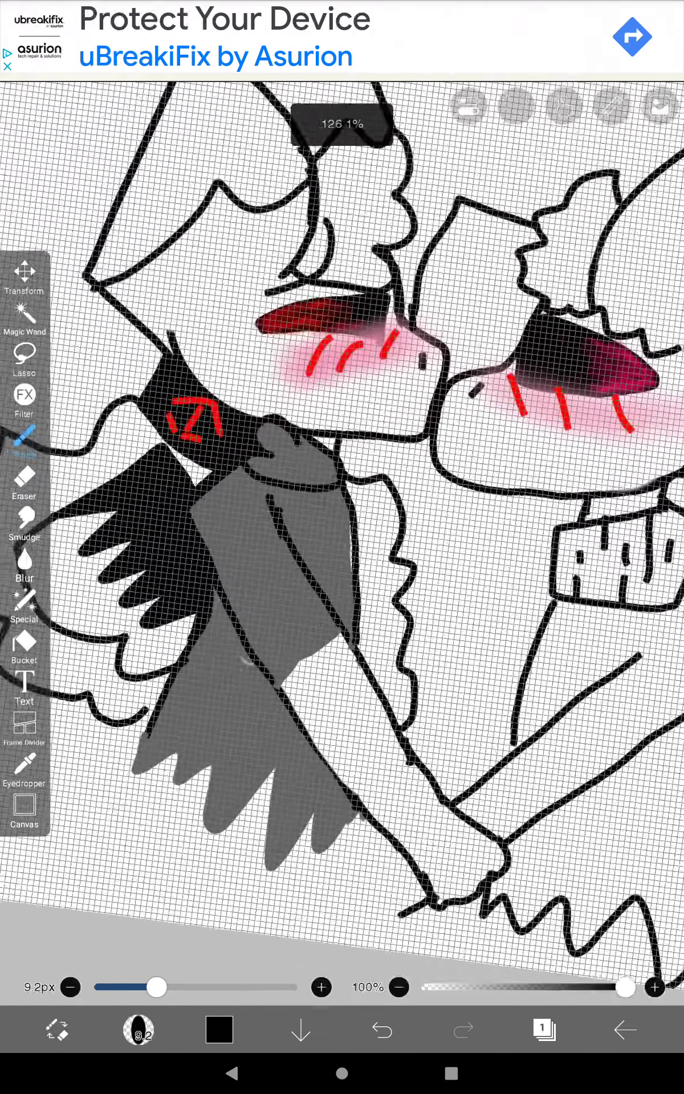
{"action": "scroll", "coordinate": [342, 547], "scroll_direction": "down", "scroll_amount": 1}
{"action": "scroll", "coordinate": [341, 548], "scroll_direction": "up", "scroll_amount": 3}
{"action": "scroll", "coordinate": [342, 548], "scroll_direction": "up", "scroll_amount": 3}
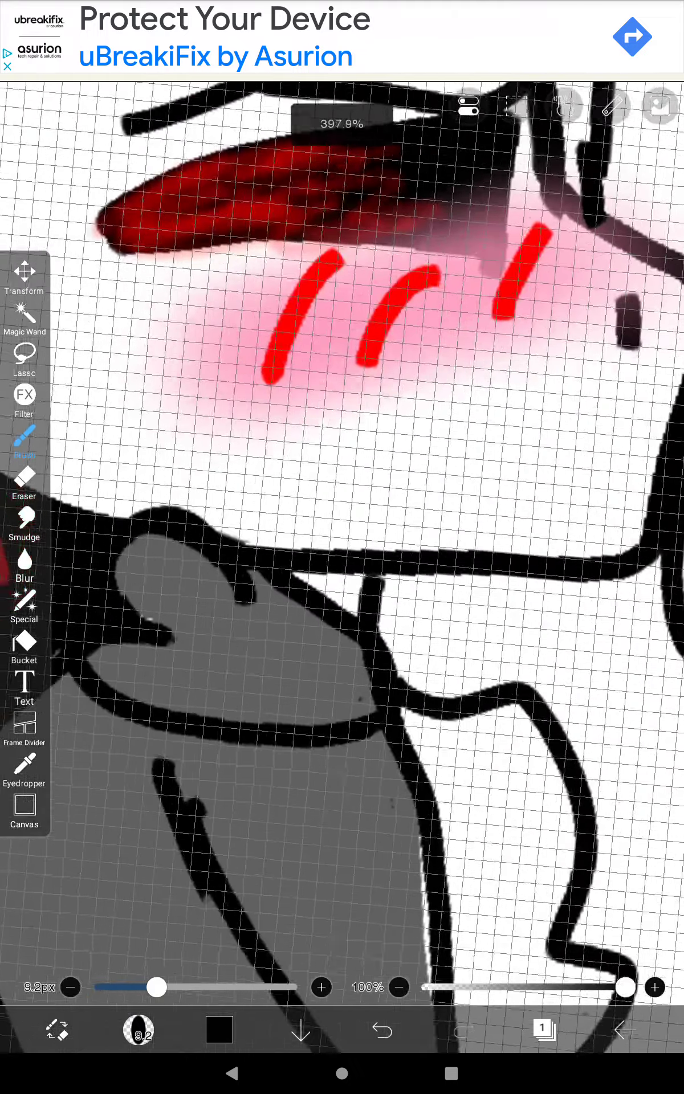
- Select the Bucket, undo an unwanted collar fill, and check the fill settings
{"action": "left_click", "coordinate": [24, 645]}
{"action": "scroll", "coordinate": [342, 547], "scroll_direction": "down", "scroll_amount": 1}
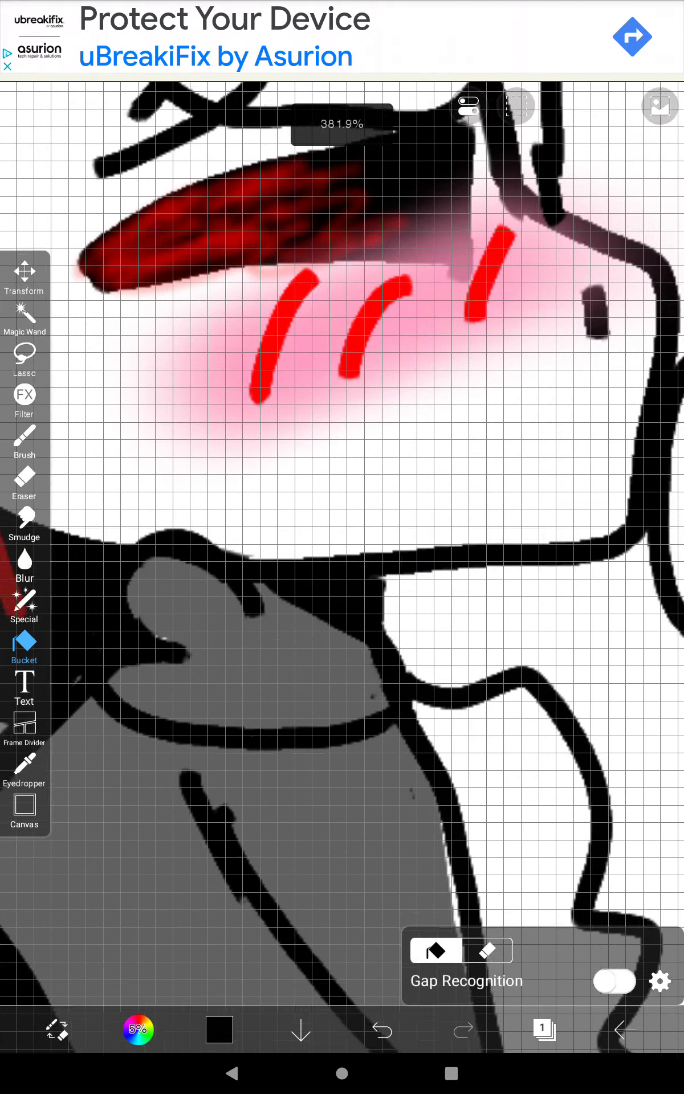
{"action": "scroll", "coordinate": [342, 547], "scroll_direction": "down", "scroll_amount": 5}
{"action": "scroll", "coordinate": [343, 548], "scroll_direction": "down", "scroll_amount": 2}
{"action": "left_click", "coordinate": [513, 550]}
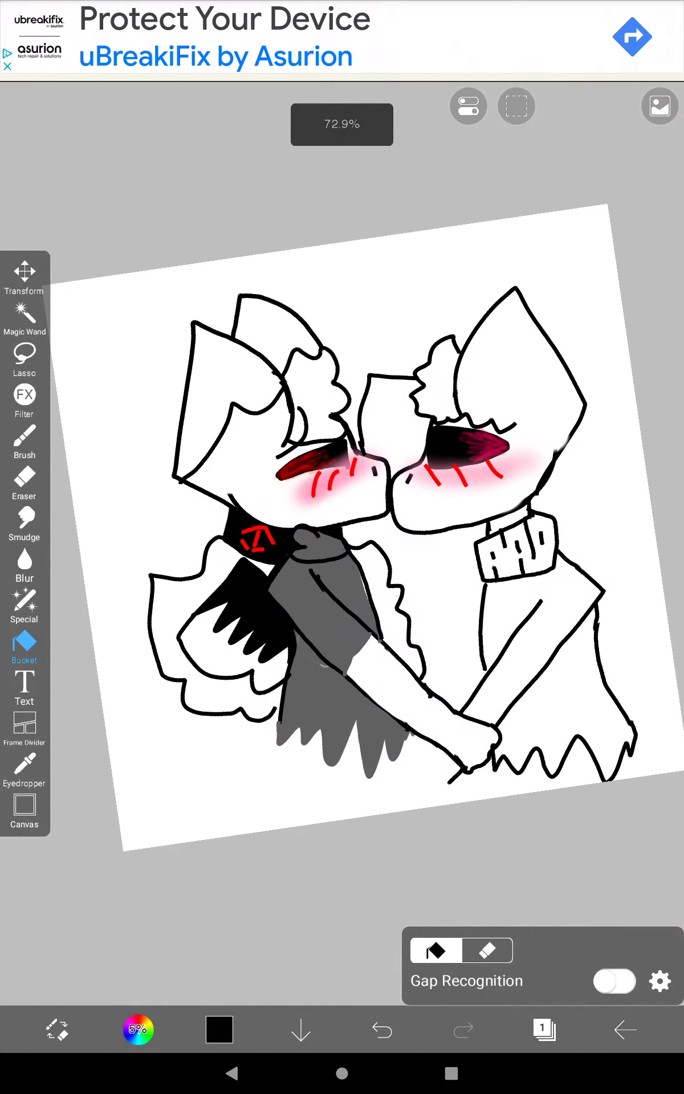
{"action": "key", "text": "ctrl+z"}
{"action": "scroll", "coordinate": [342, 547], "scroll_direction": "up", "scroll_amount": 3}
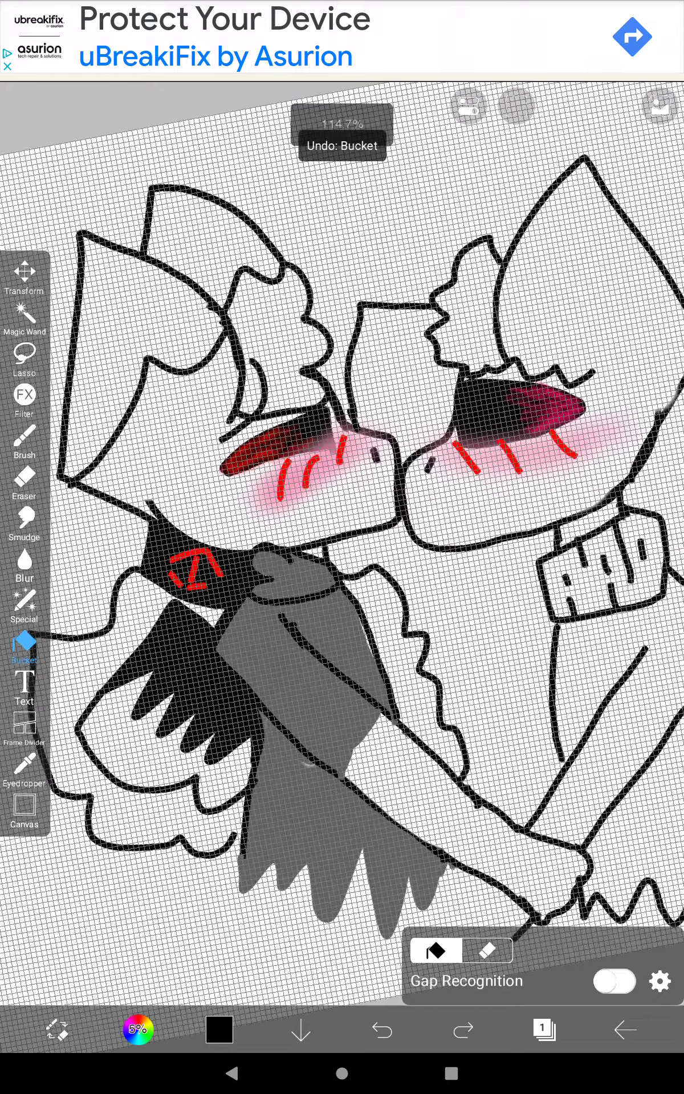
{"action": "scroll", "coordinate": [342, 547], "scroll_direction": "down", "scroll_amount": 2}
{"action": "scroll", "coordinate": [342, 548], "scroll_direction": "down", "scroll_amount": 1}
{"action": "scroll", "coordinate": [342, 546], "scroll_direction": "up", "scroll_amount": 1}
{"action": "scroll", "coordinate": [342, 547], "scroll_direction": "up", "scroll_amount": 2}
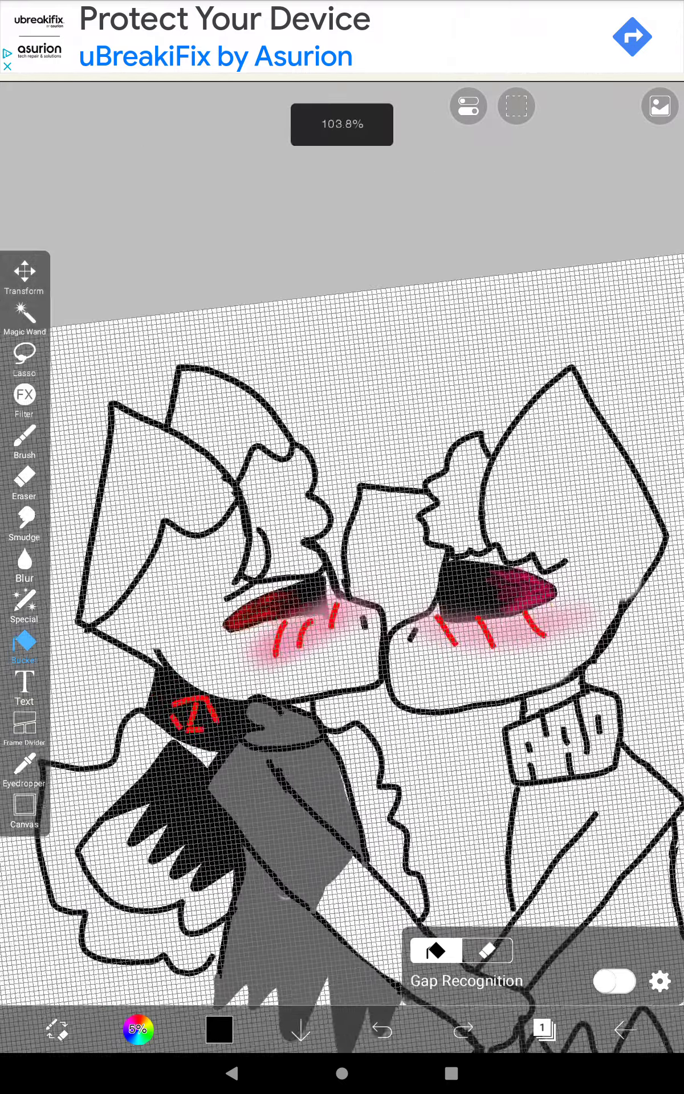
{"action": "scroll", "coordinate": [343, 547], "scroll_direction": "down", "scroll_amount": 4}
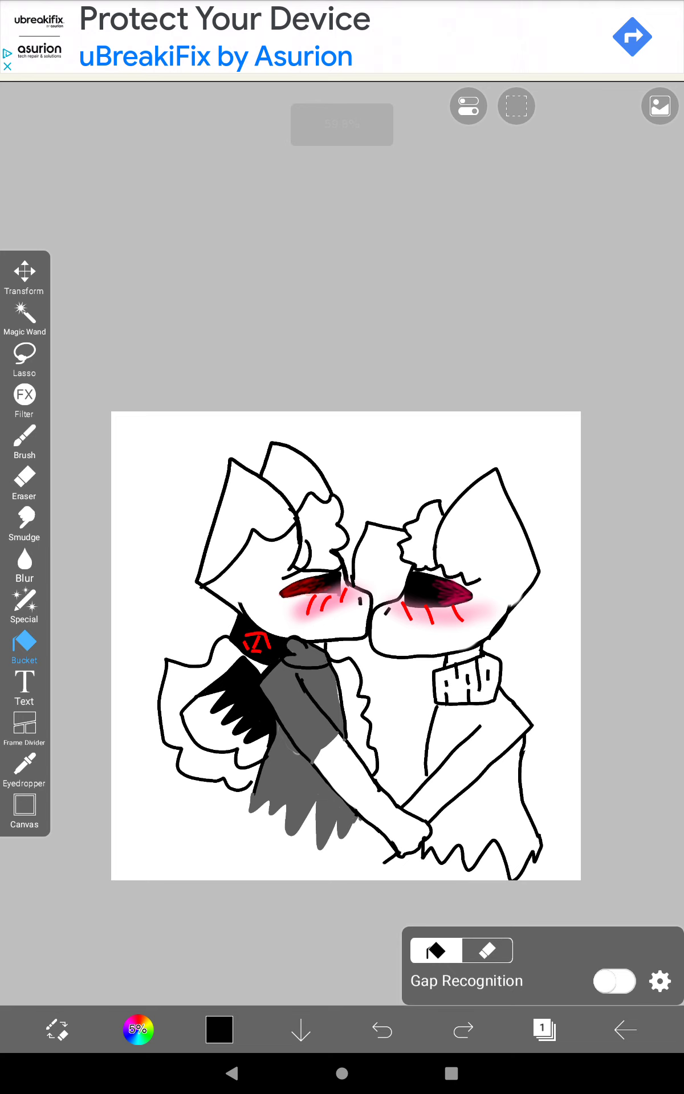
{"action": "left_click", "coordinate": [659, 981]}
{"action": "left_click", "coordinate": [257, 256]}
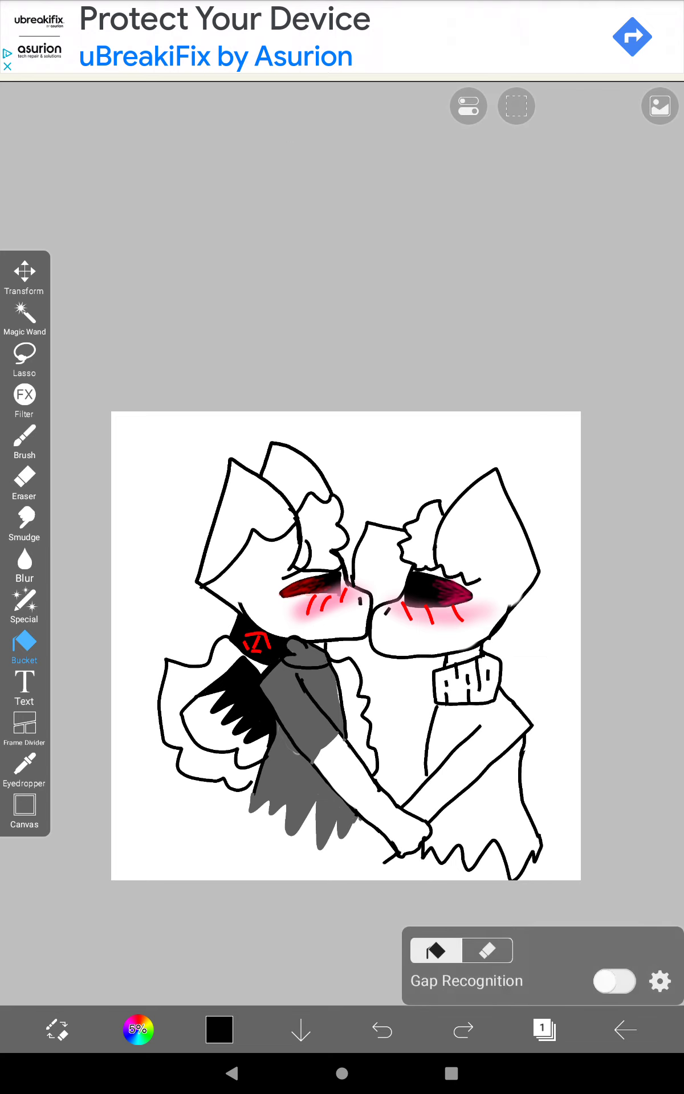
{"action": "left_click", "coordinate": [659, 981]}
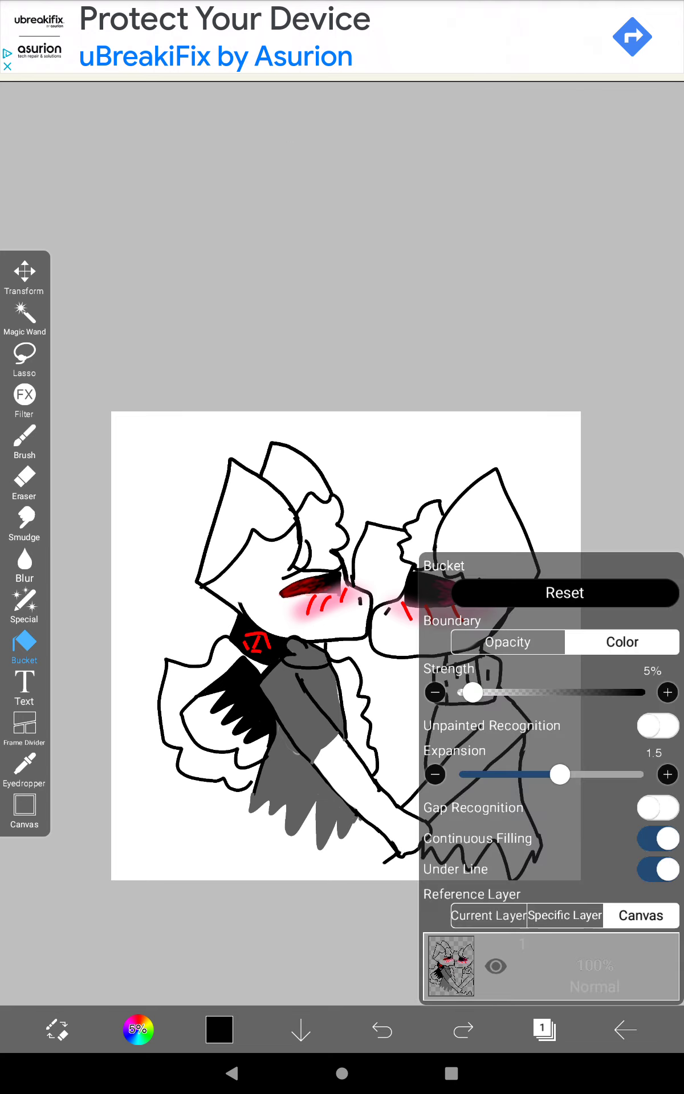
{"action": "left_click", "coordinate": [257, 256]}
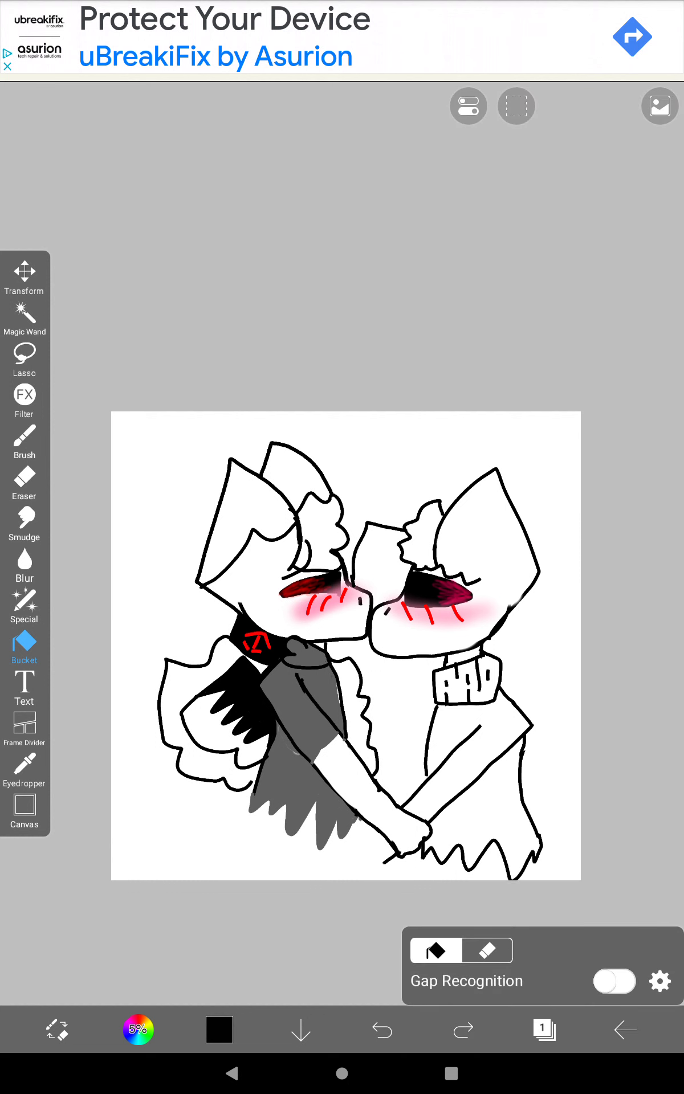
- Pick a pale cream yellow in the colour chooser
{"action": "left_click", "coordinate": [219, 1030]}
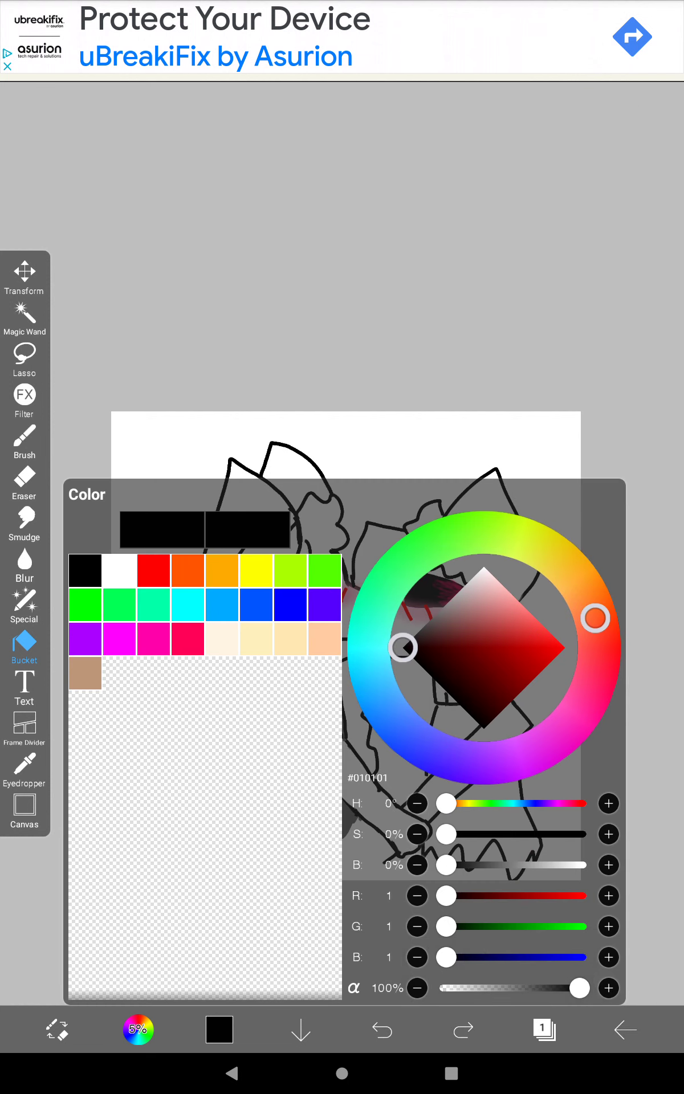
{"action": "left_click", "coordinate": [547, 630]}
{"action": "left_click", "coordinate": [562, 562]}
{"action": "left_click", "coordinate": [516, 598]}
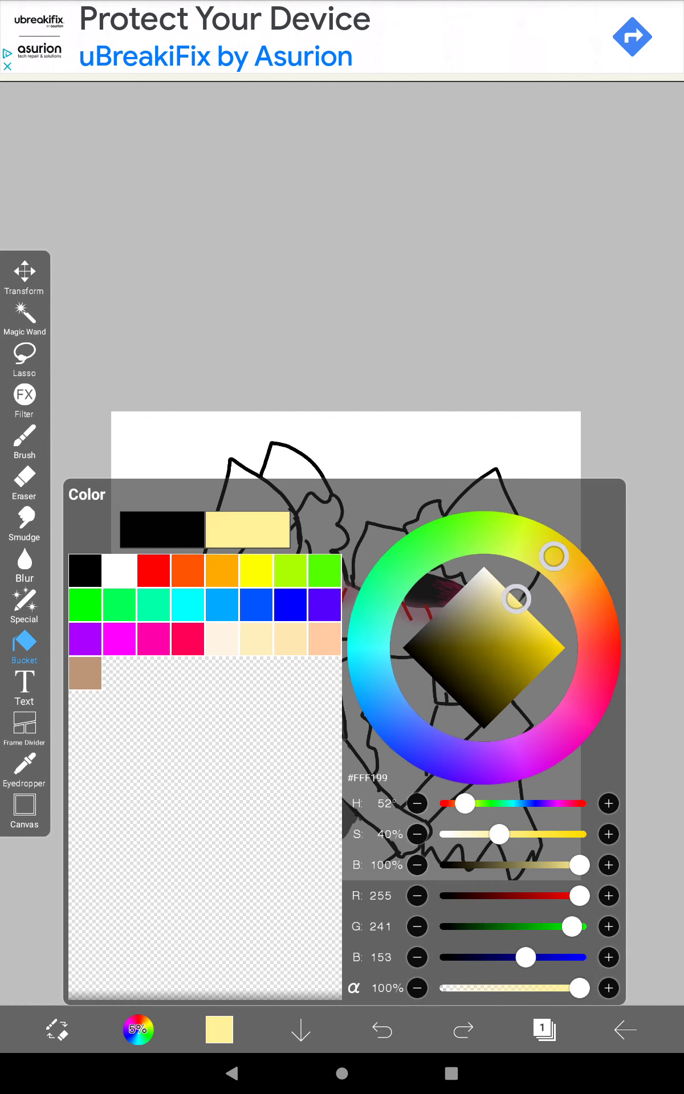
{"action": "left_click", "coordinate": [219, 1029]}
- Fill the left character's hair pale cream, undoing the line-art and background fills
{"action": "left_click", "coordinate": [197, 584]}
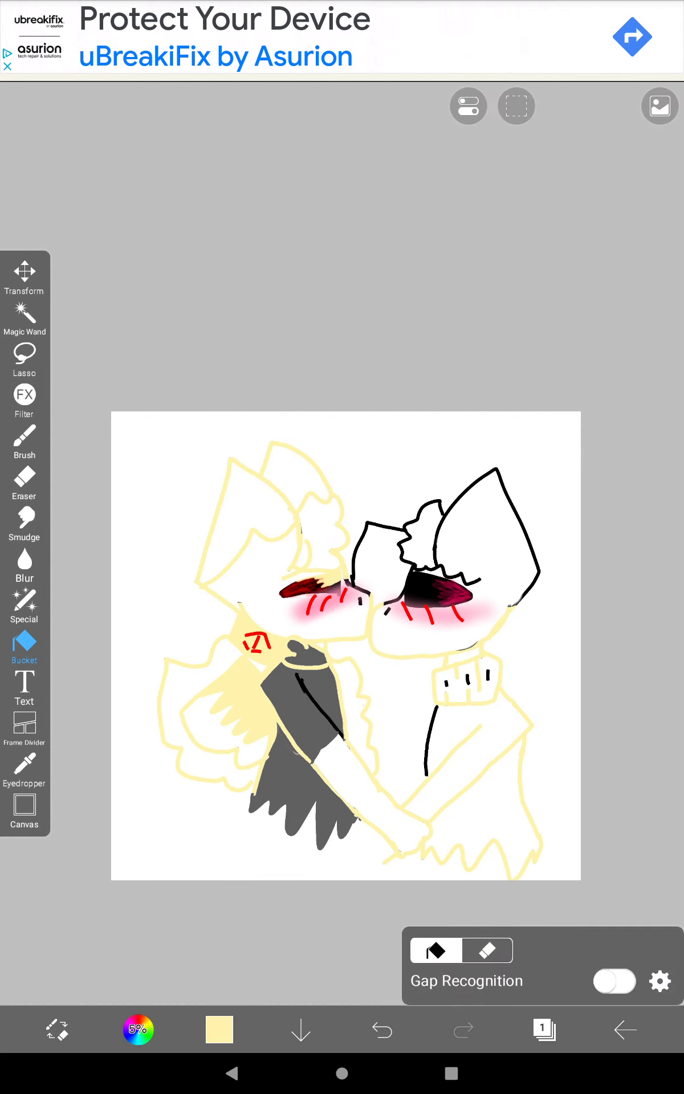
{"action": "key", "text": "ctrl+z"}
{"action": "left_click", "coordinate": [323, 525]}
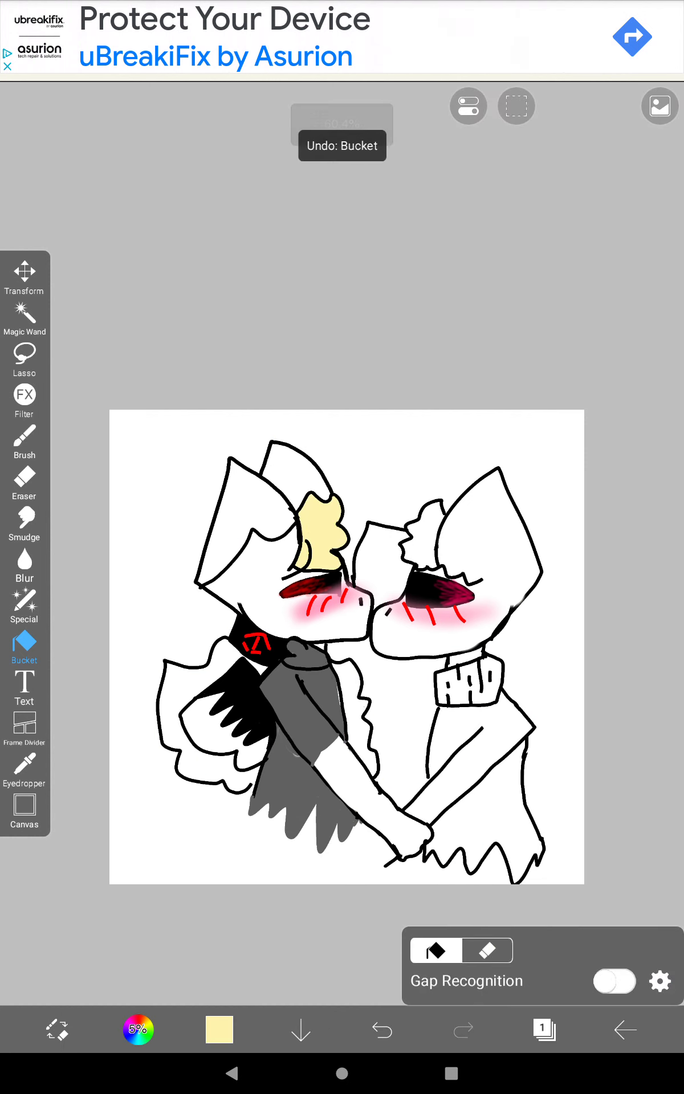
{"action": "left_click", "coordinate": [137, 855]}
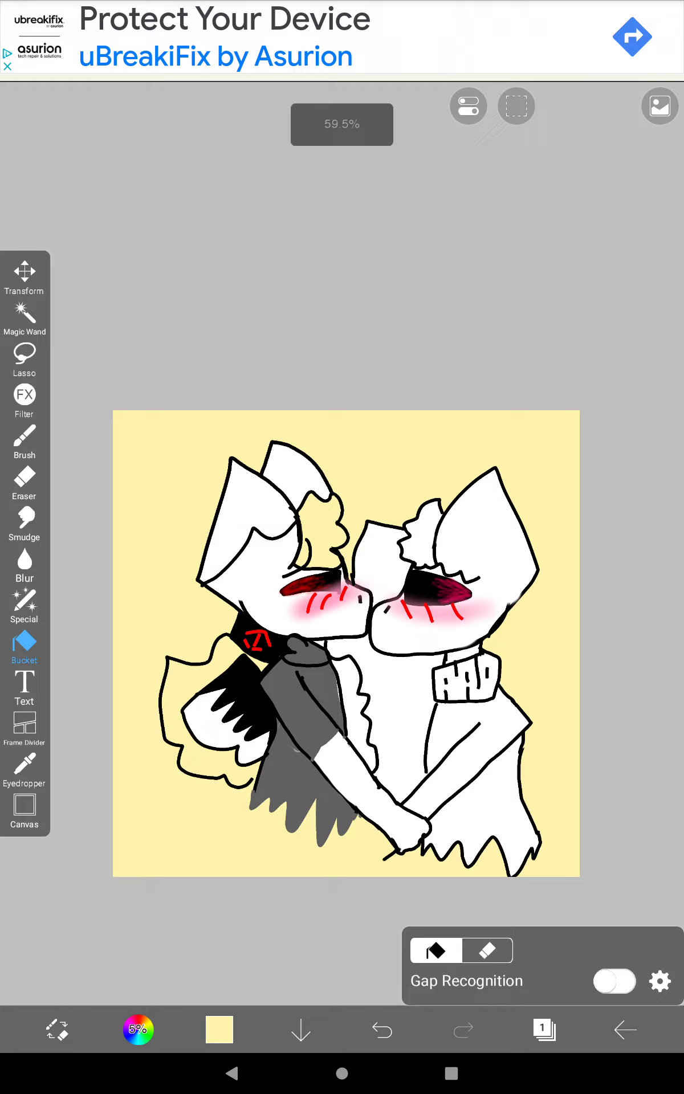
{"action": "scroll", "coordinate": [346, 647], "scroll_direction": "up", "scroll_amount": 3}
{"action": "key", "text": "ctrl+z"}
- Fill the rest of the left character's mane beside the grey body pale yellow
{"action": "left_click", "coordinate": [24, 440]}
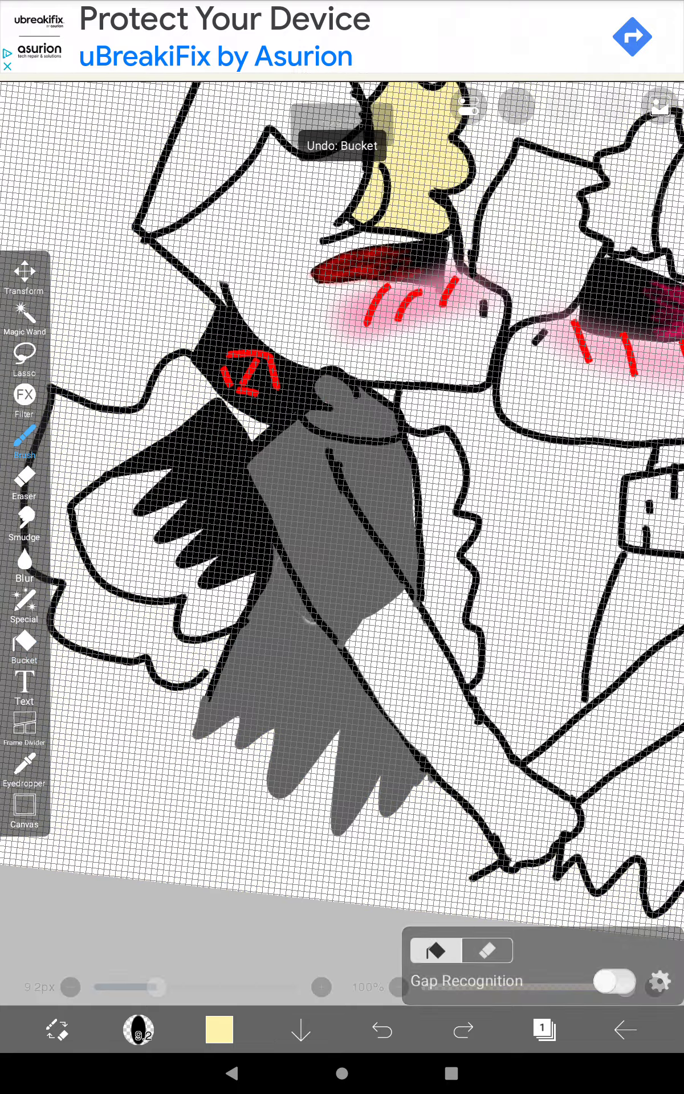
{"action": "scroll", "coordinate": [343, 513], "scroll_direction": "up", "scroll_amount": 3}
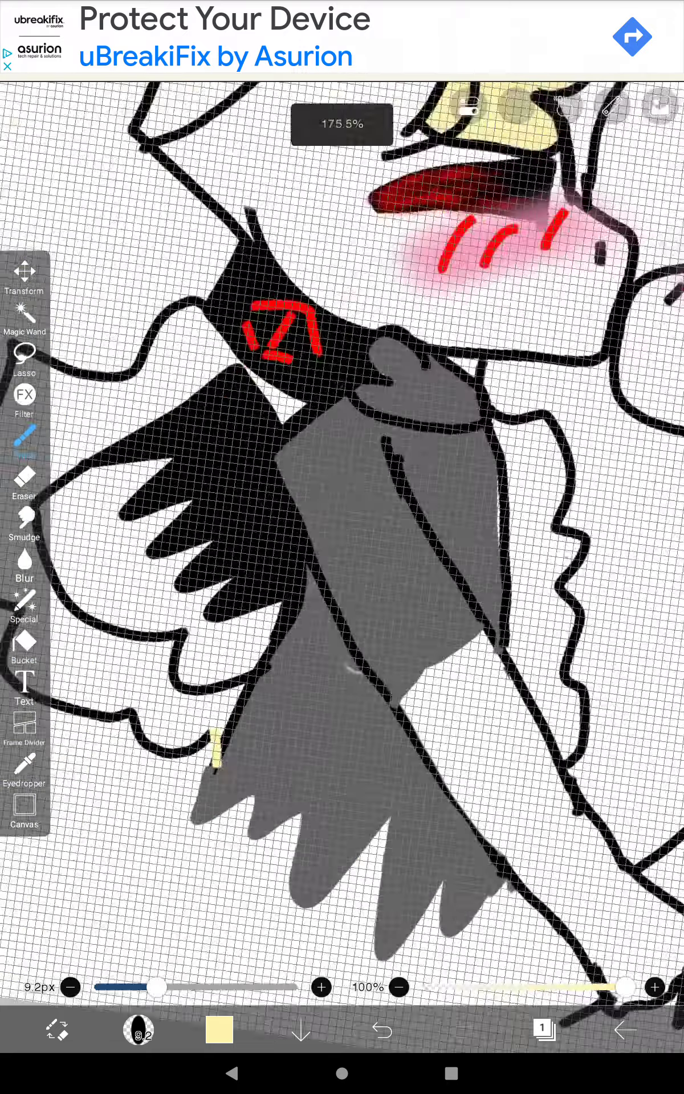
{"action": "left_click", "coordinate": [25, 646]}
{"action": "left_click", "coordinate": [103, 368]}
{"action": "scroll", "coordinate": [341, 547], "scroll_direction": "down", "scroll_amount": 5}
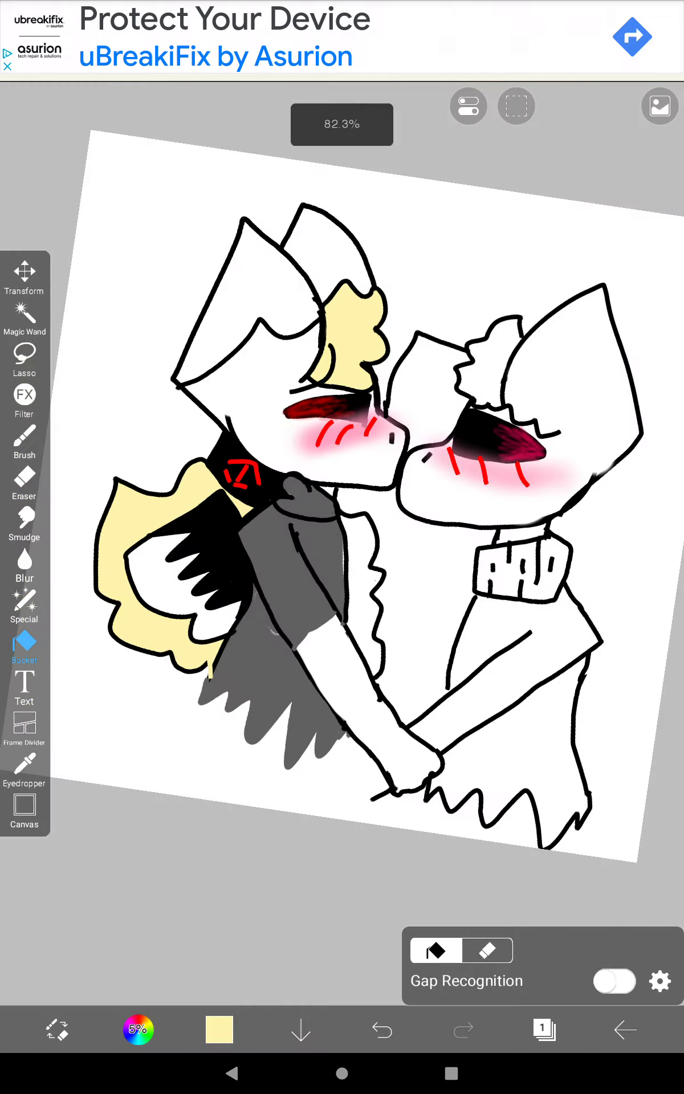
{"action": "scroll", "coordinate": [342, 547], "scroll_direction": "up", "scroll_amount": 3}
{"action": "left_click", "coordinate": [352, 676]}
{"action": "scroll", "coordinate": [342, 547], "scroll_direction": "down", "scroll_amount": 3}
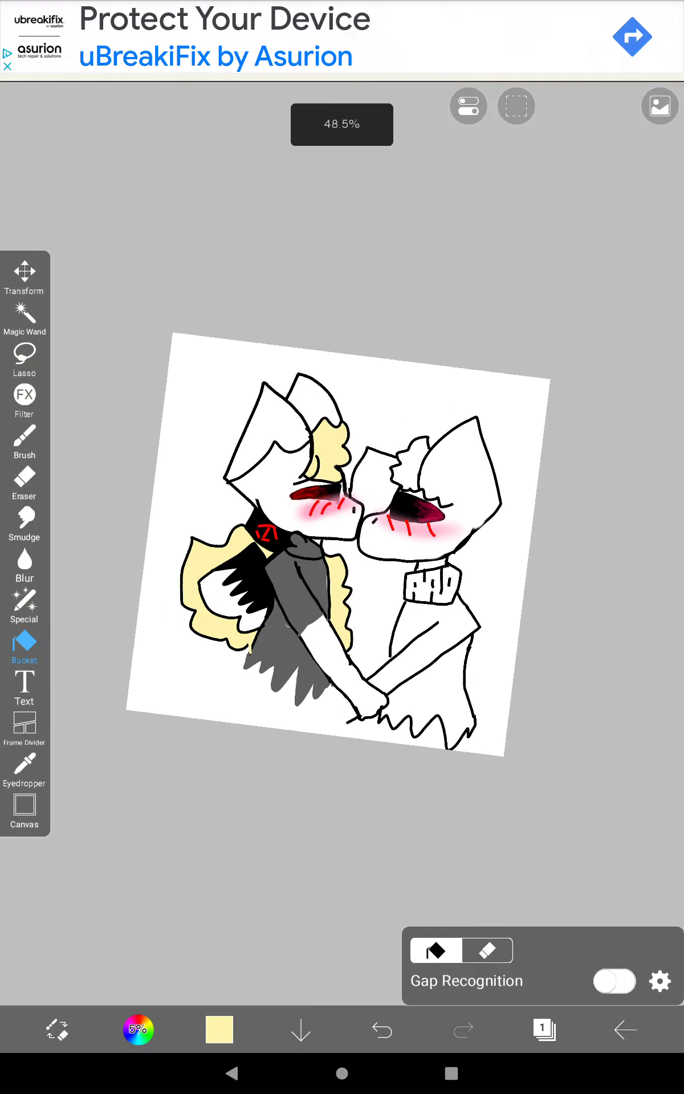
{"action": "scroll", "coordinate": [342, 548], "scroll_direction": "up", "scroll_amount": 4}
{"action": "scroll", "coordinate": [342, 547], "scroll_direction": "down", "scroll_amount": 5}
{"action": "scroll", "coordinate": [341, 546], "scroll_direction": "up", "scroll_amount": 5}
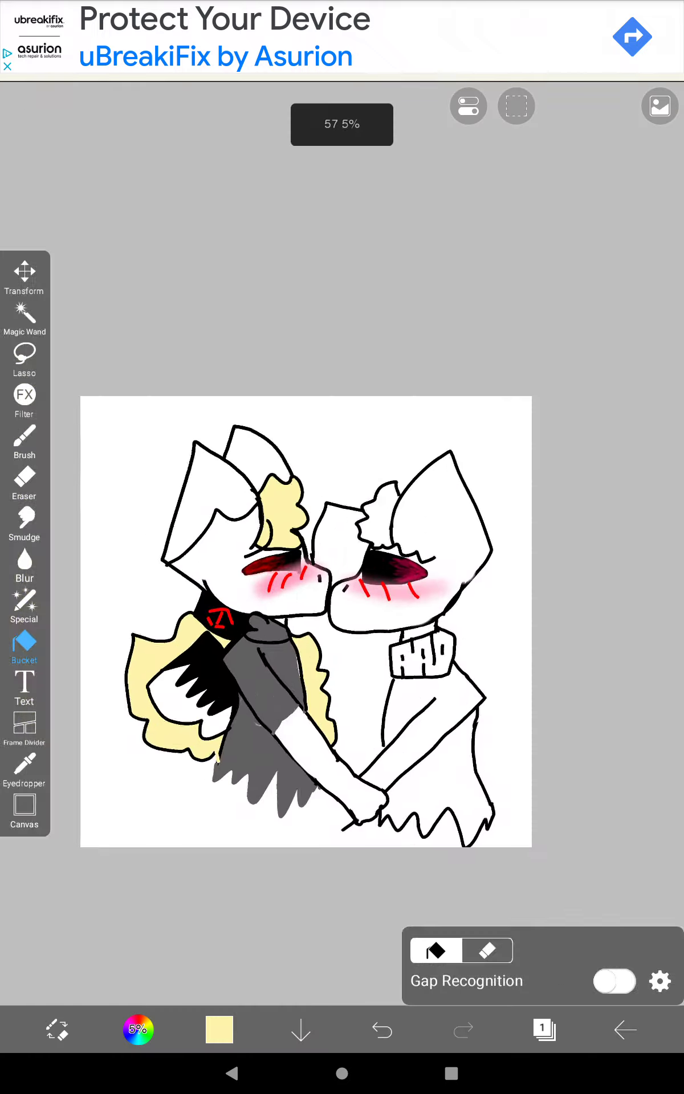
{"action": "scroll", "coordinate": [342, 547], "scroll_direction": "down", "scroll_amount": 1}
{"action": "scroll", "coordinate": [342, 547], "scroll_direction": "down", "scroll_amount": 1}
{"action": "left_click", "coordinate": [219, 1031]}
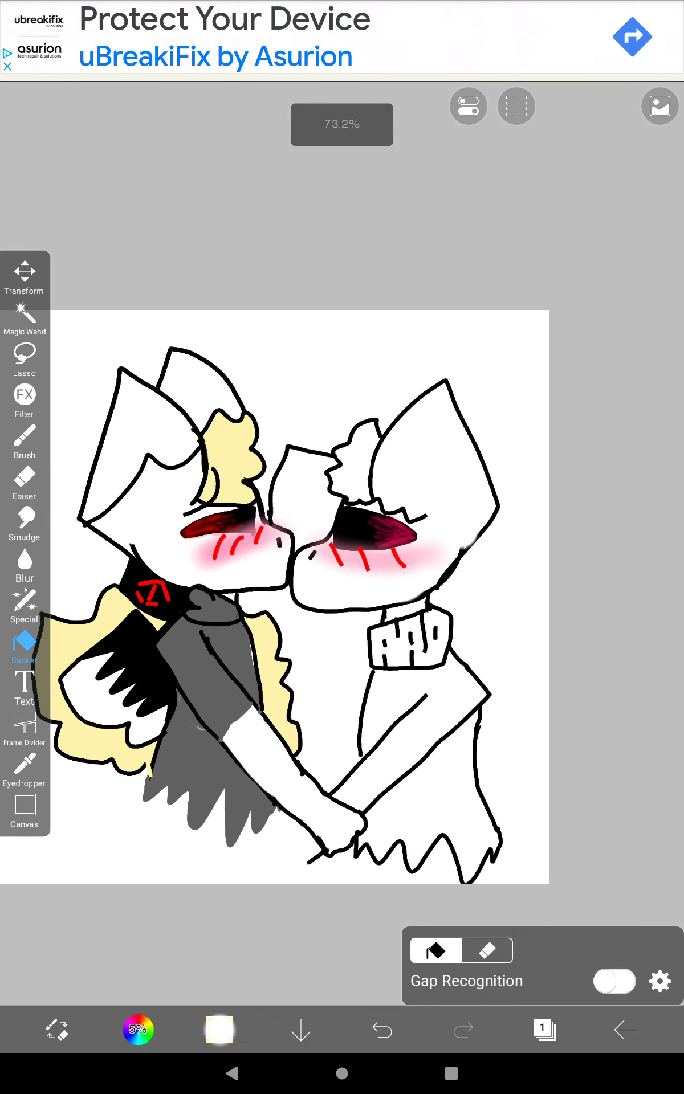
- Shift the colour to a saturated orange for the right character's hair tuft
{"action": "left_click_drag", "start_coordinate": [556, 558], "coordinate": [573, 577]}
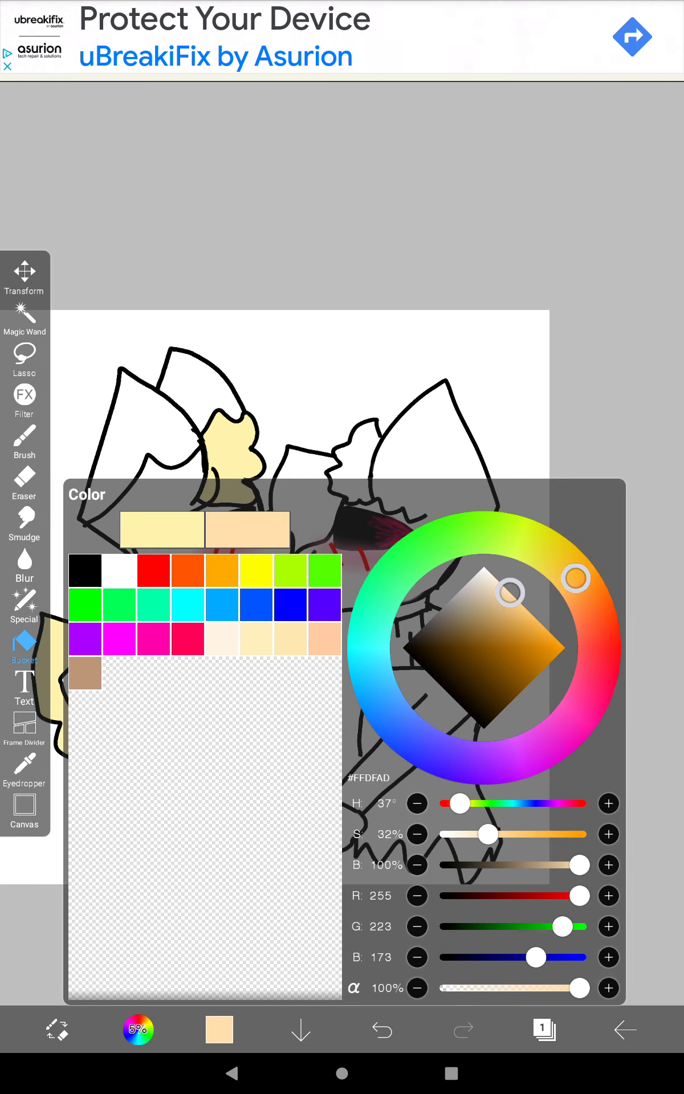
{"action": "left_click_drag", "start_coordinate": [510, 592], "coordinate": [552, 633]}
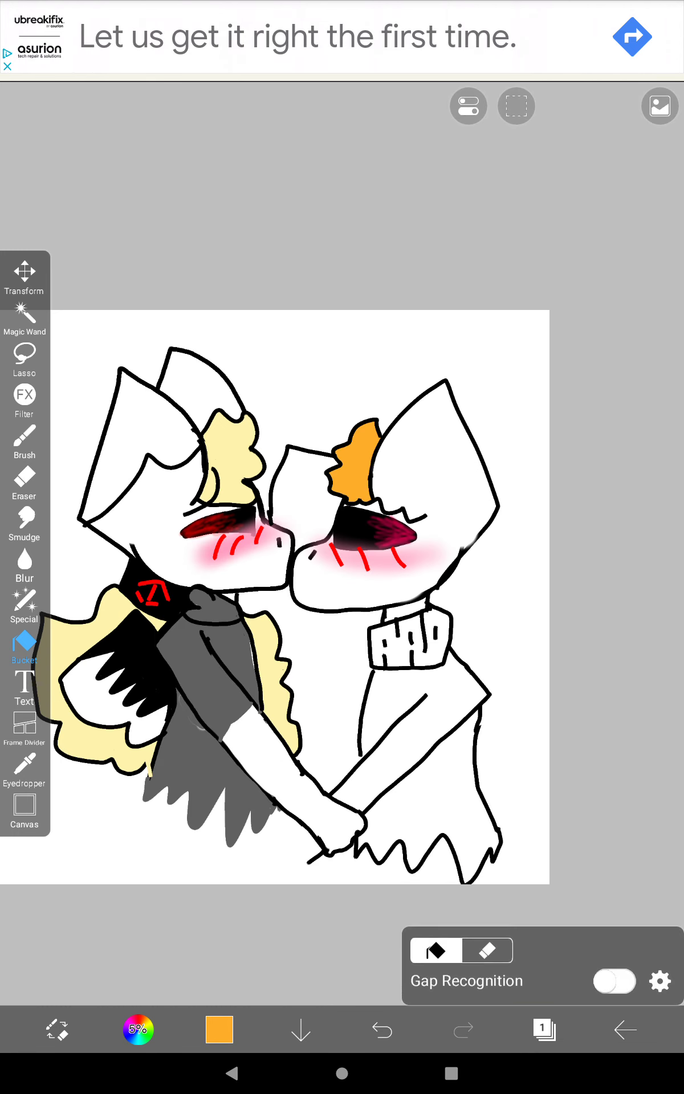
{"action": "scroll", "coordinate": [427, 530], "scroll_direction": "up", "scroll_amount": 2}
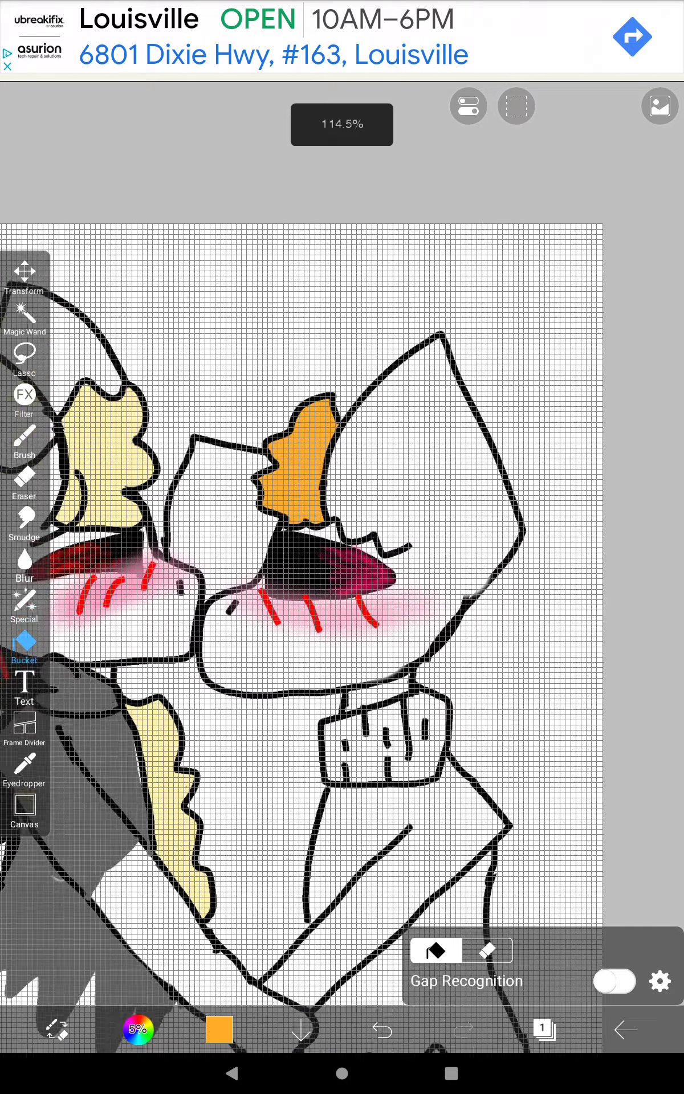
{"action": "scroll", "coordinate": [427, 530], "scroll_direction": "up", "scroll_amount": 2}
{"action": "scroll", "coordinate": [428, 530], "scroll_direction": "up", "scroll_amount": 5}
{"action": "scroll", "coordinate": [427, 530], "scroll_direction": "down", "scroll_amount": 3}
{"action": "scroll", "coordinate": [343, 556], "scroll_direction": "up", "scroll_amount": 2}
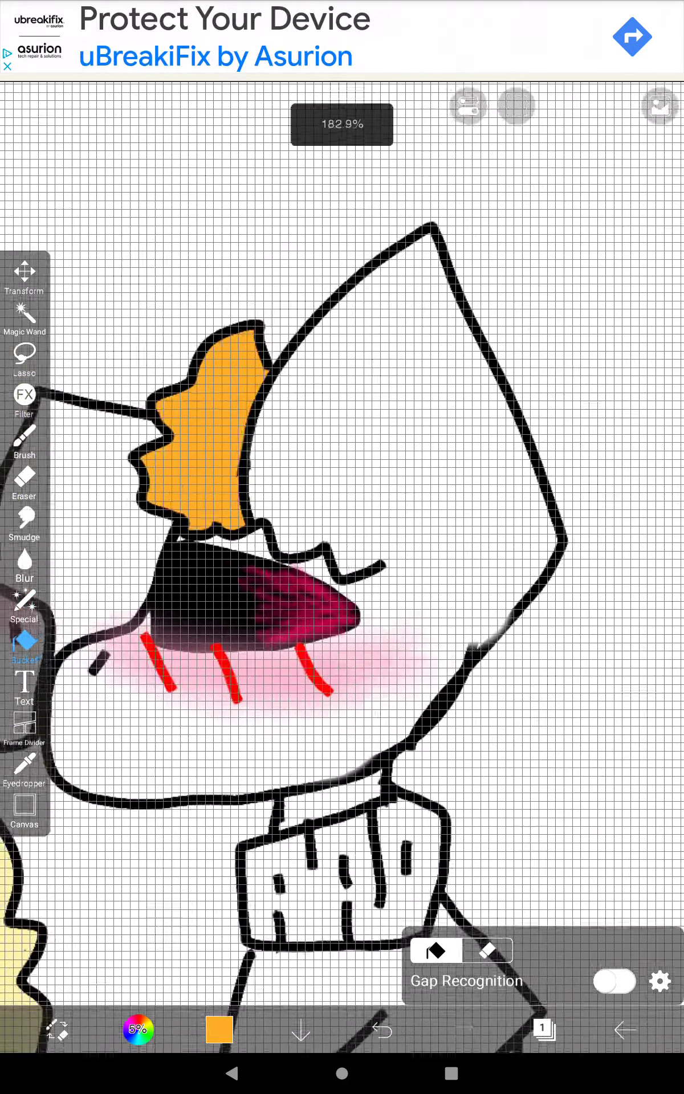
{"action": "scroll", "coordinate": [341, 555], "scroll_direction": "up", "scroll_amount": 1}
{"action": "scroll", "coordinate": [341, 556], "scroll_direction": "down", "scroll_amount": 3}
{"action": "scroll", "coordinate": [341, 556], "scroll_direction": "up", "scroll_amount": 2}
{"action": "scroll", "coordinate": [342, 556], "scroll_direction": "down", "scroll_amount": 1}
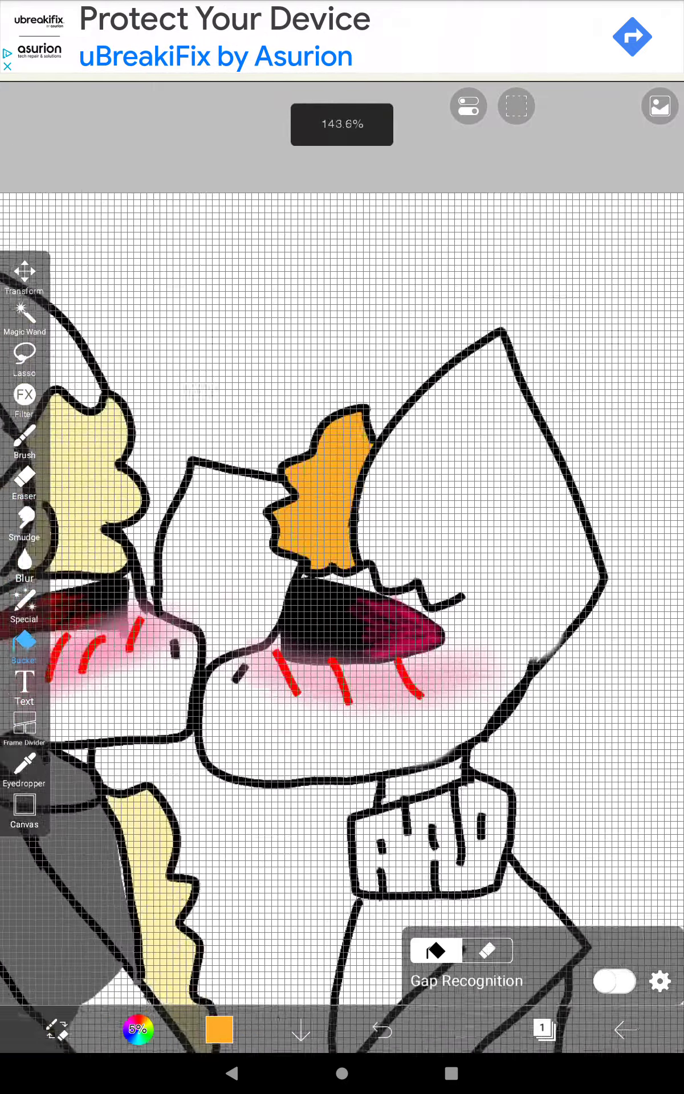
{"action": "scroll", "coordinate": [342, 556], "scroll_direction": "down", "scroll_amount": 2}
{"action": "scroll", "coordinate": [342, 556], "scroll_direction": "down", "scroll_amount": 4}
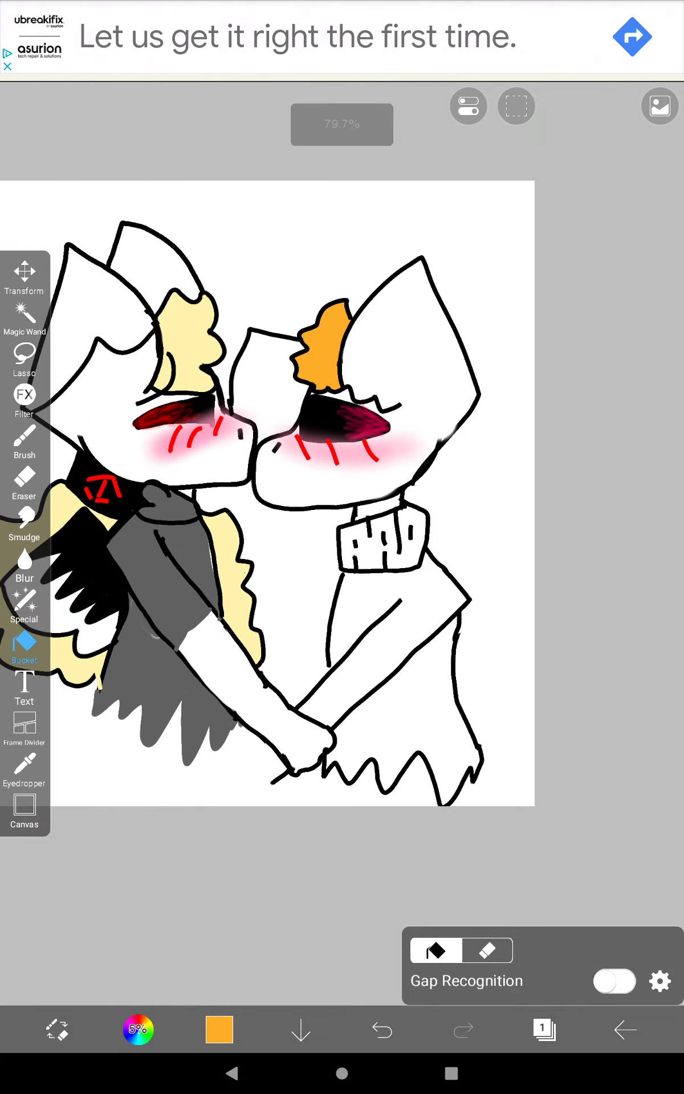
{"action": "scroll", "coordinate": [342, 555], "scroll_direction": "up", "scroll_amount": 1}
{"action": "scroll", "coordinate": [343, 556], "scroll_direction": "up", "scroll_amount": 2}
{"action": "left_click", "coordinate": [25, 440]}
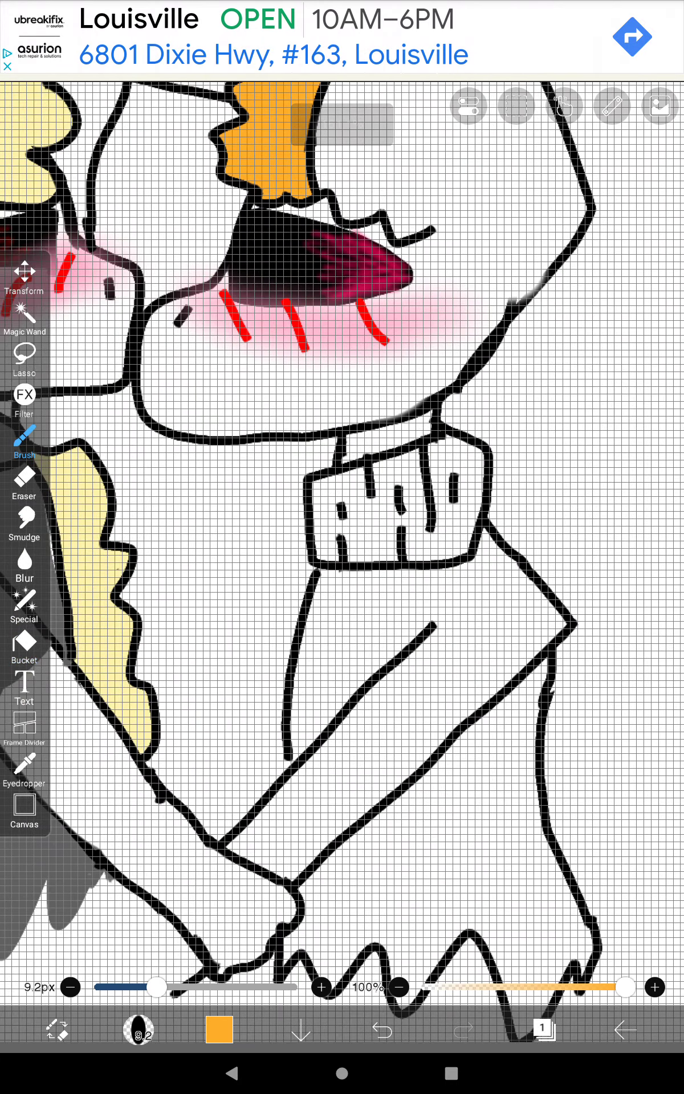
{"action": "scroll", "coordinate": [342, 555], "scroll_direction": "up", "scroll_amount": 3}
{"action": "scroll", "coordinate": [343, 556], "scroll_direction": "down", "scroll_amount": 3}
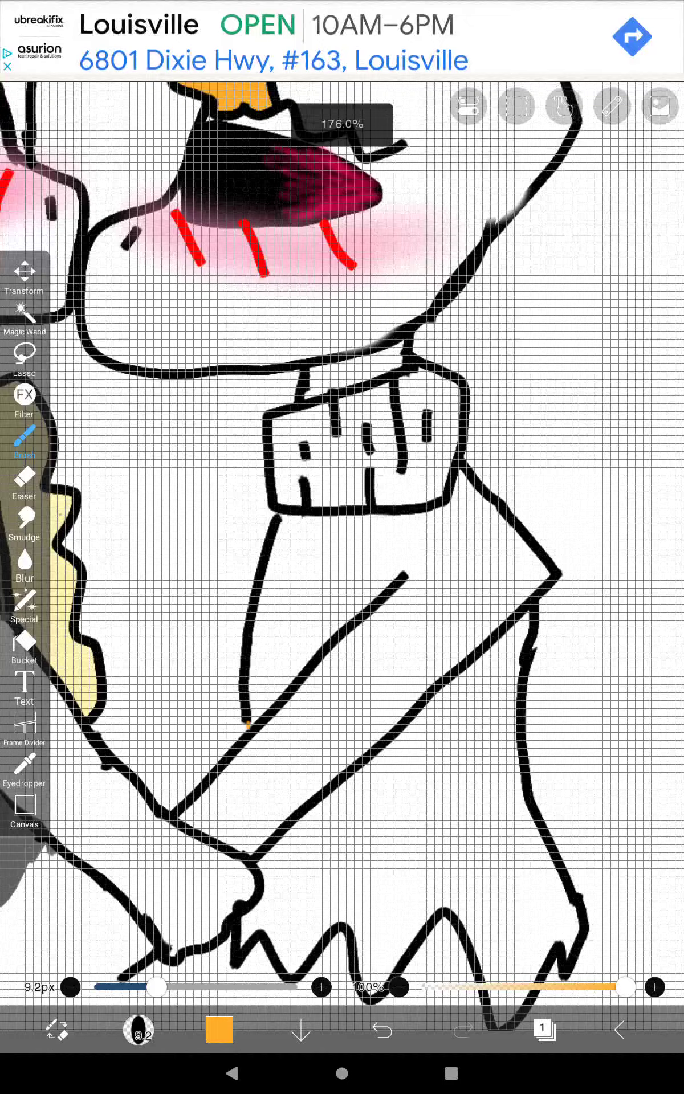
{"action": "scroll", "coordinate": [342, 555], "scroll_direction": "down", "scroll_amount": 2}
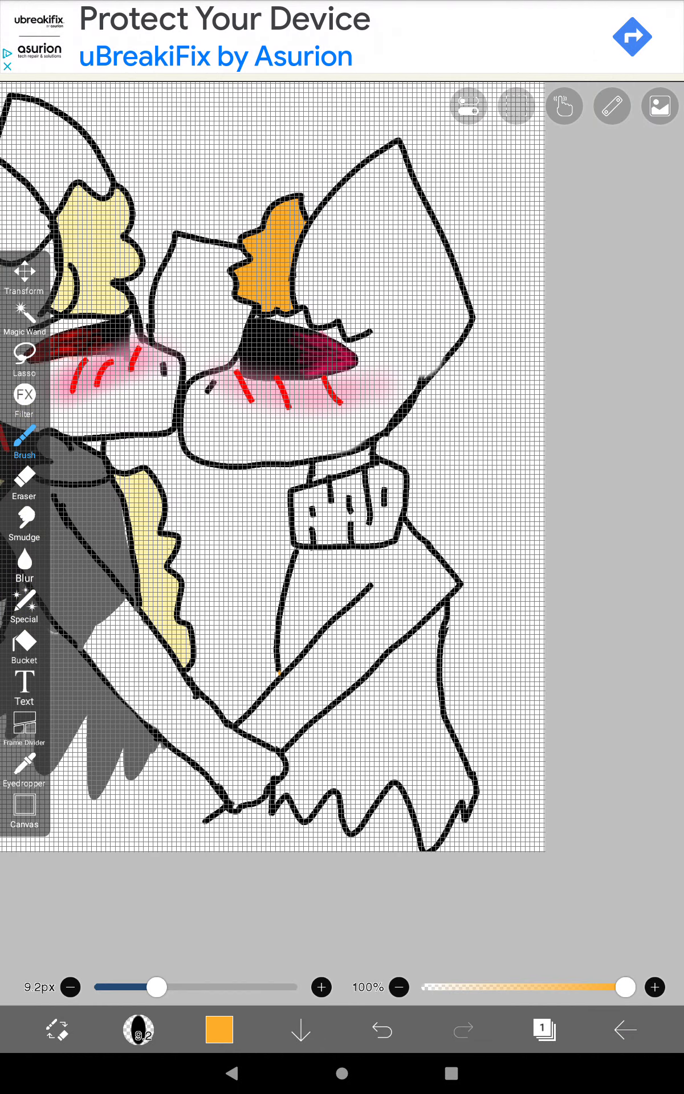
{"action": "scroll", "coordinate": [342, 556], "scroll_direction": "down", "scroll_amount": 3}
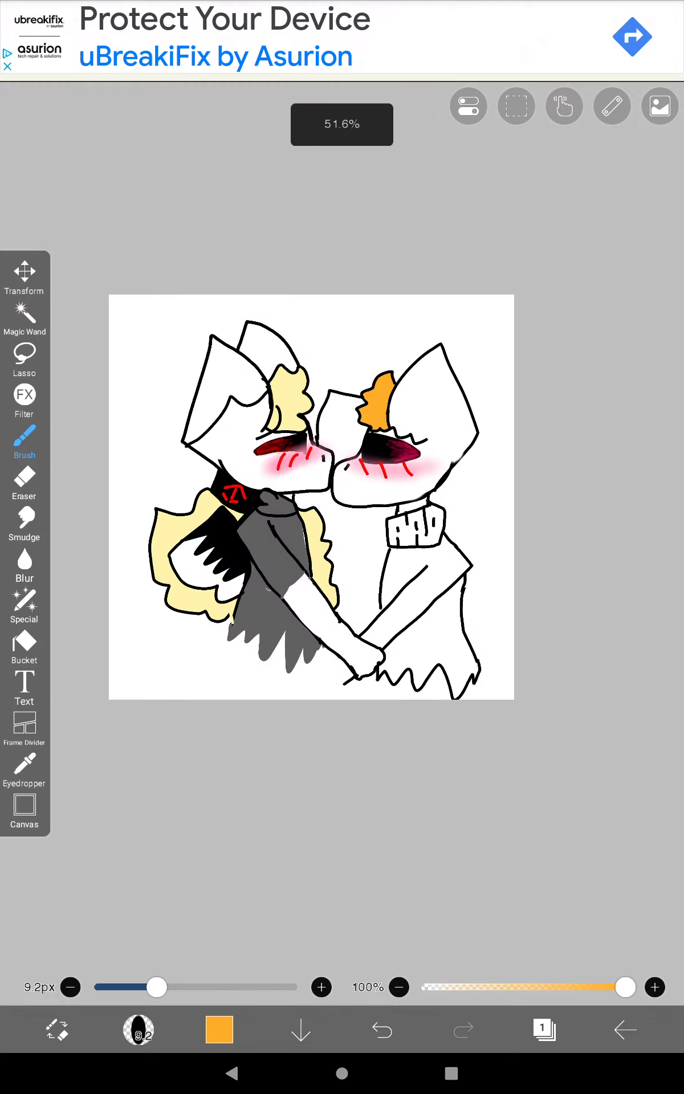
- Switch to light blue (#29C9FF) and bucket-fill the left character's two ears
{"action": "left_click", "coordinate": [220, 1029]}
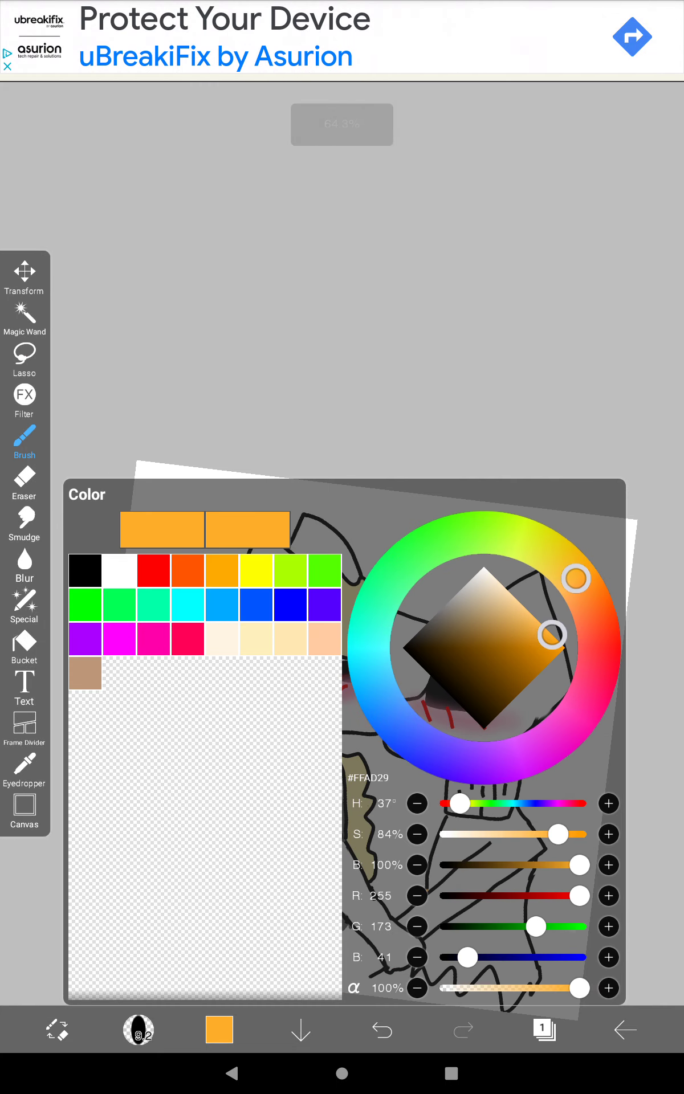
{"action": "mouse_move", "coordinate": [575, 578]}
{"action": "left_mouse_down"}
{"action": "mouse_move", "coordinate": [445, 753]}
{"action": "mouse_move", "coordinate": [366, 641]}
{"action": "mouse_move", "coordinate": [371, 678]}
{"action": "left_mouse_up"}
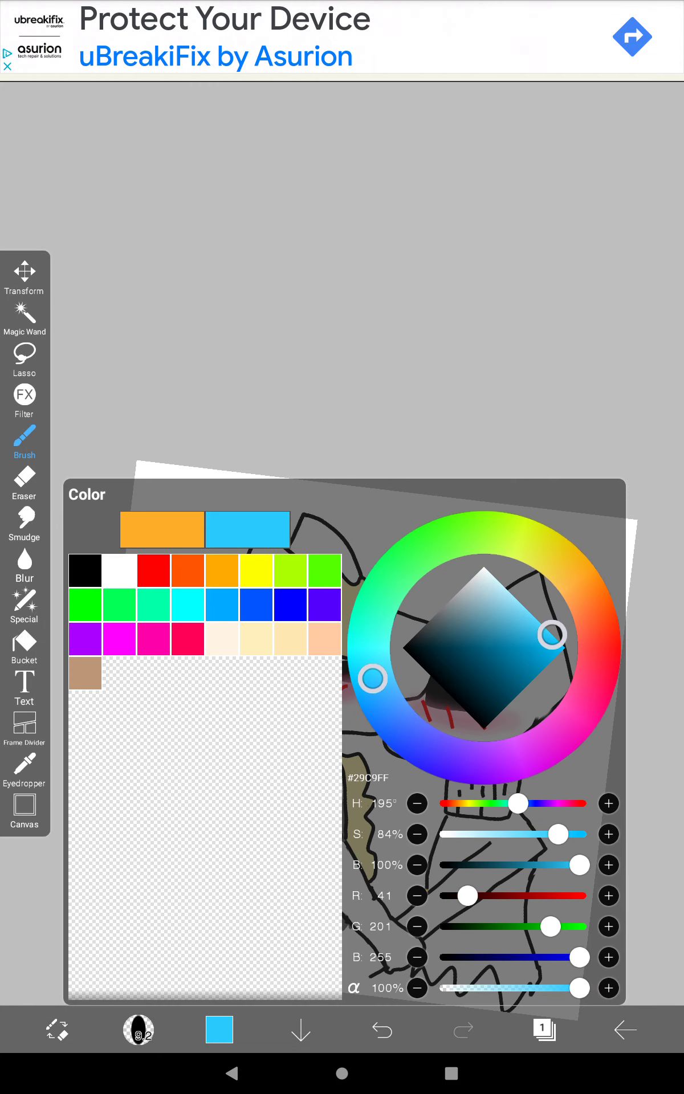
{"action": "left_click", "coordinate": [218, 1029]}
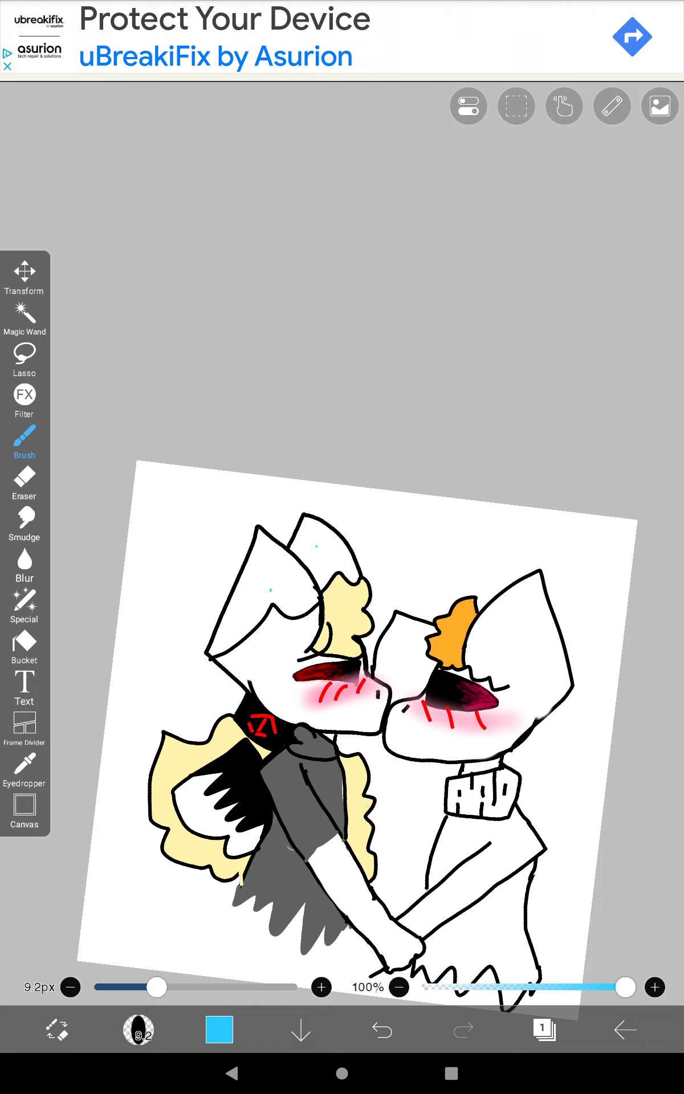
{"action": "scroll", "coordinate": [342, 727], "scroll_direction": "down", "scroll_amount": 1}
{"action": "left_click", "coordinate": [24, 643]}
{"action": "left_click", "coordinate": [95, 624]}
{"action": "left_click", "coordinate": [141, 552]}
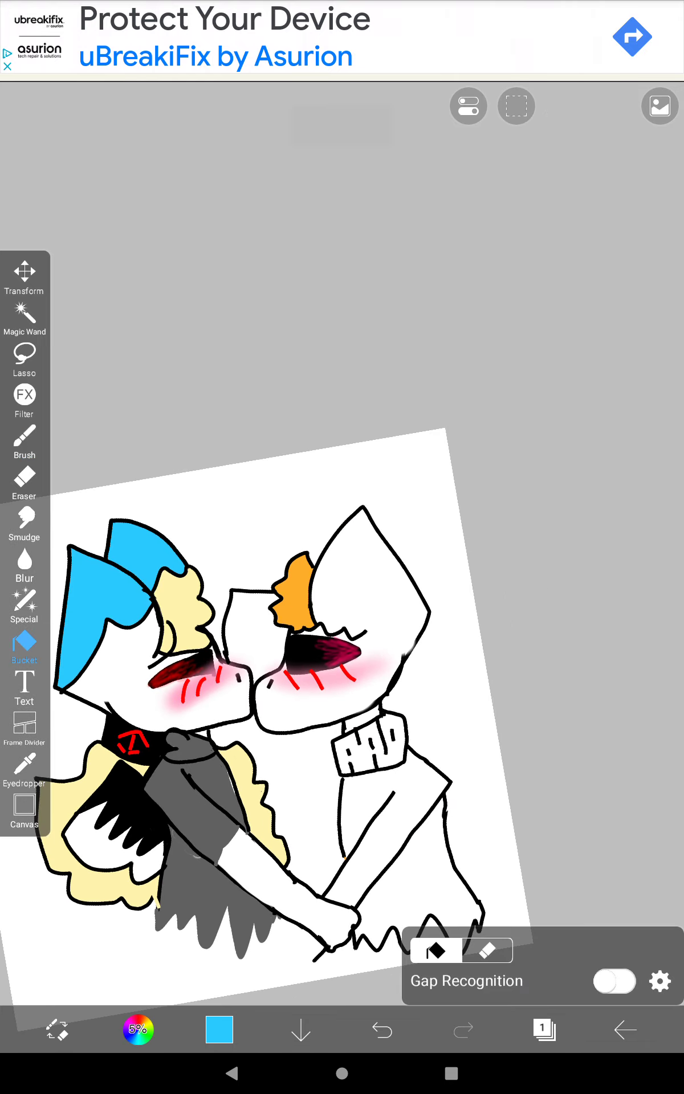
{"action": "scroll", "coordinate": [343, 726], "scroll_direction": "up", "scroll_amount": 2}
{"action": "scroll", "coordinate": [342, 727], "scroll_direction": "up", "scroll_amount": 2}
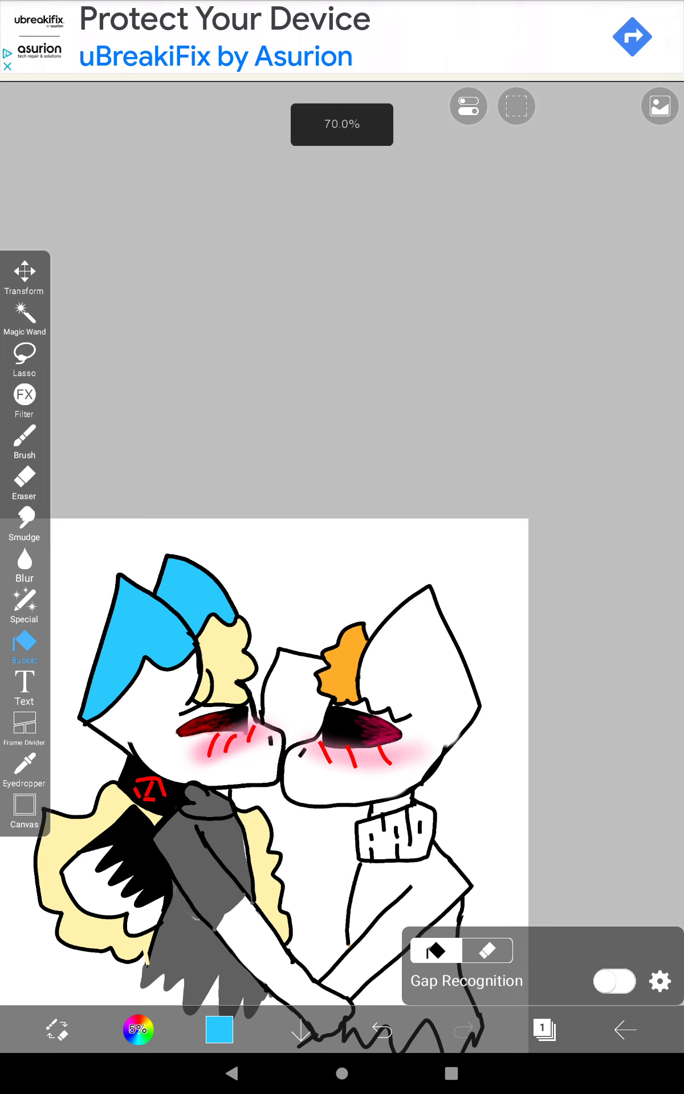
{"action": "scroll", "coordinate": [257, 684], "scroll_direction": "down", "scroll_amount": 2}
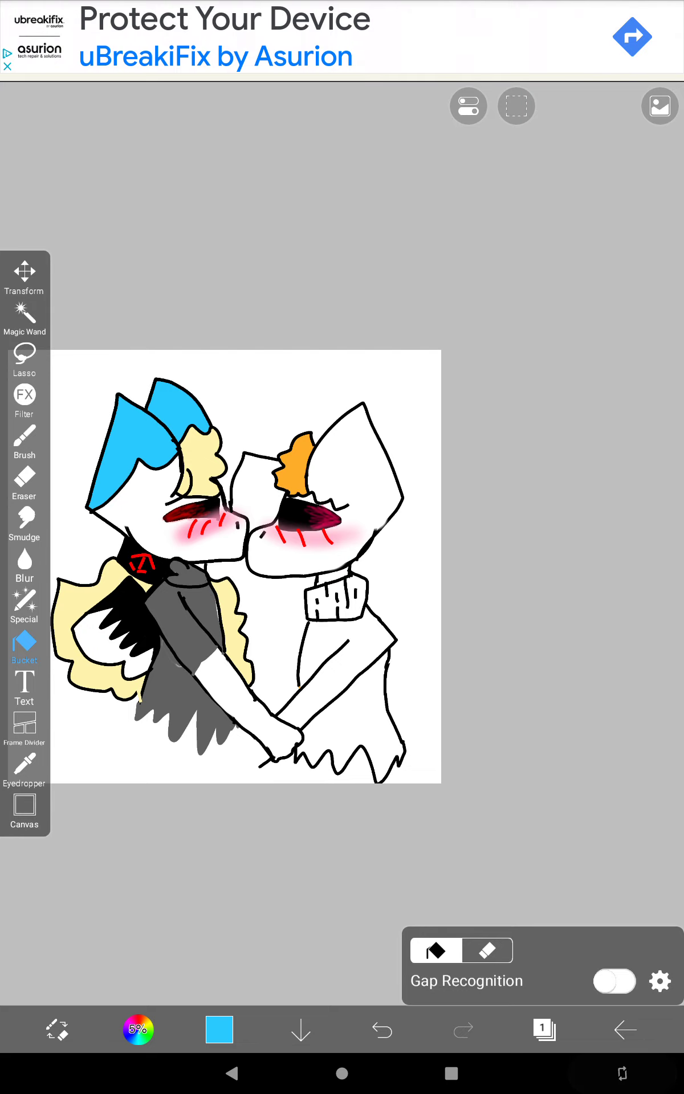
{"action": "scroll", "coordinate": [247, 564], "scroll_direction": "up", "scroll_amount": 1}
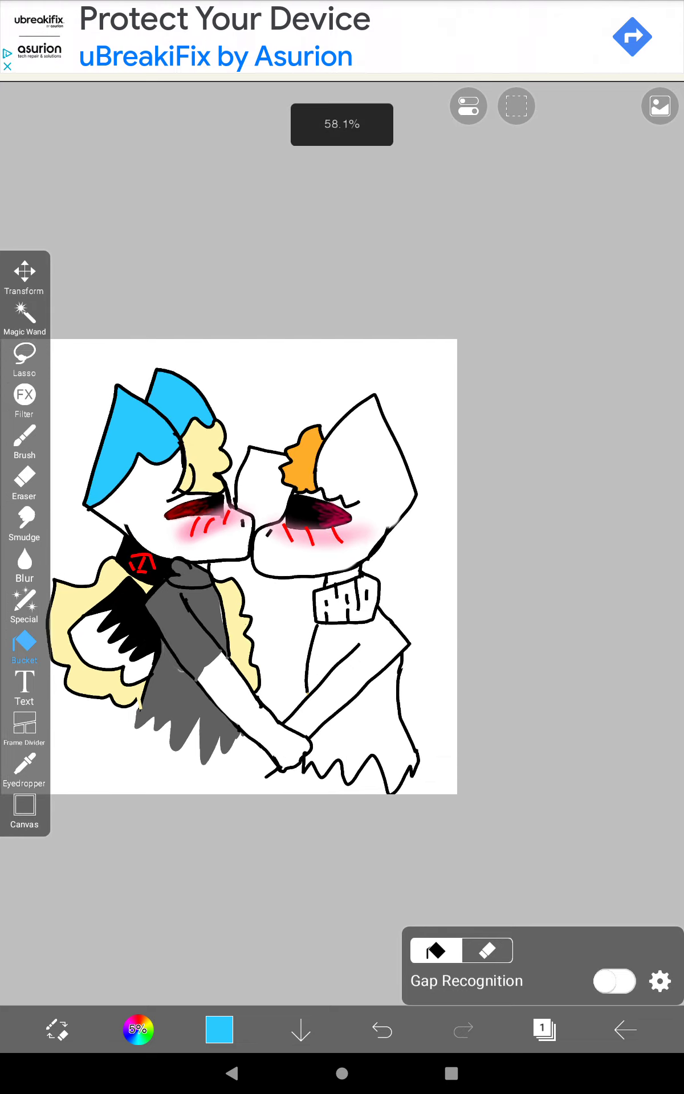
{"action": "scroll", "coordinate": [342, 547], "scroll_direction": "up", "scroll_amount": 1}
{"action": "scroll", "coordinate": [342, 547], "scroll_direction": "down", "scroll_amount": 1}
{"action": "scroll", "coordinate": [342, 513], "scroll_direction": "up", "scroll_amount": 3}
{"action": "scroll", "coordinate": [342, 512], "scroll_direction": "down", "scroll_amount": 2}
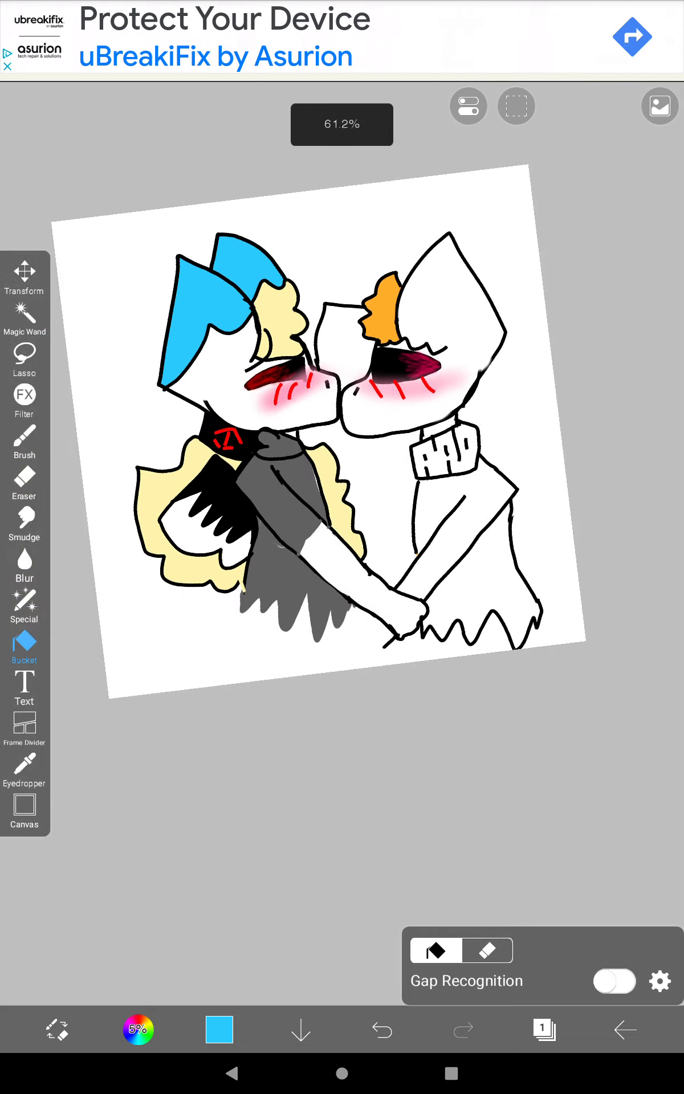
{"action": "scroll", "coordinate": [342, 513], "scroll_direction": "up", "scroll_amount": 3}
{"action": "scroll", "coordinate": [342, 428], "scroll_direction": "up", "scroll_amount": 1}
- Fill the right character's lower body, sleeve band and collar with light blue
{"action": "left_click", "coordinate": [478, 667]}
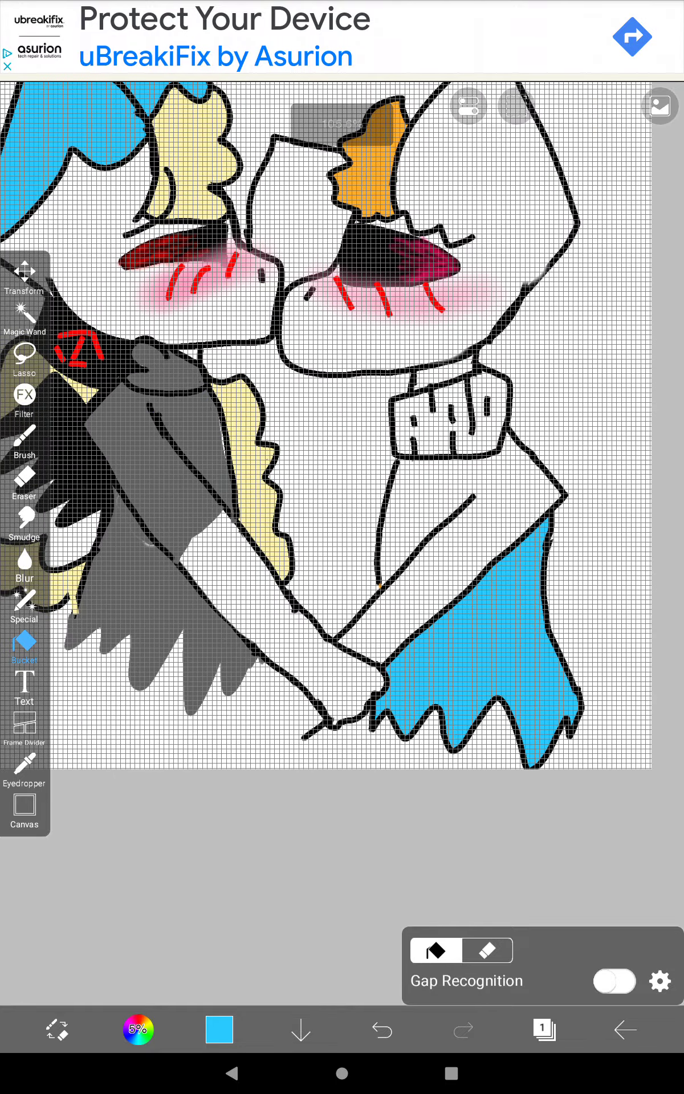
{"action": "left_click", "coordinate": [436, 522]}
{"action": "left_click", "coordinate": [448, 445]}
{"action": "scroll", "coordinate": [342, 427], "scroll_direction": "up", "scroll_amount": 1}
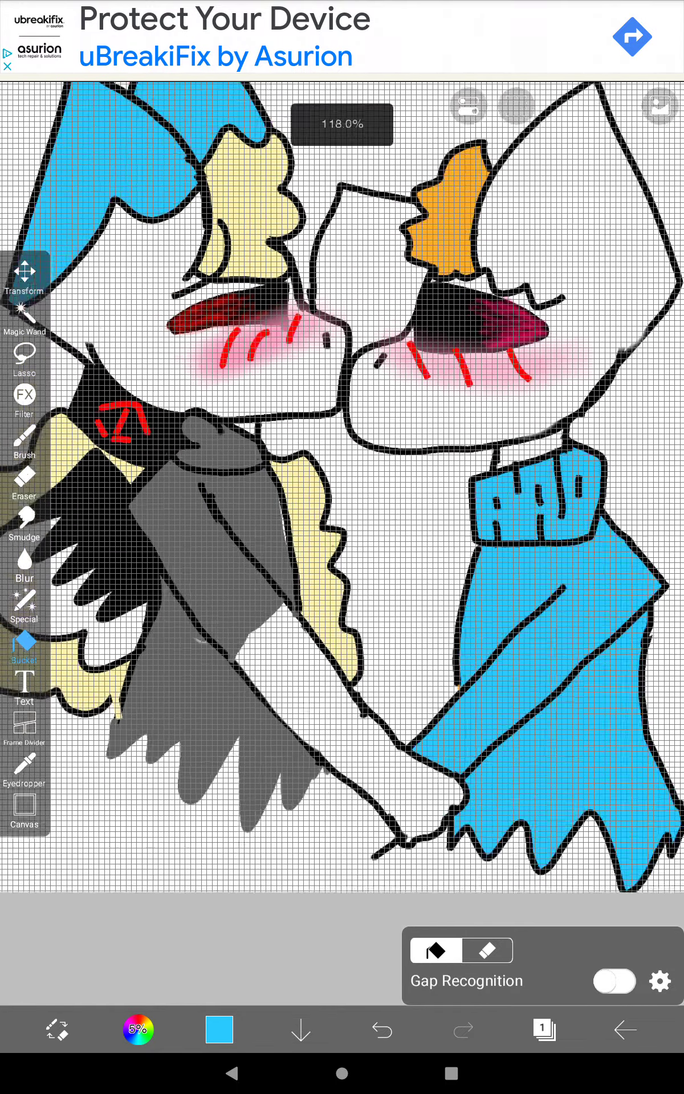
{"action": "scroll", "coordinate": [342, 427], "scroll_direction": "up", "scroll_amount": 1}
{"action": "scroll", "coordinate": [342, 428], "scroll_direction": "up", "scroll_amount": 1}
{"action": "scroll", "coordinate": [341, 513], "scroll_direction": "down", "scroll_amount": 2}
{"action": "scroll", "coordinate": [342, 512], "scroll_direction": "down", "scroll_amount": 3}
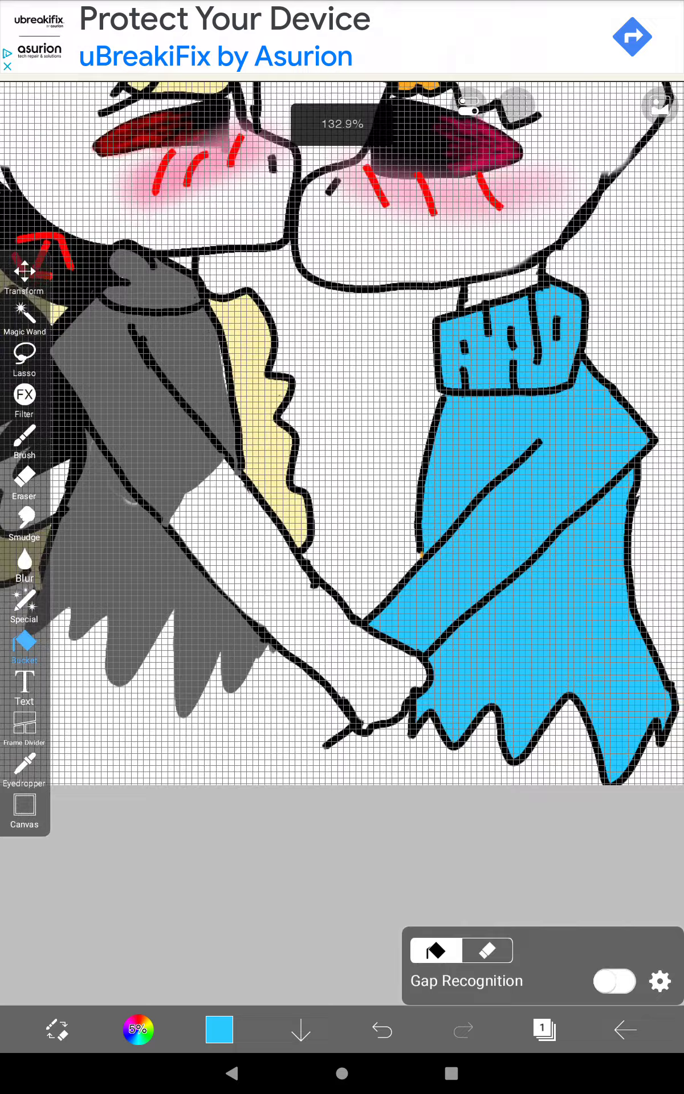
{"action": "scroll", "coordinate": [342, 513], "scroll_direction": "down", "scroll_amount": 1}
{"action": "scroll", "coordinate": [385, 556], "scroll_direction": "up", "scroll_amount": 3}
{"action": "left_click", "coordinate": [24, 440]}
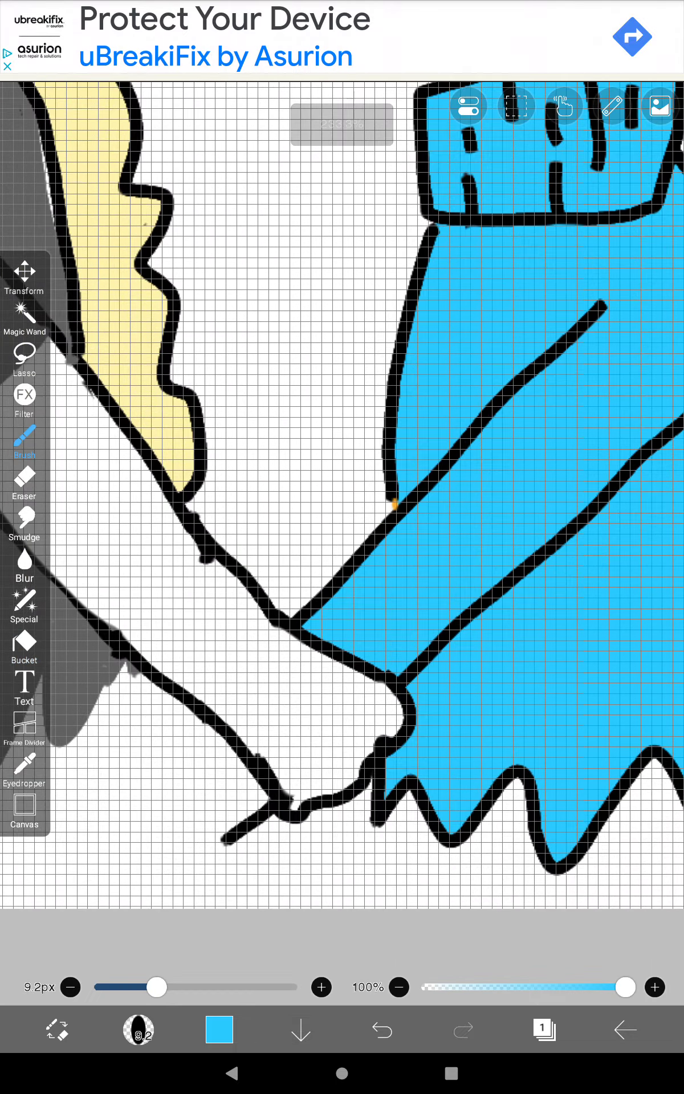
{"action": "scroll", "coordinate": [384, 513], "scroll_direction": "up", "scroll_amount": 2}
{"action": "scroll", "coordinate": [384, 513], "scroll_direction": "up", "scroll_amount": 1}
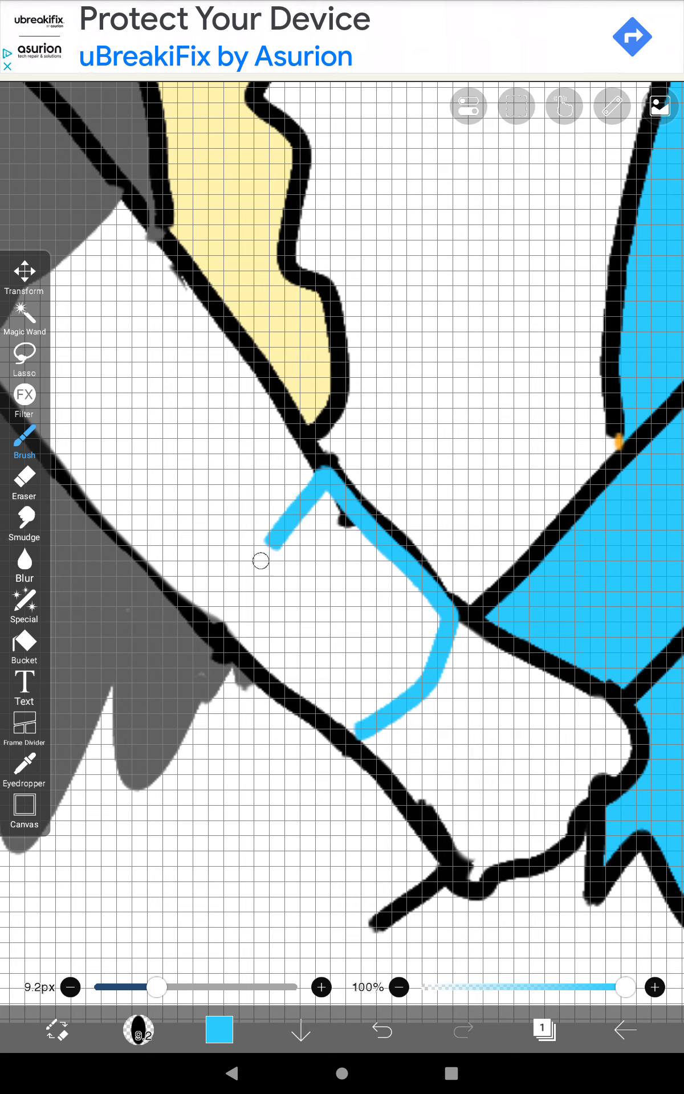
- Replace the last blue stroke with a redrawn blue wristband across the left wrist
{"action": "key", "text": "ctrl+z"}
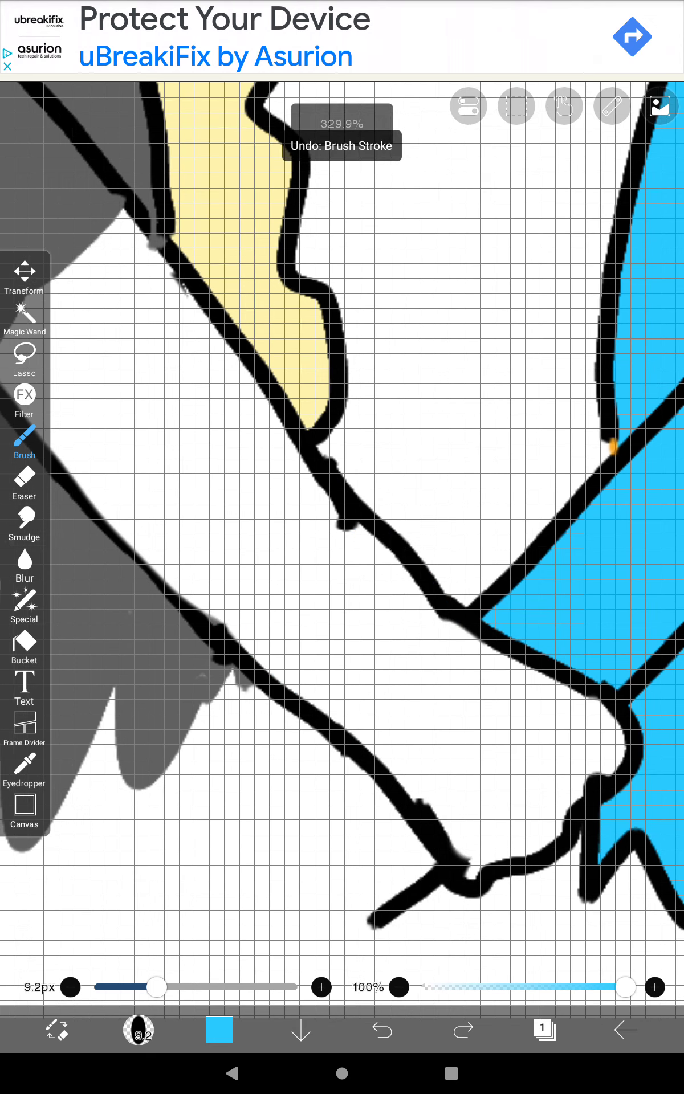
{"action": "left_click_drag", "start_coordinate": [418, 575], "coordinate": [328, 708]}
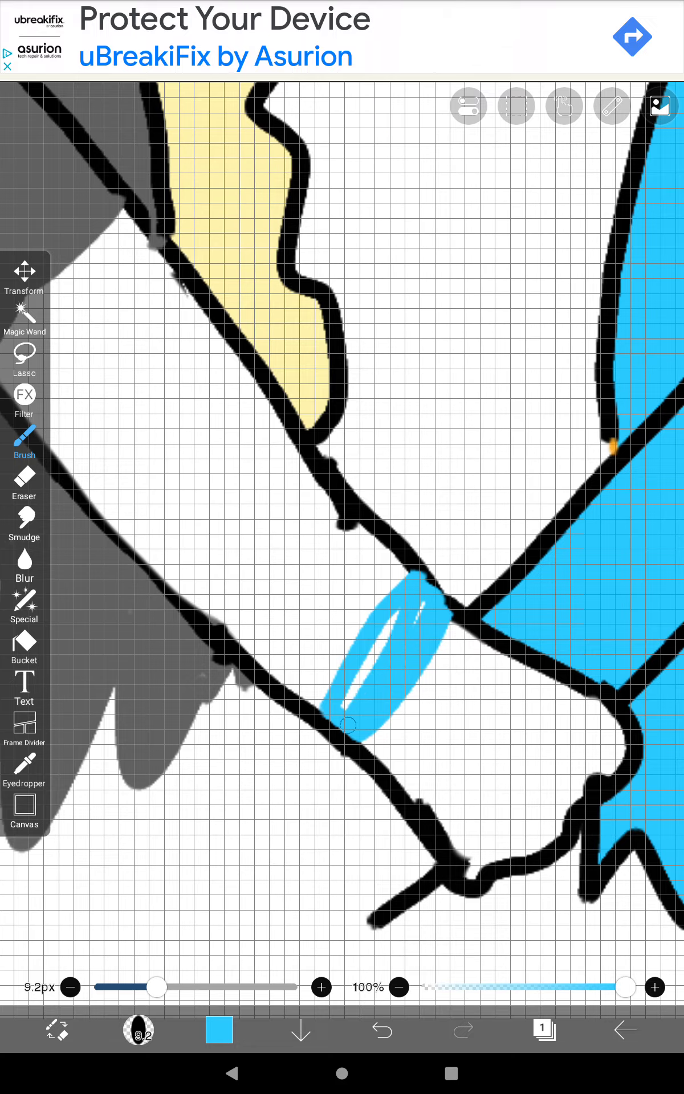
{"action": "scroll", "coordinate": [342, 547], "scroll_direction": "down", "scroll_amount": 3}
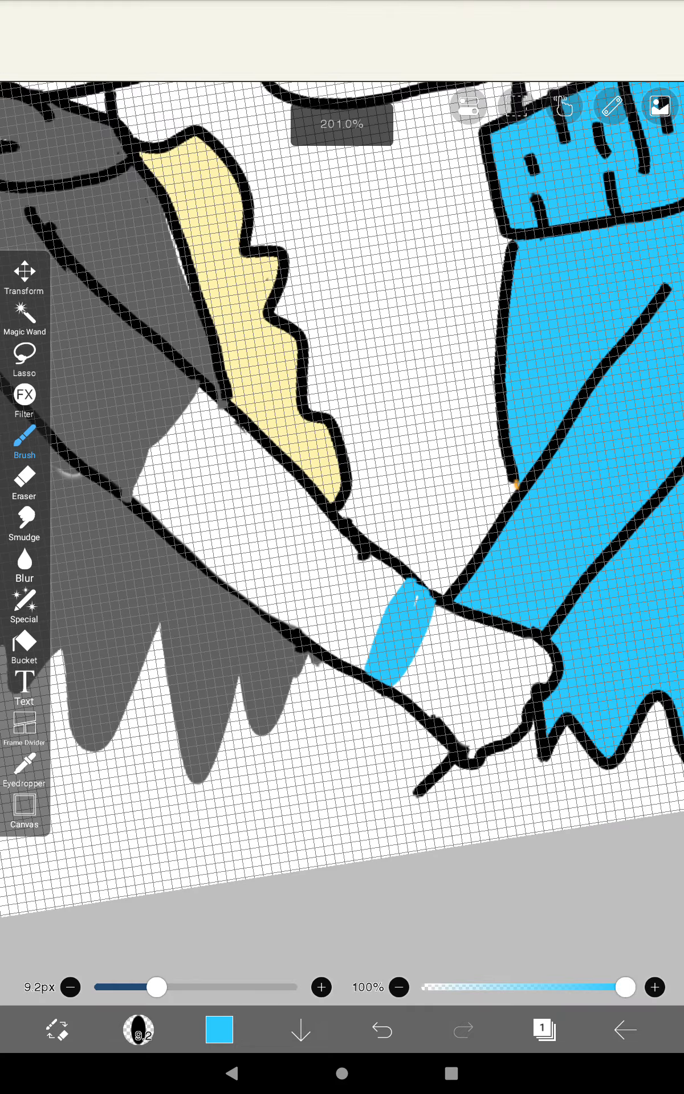
{"action": "scroll", "coordinate": [342, 547], "scroll_direction": "up", "scroll_amount": 3}
{"action": "left_click_drag", "start_coordinate": [342, 547], "coordinate": [291, 530]}
- Take the sleeve's grey as the paint colour with the eyedropper
{"action": "left_click", "coordinate": [218, 1030]}
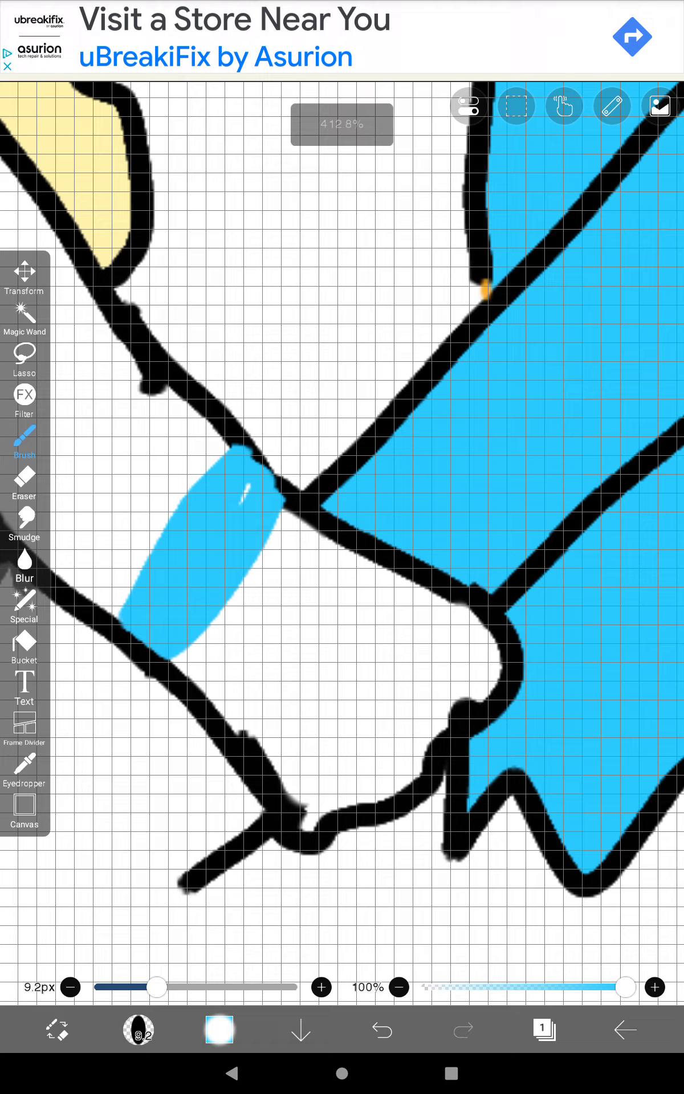
{"action": "left_click", "coordinate": [84, 570]}
{"action": "left_click", "coordinate": [343, 256]}
{"action": "scroll", "coordinate": [342, 547], "scroll_direction": "up", "scroll_amount": 2}
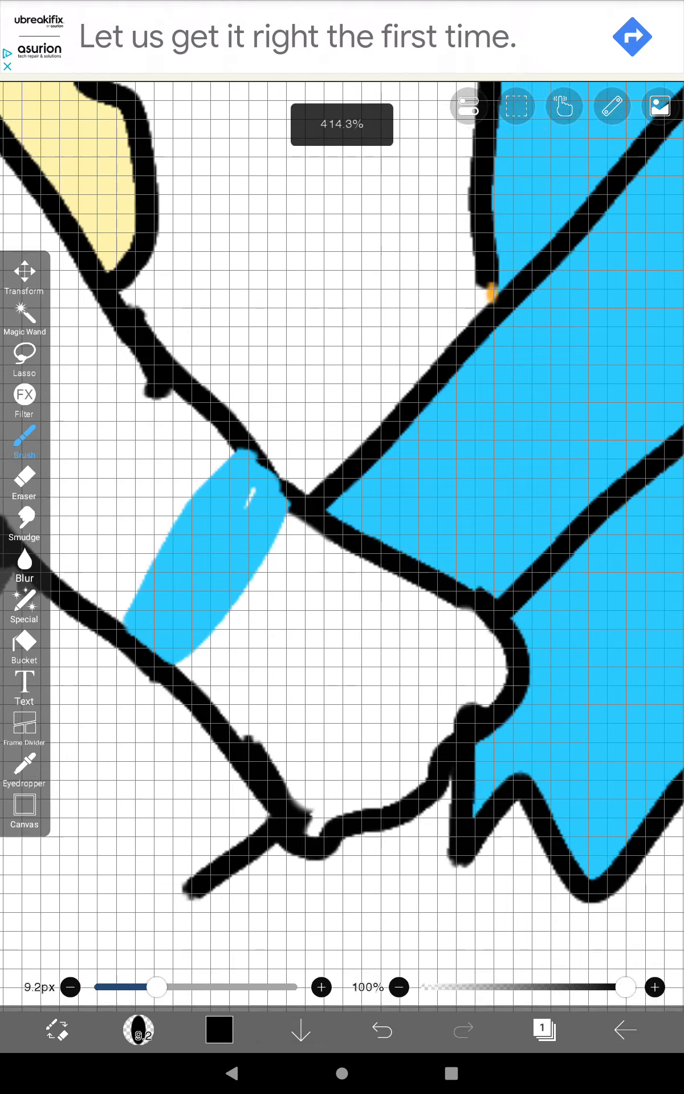
{"action": "scroll", "coordinate": [342, 546], "scroll_direction": "down", "scroll_amount": 2}
{"action": "scroll", "coordinate": [342, 546], "scroll_direction": "down", "scroll_amount": 2}
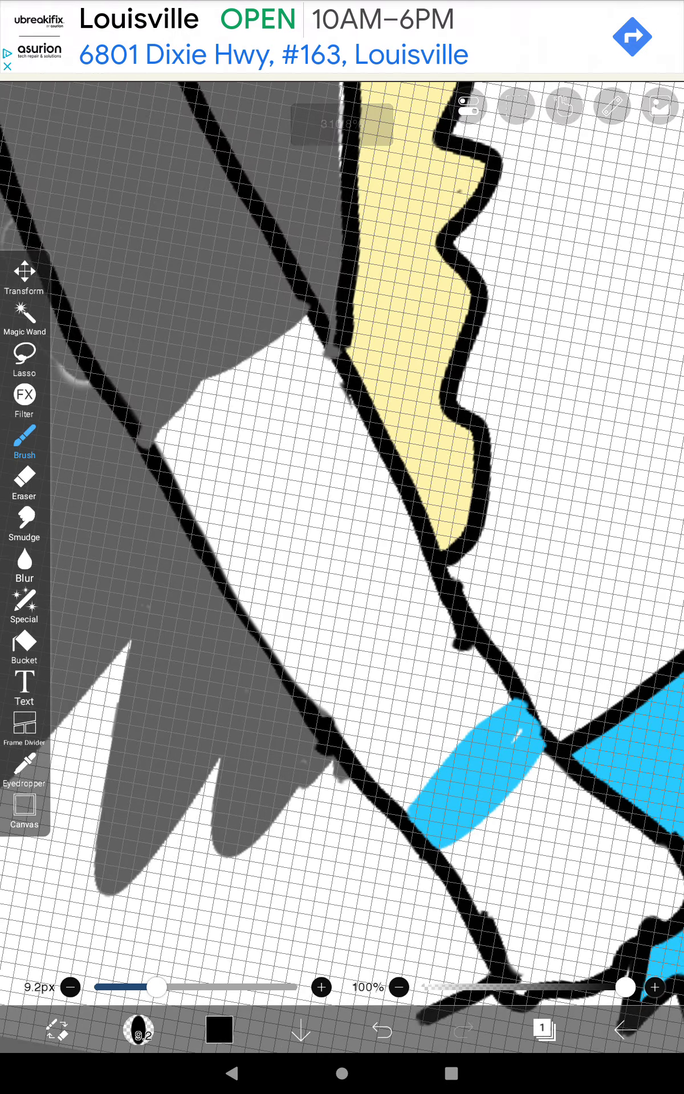
{"action": "scroll", "coordinate": [342, 547], "scroll_direction": "down", "scroll_amount": 2}
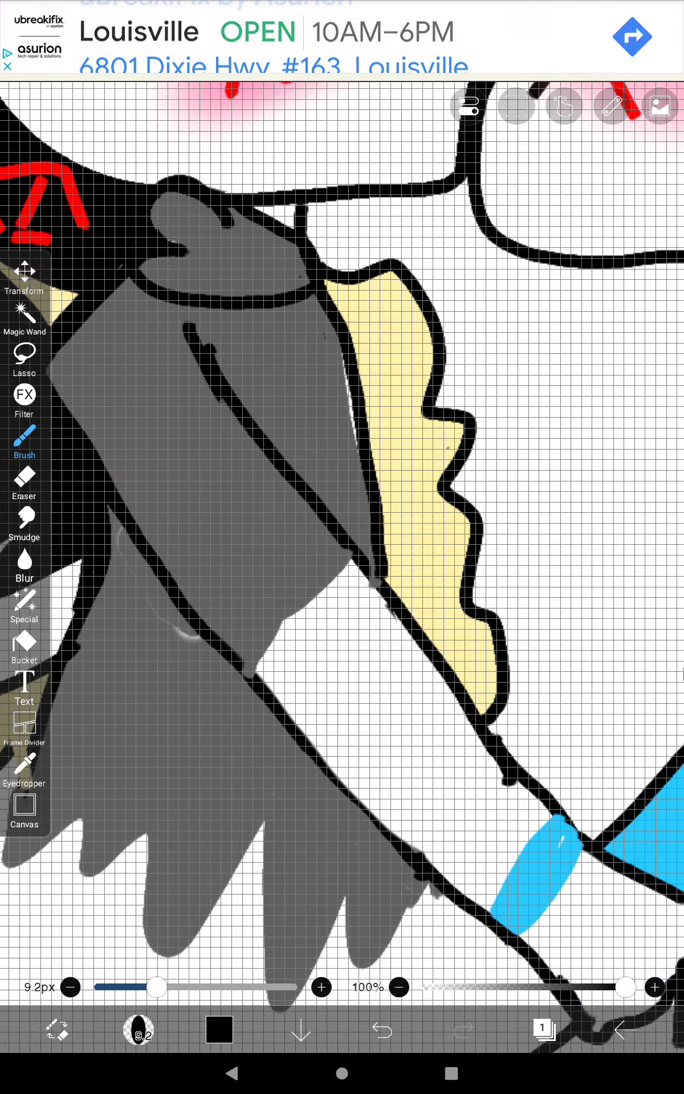
{"action": "left_click", "coordinate": [237, 525]}
{"action": "scroll", "coordinate": [342, 547], "scroll_direction": "down", "scroll_amount": 1}
{"action": "scroll", "coordinate": [342, 546], "scroll_direction": "up", "scroll_amount": 2}
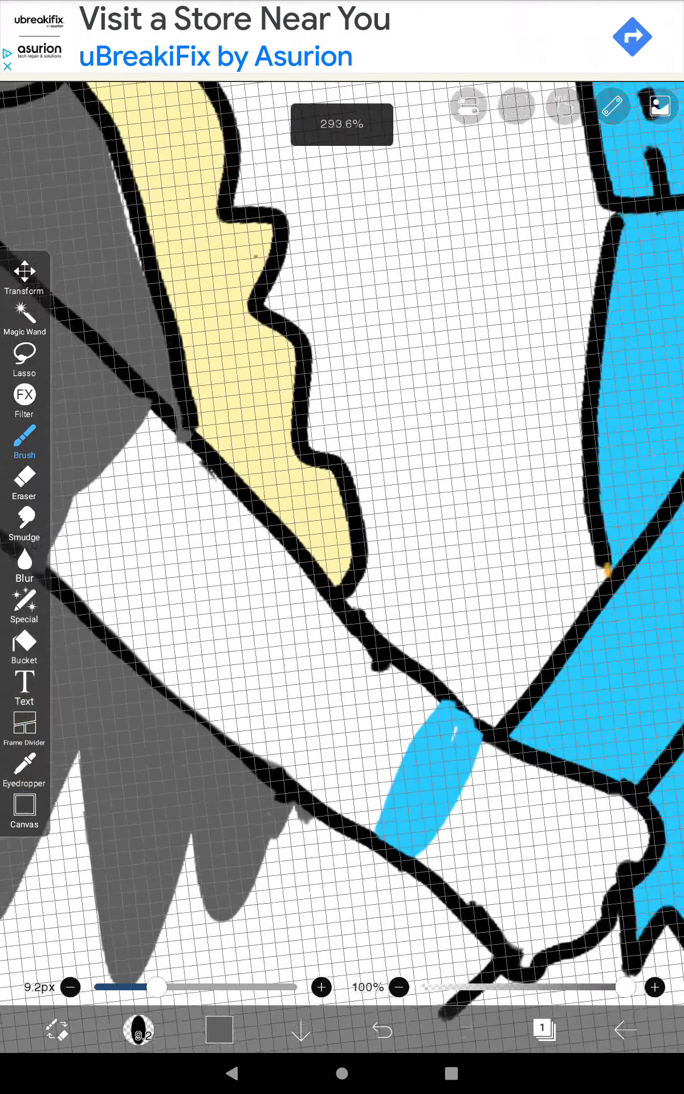
{"action": "scroll", "coordinate": [342, 547], "scroll_direction": "up", "scroll_amount": 1}
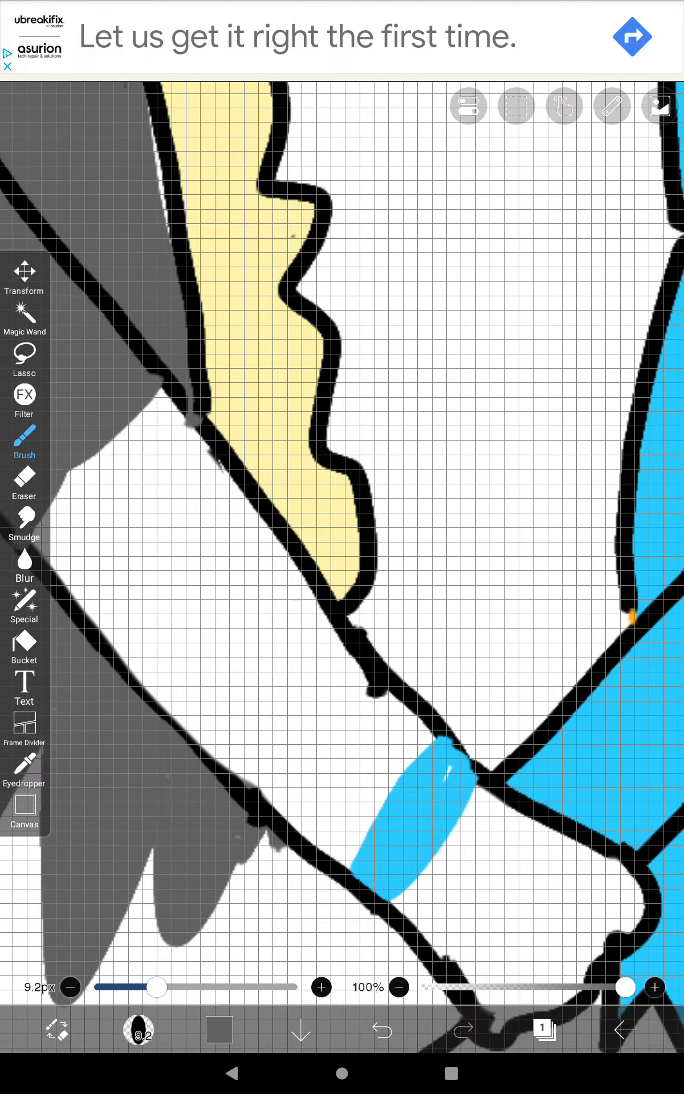
{"action": "left_click", "coordinate": [24, 481]}
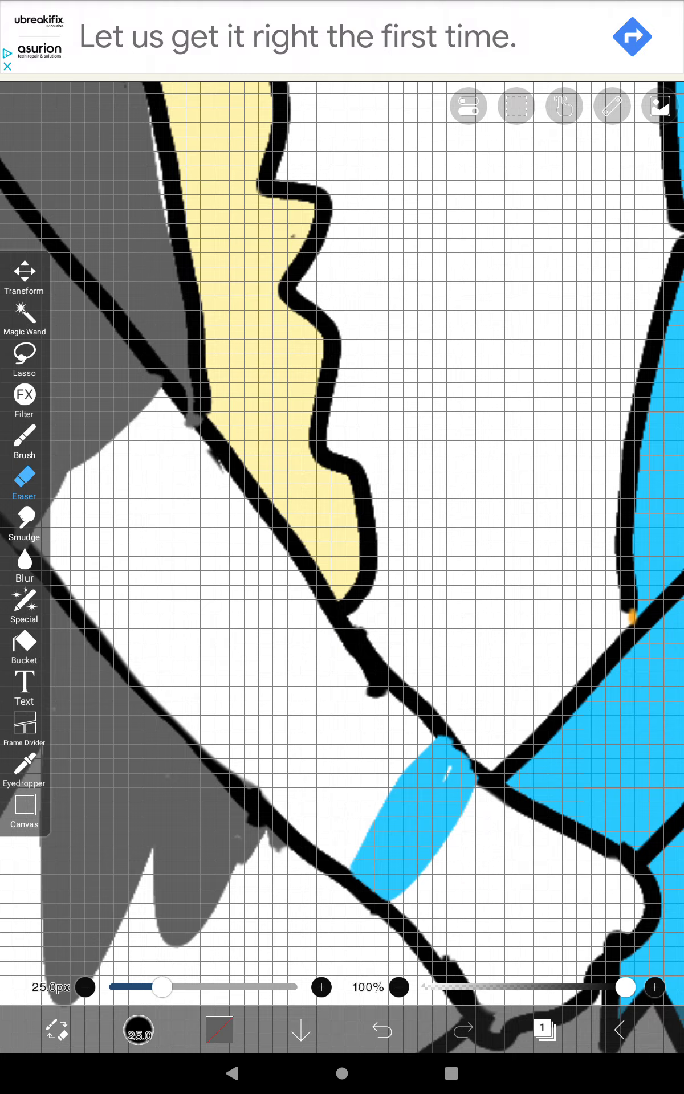
{"action": "left_click", "coordinate": [24, 643]}
- Fill the left sleeve grey and dab two grey marks onto the blue wristband
{"action": "left_click", "coordinate": [214, 599]}
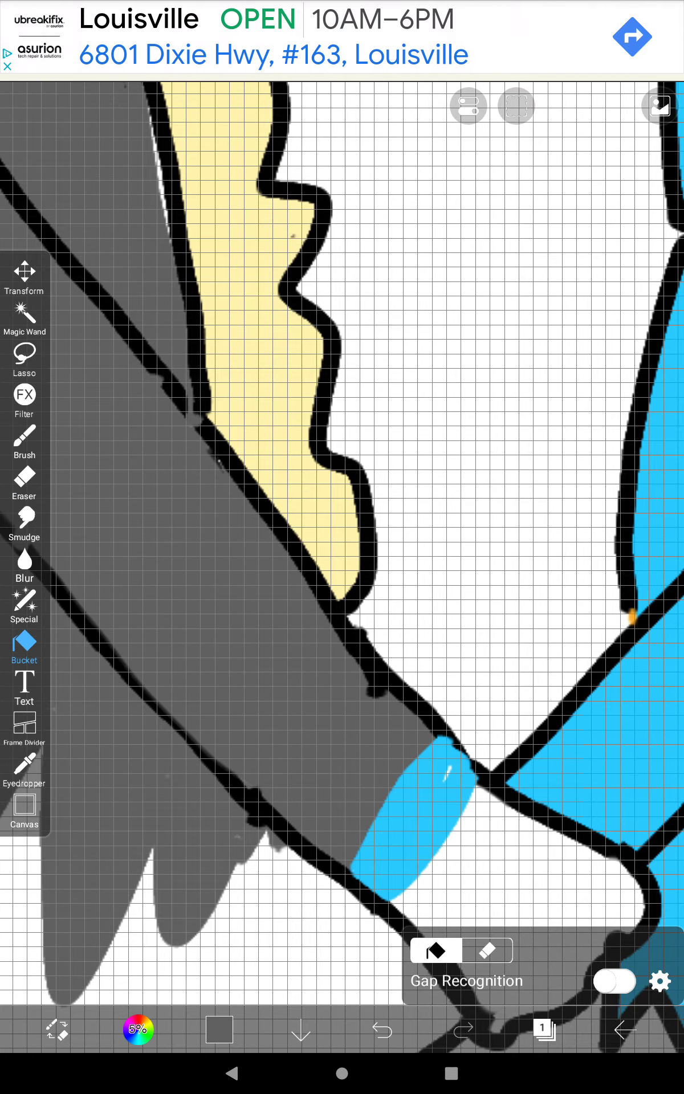
{"action": "scroll", "coordinate": [343, 546], "scroll_direction": "down", "scroll_amount": 3}
{"action": "scroll", "coordinate": [342, 547], "scroll_direction": "down", "scroll_amount": 3}
{"action": "scroll", "coordinate": [342, 548], "scroll_direction": "down", "scroll_amount": 3}
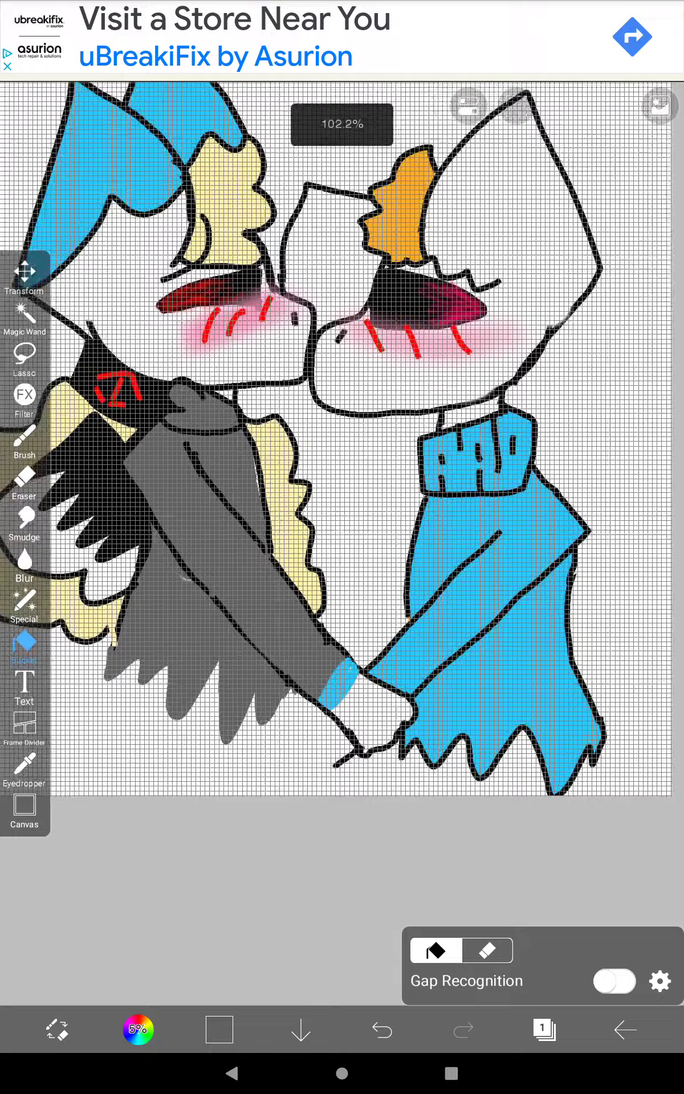
{"action": "scroll", "coordinate": [385, 599], "scroll_direction": "up", "scroll_amount": 1}
{"action": "scroll", "coordinate": [384, 598], "scroll_direction": "up", "scroll_amount": 3}
{"action": "scroll", "coordinate": [385, 598], "scroll_direction": "up", "scroll_amount": 2}
{"action": "scroll", "coordinate": [385, 598], "scroll_direction": "up", "scroll_amount": 2}
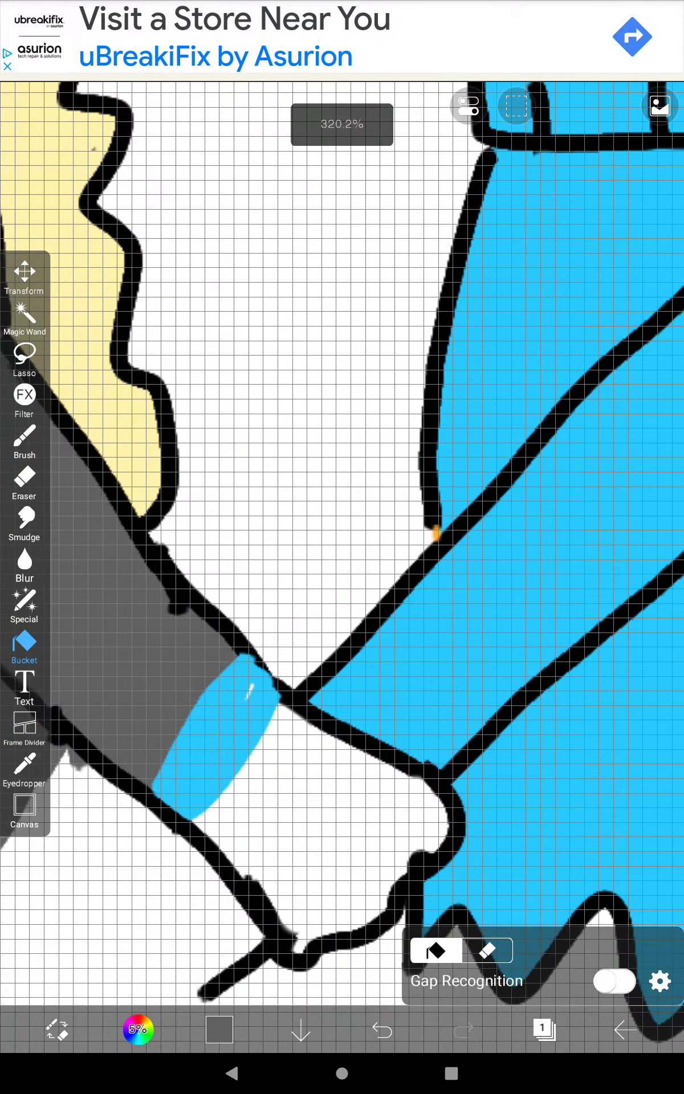
{"action": "left_click", "coordinate": [24, 439]}
{"action": "left_click", "coordinate": [202, 748]}
{"action": "left_click_drag", "start_coordinate": [206, 743], "coordinate": [189, 774]}
{"action": "left_click", "coordinate": [241, 702]}
{"action": "scroll", "coordinate": [342, 547], "scroll_direction": "down", "scroll_amount": 2}
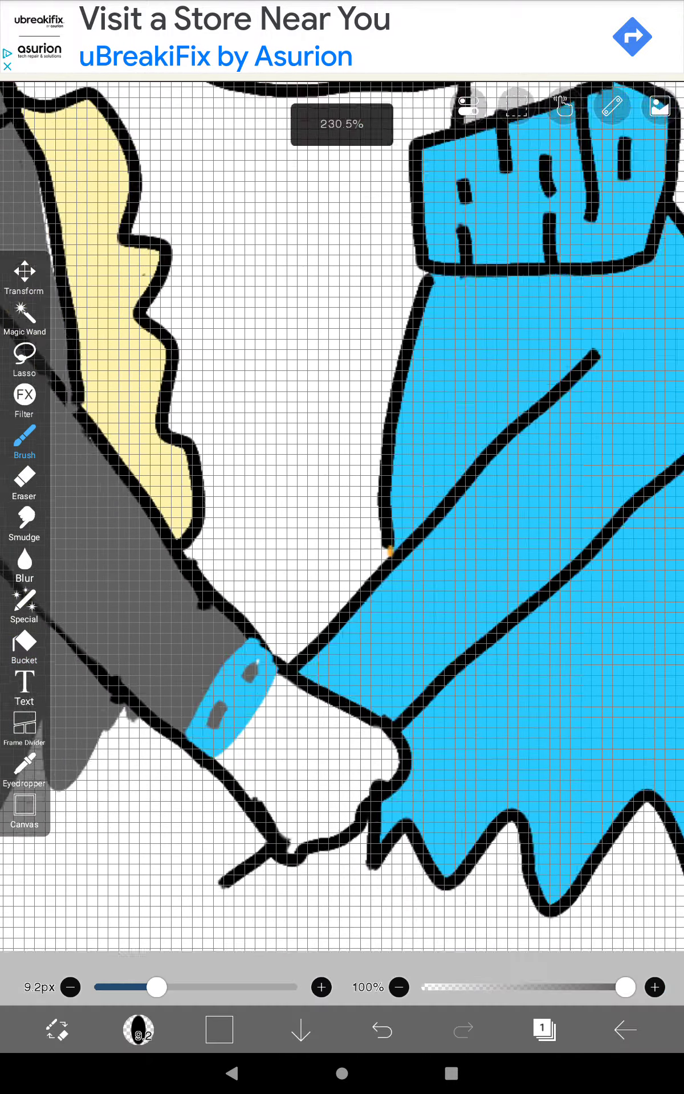
{"action": "scroll", "coordinate": [341, 546], "scroll_direction": "down", "scroll_amount": 3}
{"action": "scroll", "coordinate": [342, 547], "scroll_direction": "down", "scroll_amount": 3}
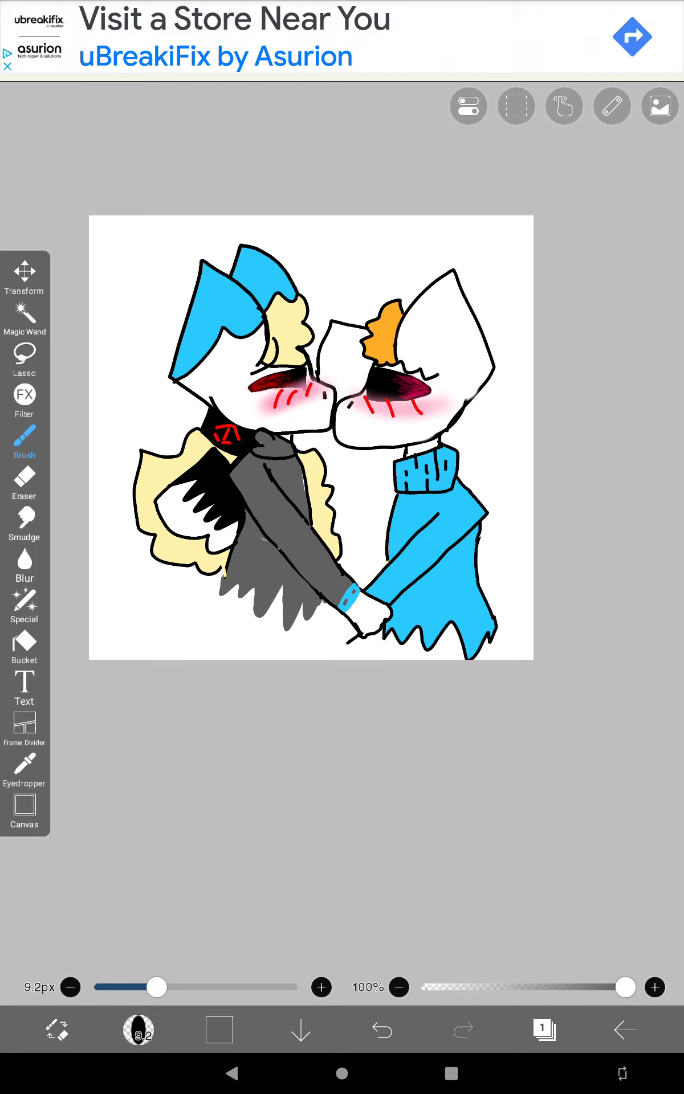
{"action": "scroll", "coordinate": [311, 437], "scroll_direction": "down", "scroll_amount": 2}
{"action": "scroll", "coordinate": [343, 547], "scroll_direction": "down", "scroll_amount": 4}
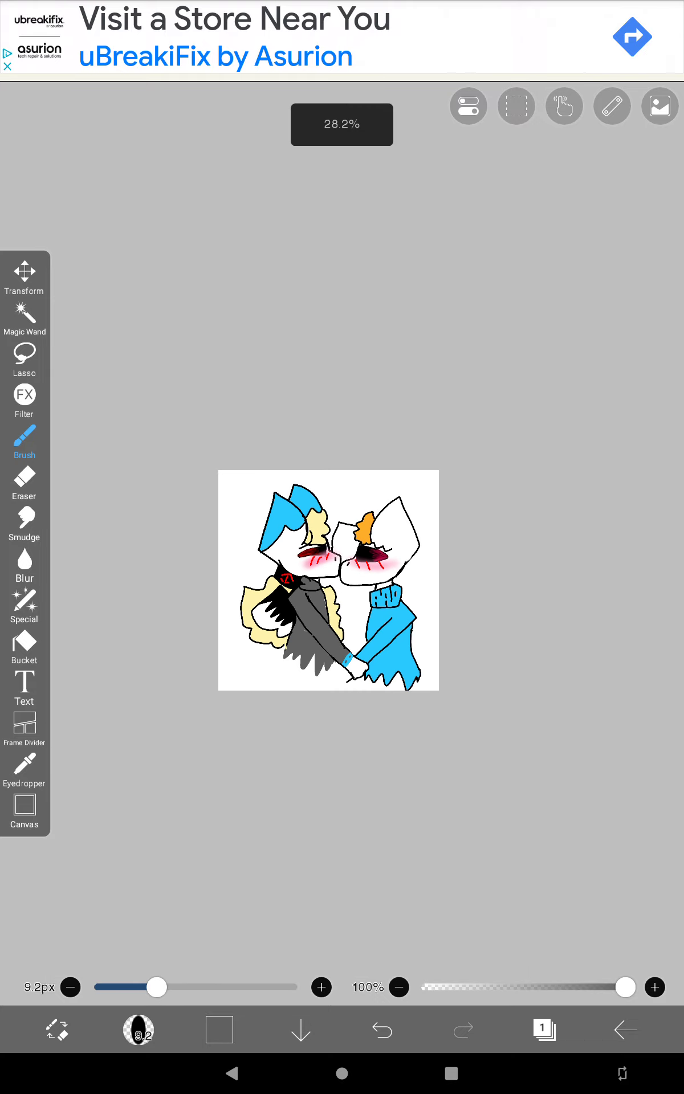
{"action": "scroll", "coordinate": [342, 599], "scroll_direction": "up", "scroll_amount": 8}
{"action": "scroll", "coordinate": [342, 598], "scroll_direction": "up", "scroll_amount": 3}
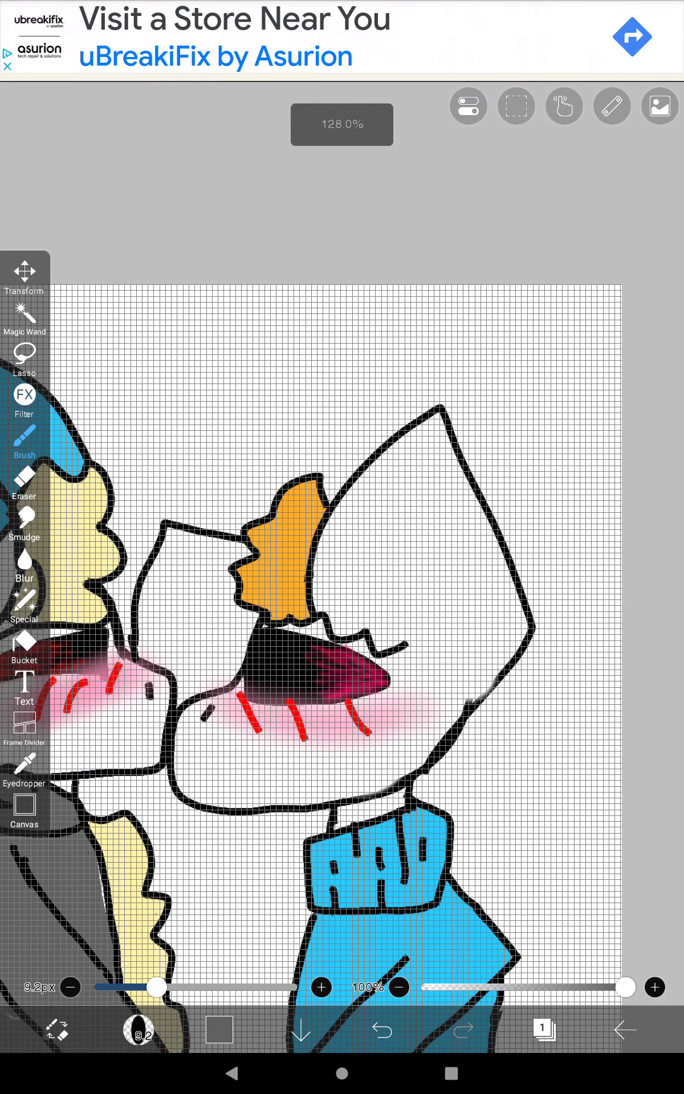
- Choose a pale peach skin tone from the orange hue and light palette swatches
{"action": "left_click", "coordinate": [219, 1029]}
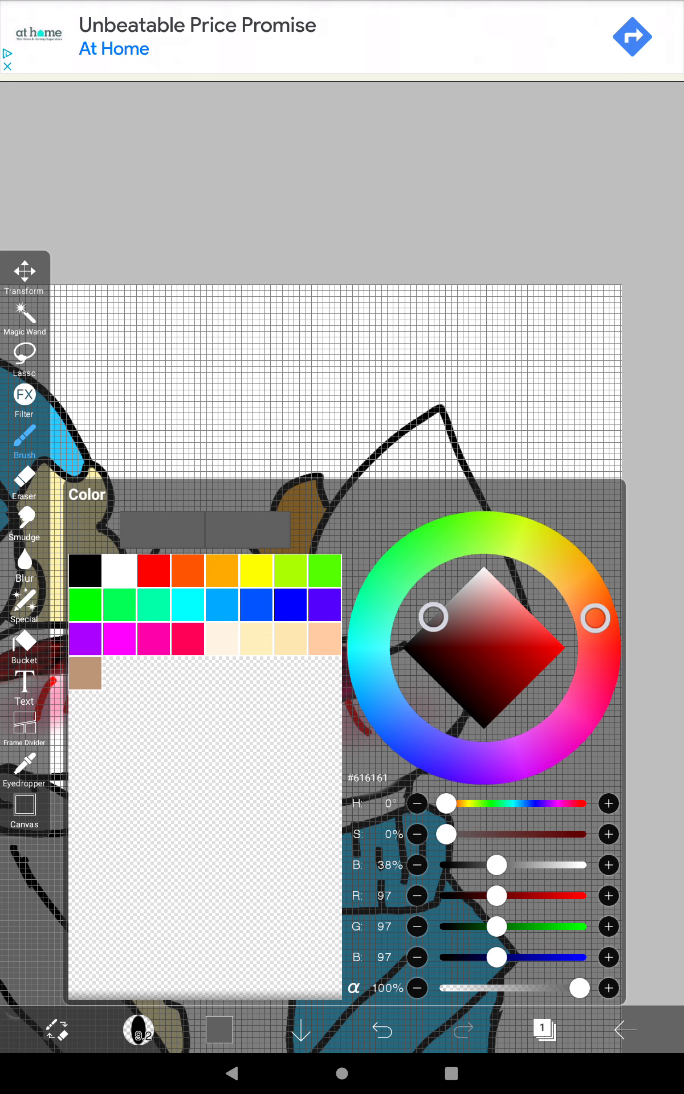
{"action": "left_click", "coordinate": [580, 585]}
{"action": "mouse_move", "coordinate": [496, 579]}
{"action": "left_mouse_down"}
{"action": "mouse_move", "coordinate": [565, 647]}
{"action": "mouse_move", "coordinate": [484, 727]}
{"action": "mouse_move", "coordinate": [564, 647]}
{"action": "mouse_move", "coordinate": [527, 686]}
{"action": "mouse_move", "coordinate": [542, 667]}
{"action": "mouse_move", "coordinate": [538, 621]}
{"action": "mouse_move", "coordinate": [500, 584]}
{"action": "mouse_move", "coordinate": [564, 647]}
{"action": "left_mouse_up"}
{"action": "left_click", "coordinate": [290, 639]}
{"action": "left_click", "coordinate": [324, 639]}
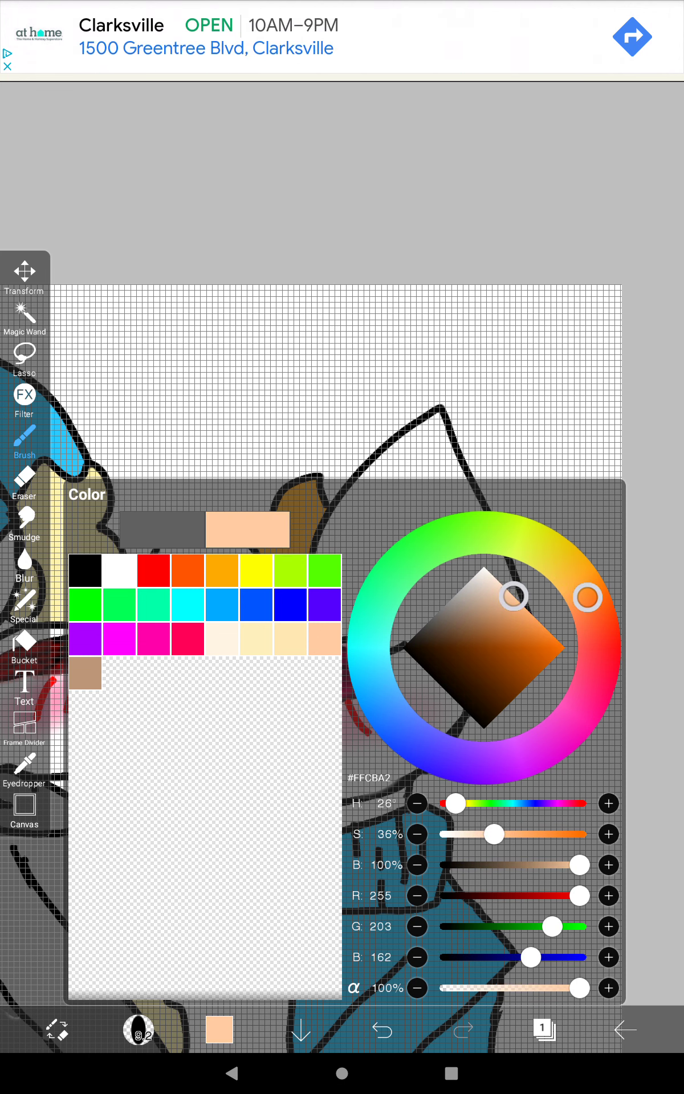
{"action": "left_click", "coordinate": [219, 1030]}
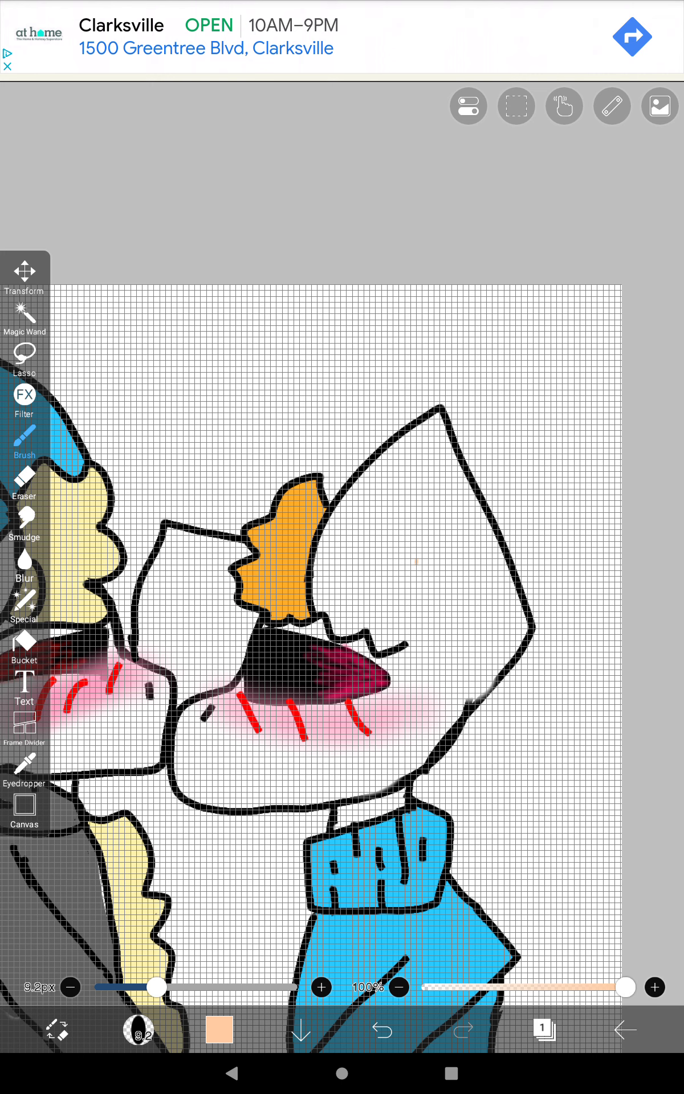
- Bucket-fill both characters' faces with peach, undoing fills that spilled over outlines
{"action": "left_click", "coordinate": [25, 644]}
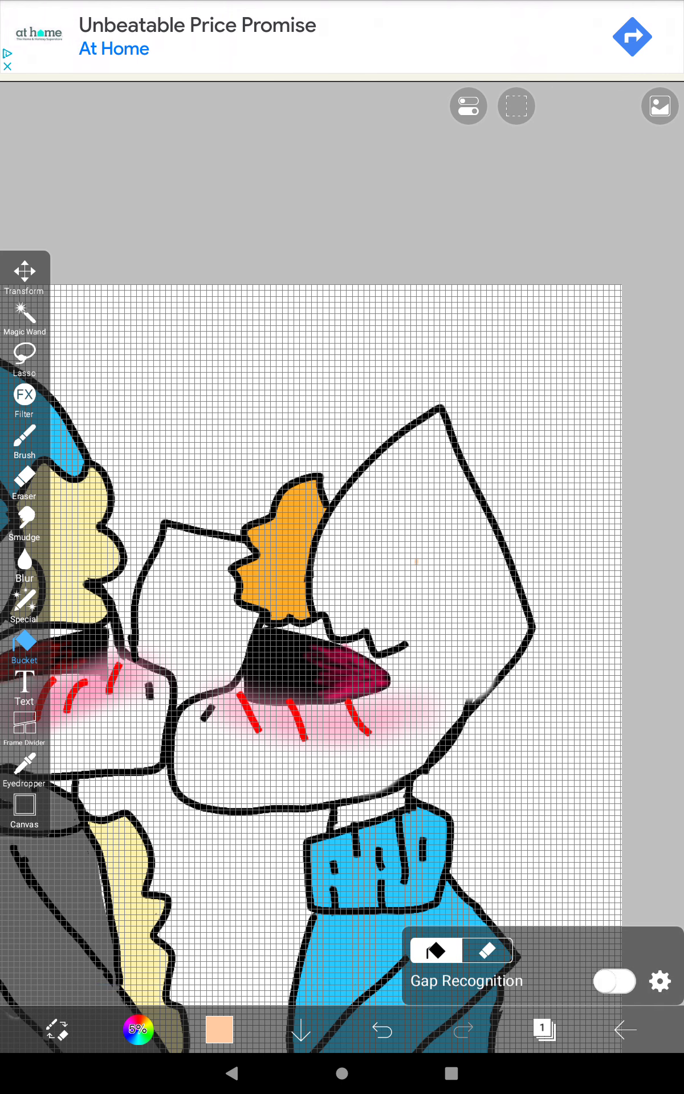
{"action": "left_click", "coordinate": [417, 562]}
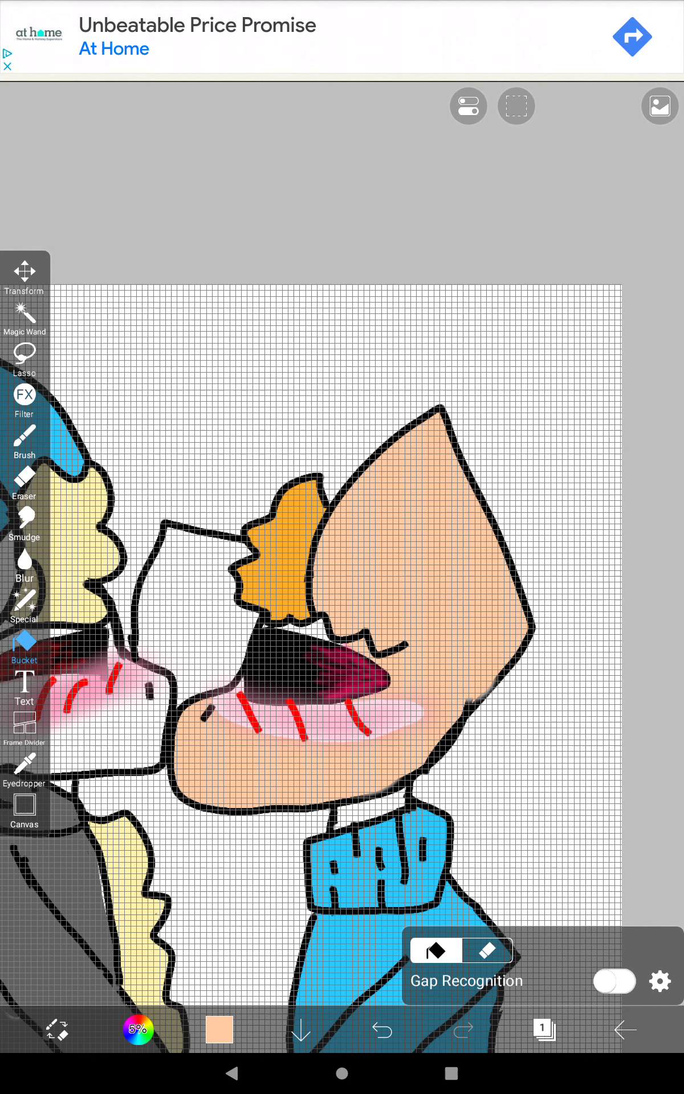
{"action": "left_click", "coordinate": [381, 1030]}
{"action": "scroll", "coordinate": [342, 598], "scroll_direction": "up", "scroll_amount": 3}
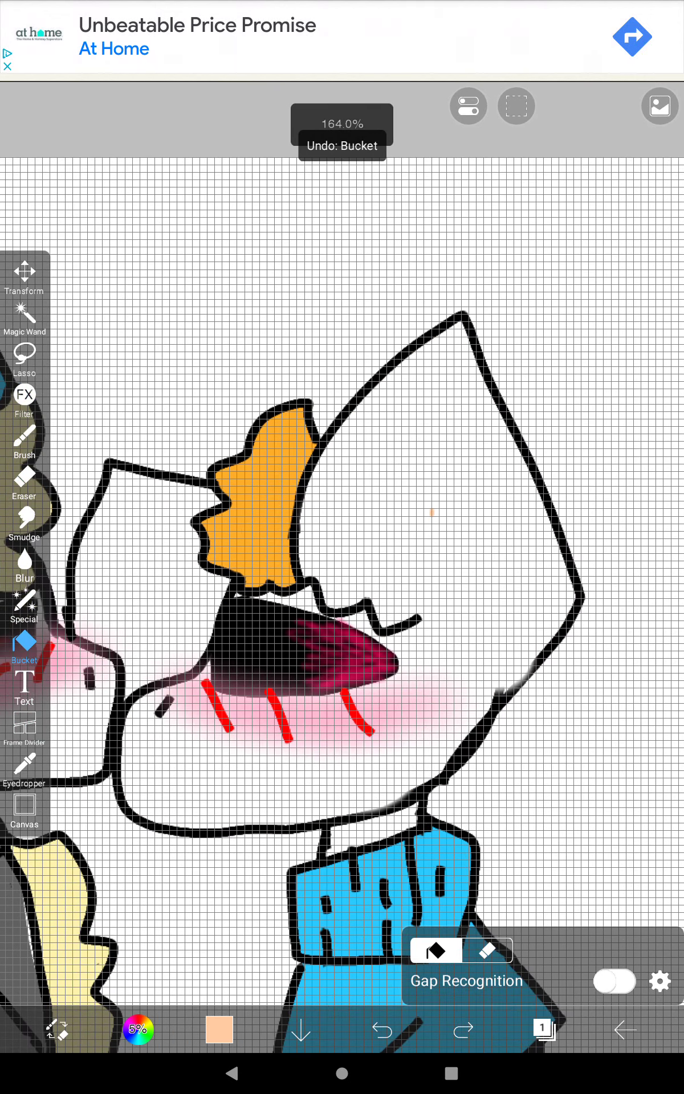
{"action": "left_click", "coordinate": [428, 513]}
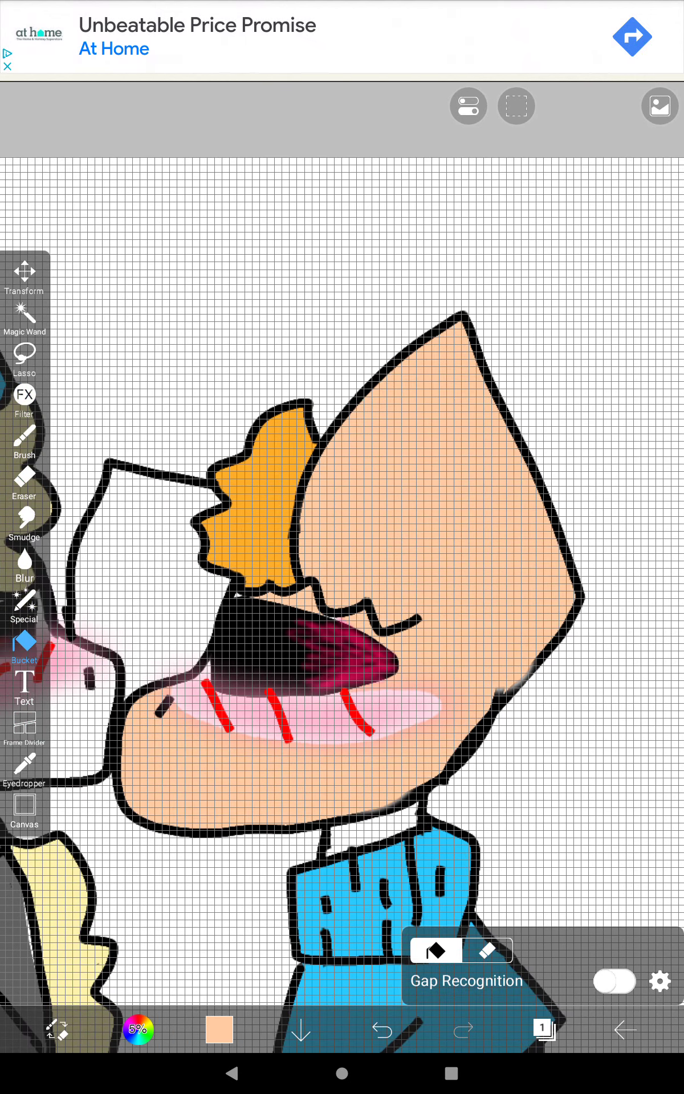
{"action": "left_click", "coordinate": [256, 628]}
{"action": "left_click", "coordinate": [381, 1030]}
{"action": "scroll", "coordinate": [300, 444], "scroll_direction": "up", "scroll_amount": 5}
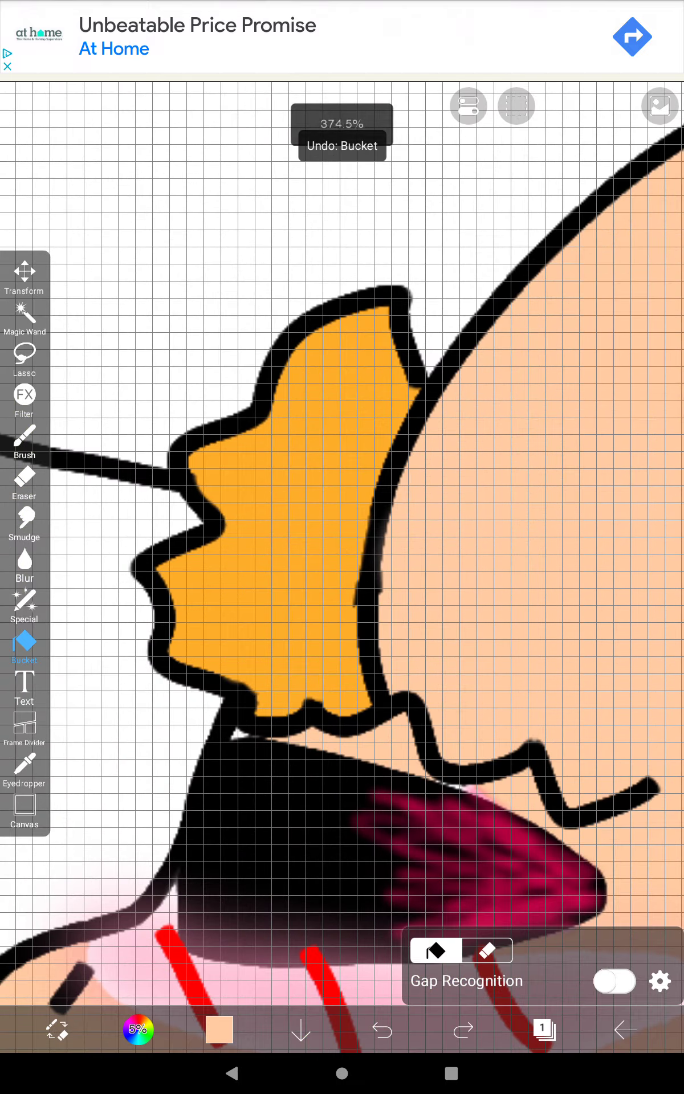
{"action": "scroll", "coordinate": [342, 513], "scroll_direction": "down", "scroll_amount": 2}
{"action": "scroll", "coordinate": [300, 470], "scroll_direction": "up", "scroll_amount": 5}
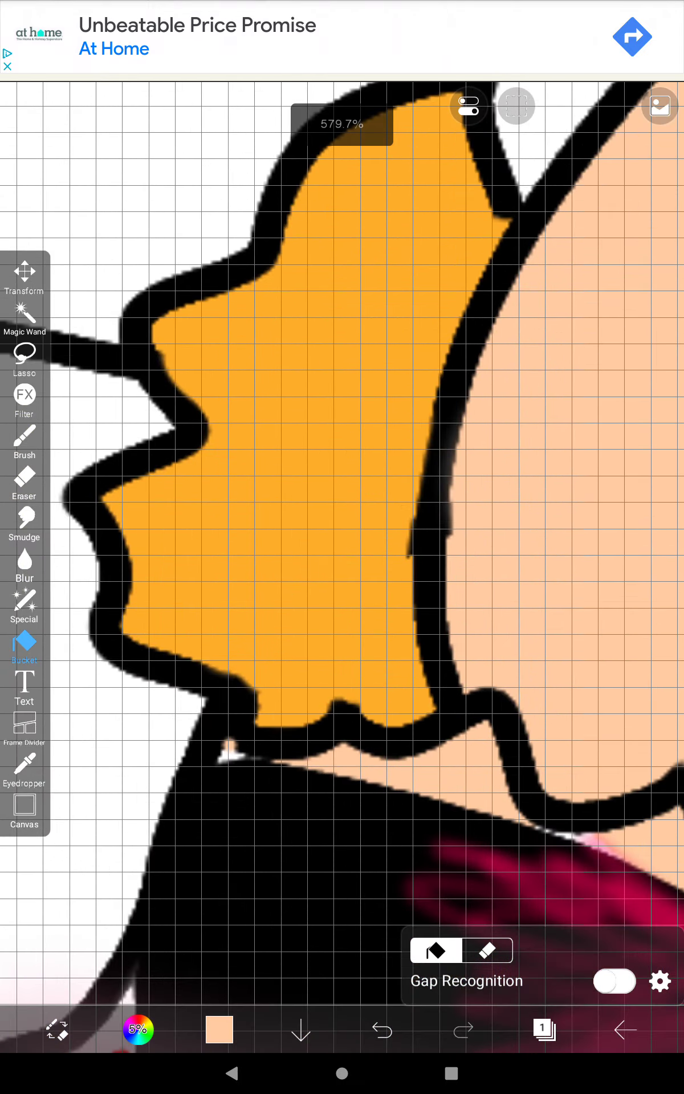
{"action": "scroll", "coordinate": [342, 546], "scroll_direction": "down", "scroll_amount": 3}
{"action": "scroll", "coordinate": [343, 548], "scroll_direction": "down", "scroll_amount": 3}
{"action": "scroll", "coordinate": [342, 546], "scroll_direction": "down", "scroll_amount": 3}
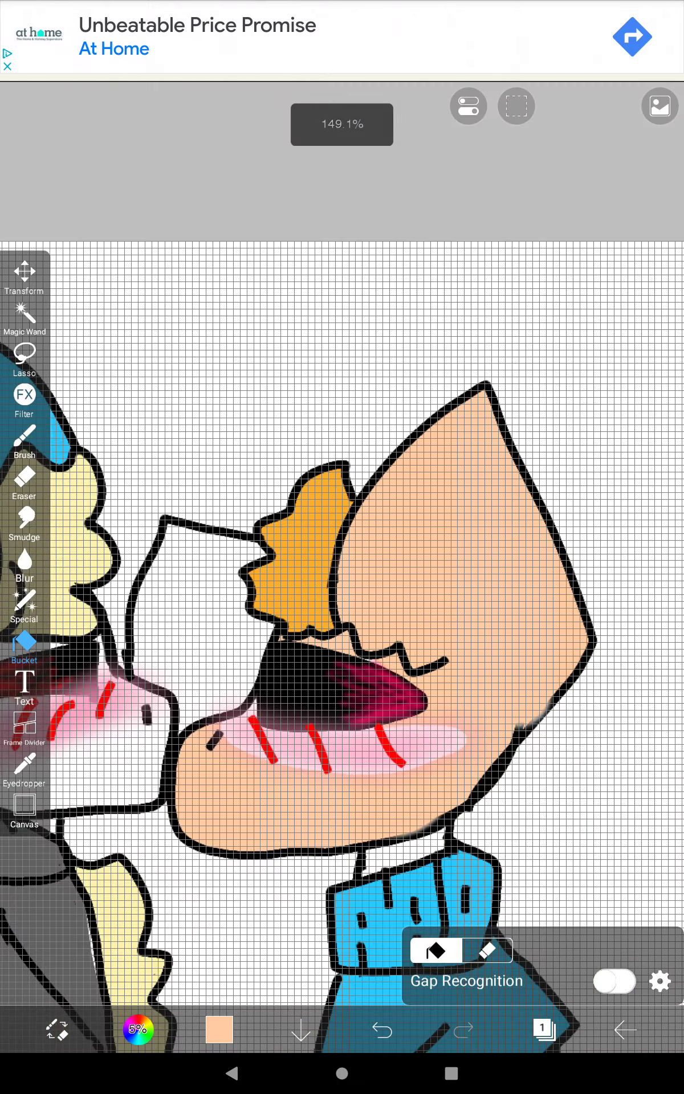
{"action": "scroll", "coordinate": [342, 547], "scroll_direction": "down", "scroll_amount": 2}
{"action": "scroll", "coordinate": [342, 599], "scroll_direction": "down", "scroll_amount": 1}
{"action": "scroll", "coordinate": [428, 684], "scroll_direction": "up", "scroll_amount": 5}
{"action": "scroll", "coordinate": [428, 684], "scroll_direction": "up", "scroll_amount": 1}
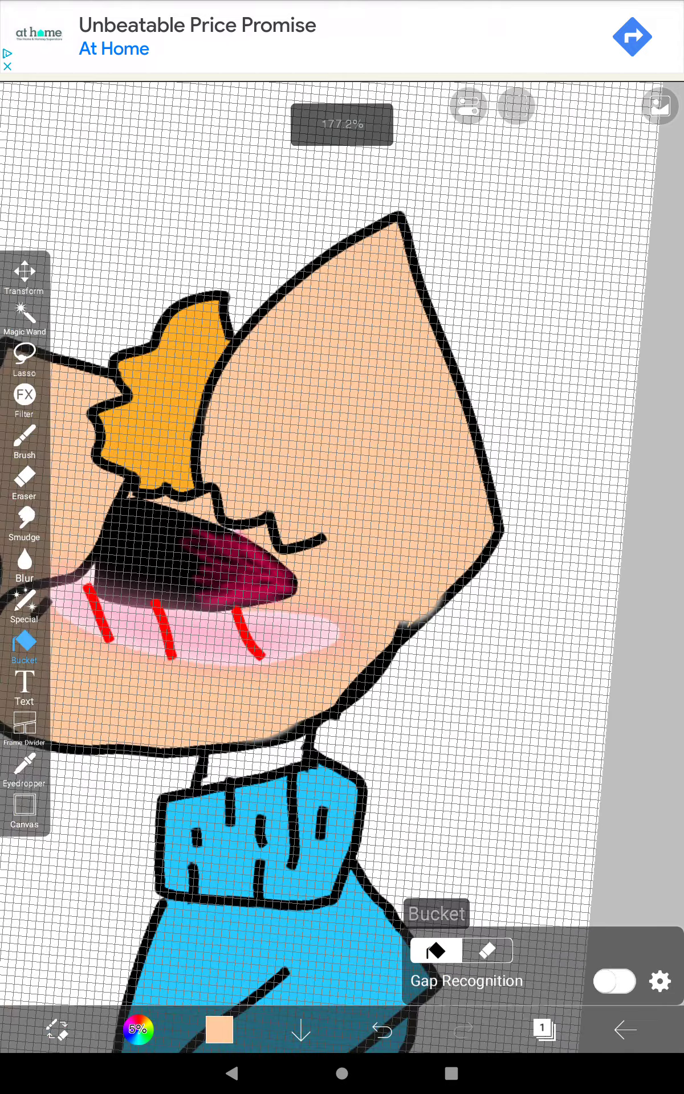
{"action": "scroll", "coordinate": [341, 547], "scroll_direction": "down", "scroll_amount": 5}
{"action": "scroll", "coordinate": [257, 641], "scroll_direction": "down", "scroll_amount": 2}
{"action": "scroll", "coordinate": [257, 683], "scroll_direction": "up", "scroll_amount": 2}
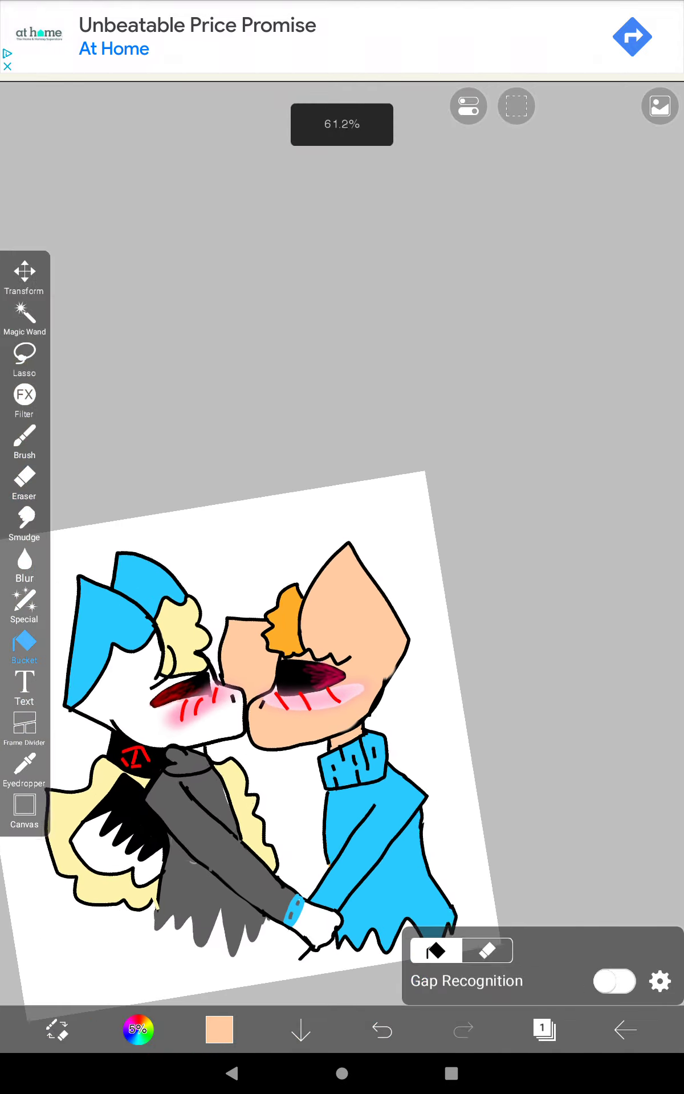
{"action": "scroll", "coordinate": [257, 684], "scroll_direction": "up", "scroll_amount": 1}
{"action": "scroll", "coordinate": [257, 642], "scroll_direction": "down", "scroll_amount": 1}
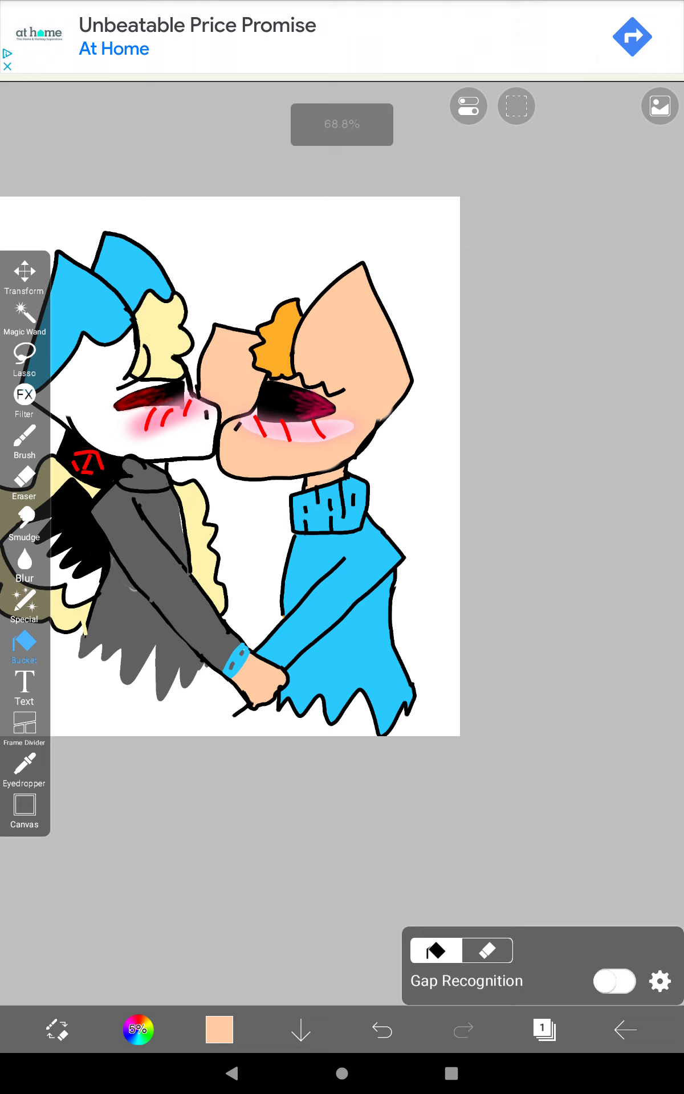
{"action": "scroll", "coordinate": [342, 625], "scroll_direction": "down", "scroll_amount": 1}
{"action": "scroll", "coordinate": [352, 624], "scroll_direction": "up", "scroll_amount": 1}
{"action": "left_click", "coordinate": [257, 564]}
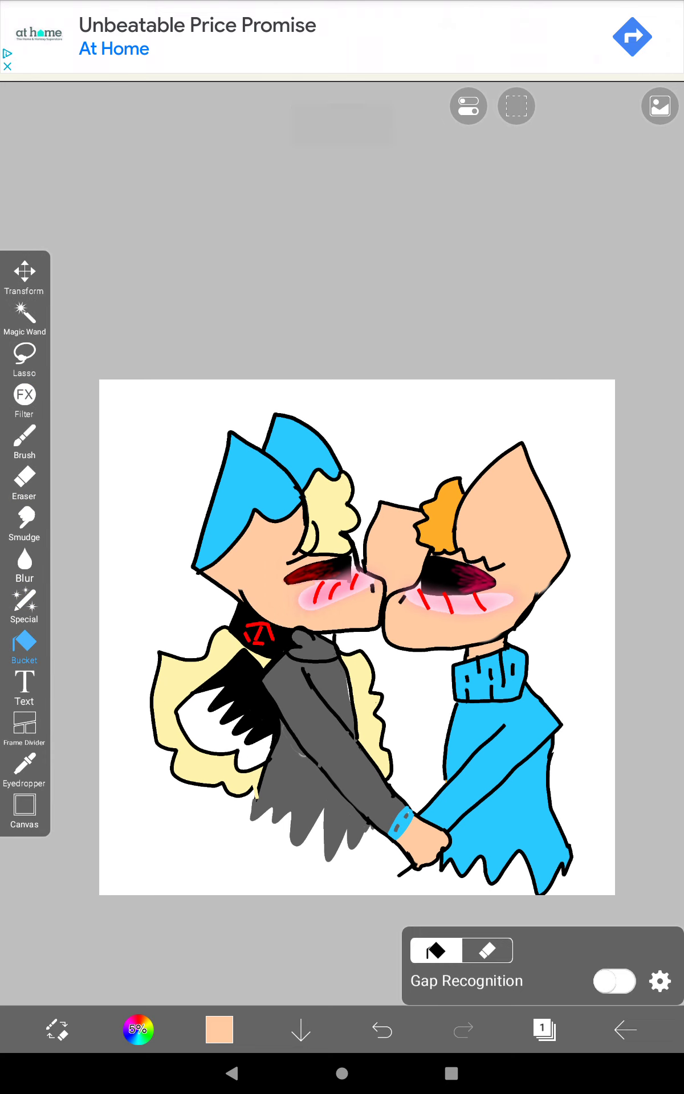
- Pick a pale cream shade and fill the left character's face with it
{"action": "left_click", "coordinate": [218, 1029]}
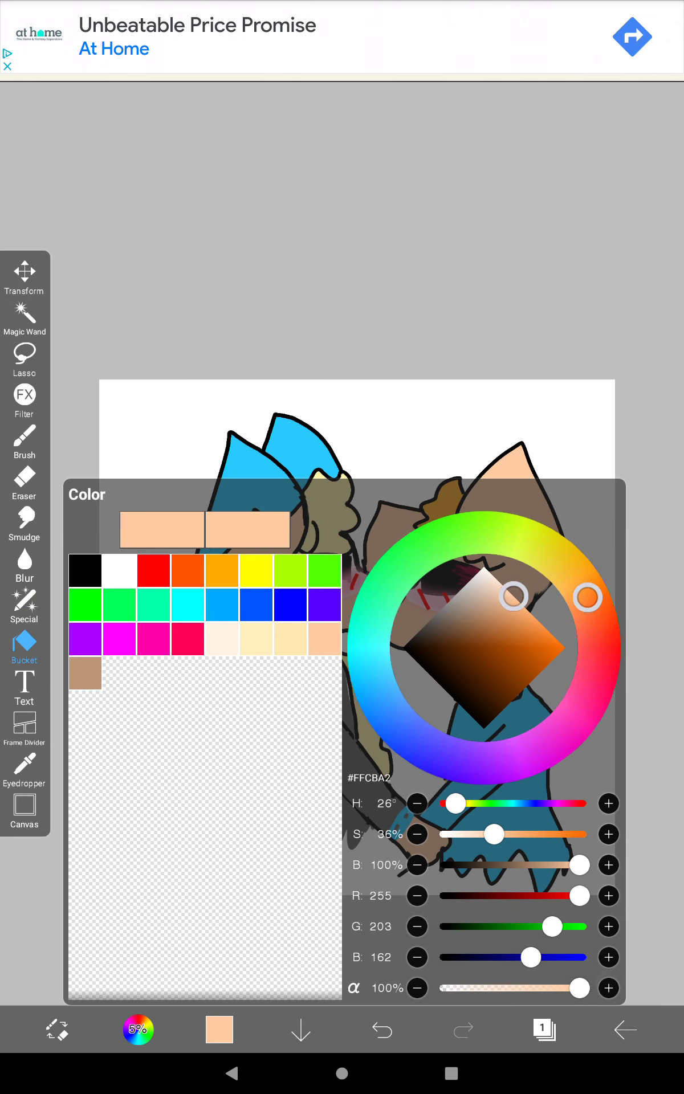
{"action": "left_click_drag", "start_coordinate": [514, 596], "coordinate": [503, 612]}
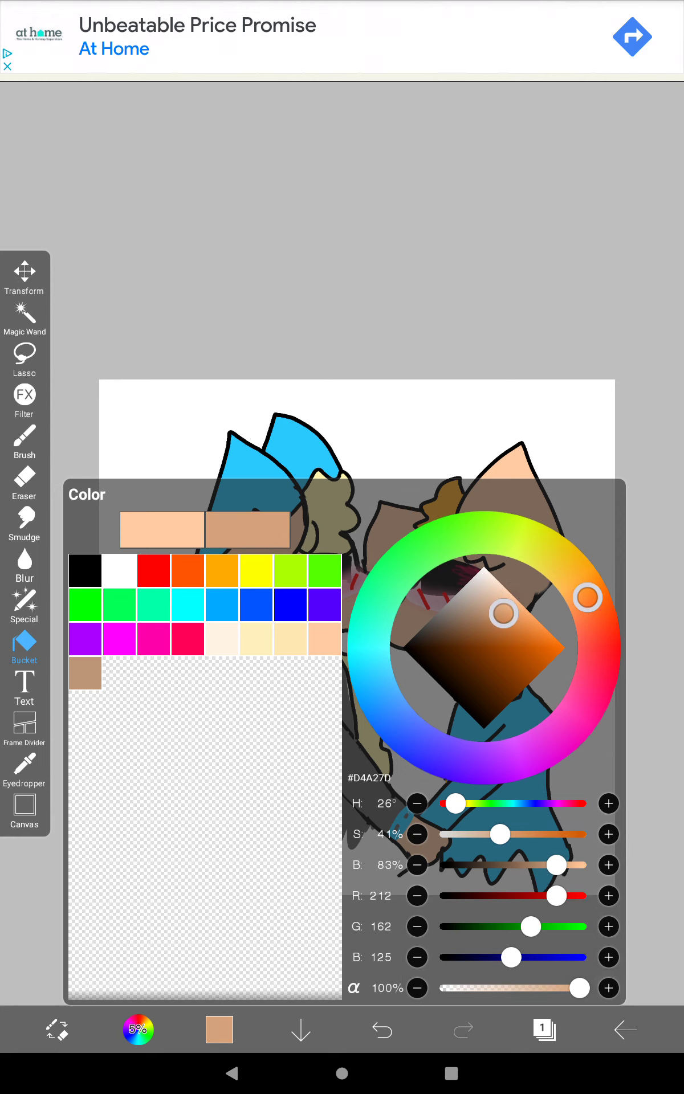
{"action": "left_click", "coordinate": [289, 638]}
{"action": "left_click", "coordinate": [219, 1030]}
{"action": "left_click", "coordinate": [338, 547]}
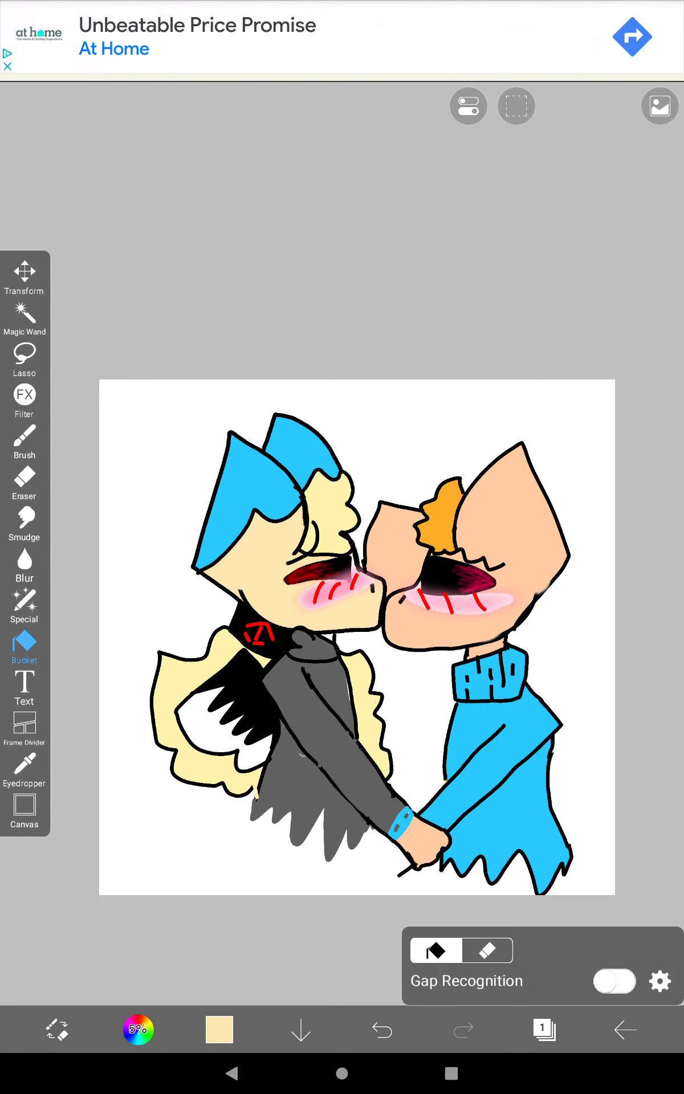
- Shift the hue slightly toward yellow and select an even paler cream (#FFF5E3)
{"action": "left_click", "coordinate": [219, 1030]}
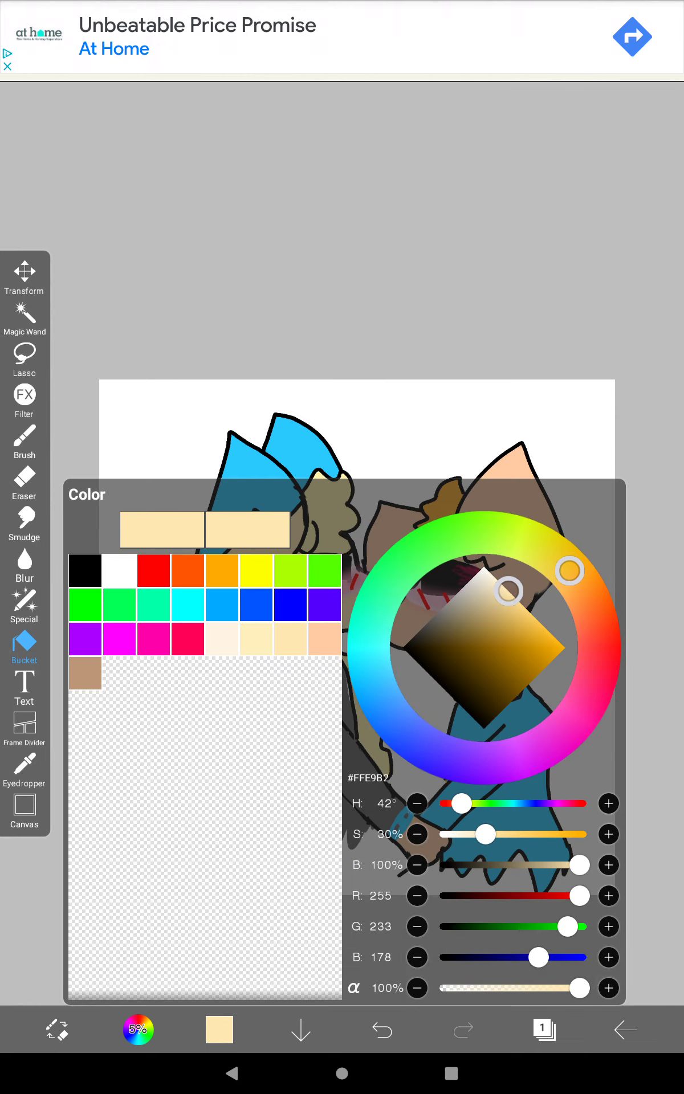
{"action": "left_click_drag", "start_coordinate": [568, 572], "coordinate": [561, 563]}
{"action": "left_click", "coordinate": [221, 637]}
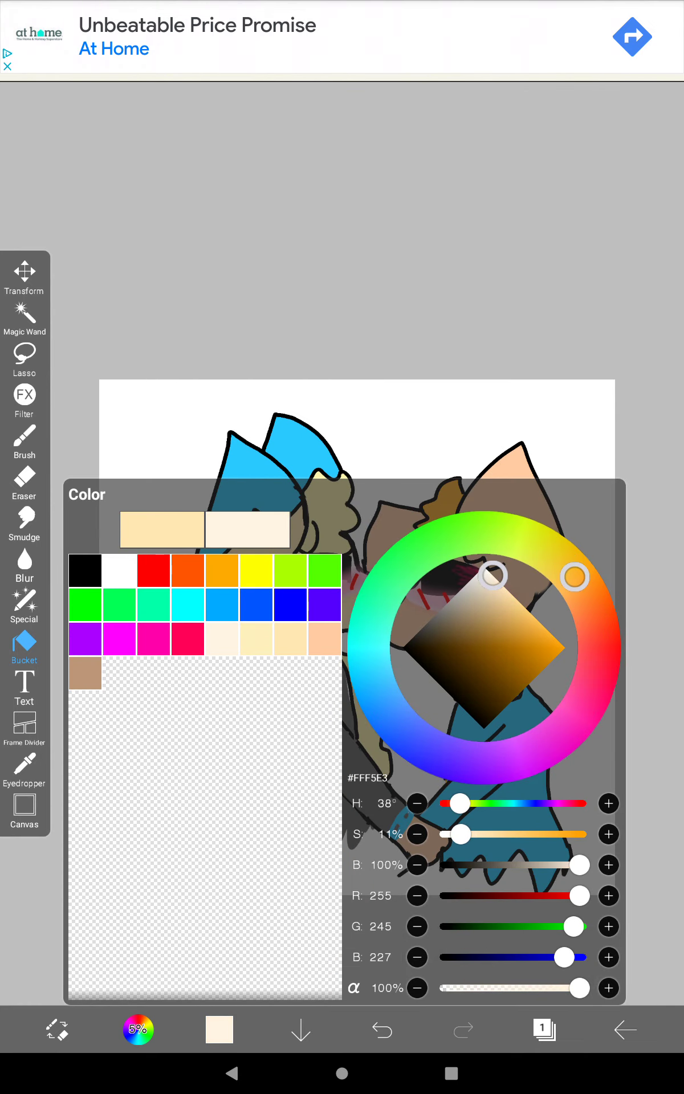
{"action": "left_click", "coordinate": [220, 1030]}
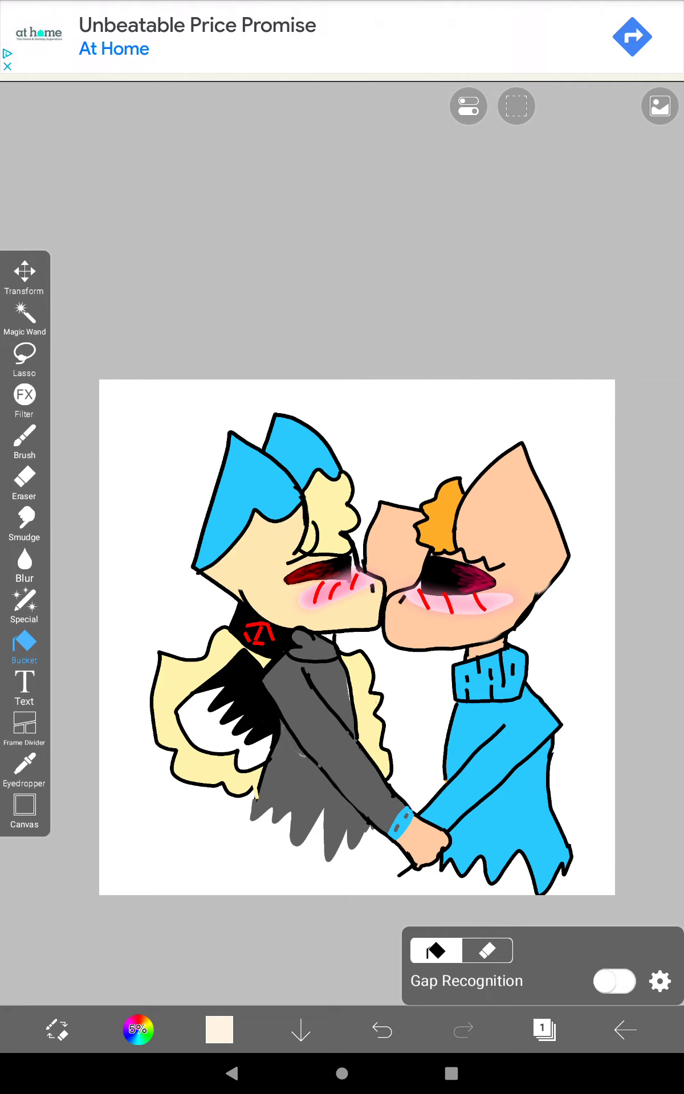
- Refill the left character's face with the lighter cream, checking it by undo and redo
{"action": "left_click", "coordinate": [239, 564]}
{"action": "scroll", "coordinate": [356, 637], "scroll_direction": "up", "scroll_amount": 2}
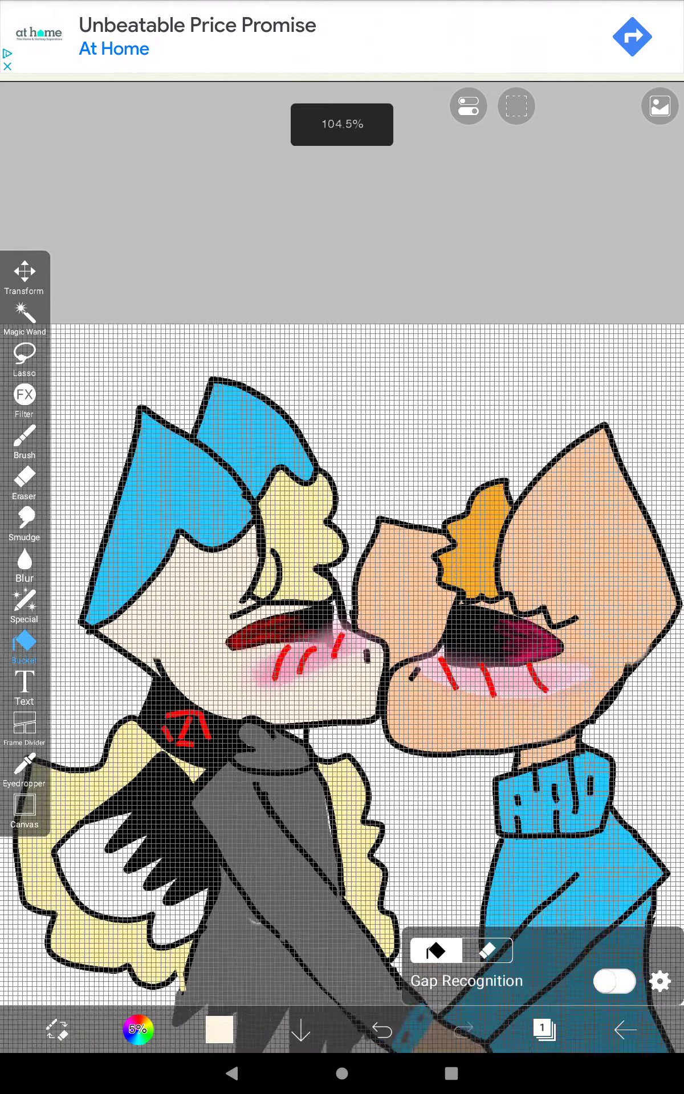
{"action": "scroll", "coordinate": [356, 636], "scroll_direction": "up", "scroll_amount": 2}
{"action": "key", "text": "ctrl+z"}
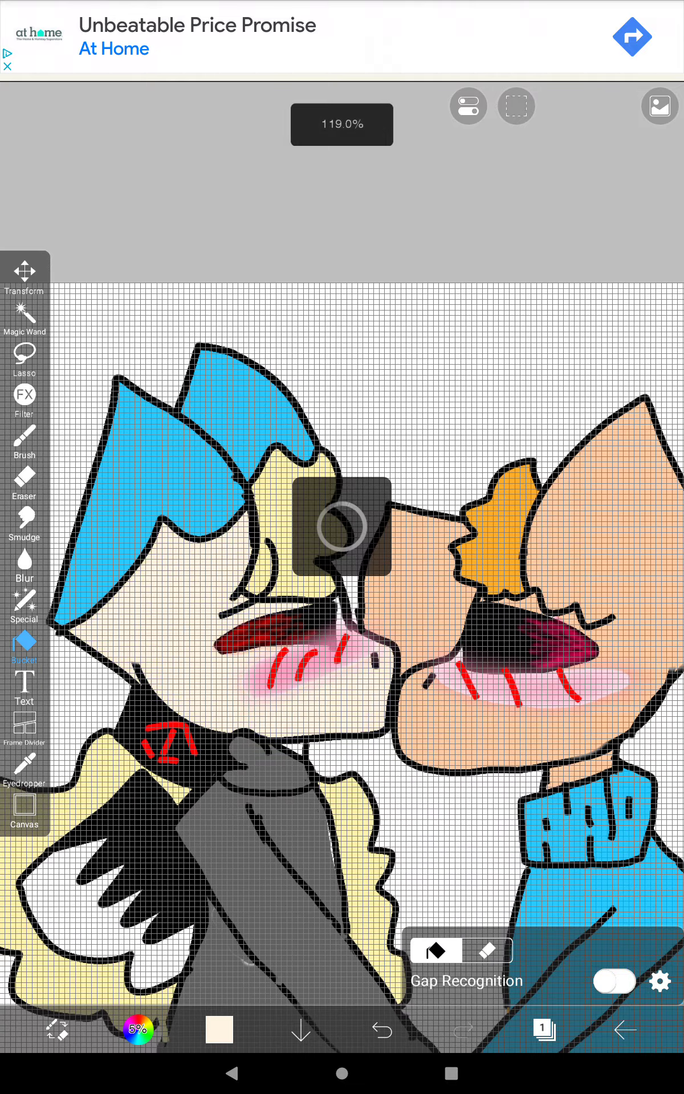
{"action": "scroll", "coordinate": [341, 637], "scroll_direction": "up", "scroll_amount": 1}
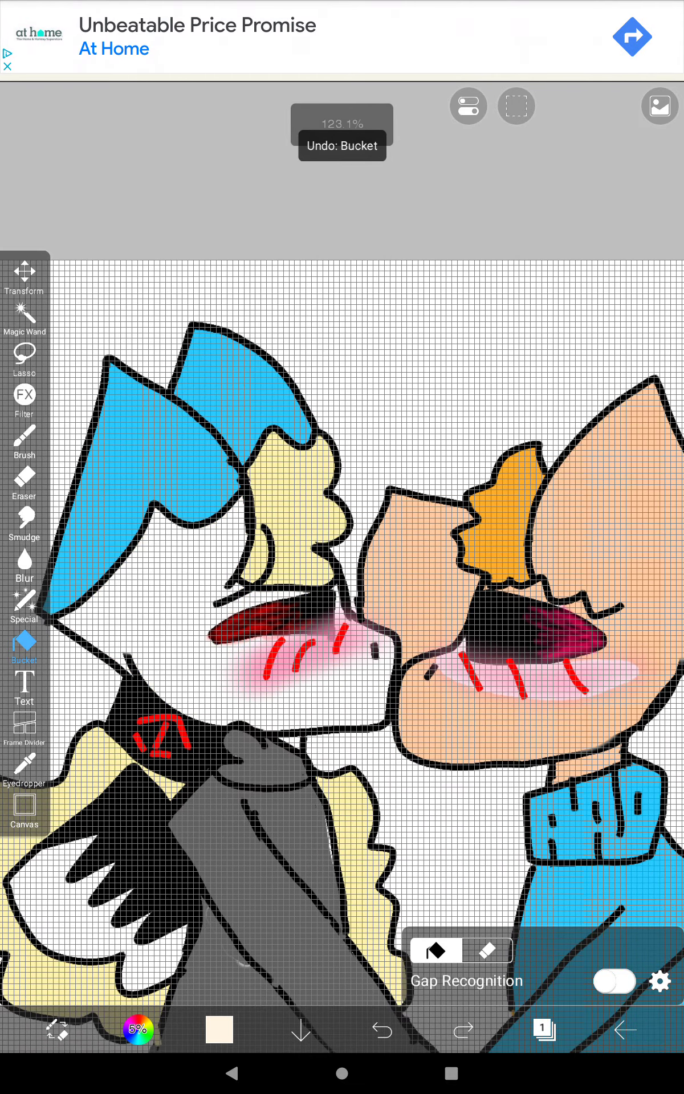
{"action": "left_click", "coordinate": [462, 1030]}
{"action": "scroll", "coordinate": [317, 525], "scroll_direction": "up", "scroll_amount": 3}
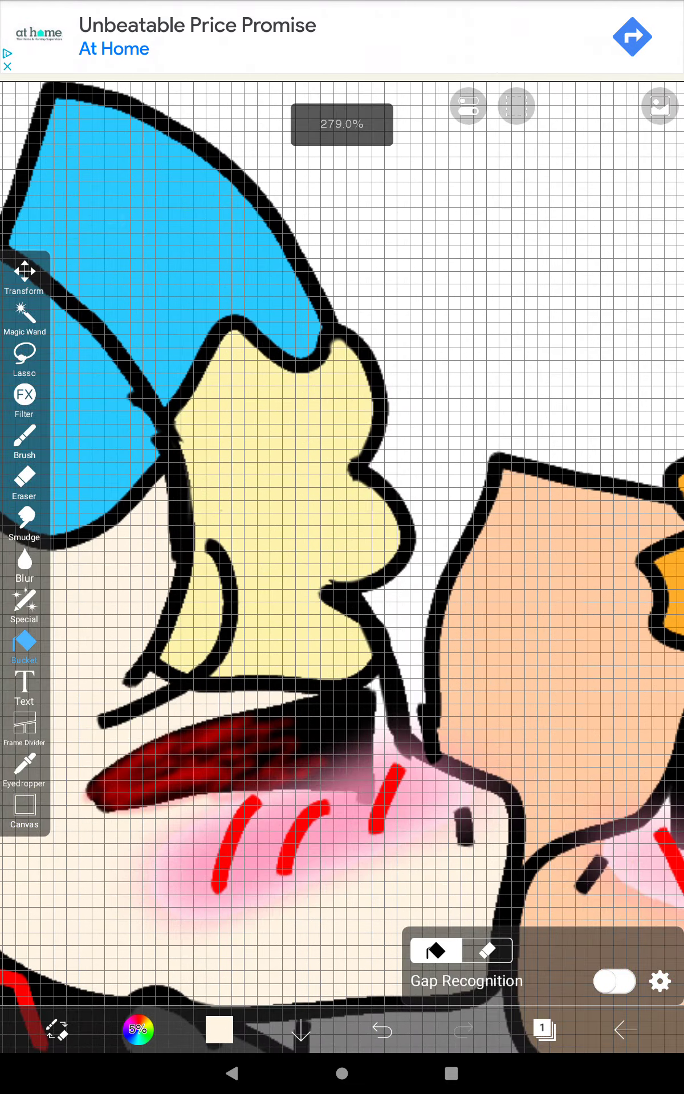
{"action": "scroll", "coordinate": [342, 564], "scroll_direction": "down", "scroll_amount": 3}
{"action": "scroll", "coordinate": [342, 564], "scroll_direction": "down", "scroll_amount": 3}
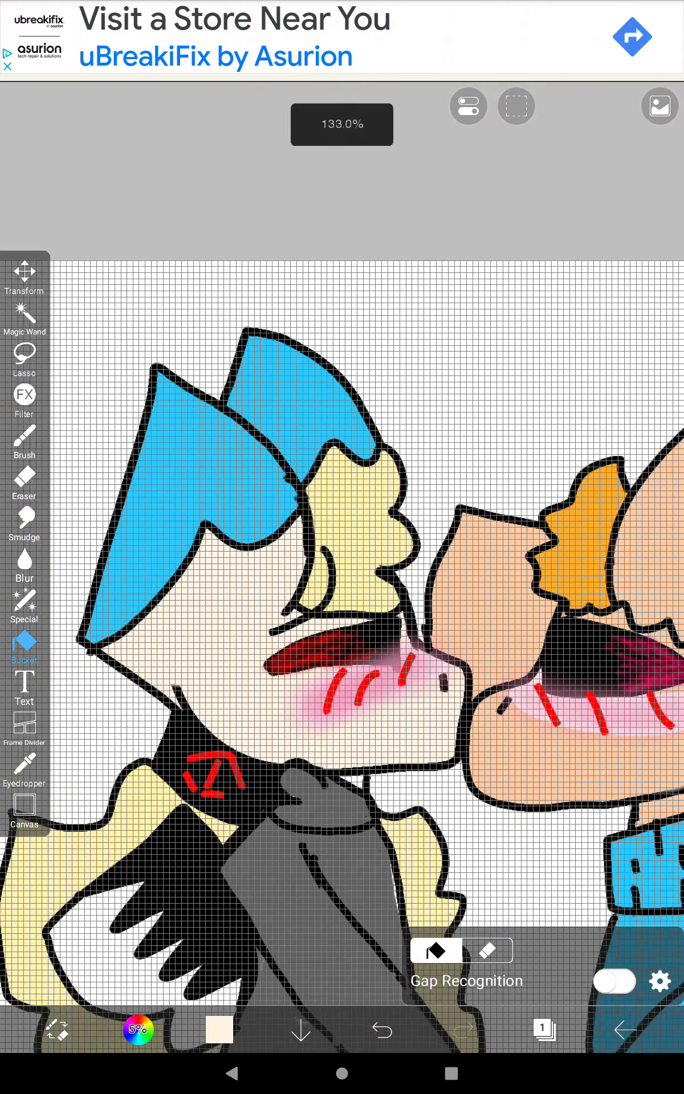
{"action": "scroll", "coordinate": [343, 564], "scroll_direction": "down", "scroll_amount": 3}
{"action": "scroll", "coordinate": [342, 531], "scroll_direction": "down", "scroll_amount": 2}
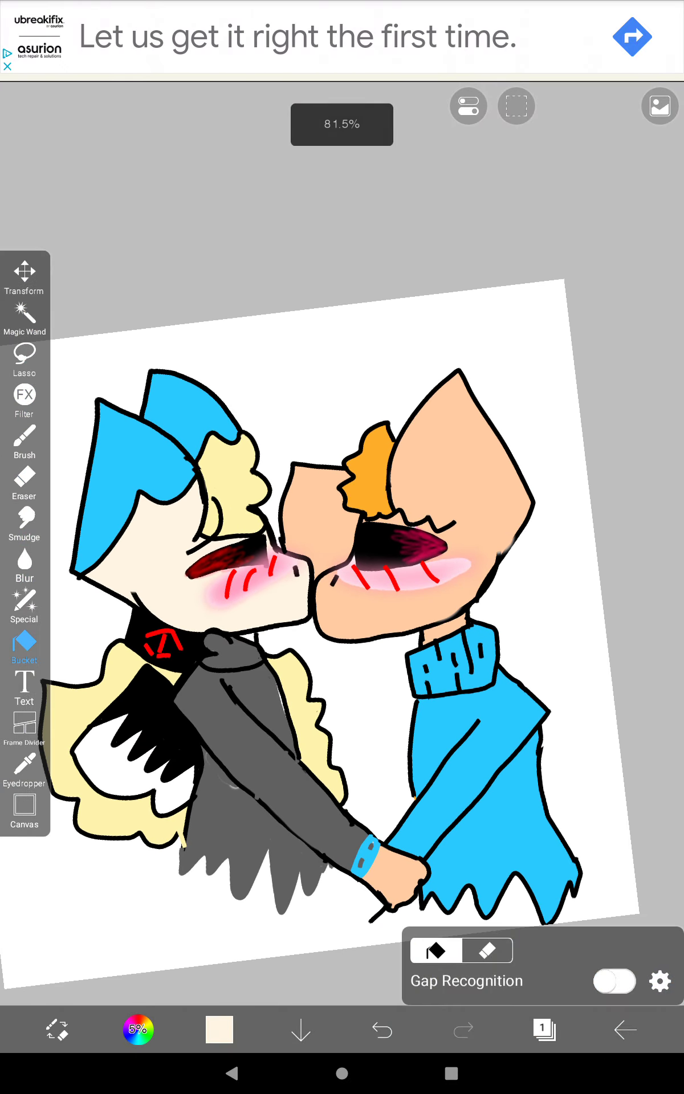
{"action": "scroll", "coordinate": [319, 564], "scroll_direction": "down", "scroll_amount": 2}
{"action": "scroll", "coordinate": [319, 564], "scroll_direction": "down", "scroll_amount": 1}
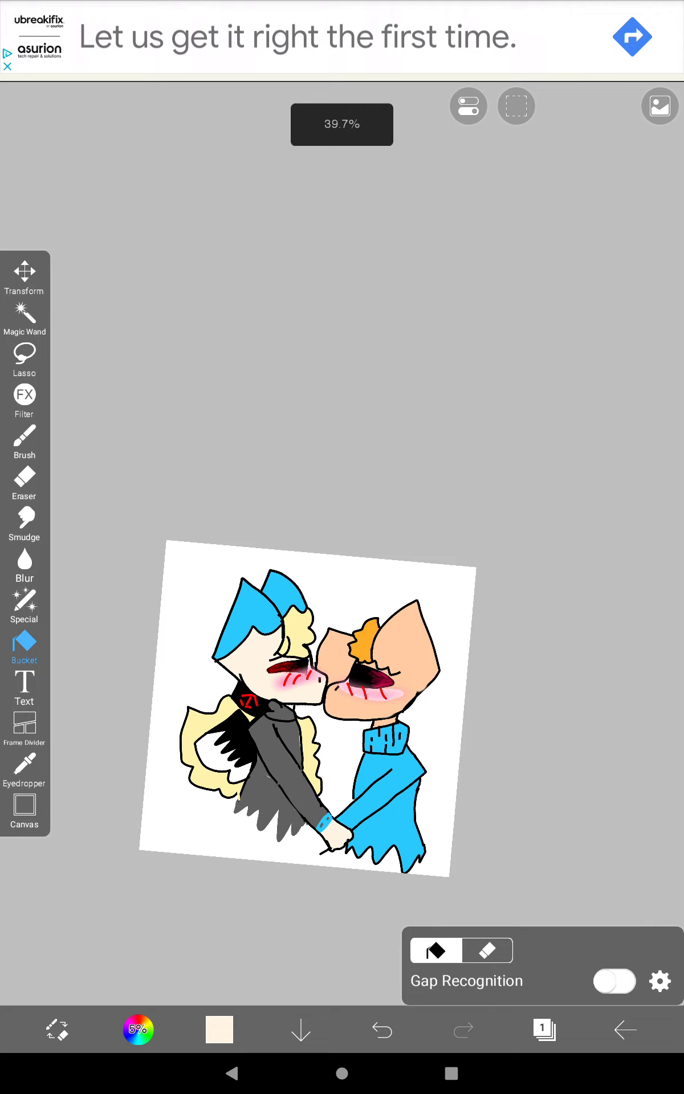
{"action": "scroll", "coordinate": [342, 649], "scroll_direction": "up", "scroll_amount": 3}
{"action": "scroll", "coordinate": [265, 692], "scroll_direction": "down", "scroll_amount": 1}
{"action": "scroll", "coordinate": [342, 564], "scroll_direction": "down", "scroll_amount": 3}
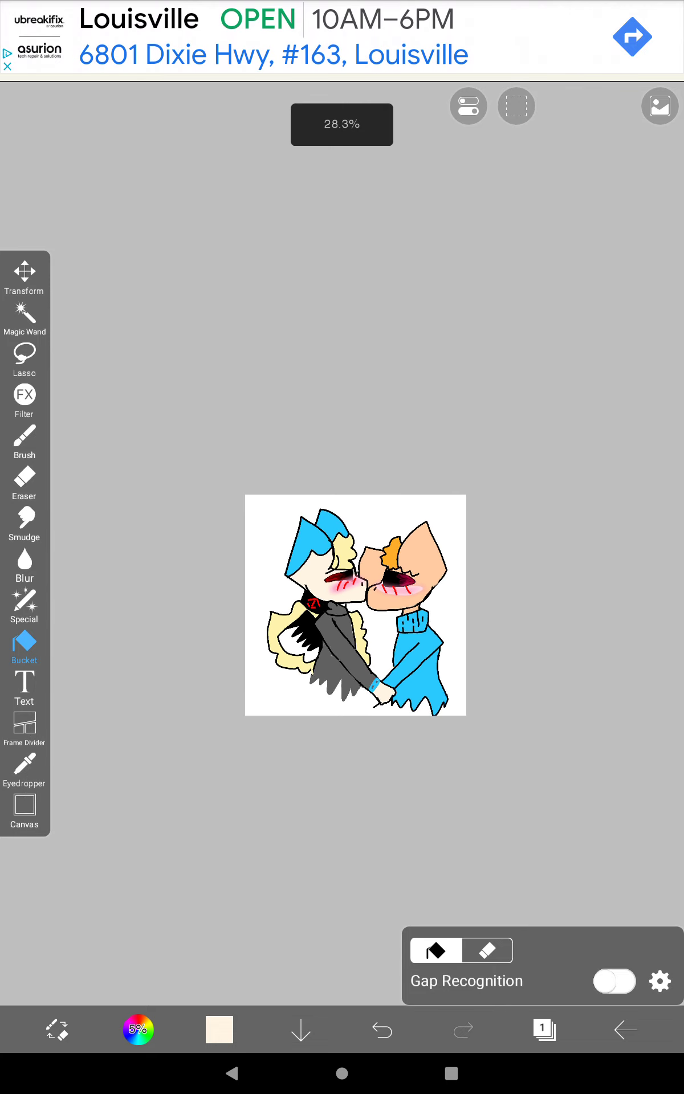
{"action": "scroll", "coordinate": [341, 599], "scroll_direction": "up", "scroll_amount": 2}
{"action": "scroll", "coordinate": [318, 683], "scroll_direction": "up", "scroll_amount": 2}
{"action": "scroll", "coordinate": [343, 598], "scroll_direction": "up", "scroll_amount": 2}
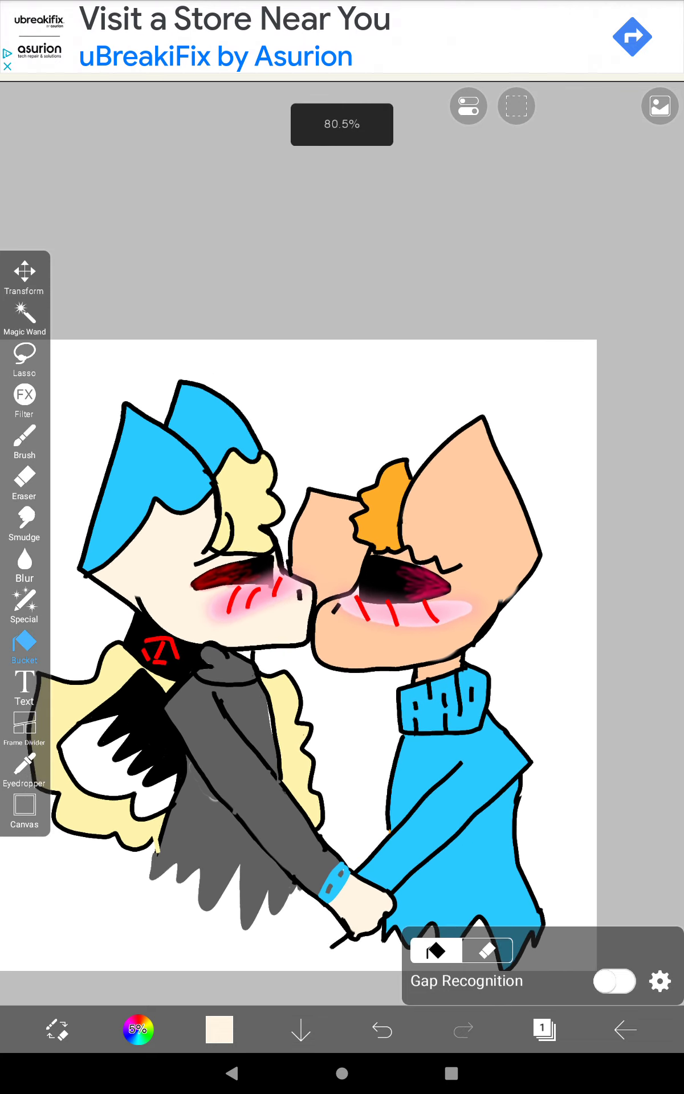
{"action": "scroll", "coordinate": [343, 573], "scroll_direction": "down", "scroll_amount": 1}
{"action": "scroll", "coordinate": [329, 573], "scroll_direction": "down", "scroll_amount": 1}
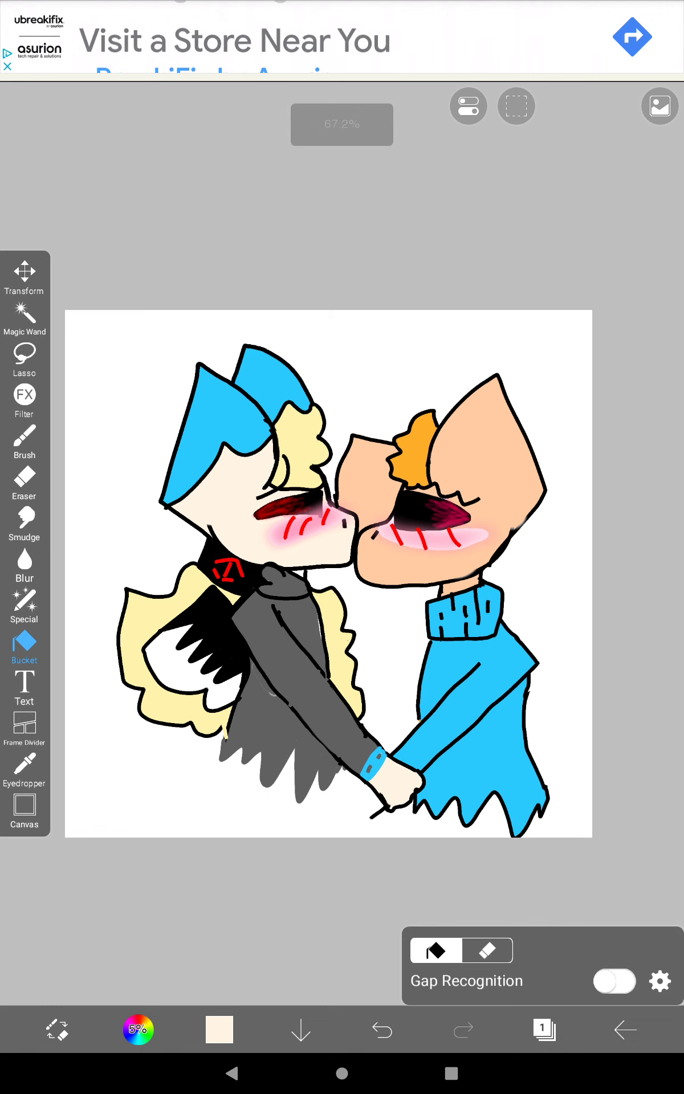
{"action": "left_click", "coordinate": [24, 443]}
{"action": "left_click", "coordinate": [219, 1030]}
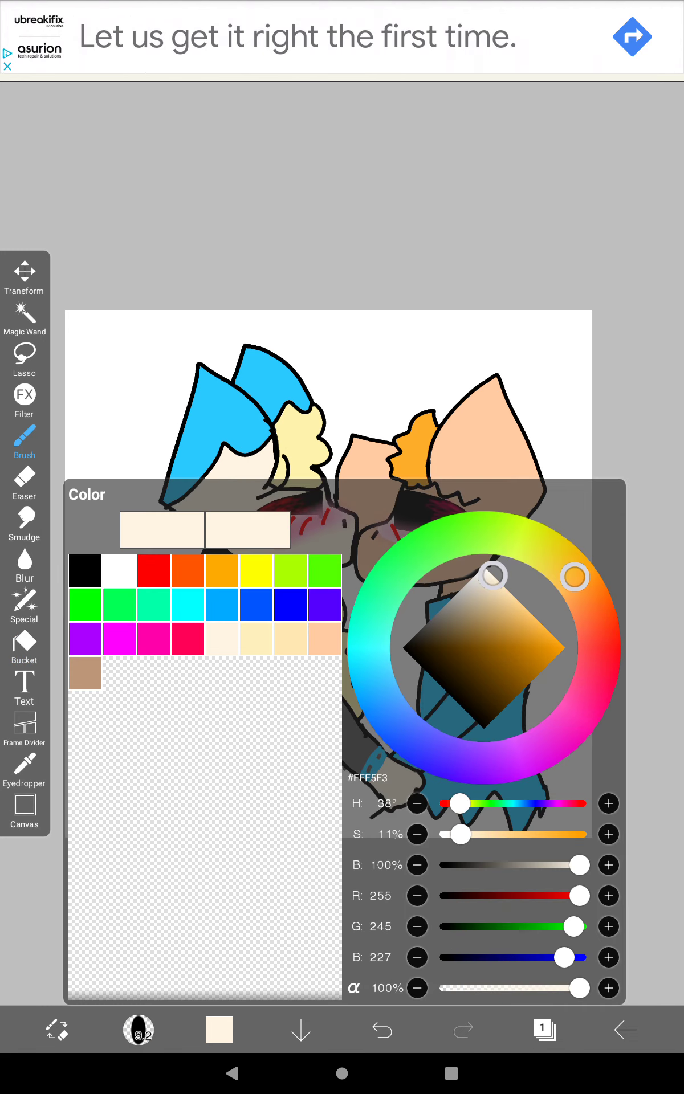
- Set a vivid magenta colour with the Airbrush (Trapezoid 20%) brush
{"action": "left_click", "coordinate": [547, 740]}
{"action": "left_click", "coordinate": [564, 647]}
{"action": "left_click", "coordinate": [219, 1030]}
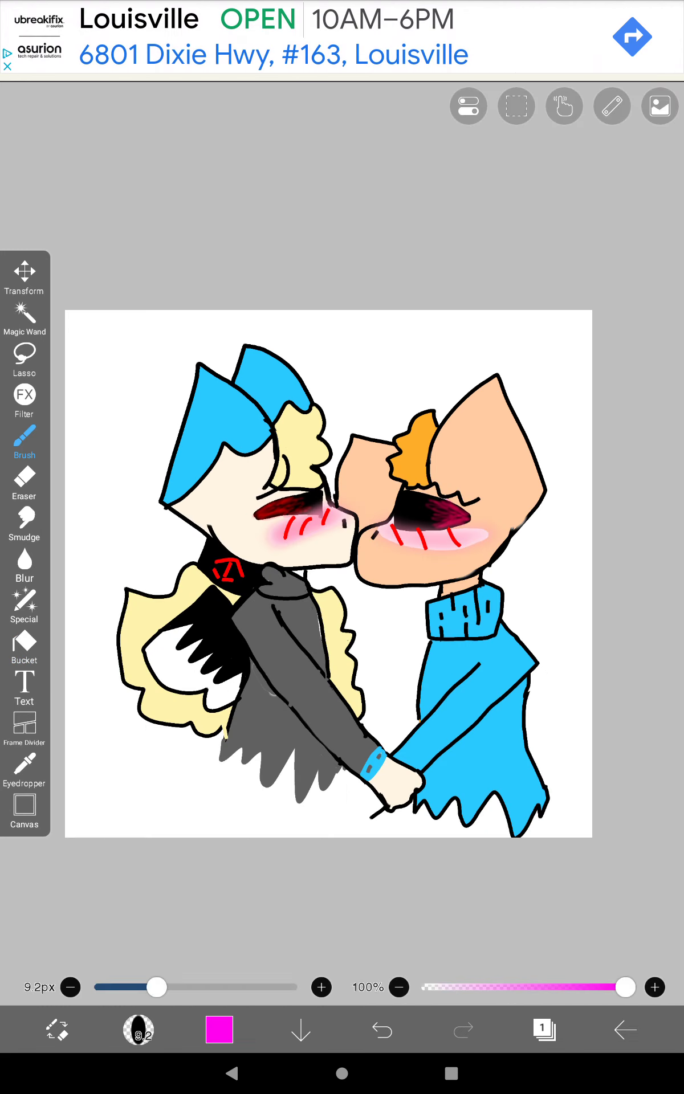
{"action": "left_click", "coordinate": [138, 1030]}
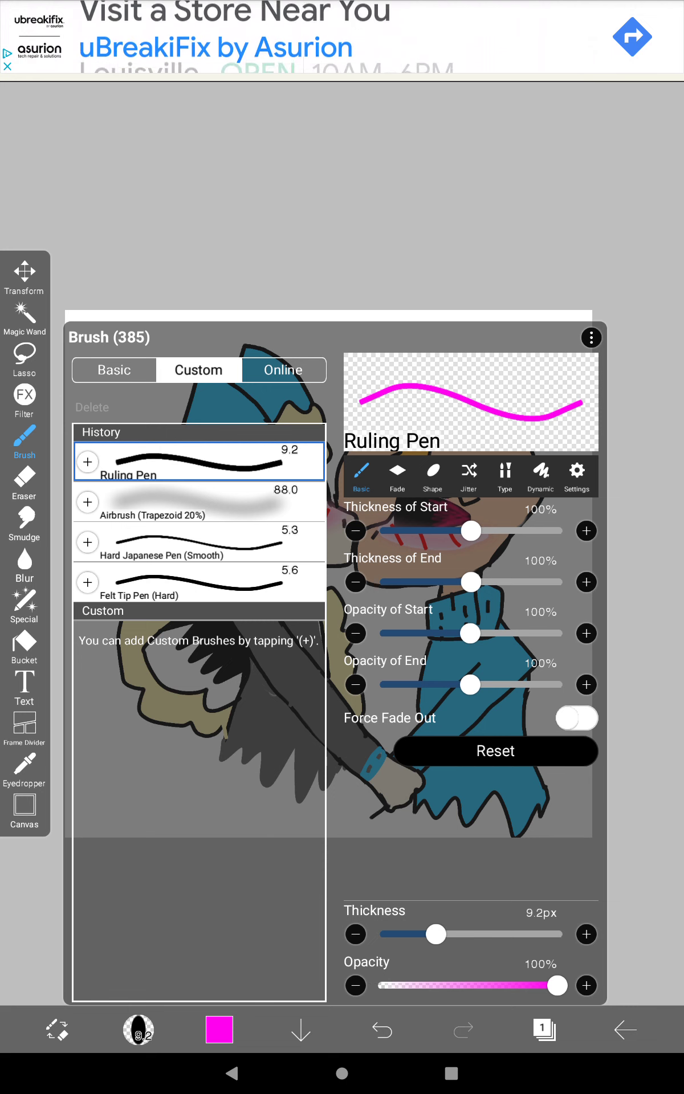
{"action": "left_click", "coordinate": [188, 502]}
{"action": "left_click", "coordinate": [138, 1030]}
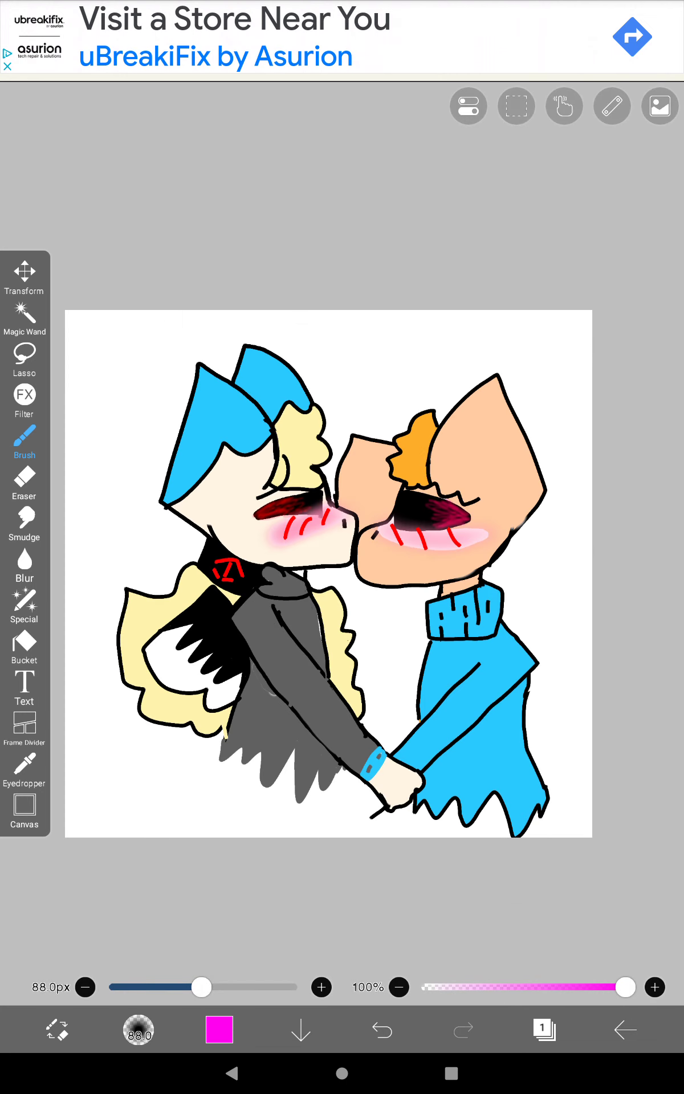
- Paint pink heart arcs around both characters, then undo them
{"action": "mouse_move", "coordinate": [359, 487]}
{"action": "left_mouse_down"}
{"action": "mouse_move", "coordinate": [137, 679]}
{"action": "mouse_move", "coordinate": [317, 820]}
{"action": "left_mouse_up"}
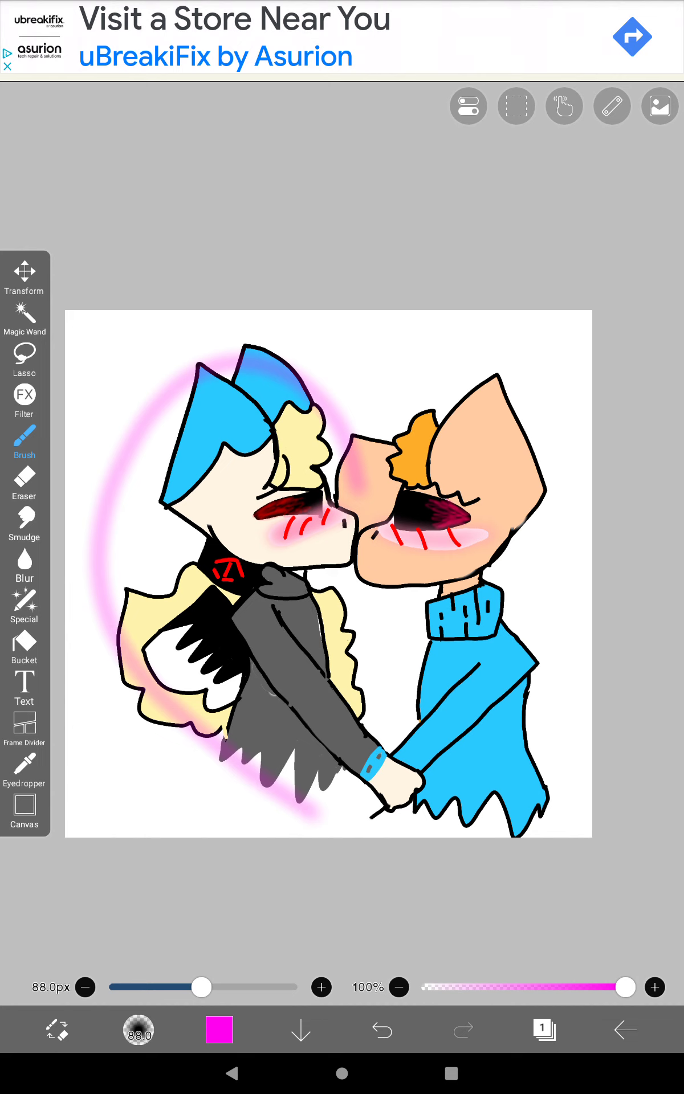
{"action": "mouse_move", "coordinate": [356, 480]}
{"action": "left_mouse_down"}
{"action": "mouse_move", "coordinate": [516, 366]}
{"action": "mouse_move", "coordinate": [321, 830]}
{"action": "left_mouse_up"}
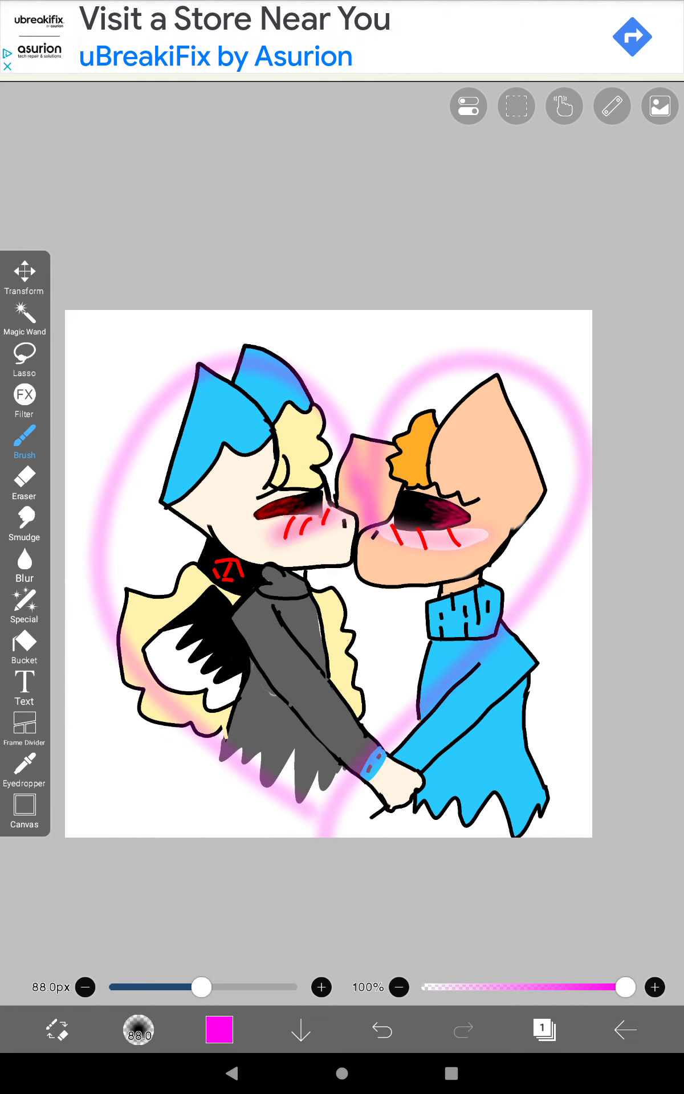
{"action": "key", "text": "ctrl+z"}
{"action": "key", "text": "ctrl+z"}
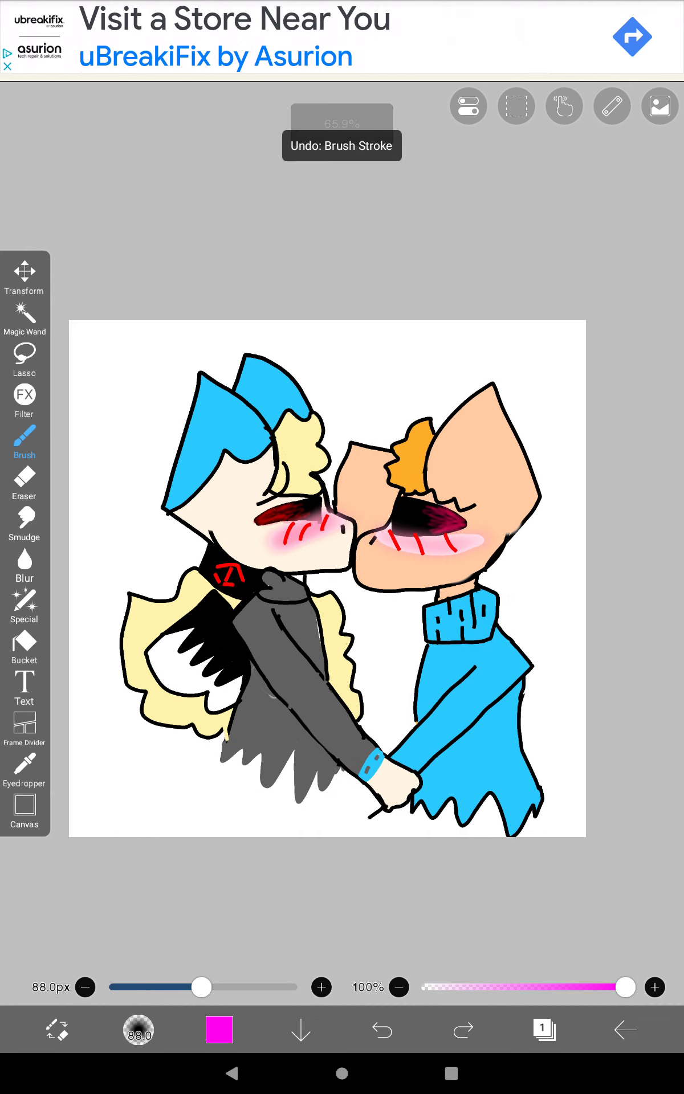